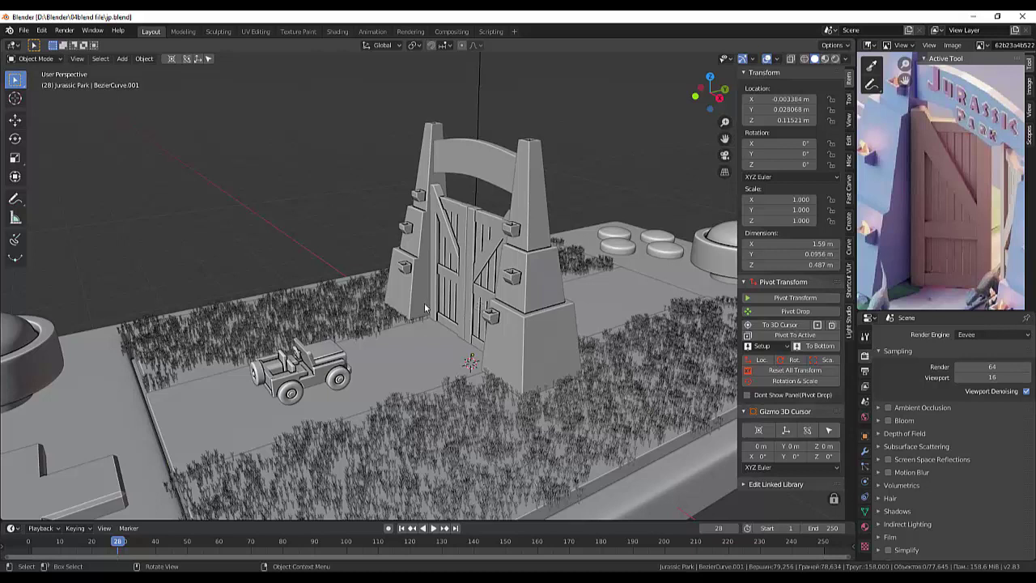
- Add a 2 m plane, Plane.001, at the world-origin 3D cursor in the Jurassic Park scene
{"action": "key", "text": "shift+s"}
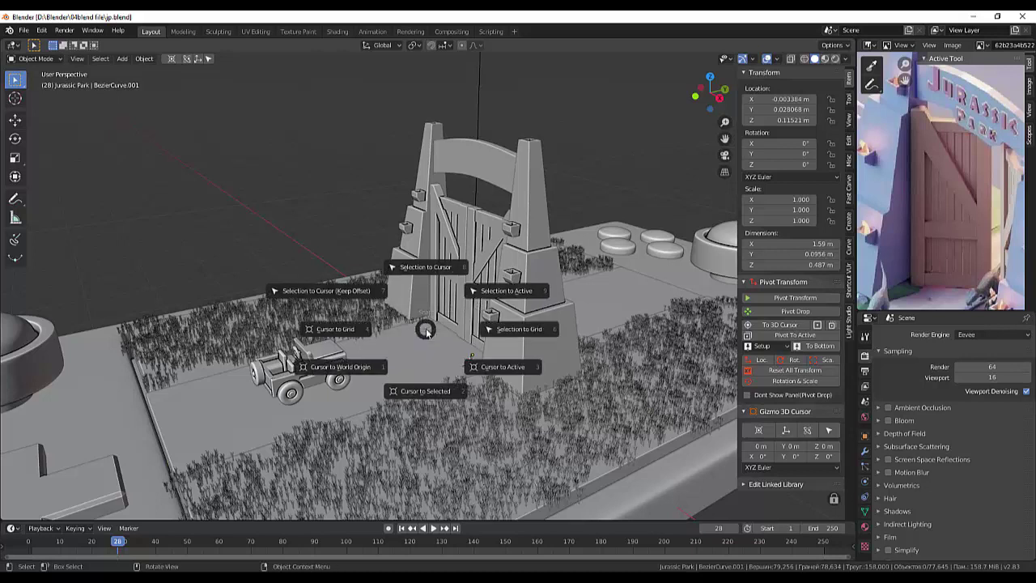
{"action": "key", "text": "Escape"}
{"action": "key", "text": "shift+a"}
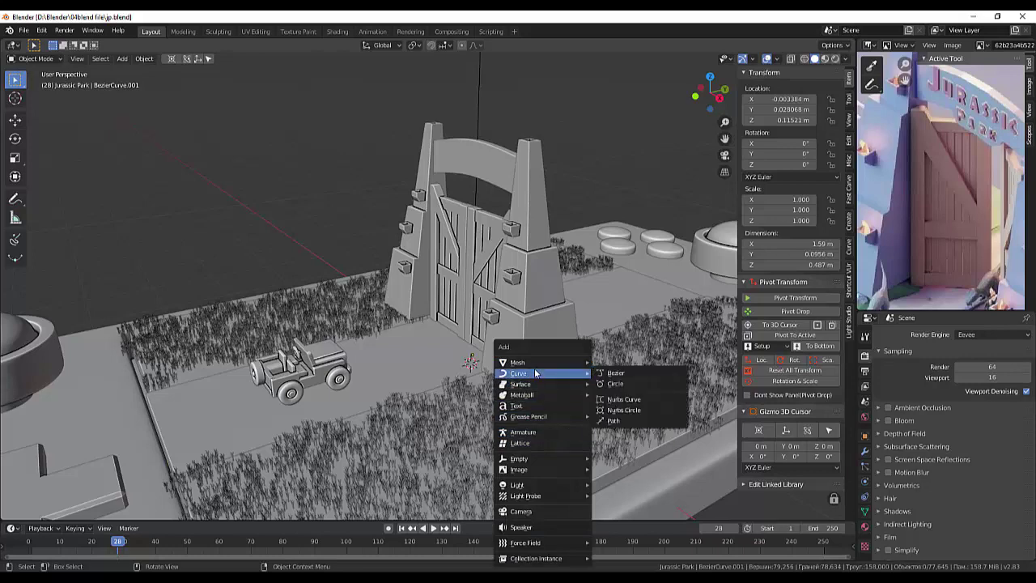
{"action": "mouse_move", "coordinate": [517, 362]}
{"action": "left_click", "coordinate": [617, 103]}
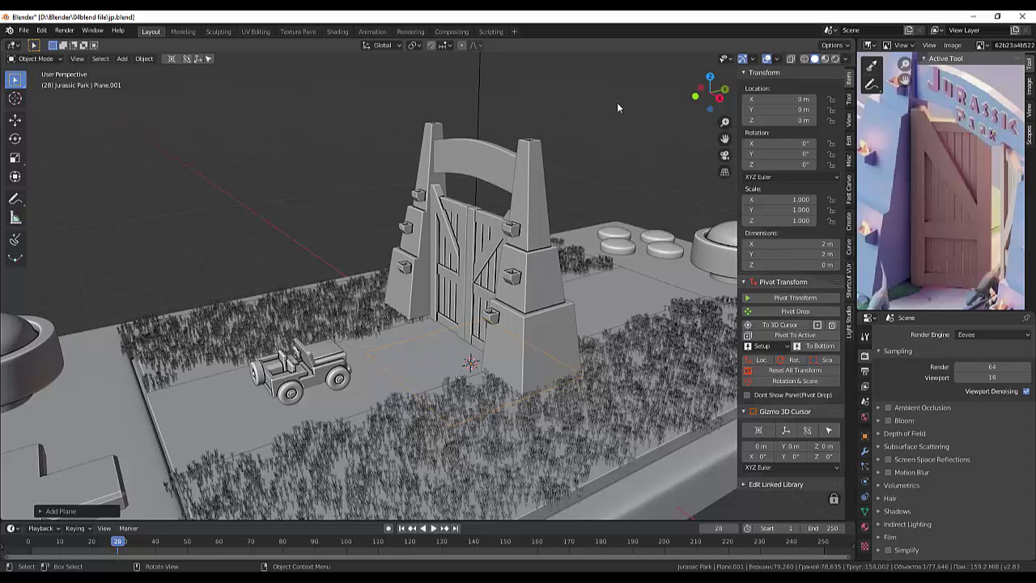
- Isolate the new plane in local view and scale it up to 1.14
{"action": "key", "text": "KP_Divide"}
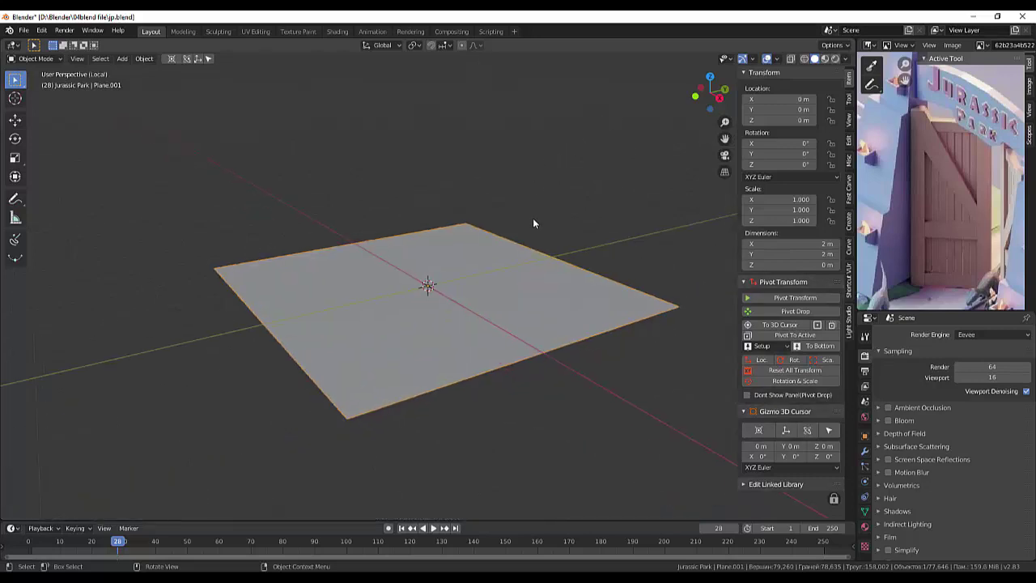
{"action": "mouse_move", "coordinate": [532, 217]}
{"action": "middle_mouse_down"}
{"action": "mouse_move", "coordinate": [555, 266]}
{"action": "mouse_move", "coordinate": [536, 263]}
{"action": "middle_mouse_up"}
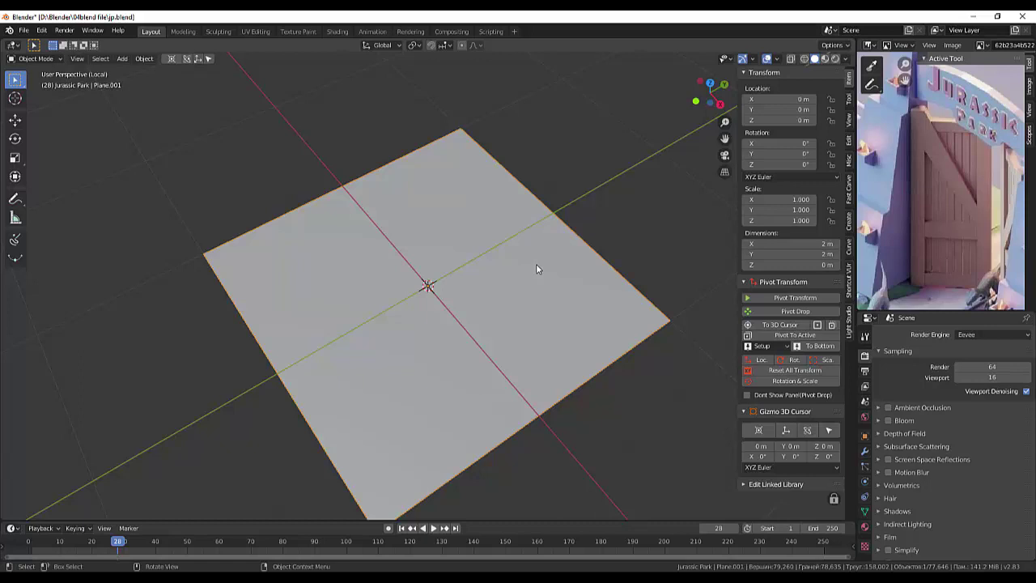
{"action": "middle_click_drag", "start_coordinate": [536, 263], "coordinate": [503, 260]}
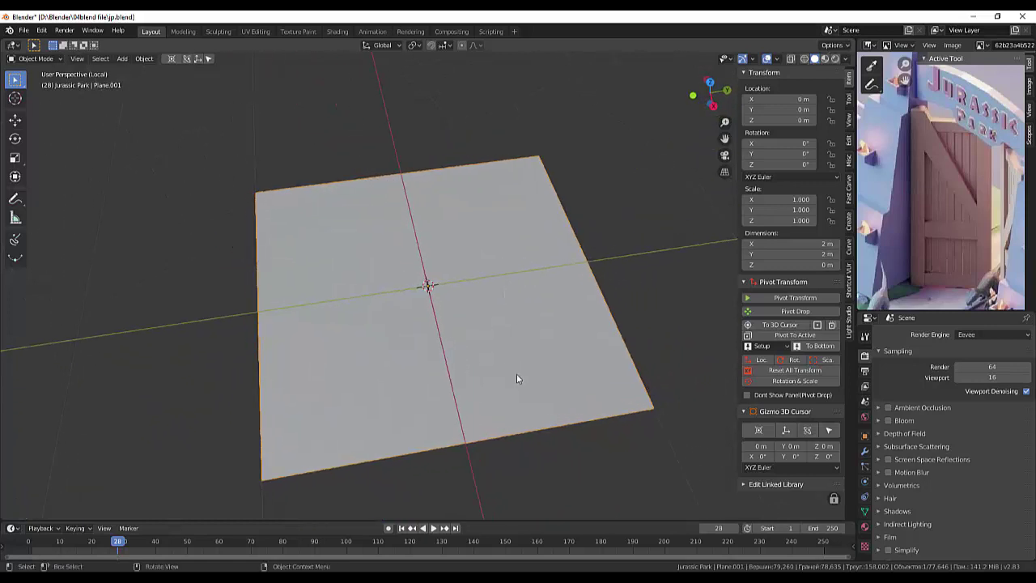
{"action": "key", "text": "s"}
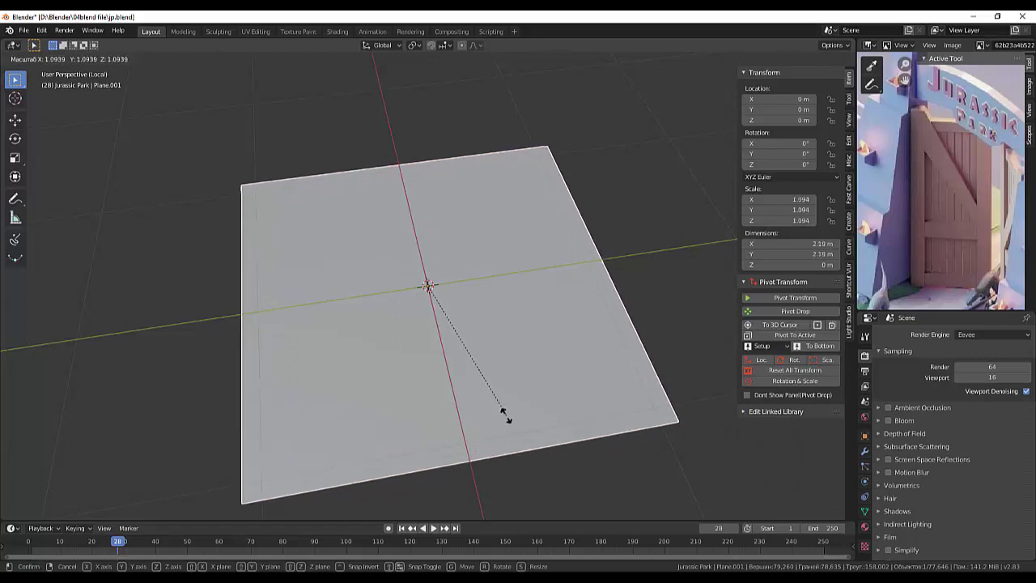
{"action": "left_click", "coordinate": [510, 422]}
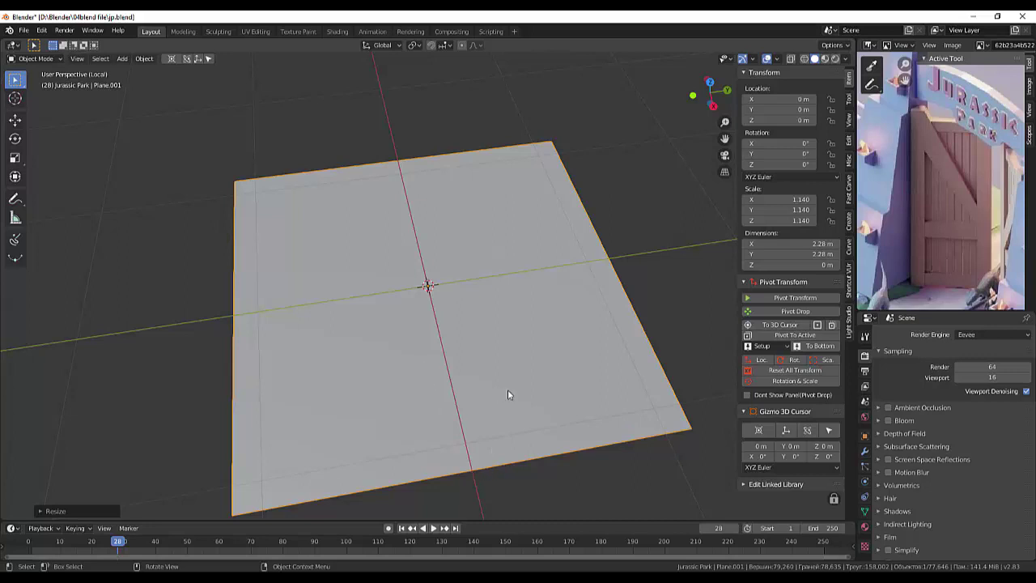
- Scale the plane along X to about 0.325, making a 0.65 m by 2.28 m strip
{"action": "key", "text": "s"}
{"action": "key", "text": "x"}
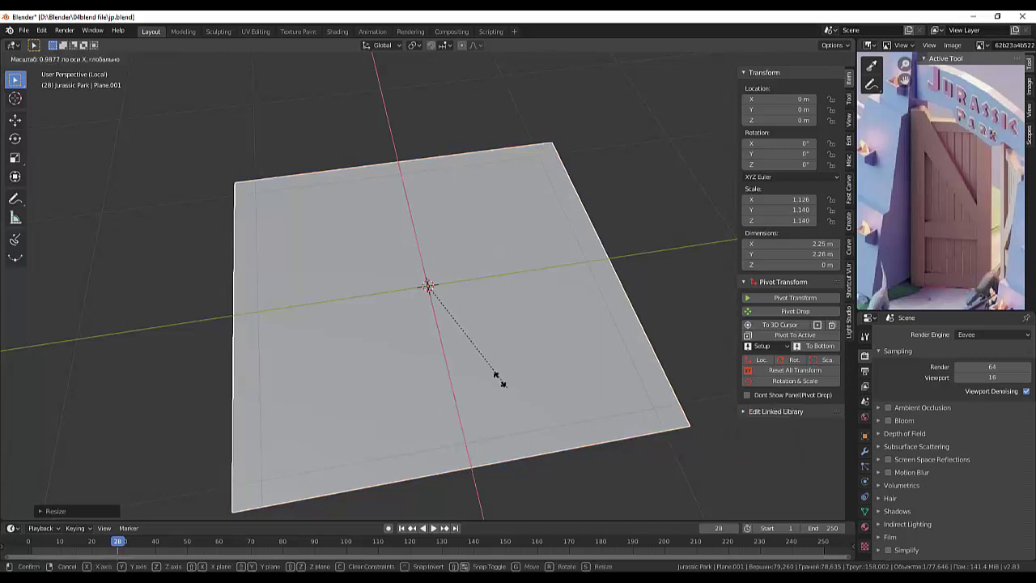
{"action": "left_click", "coordinate": [463, 294]}
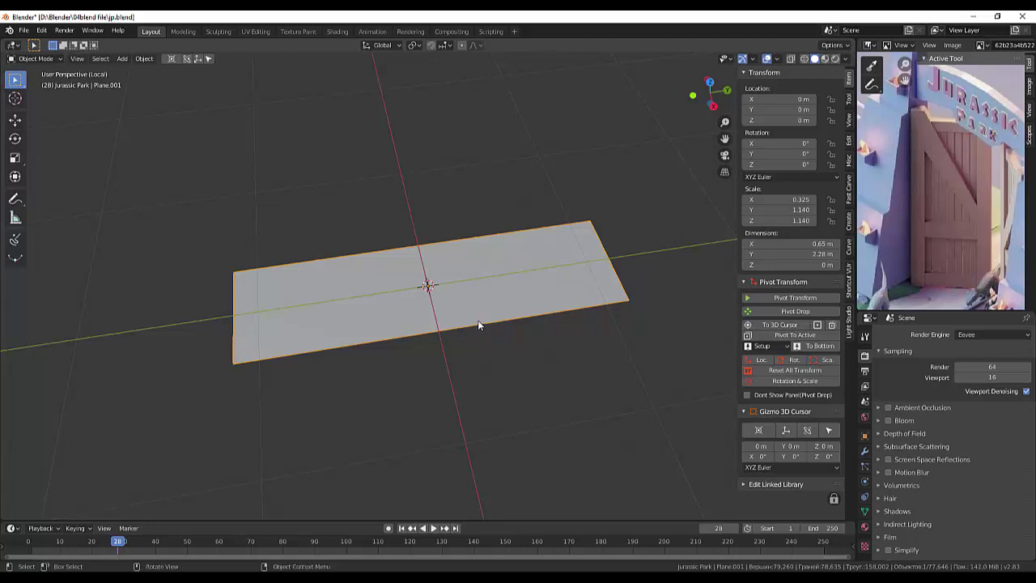
- In Edit Mode, cut two edge loops across the strip and scale them out about 1.31×
{"action": "left_click", "coordinate": [26, 60]}
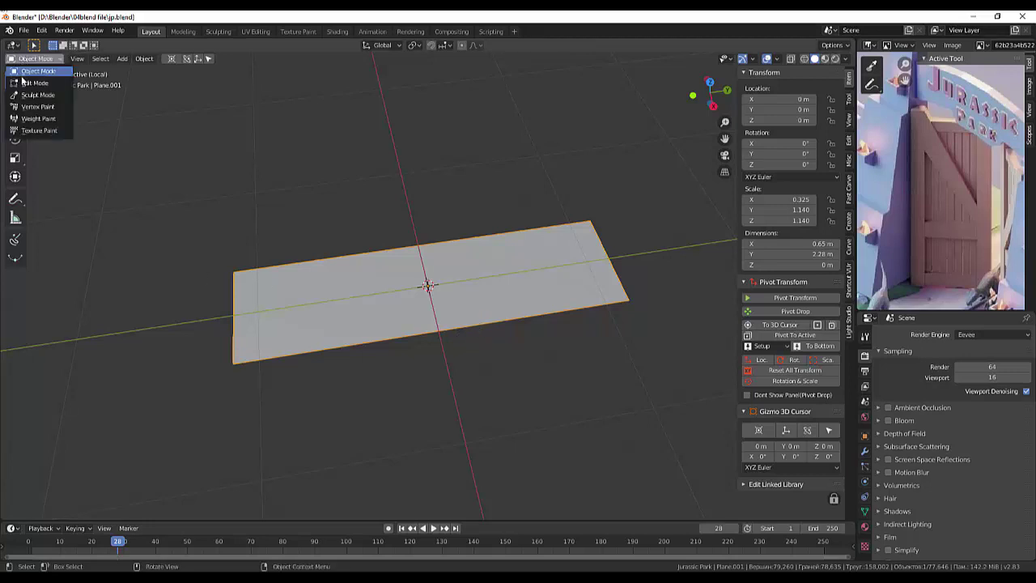
{"action": "left_click", "coordinate": [23, 84]}
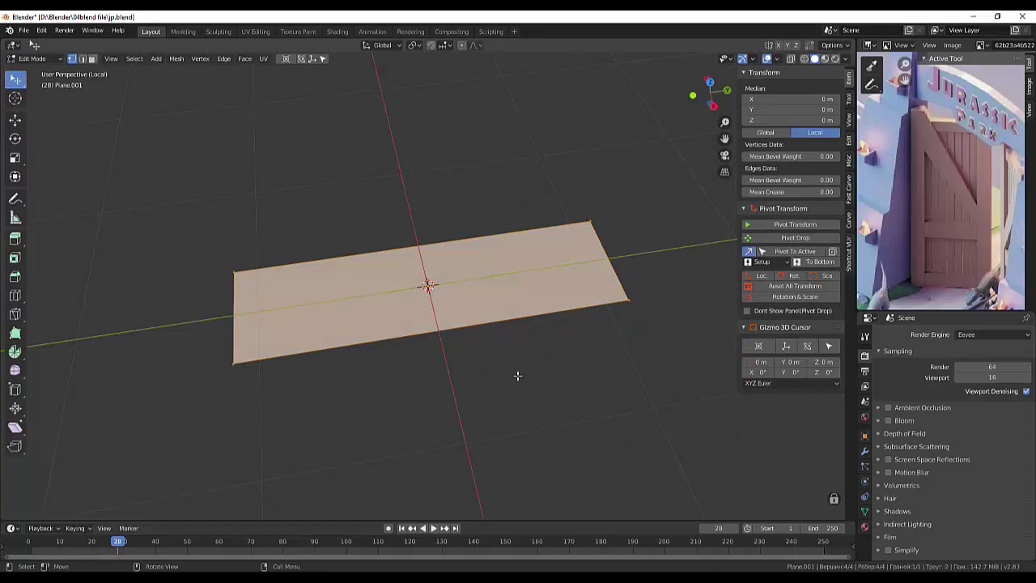
{"action": "key", "text": "ctrl+r"}
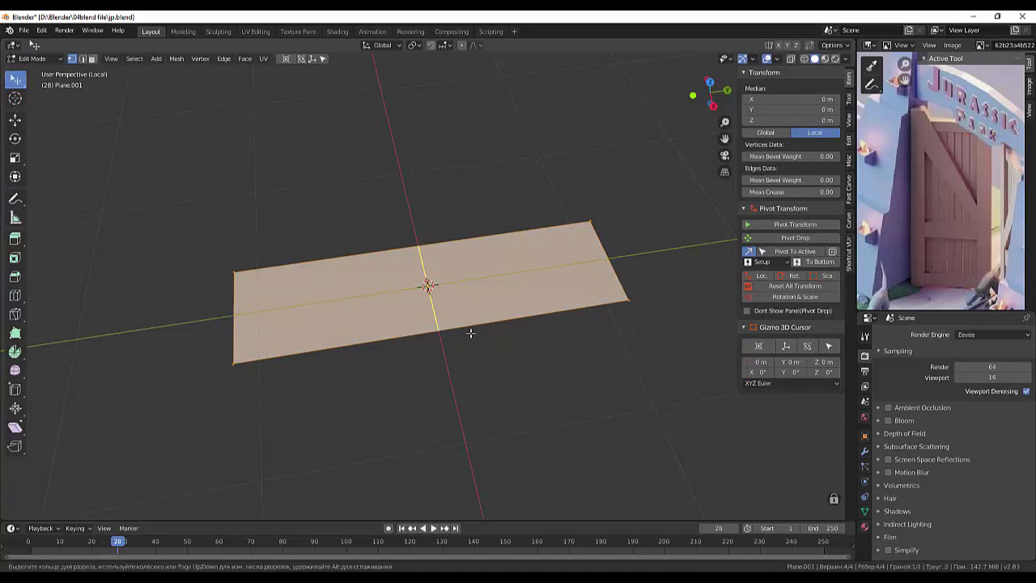
{"action": "scroll", "coordinate": [469, 328], "scroll_direction": "up", "scroll_amount": 2}
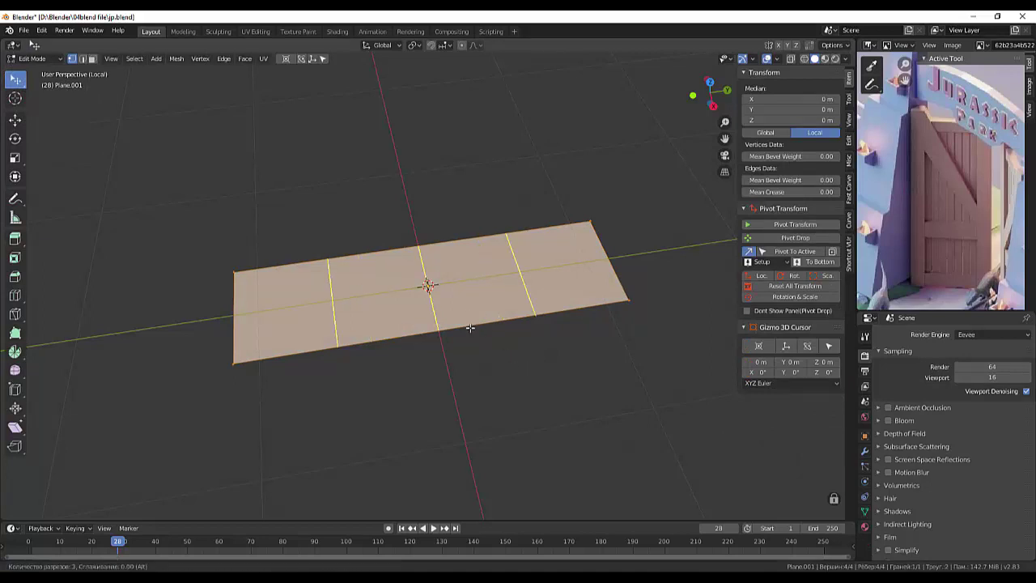
{"action": "scroll", "coordinate": [469, 328], "scroll_direction": "down", "scroll_amount": 1}
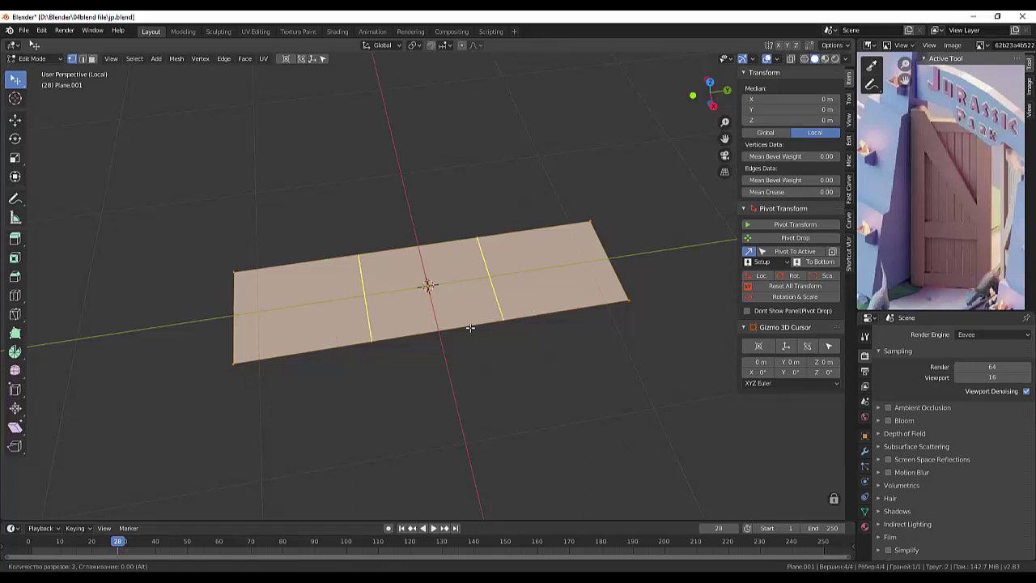
{"action": "left_click", "coordinate": [469, 328]}
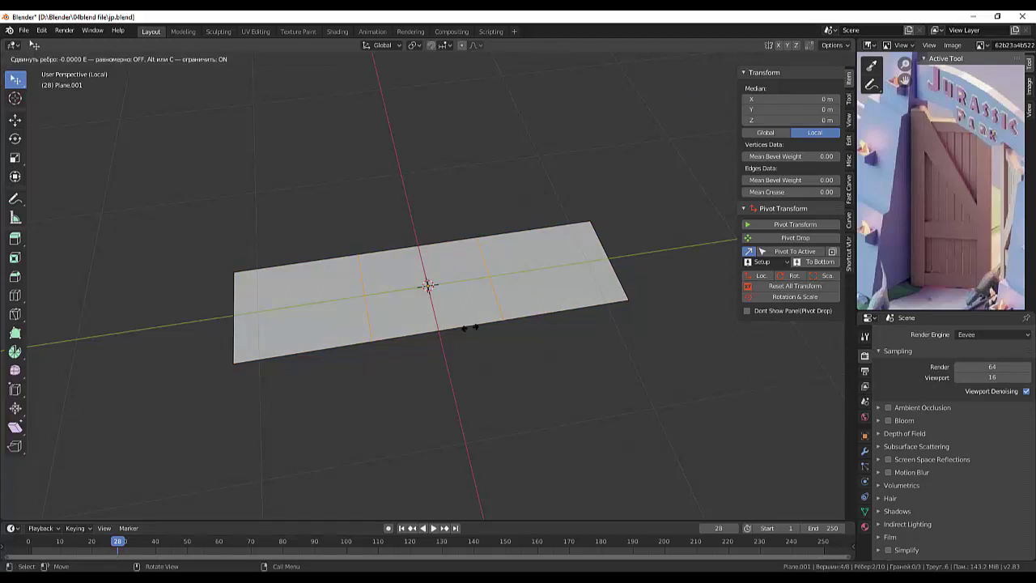
{"action": "right_click", "coordinate": [465, 327]}
{"action": "key", "text": "s"}
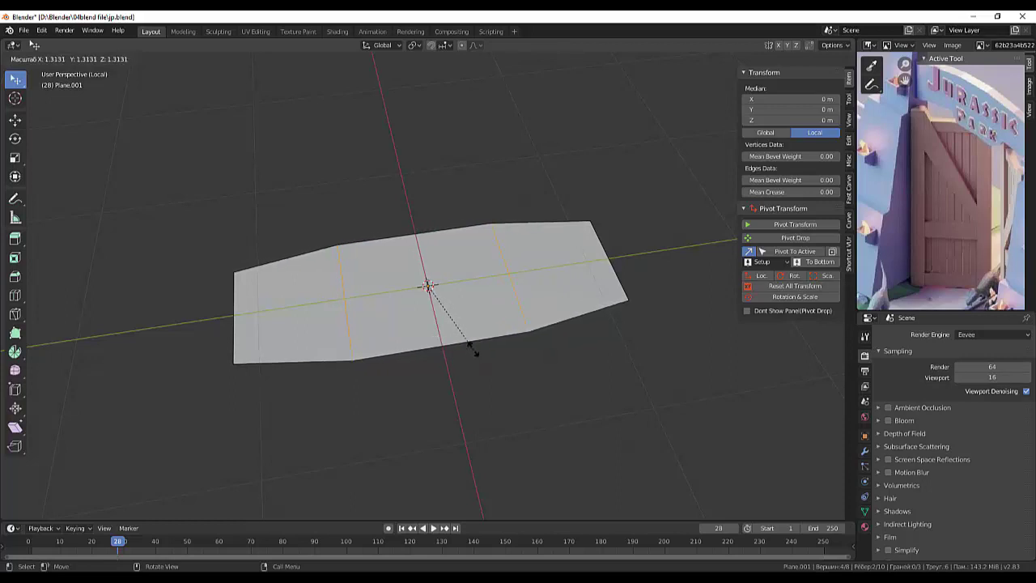
{"action": "right_click", "coordinate": [476, 352]}
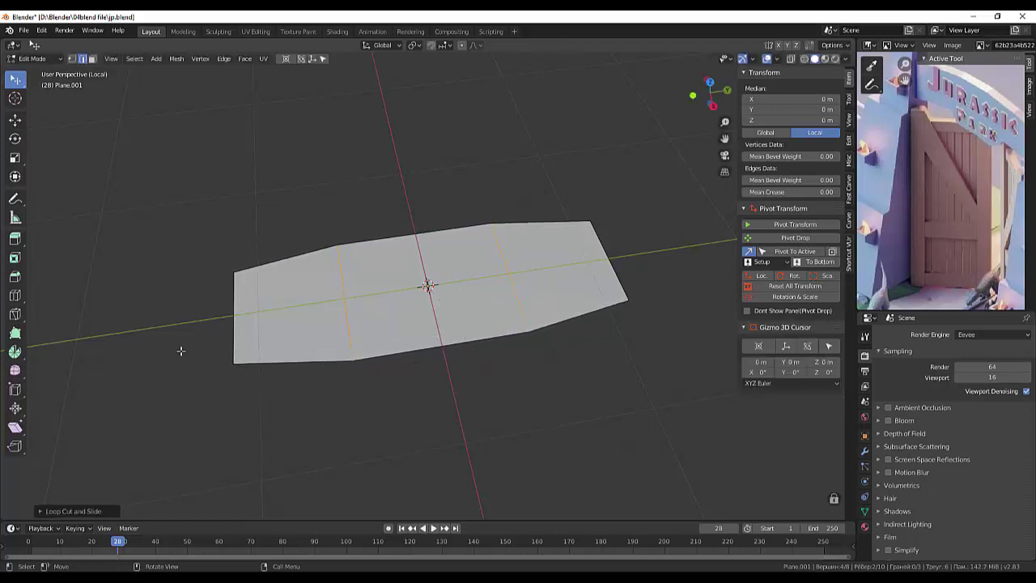
- Pinch the leaf's left end by scaling its two corner vertices along X to about 0.39
{"action": "left_click", "coordinate": [71, 60]}
{"action": "left_click", "coordinate": [233, 273]}
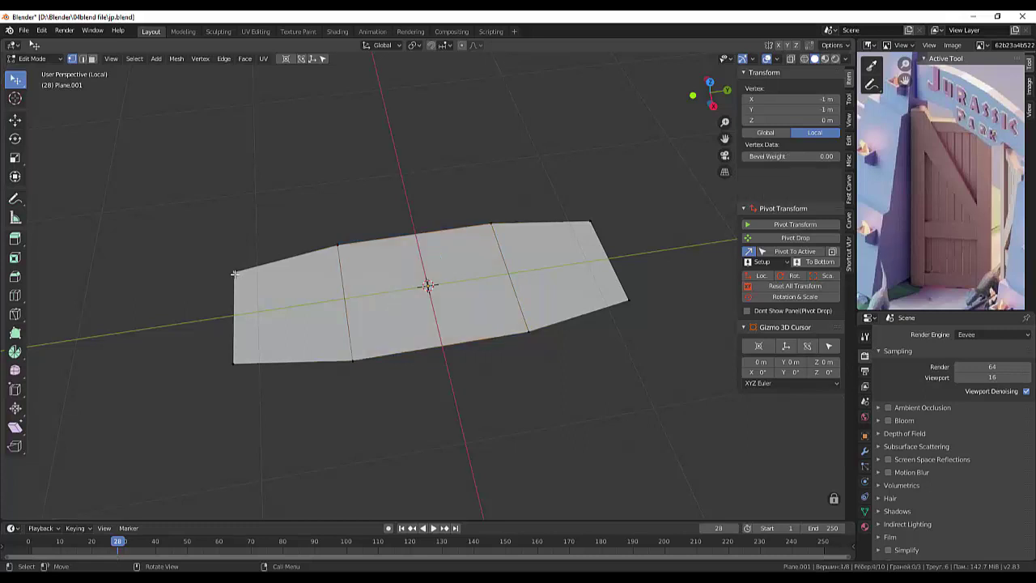
{"action": "left_click", "coordinate": [230, 362], "text": "shift"}
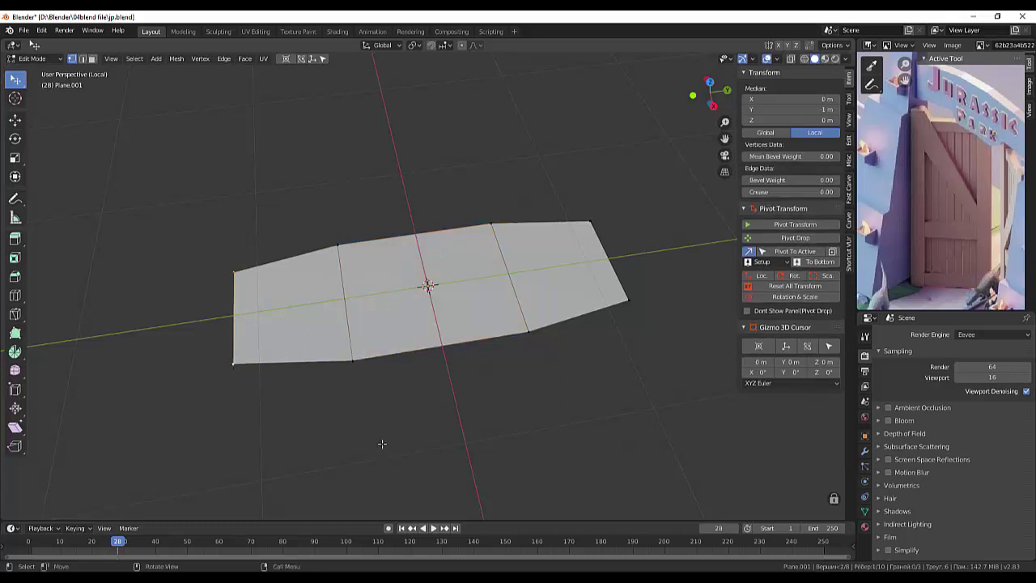
{"action": "key", "text": "s"}
{"action": "key", "text": "x"}
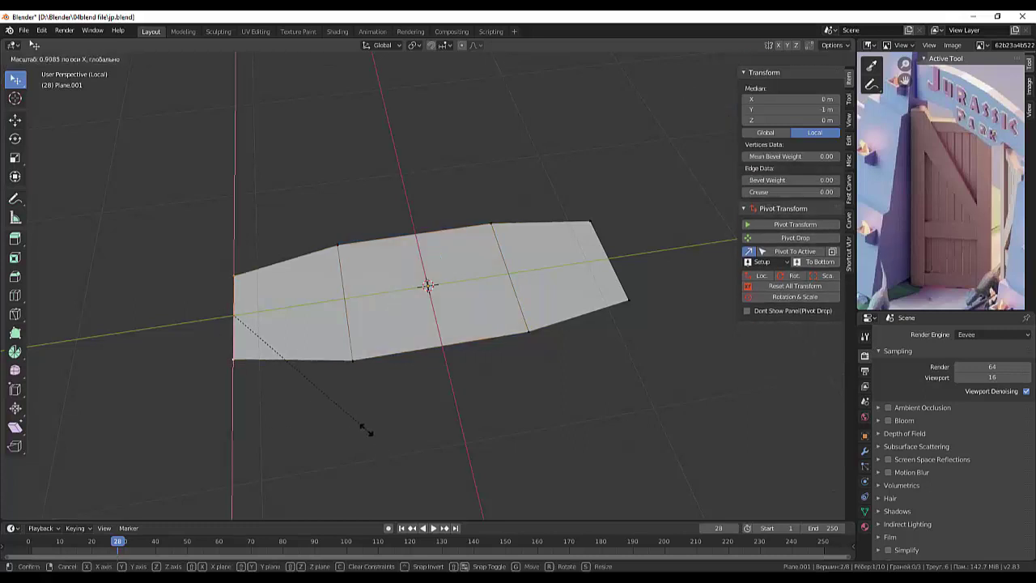
{"action": "left_click", "coordinate": [288, 371]}
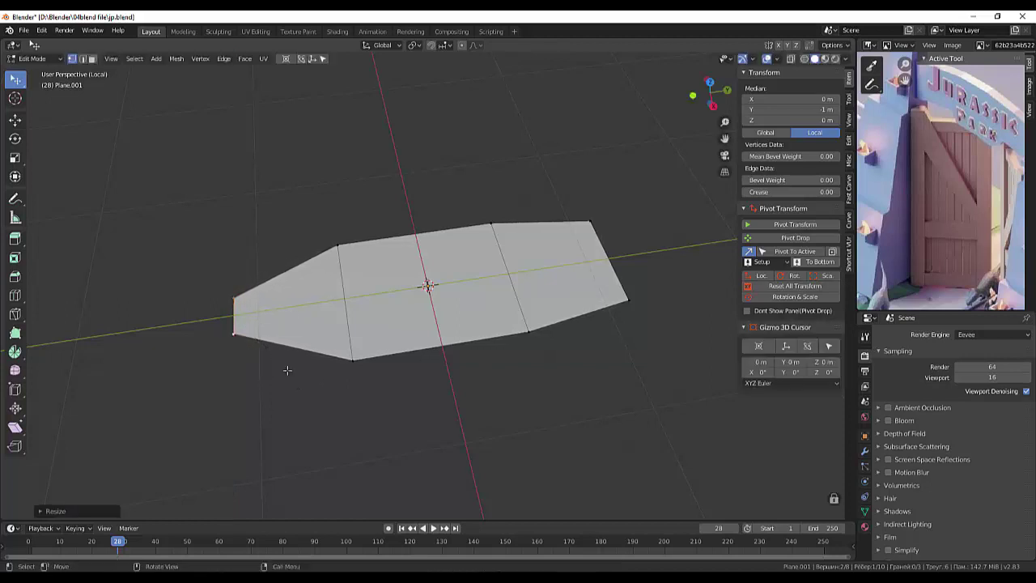
- Slightly narrow the right end by scaling its corner vertices to about 0.76
{"action": "left_click", "coordinate": [591, 221]}
{"action": "left_click", "coordinate": [628, 300], "text": "shift"}
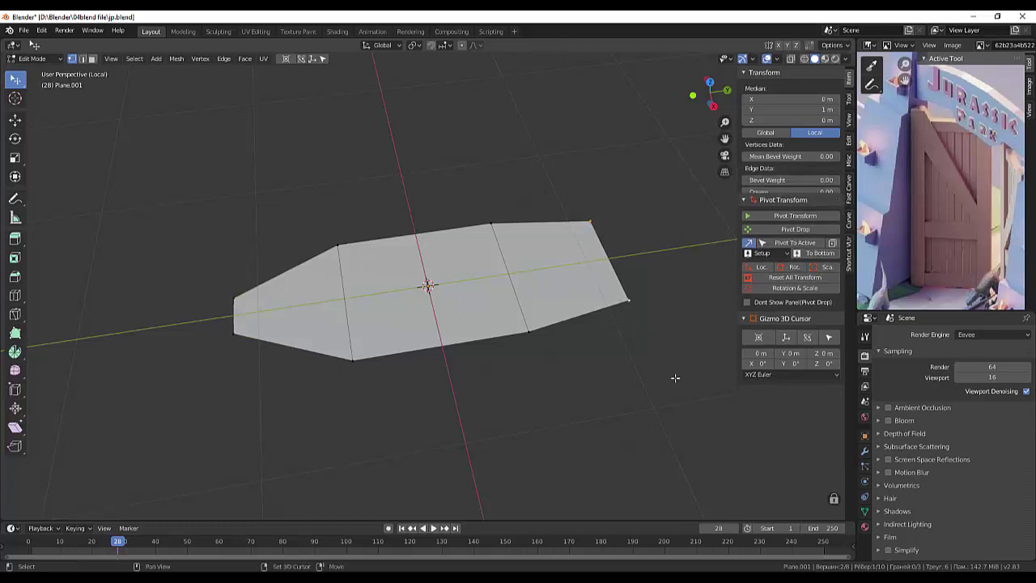
{"action": "key", "text": "s"}
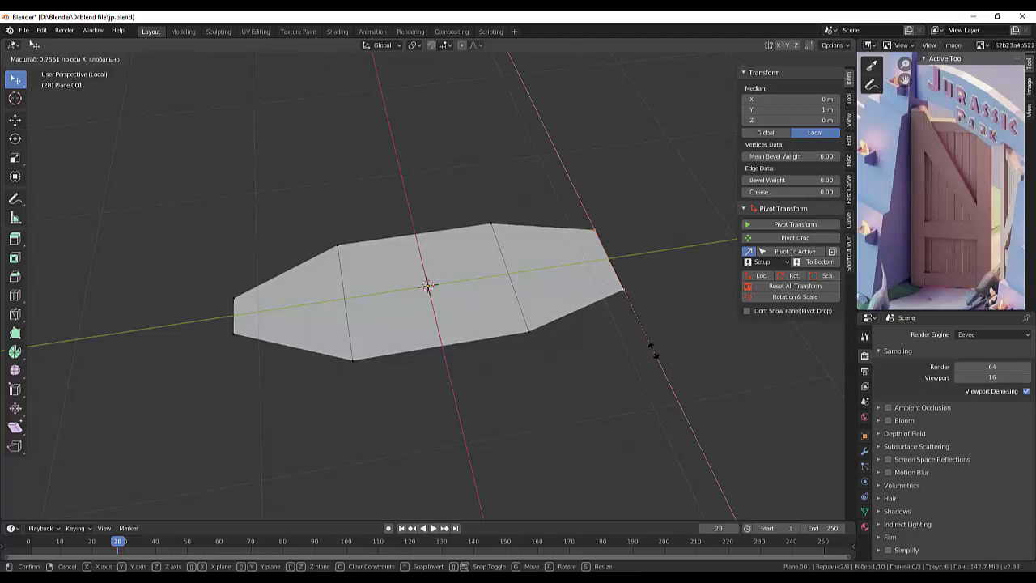
{"action": "left_click", "coordinate": [586, 379]}
{"action": "left_click", "coordinate": [586, 379]}
{"action": "mouse_move", "coordinate": [488, 418]}
{"action": "middle_mouse_down"}
{"action": "mouse_move", "coordinate": [603, 410]}
{"action": "mouse_move", "coordinate": [588, 433]}
{"action": "mouse_move", "coordinate": [530, 430]}
{"action": "mouse_move", "coordinate": [432, 403]}
{"action": "middle_mouse_up"}
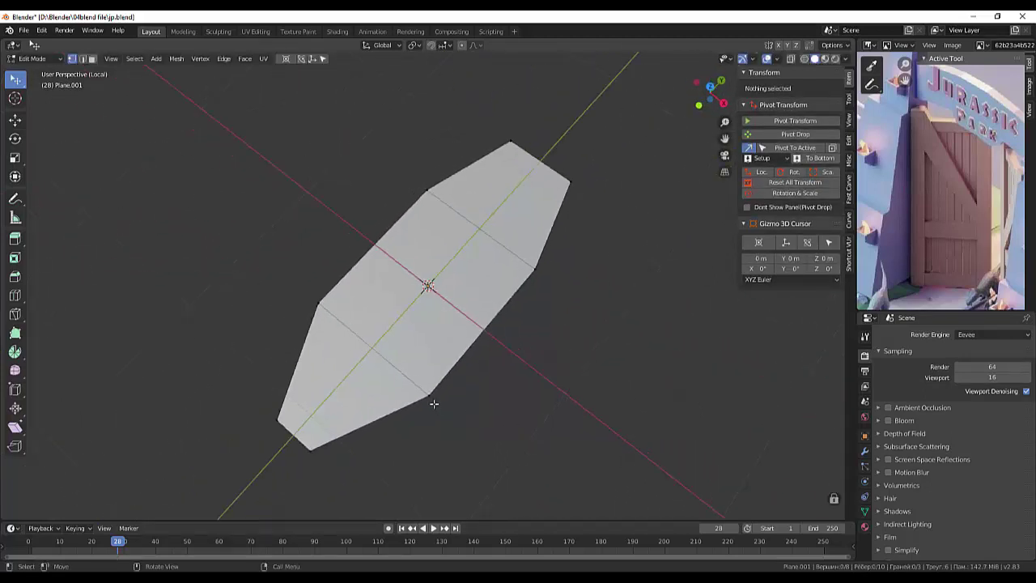
- Narrow the leaf's lower section by scaling its two side vertices along X
{"action": "left_click", "coordinate": [430, 396]}
{"action": "left_click", "coordinate": [318, 304], "text": "shift"}
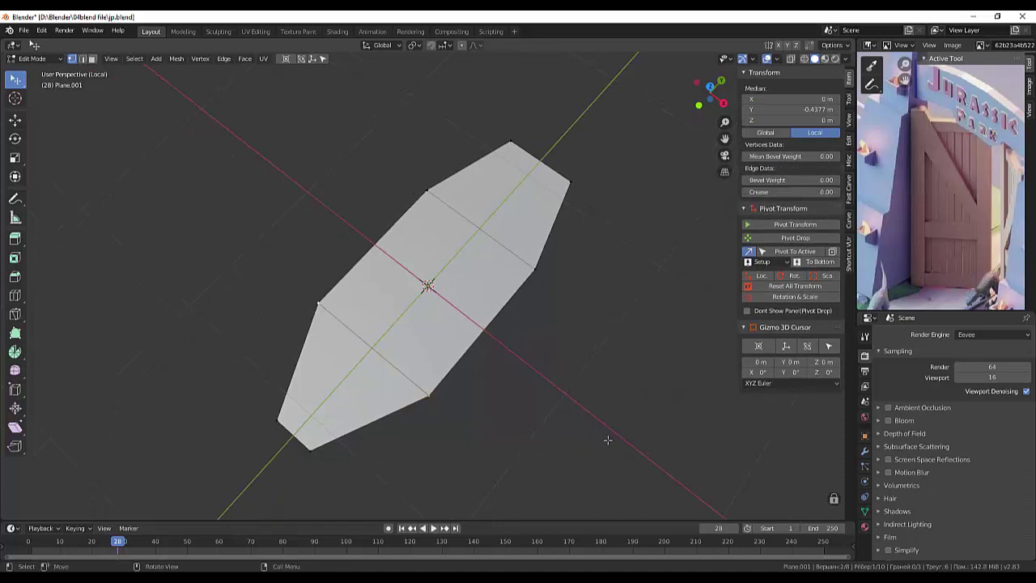
{"action": "key", "text": "s"}
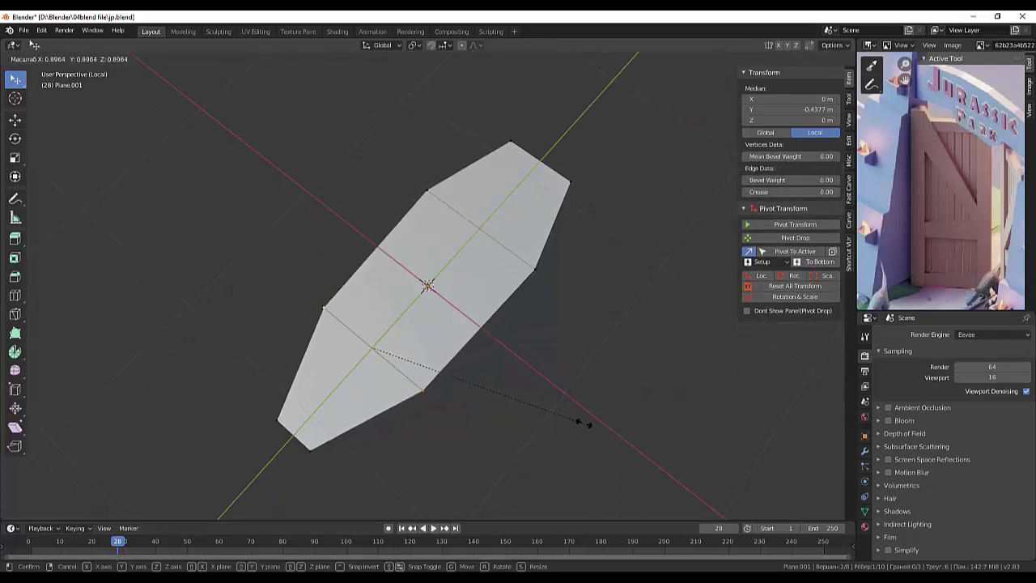
{"action": "key", "text": "x"}
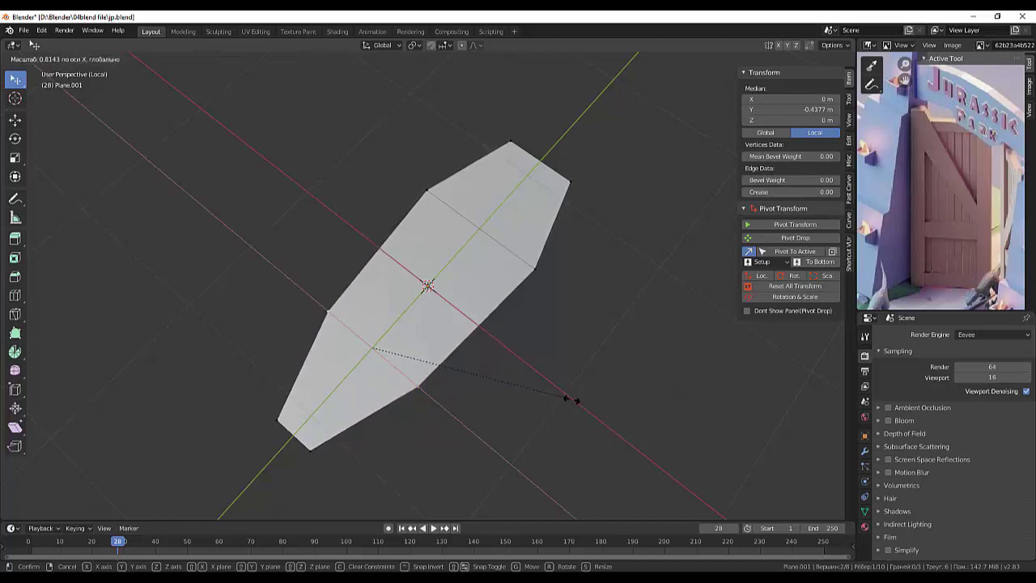
{"action": "left_click", "coordinate": [570, 399]}
{"action": "left_click", "coordinate": [571, 399]}
{"action": "mouse_move", "coordinate": [663, 364]}
{"action": "middle_mouse_down"}
{"action": "mouse_move", "coordinate": [513, 329]}
{"action": "mouse_move", "coordinate": [491, 344]}
{"action": "middle_mouse_up"}
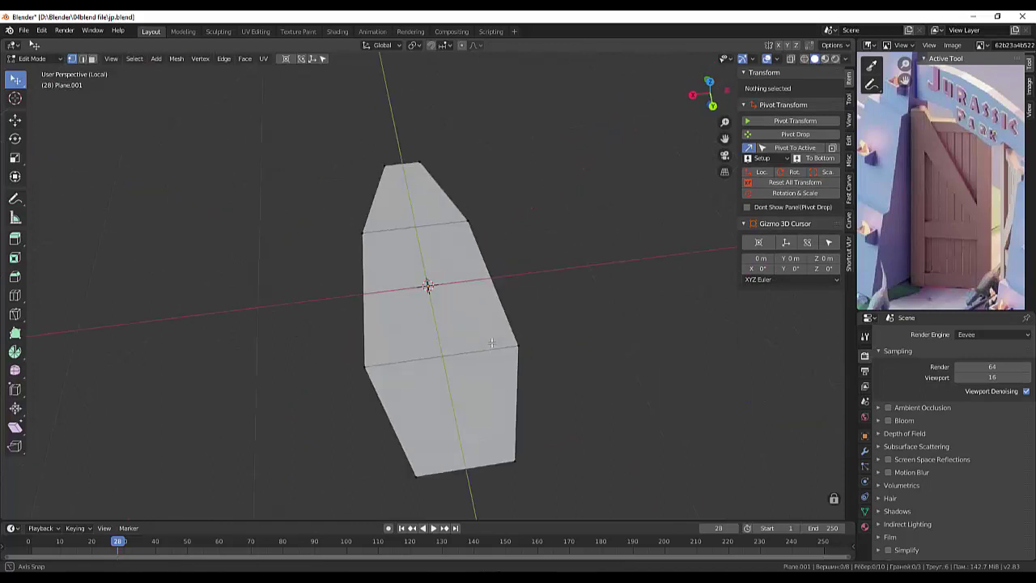
- Pull the two bottom corner vertices closer together to sharpen the leaf's point
{"action": "left_click", "coordinate": [515, 462]}
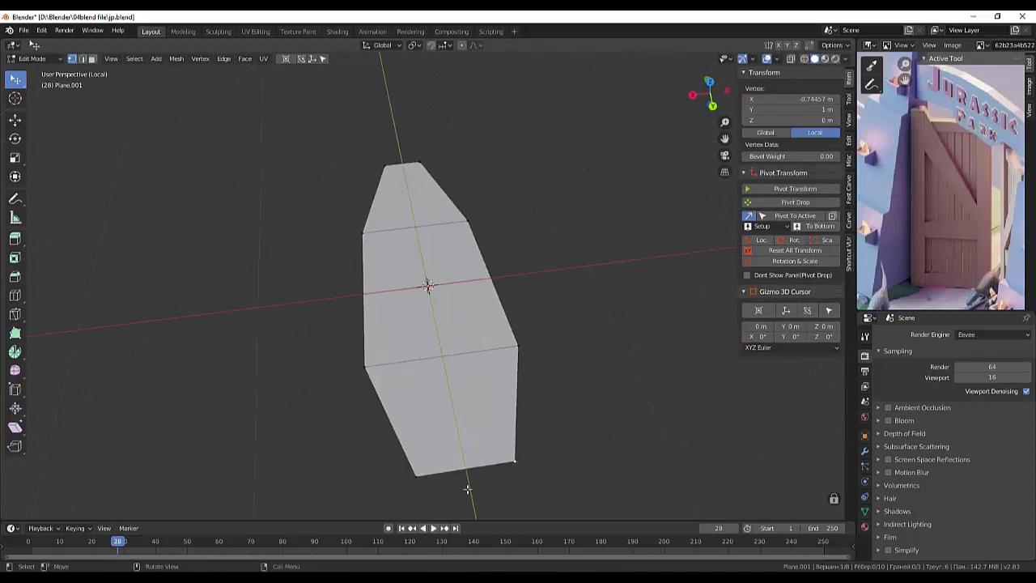
{"action": "left_click", "coordinate": [417, 476], "text": "shift"}
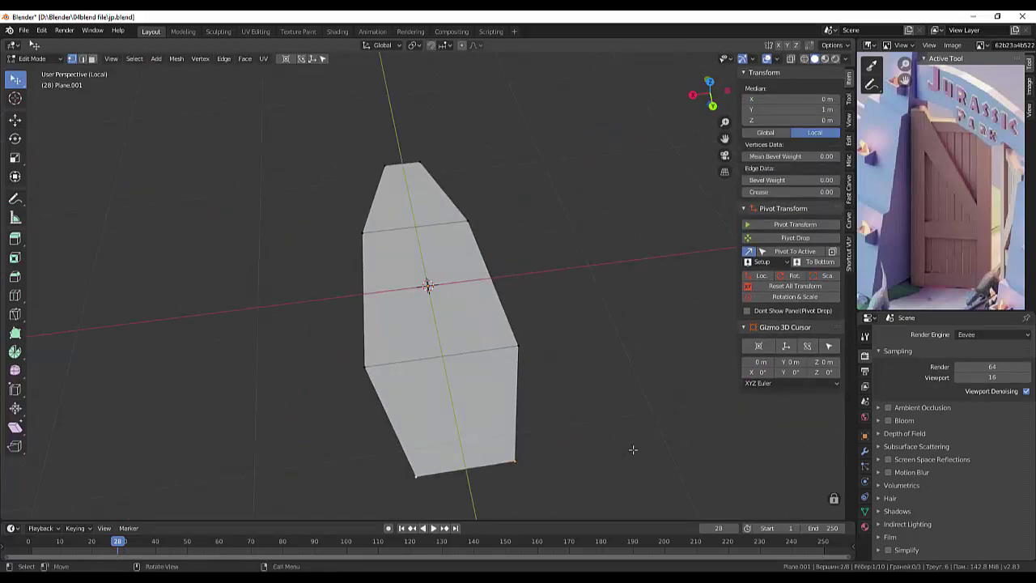
{"action": "key", "text": "s"}
{"action": "left_click", "coordinate": [598, 454]}
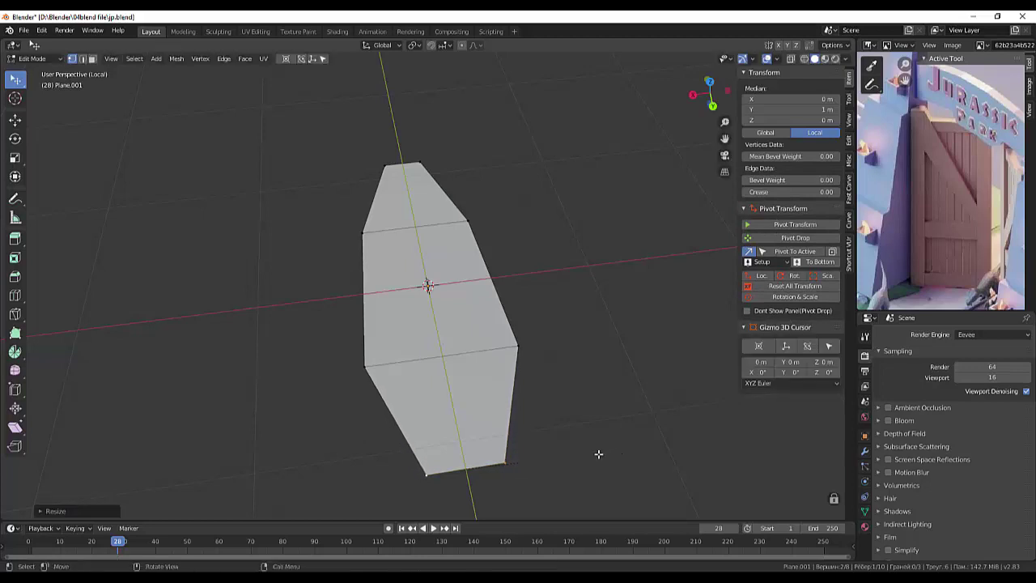
{"action": "middle_click_drag", "start_coordinate": [598, 454], "coordinate": [536, 394]}
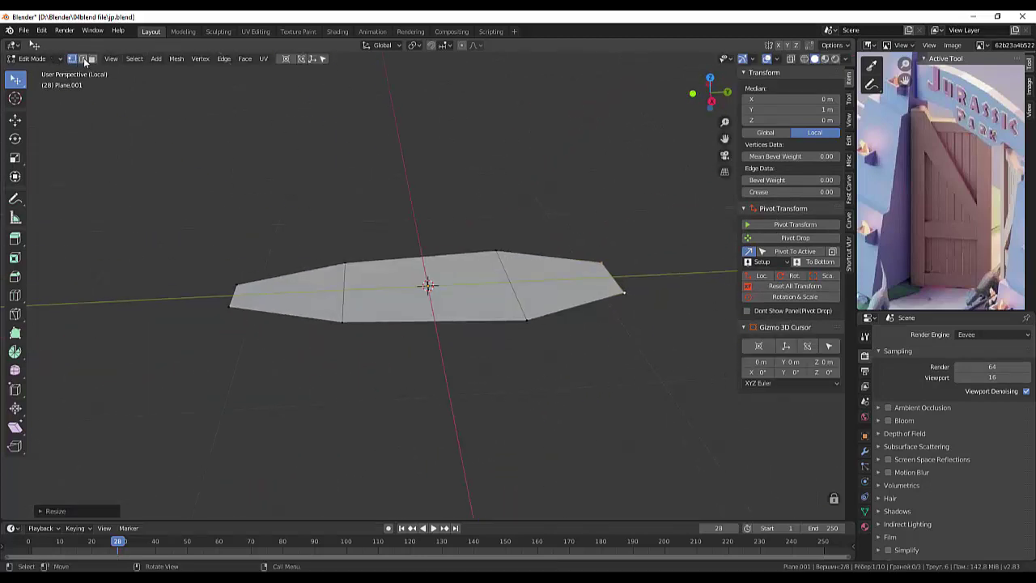
{"action": "key", "text": "alt+a"}
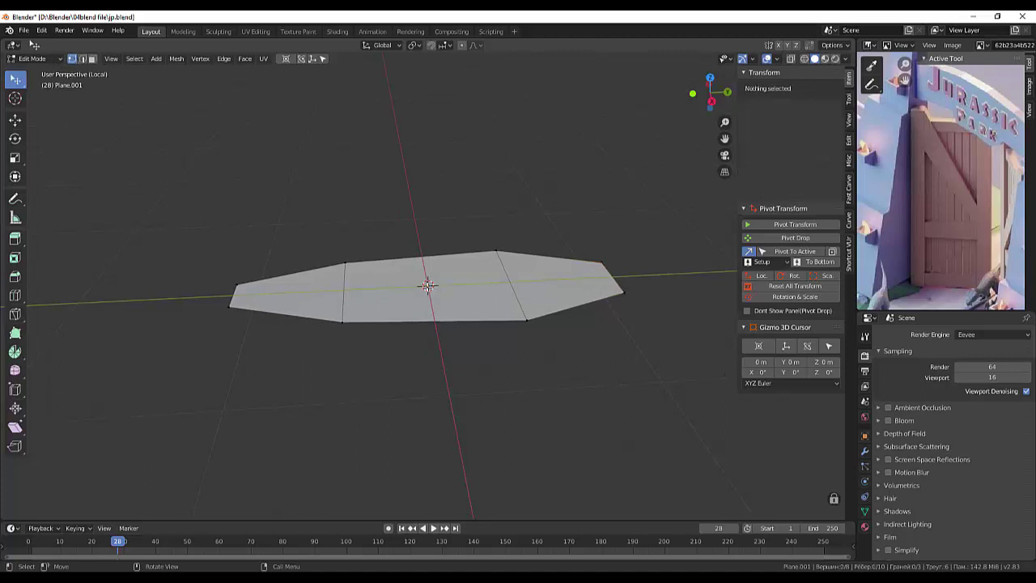
{"action": "mouse_move", "coordinate": [568, 286]}
{"action": "middle_mouse_down"}
{"action": "mouse_move", "coordinate": [654, 321]}
{"action": "mouse_move", "coordinate": [361, 460]}
{"action": "middle_mouse_up"}
{"action": "left_click", "coordinate": [348, 463]}
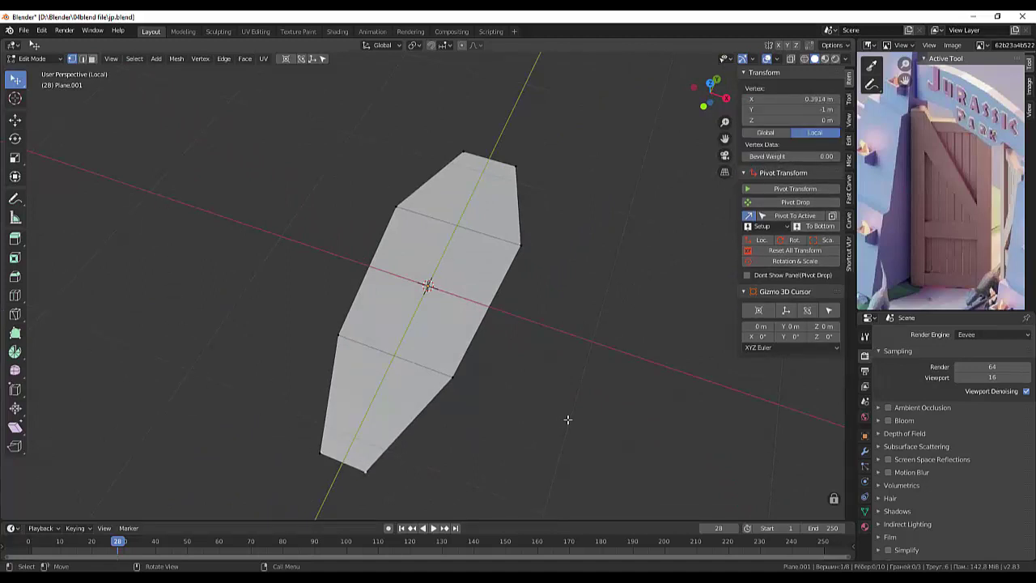
- Add a centred edge loop running lengthwise down the leaf as a midrib
{"action": "key", "text": "ctrl+r"}
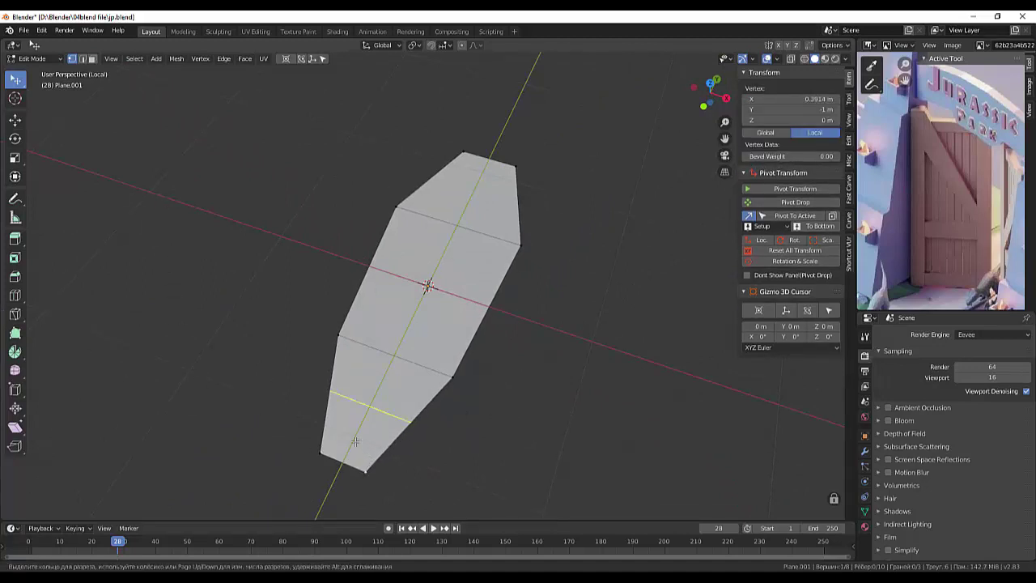
{"action": "left_click", "coordinate": [355, 441]}
{"action": "left_click", "coordinate": [339, 452]}
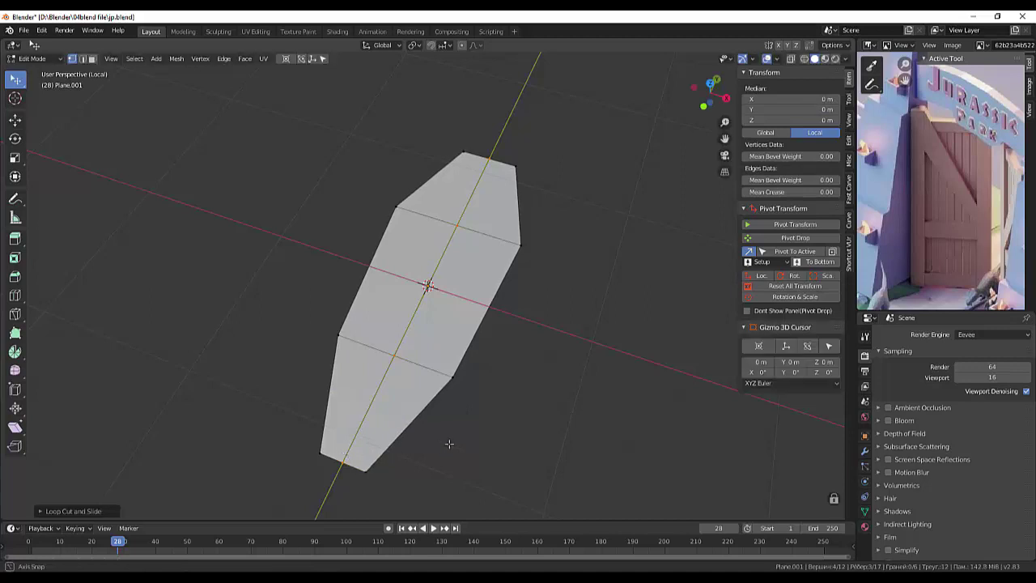
{"action": "mouse_move", "coordinate": [449, 444]}
{"action": "middle_mouse_down"}
{"action": "mouse_move", "coordinate": [412, 432]}
{"action": "mouse_move", "coordinate": [393, 393]}
{"action": "mouse_move", "coordinate": [435, 318]}
{"action": "middle_mouse_up"}
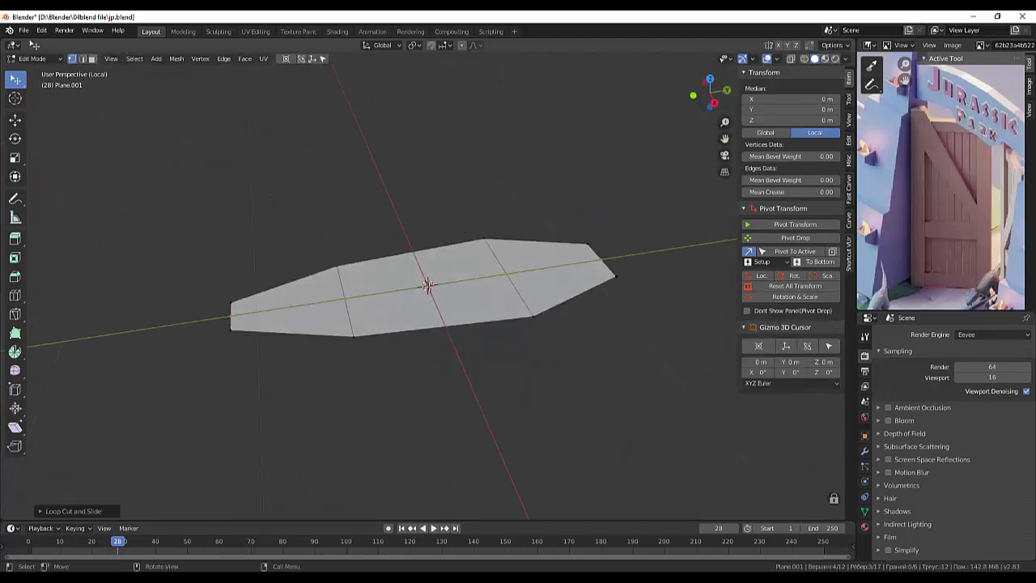
{"action": "key", "text": "alt+a"}
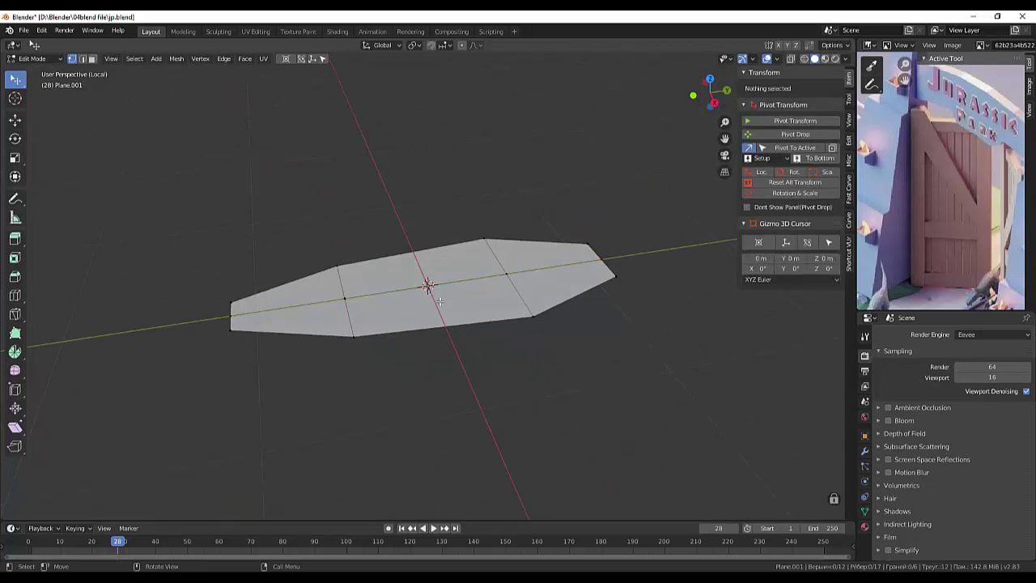
- Keep Solid viewport shading and inspect the leaf's centre-line vertices
{"action": "key", "text": "z"}
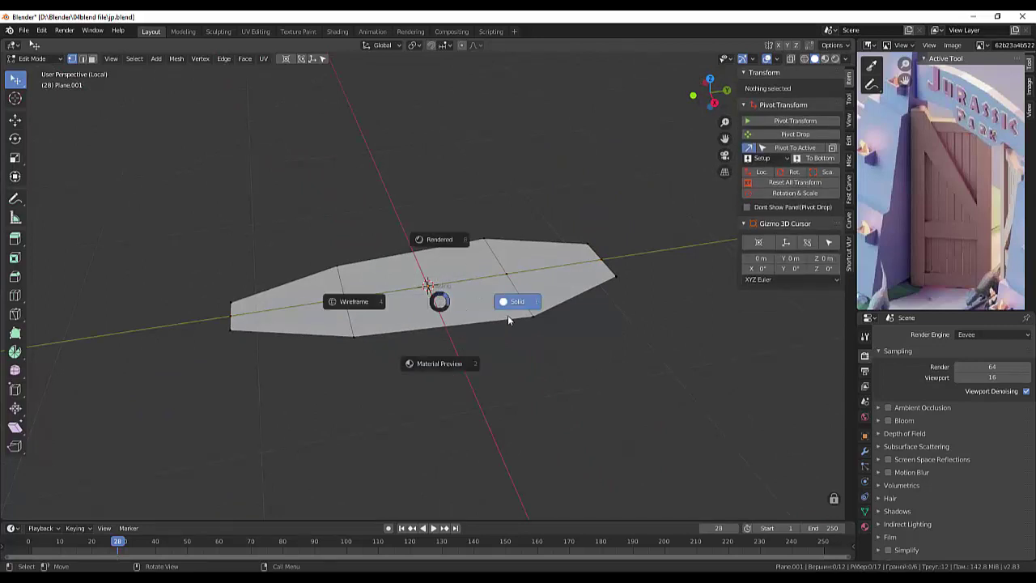
{"action": "left_click", "coordinate": [548, 372]}
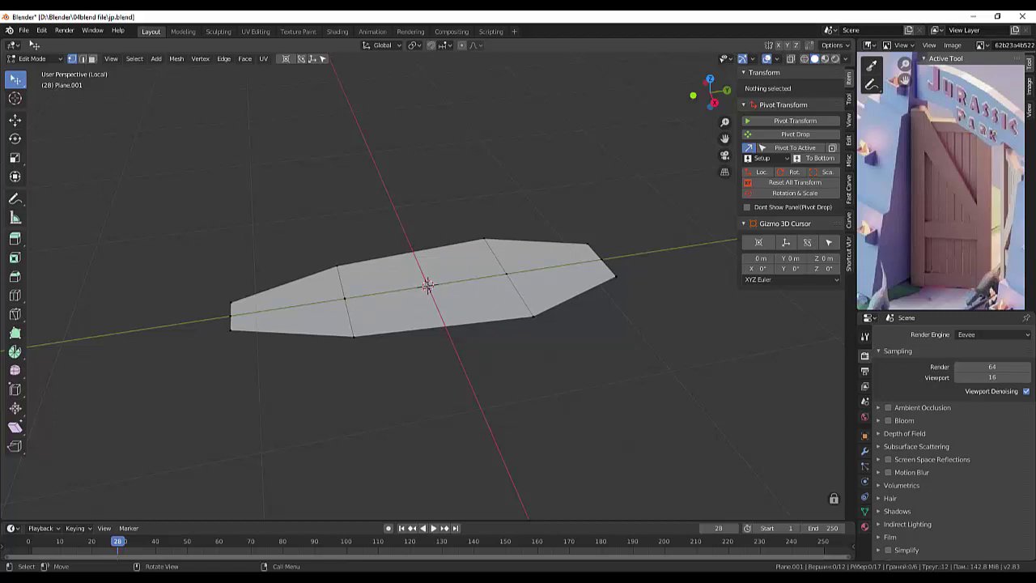
{"action": "mouse_move", "coordinate": [560, 325]}
{"action": "middle_mouse_down"}
{"action": "mouse_move", "coordinate": [557, 339]}
{"action": "mouse_move", "coordinate": [534, 327]}
{"action": "middle_mouse_up"}
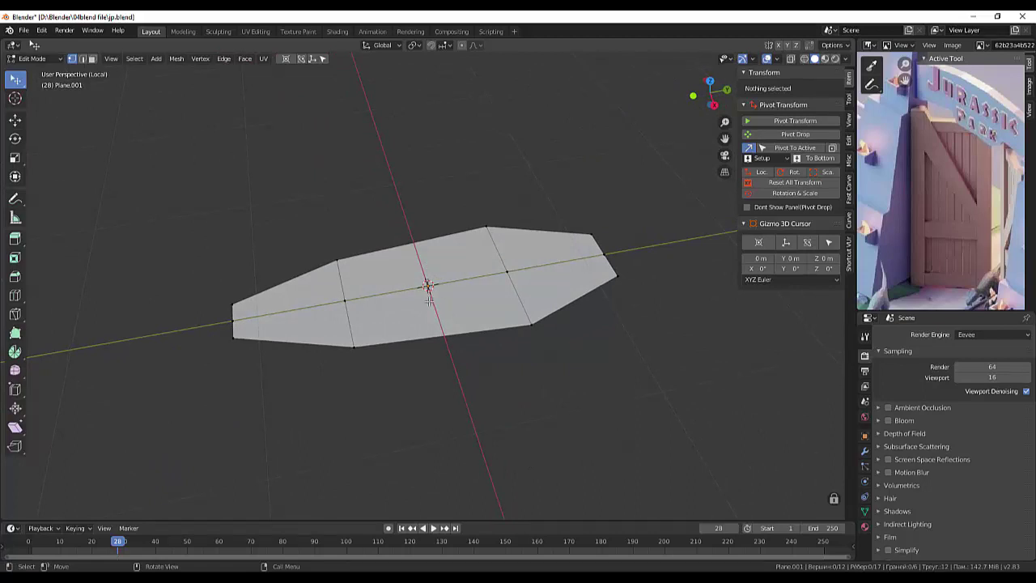
{"action": "key", "text": "z"}
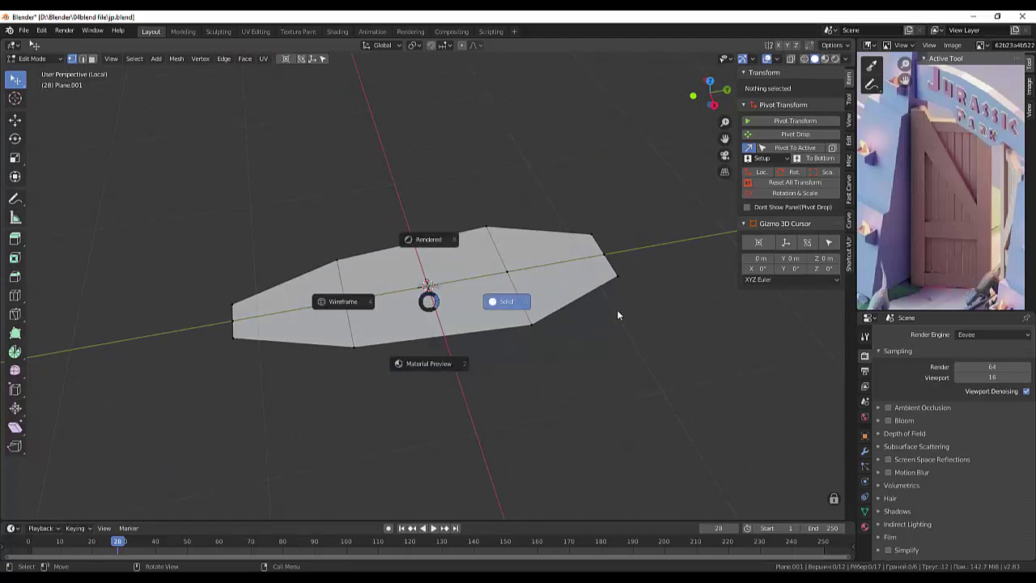
{"action": "left_click", "coordinate": [478, 278]}
{"action": "left_click", "coordinate": [507, 271]}
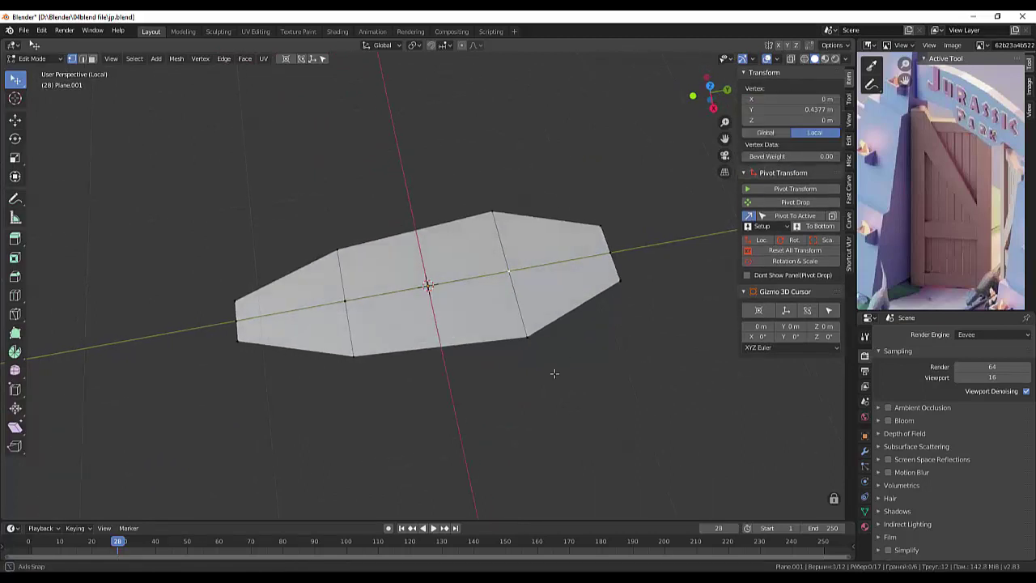
{"action": "mouse_move", "coordinate": [552, 370]}
{"action": "middle_mouse_down"}
{"action": "mouse_move", "coordinate": [524, 324]}
{"action": "mouse_move", "coordinate": [467, 313]}
{"action": "middle_mouse_up"}
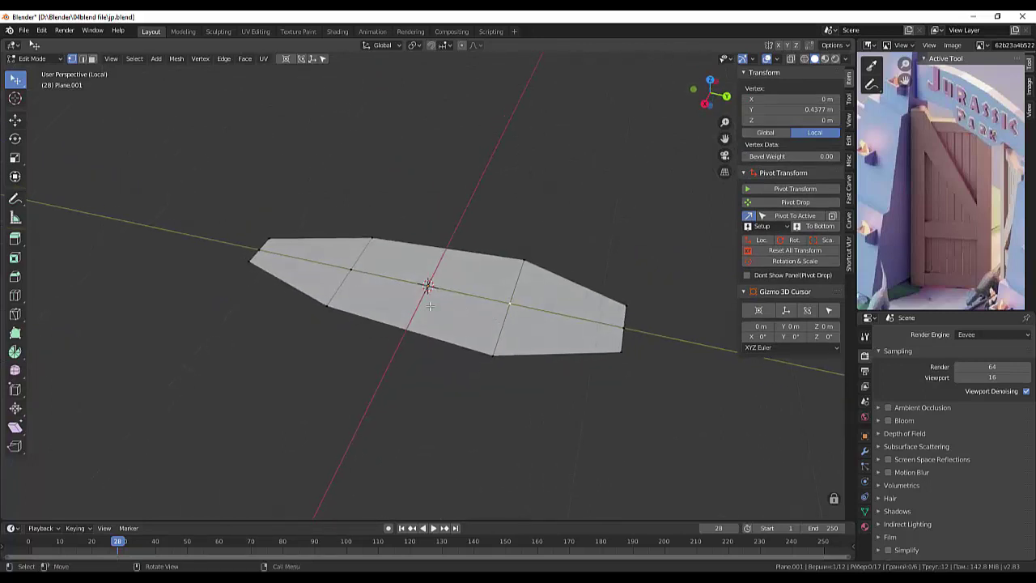
- Enable the 3D cursor gizmo, slide the cursor 1.51 m along Y, and use Material Preview shading
{"action": "left_click", "coordinate": [285, 58]}
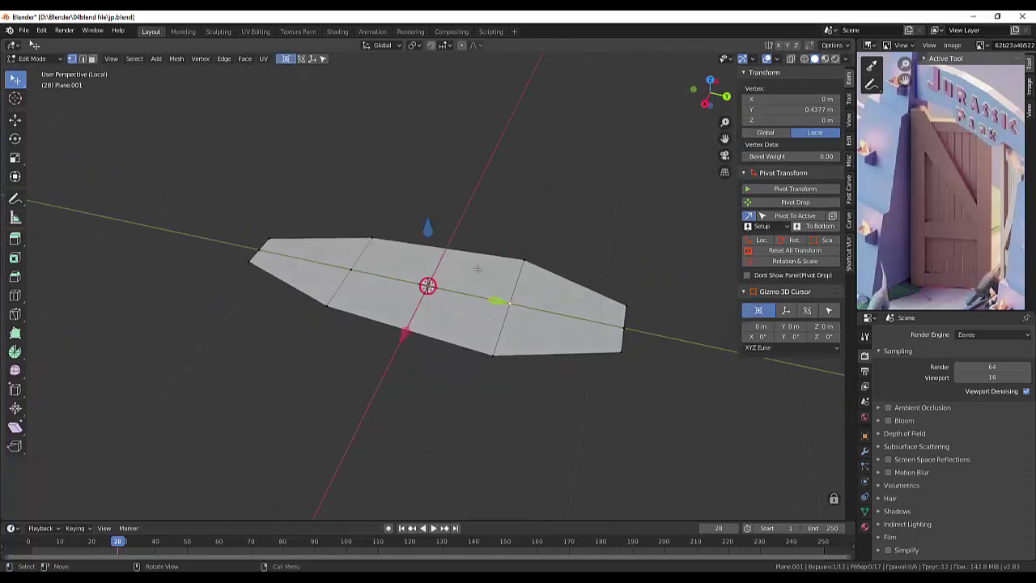
{"action": "left_click_drag", "start_coordinate": [495, 302], "coordinate": [761, 354]}
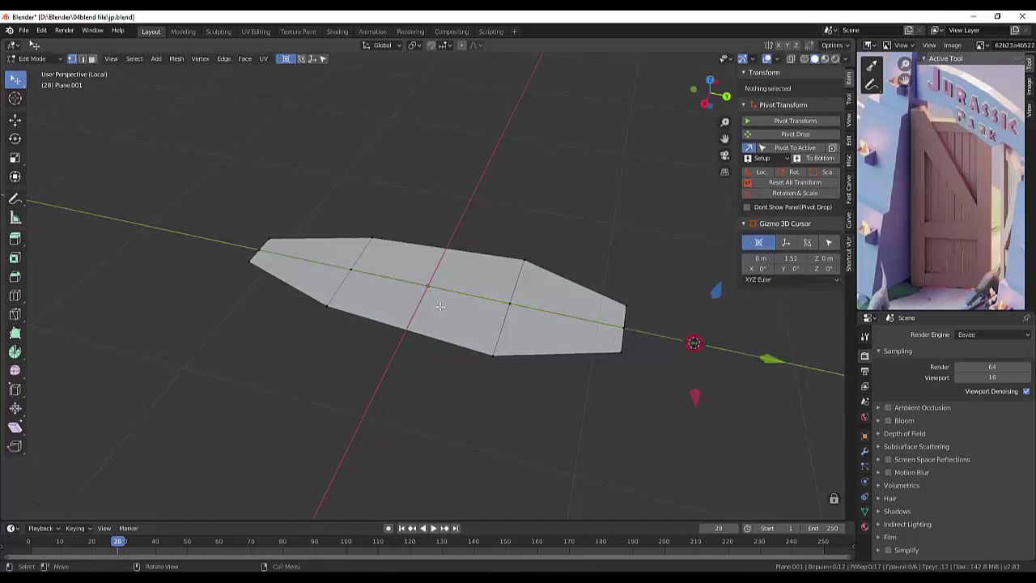
{"action": "middle_click_drag", "start_coordinate": [440, 306], "coordinate": [463, 336]}
{"action": "middle_click_drag", "start_coordinate": [449, 276], "coordinate": [441, 270]}
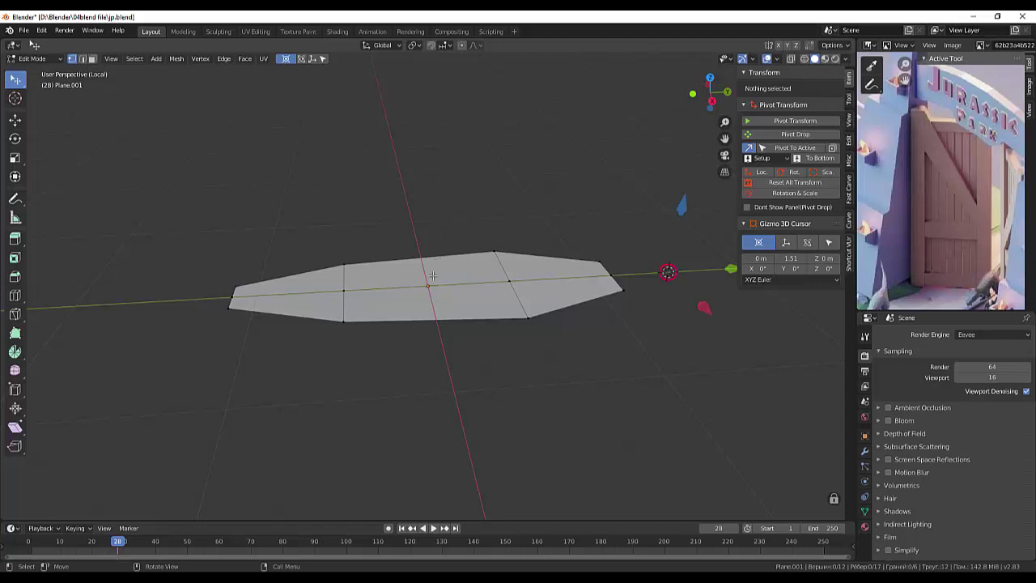
{"action": "key", "text": "z"}
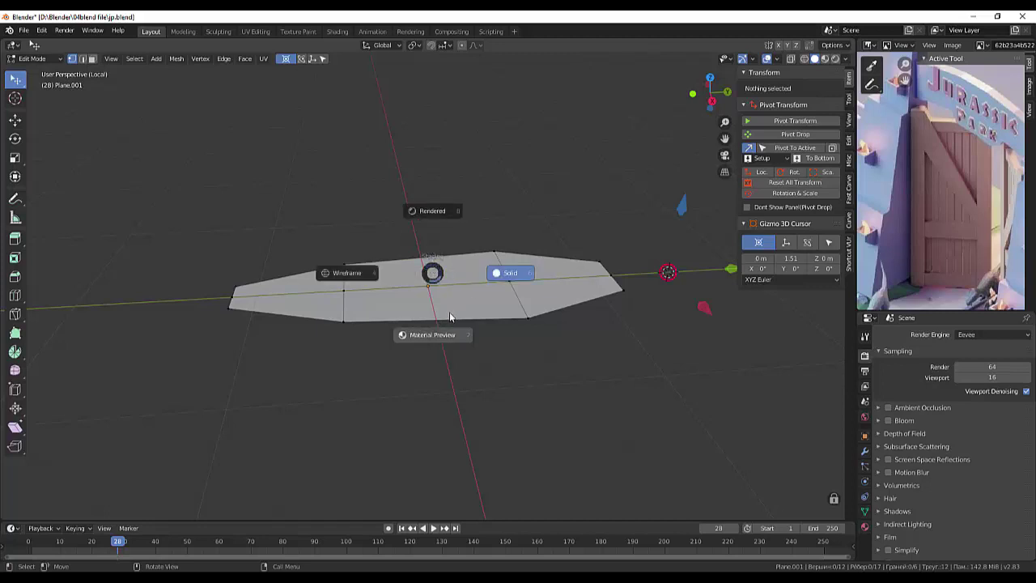
{"action": "left_click", "coordinate": [448, 311]}
{"action": "scroll", "coordinate": [447, 311], "scroll_direction": "up", "scroll_amount": 2}
{"action": "scroll", "coordinate": [447, 310], "scroll_direction": "up", "scroll_amount": 1}
{"action": "scroll", "coordinate": [446, 303], "scroll_direction": "up", "scroll_amount": 2}
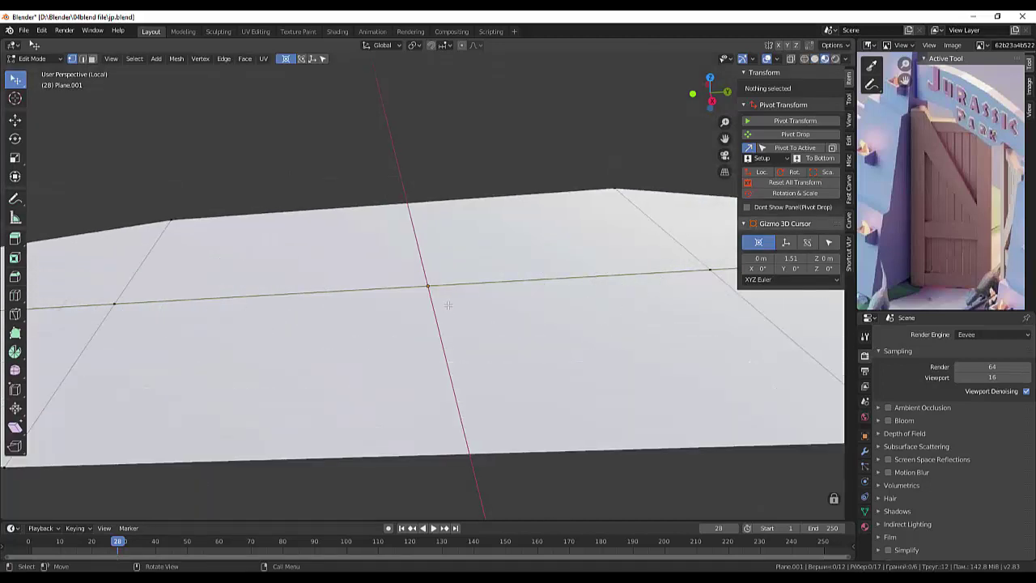
{"action": "scroll", "coordinate": [446, 304], "scroll_direction": "down", "scroll_amount": 2}
{"action": "scroll", "coordinate": [446, 304], "scroll_direction": "down", "scroll_amount": 2}
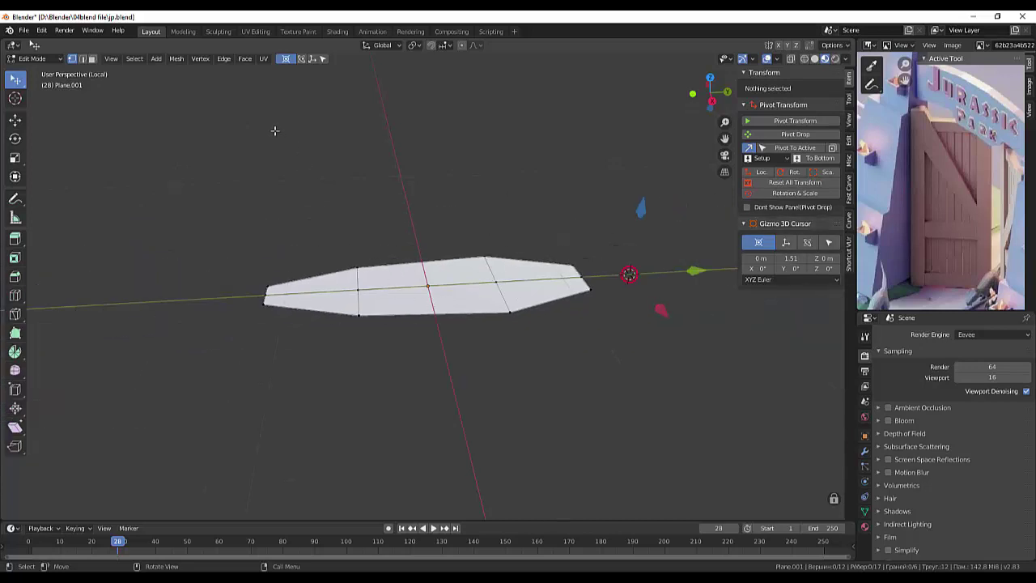
- Reset the 3D cursor to the origin, then move it along Y to -1.65 and -3.30
{"action": "left_click", "coordinate": [312, 58]}
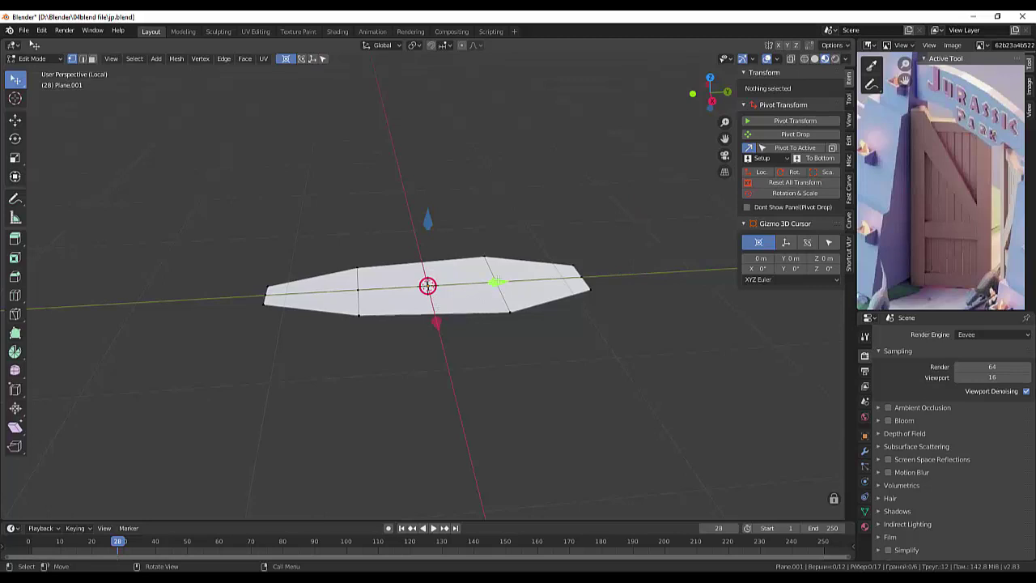
{"action": "left_click_drag", "start_coordinate": [496, 282], "coordinate": [538, 279]}
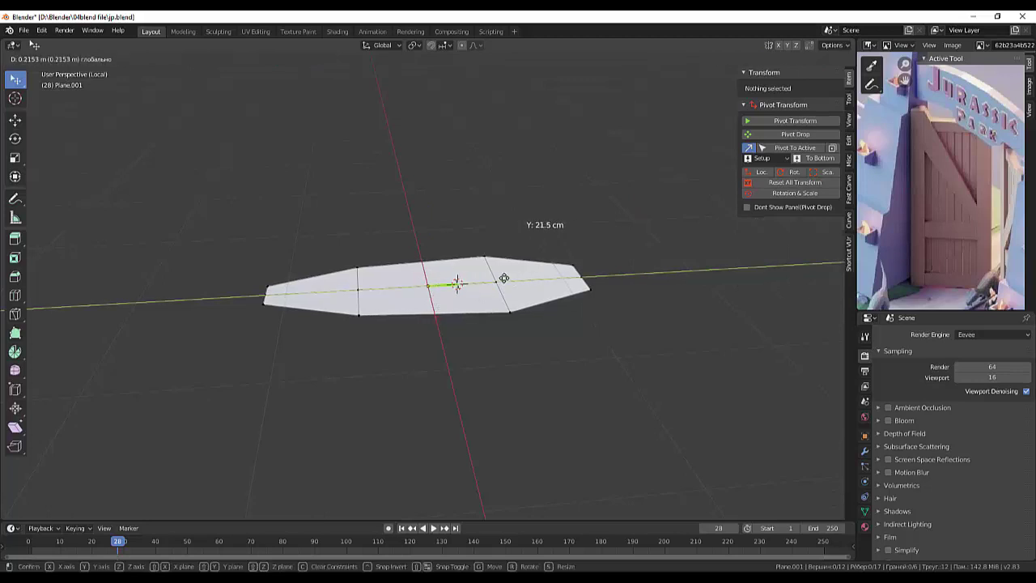
{"action": "left_click_drag", "start_coordinate": [537, 279], "coordinate": [189, 299]}
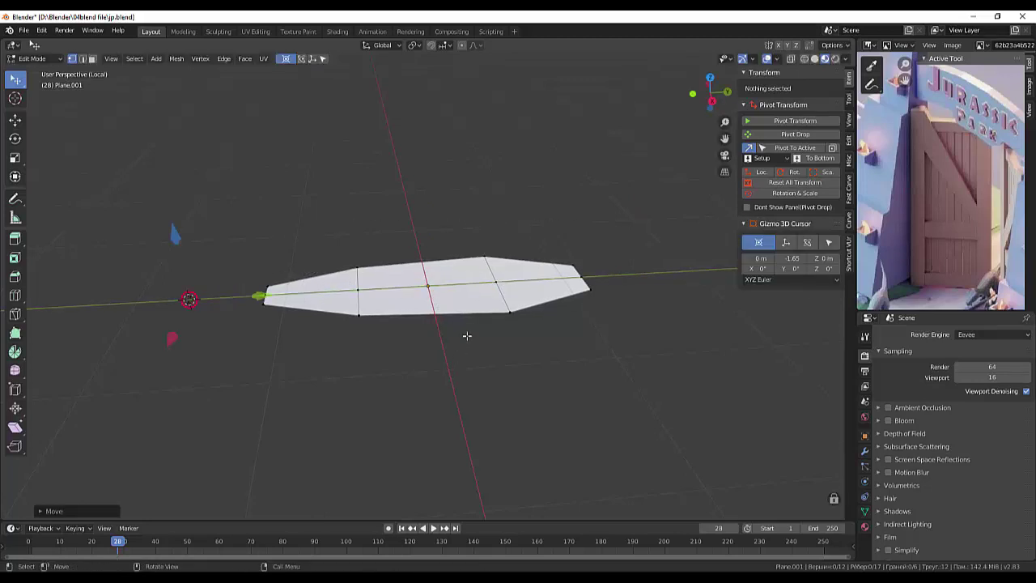
{"action": "middle_click_drag", "start_coordinate": [468, 335], "coordinate": [471, 393]}
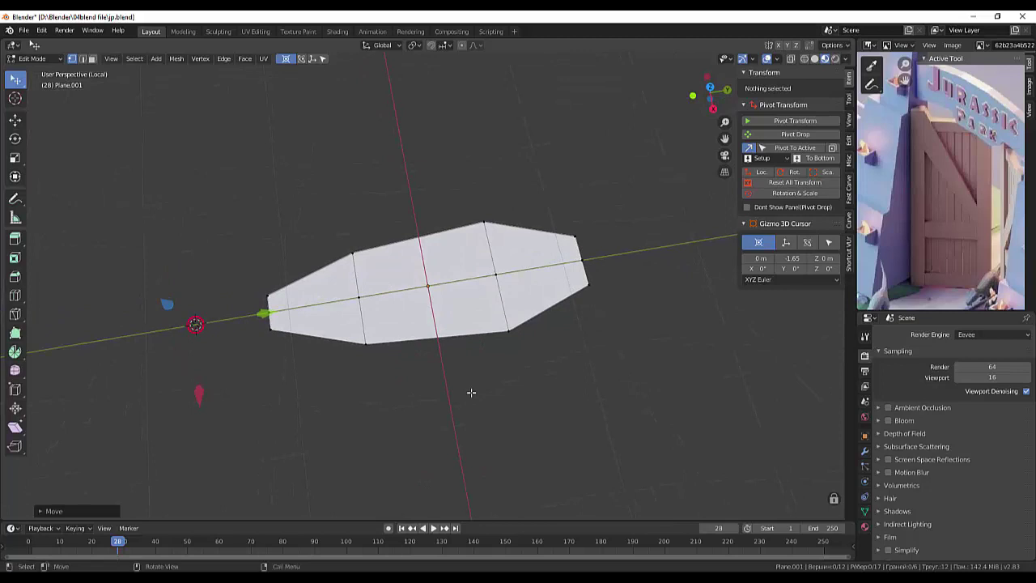
{"action": "left_click", "coordinate": [438, 339]}
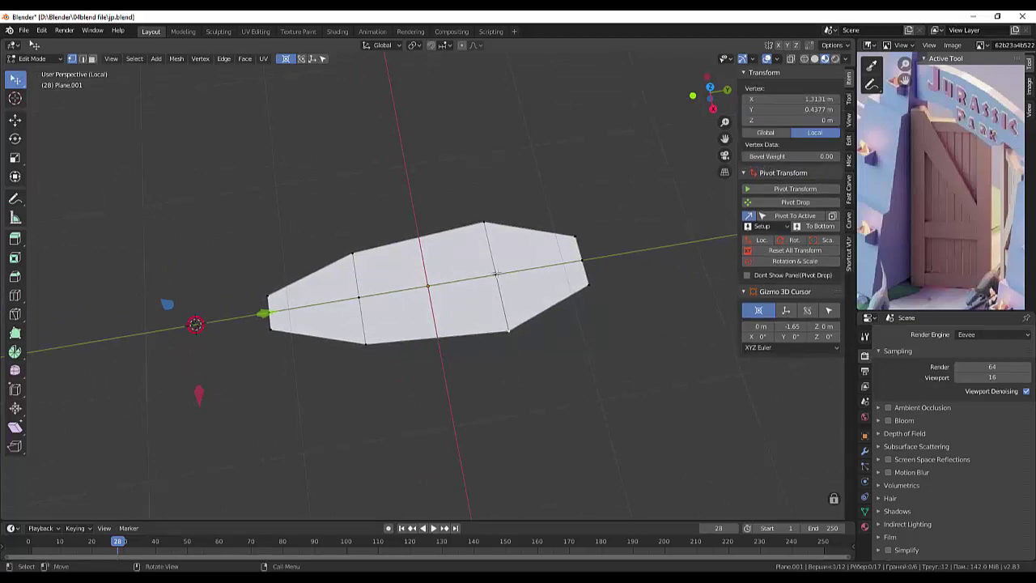
{"action": "left_click", "coordinate": [439, 337]}
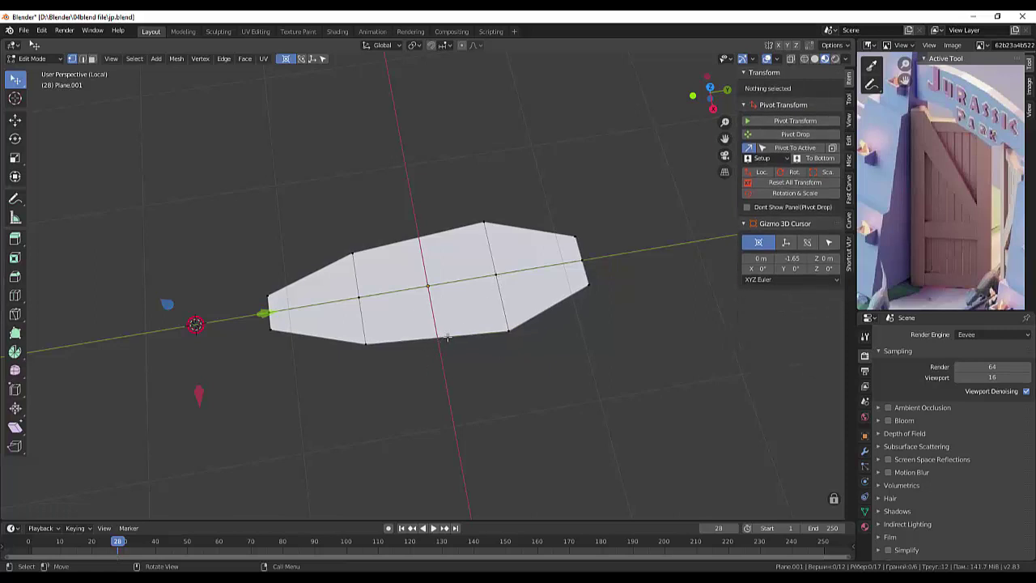
{"action": "key", "text": "shift+r"}
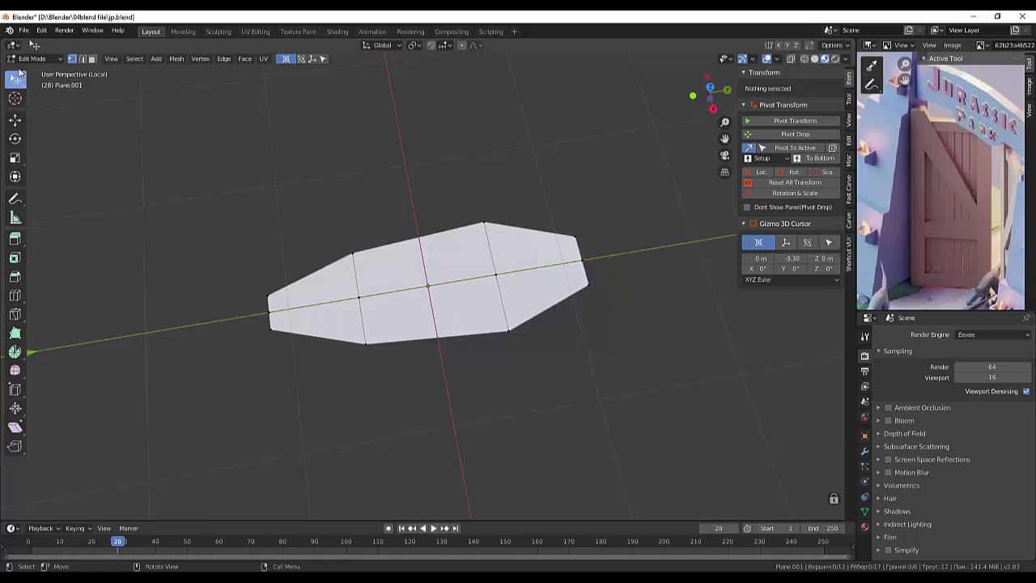
{"action": "left_click_drag", "start_coordinate": [19, 73], "coordinate": [69, 71]}
{"action": "left_click", "coordinate": [92, 59]}
- Cut a centred edge loop down the leaf's middle
{"action": "left_click", "coordinate": [485, 321]}
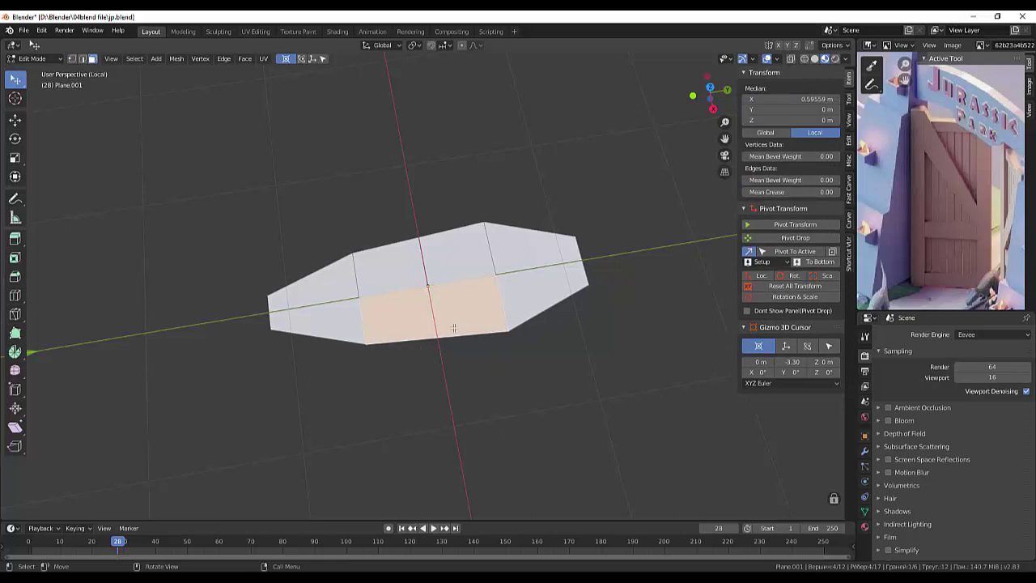
{"action": "key", "text": "ctrl"}
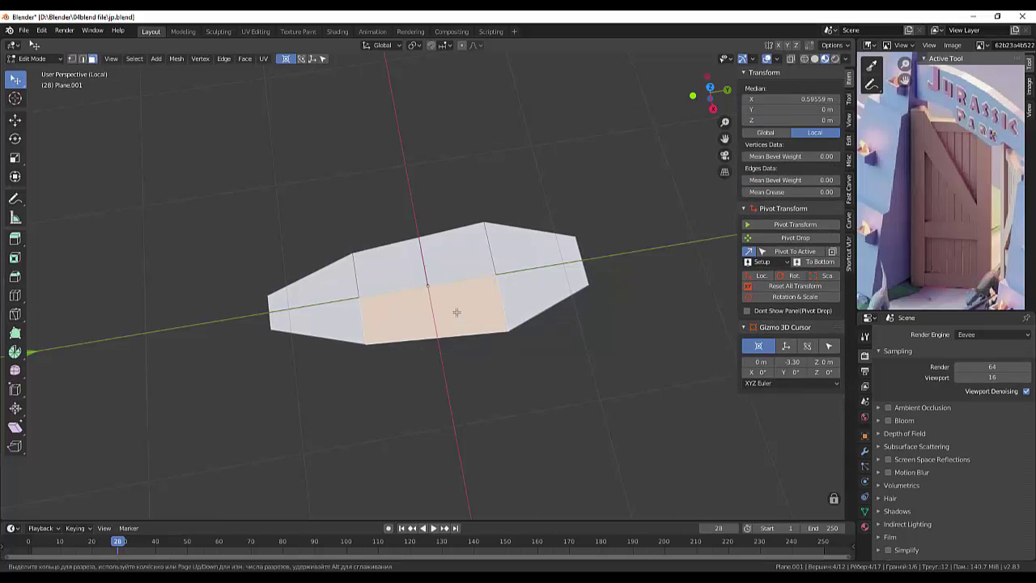
{"action": "left_click", "coordinate": [456, 328]}
{"action": "right_click", "coordinate": [456, 333]}
{"action": "mouse_move", "coordinate": [456, 333]}
{"action": "middle_mouse_down"}
{"action": "mouse_move", "coordinate": [529, 322]}
{"action": "mouse_move", "coordinate": [485, 284]}
{"action": "middle_mouse_up"}
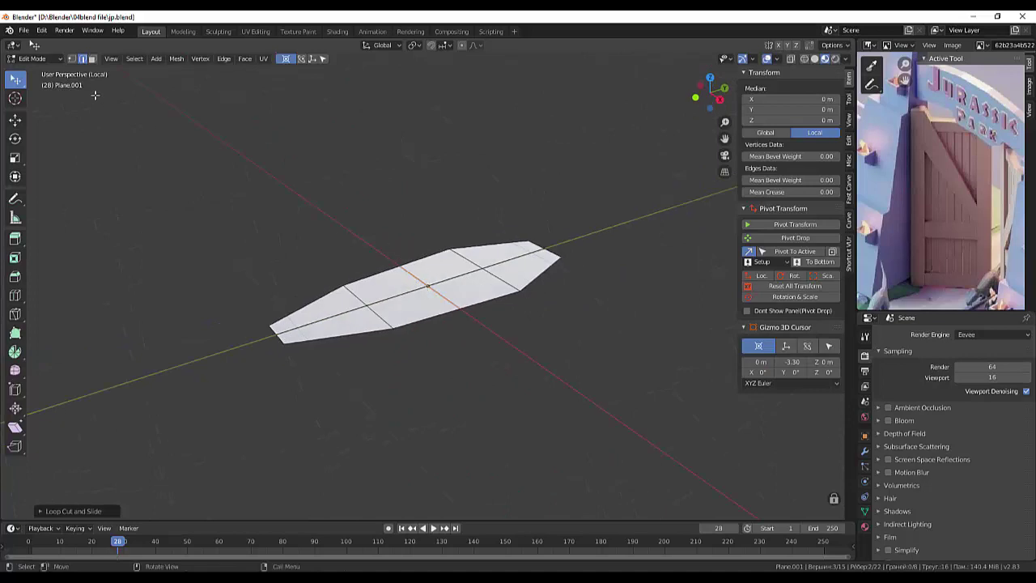
- Raise the leaf's centre vertex to about 0.069 m to start a crease
{"action": "left_click", "coordinate": [71, 58]}
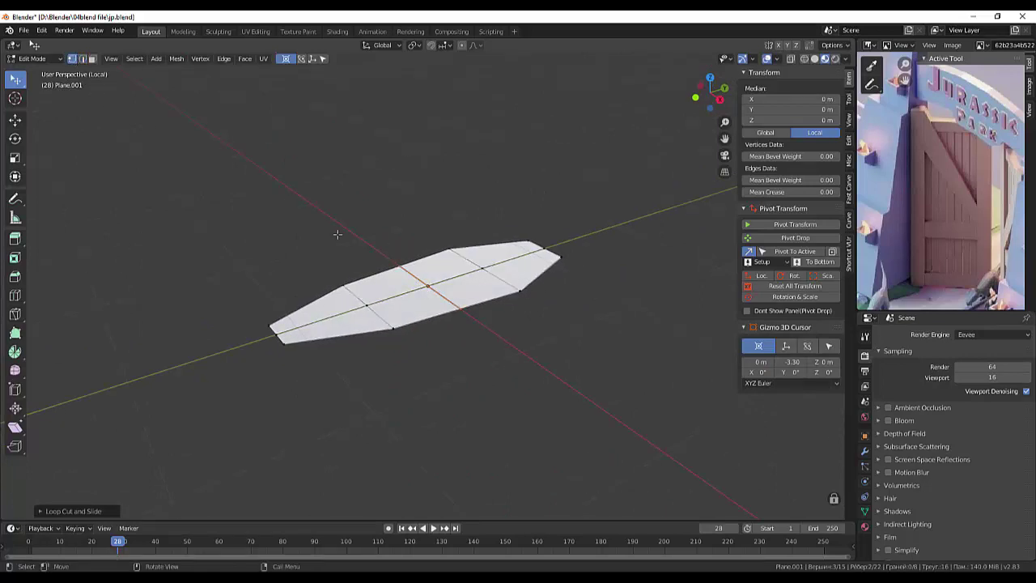
{"action": "left_click", "coordinate": [427, 286]}
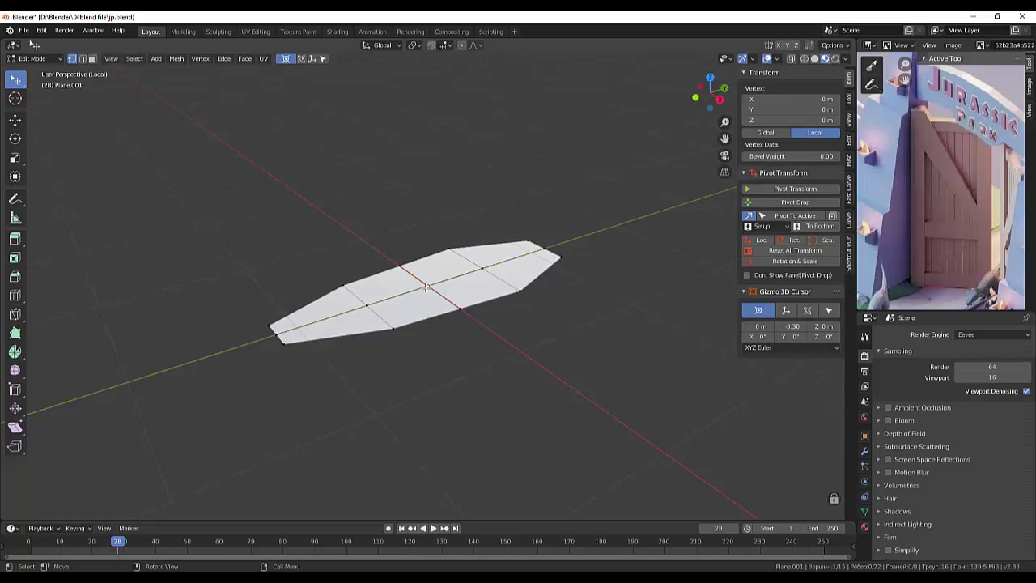
{"action": "key", "text": "g"}
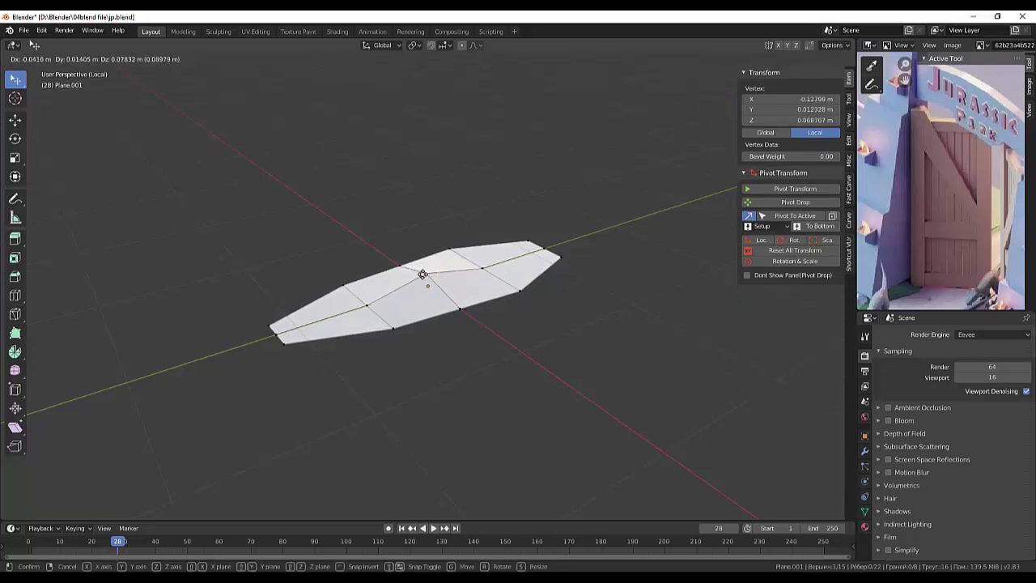
{"action": "left_click", "coordinate": [422, 274]}
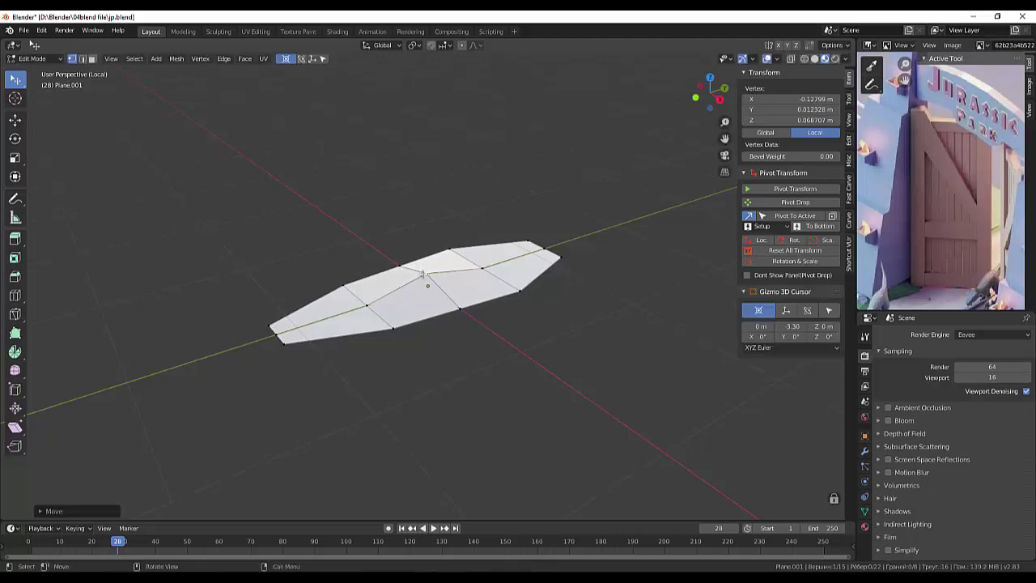
{"action": "key", "text": "KP_2"}
{"action": "left_click", "coordinate": [368, 295]}
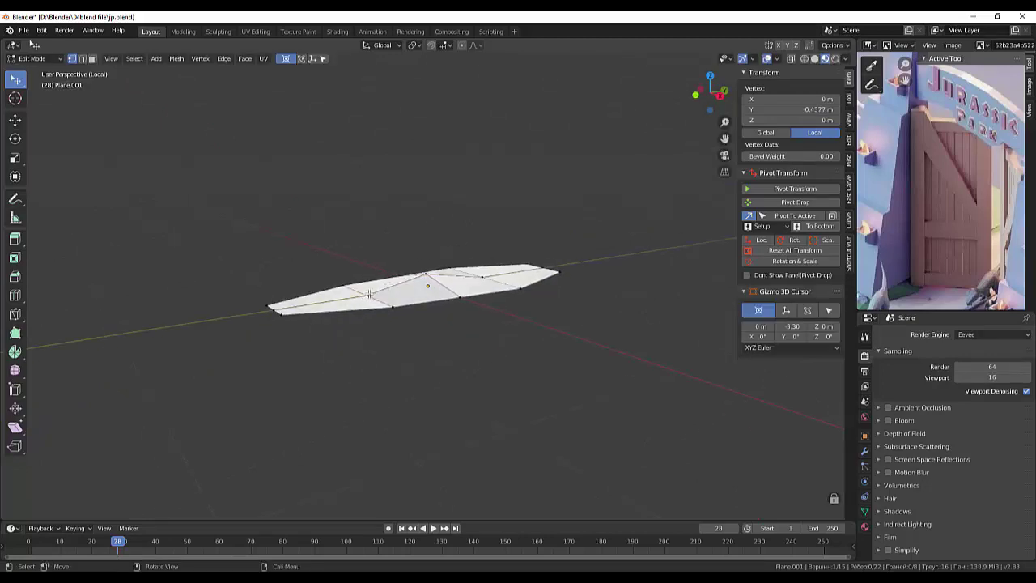
- Select the midline vertices in side view and raise them along Z
{"action": "key", "text": "KP_3"}
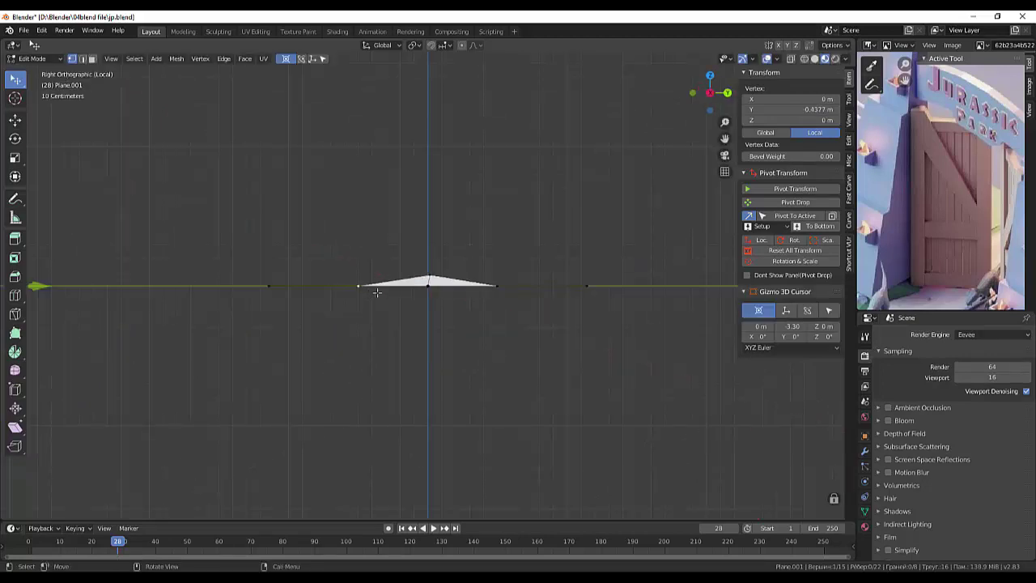
{"action": "left_click", "coordinate": [496, 297], "text": "shift"}
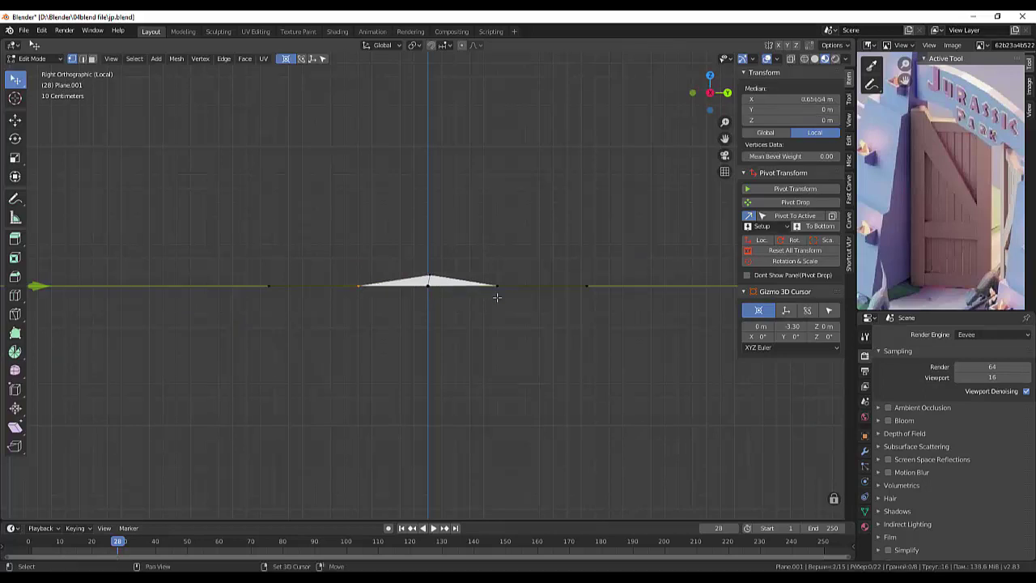
{"action": "left_click", "coordinate": [496, 287], "text": "shift"}
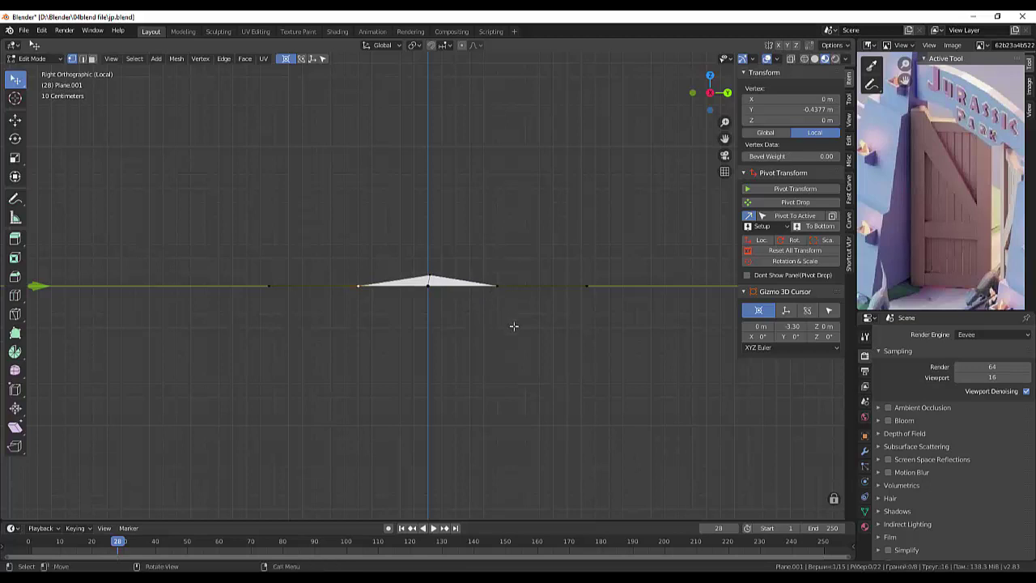
{"action": "mouse_move", "coordinate": [513, 327]}
{"action": "middle_mouse_down"}
{"action": "mouse_move", "coordinate": [513, 342]}
{"action": "mouse_move", "coordinate": [504, 340]}
{"action": "middle_mouse_up"}
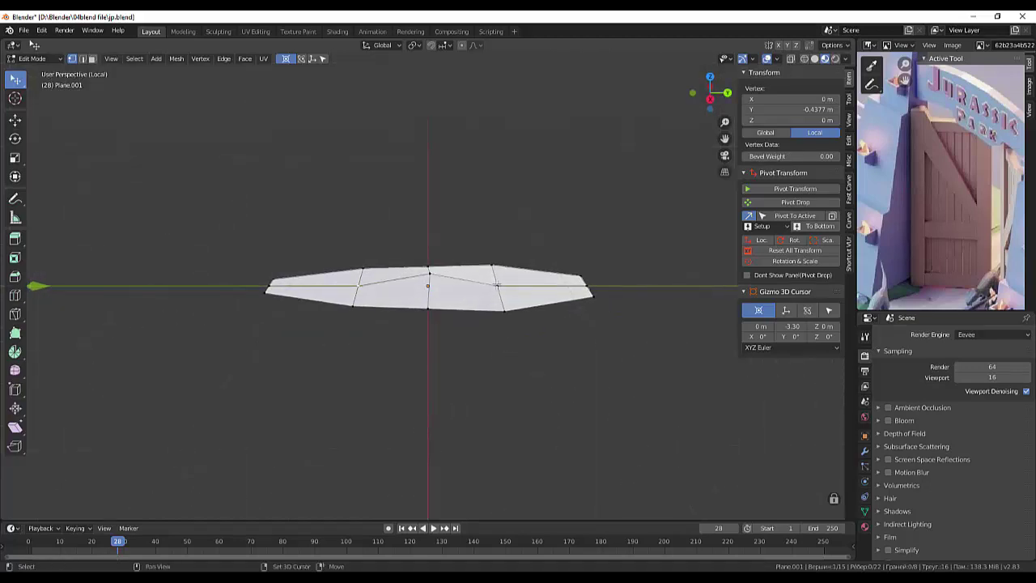
{"action": "left_click", "coordinate": [497, 286], "text": "shift"}
{"action": "mouse_move", "coordinate": [513, 245]}
{"action": "middle_mouse_down"}
{"action": "mouse_move", "coordinate": [514, 234]}
{"action": "mouse_move", "coordinate": [457, 258]}
{"action": "middle_mouse_up"}
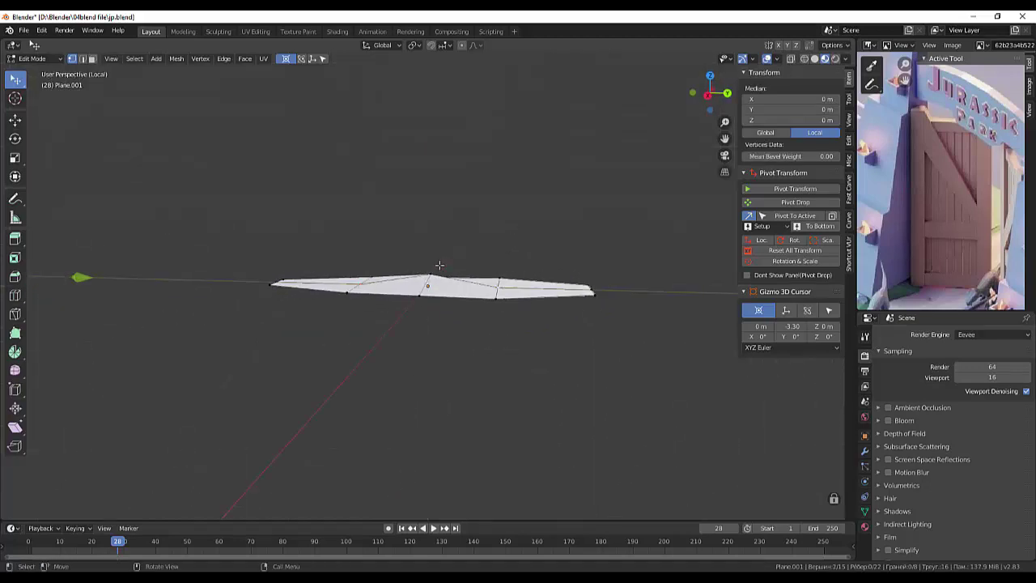
{"action": "key", "text": "g"}
{"action": "key", "text": "z"}
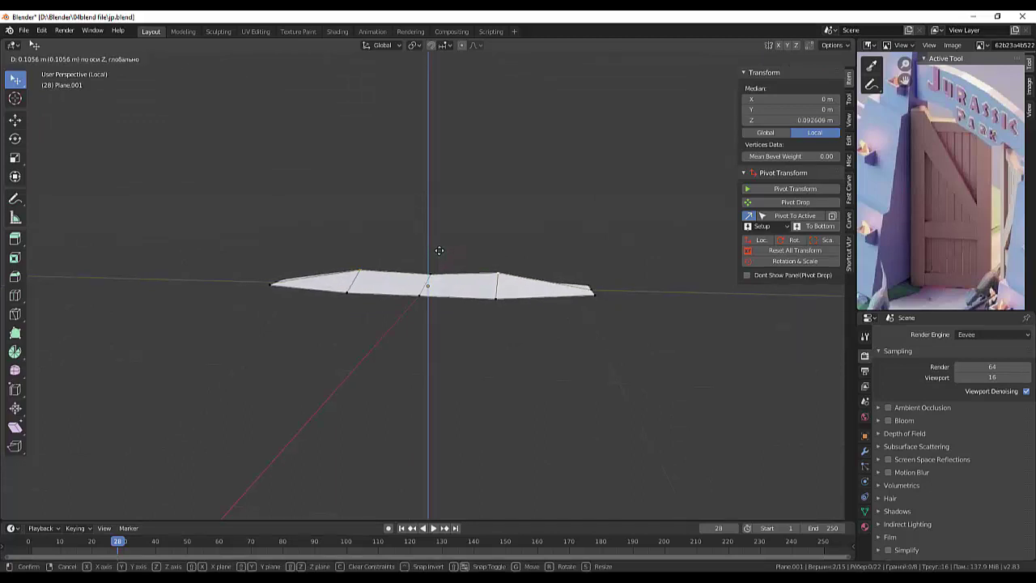
{"action": "left_click", "coordinate": [439, 250]}
- In Solid shading, lift the top midrib vertex along Z to 0.1238 m
{"action": "key", "text": "ctrl+Tab"}
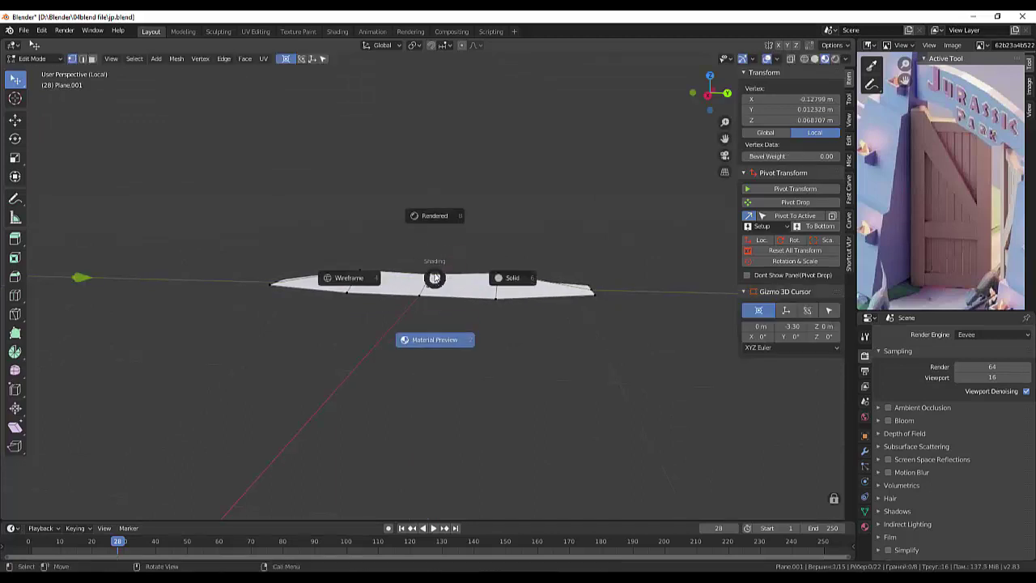
{"action": "left_click", "coordinate": [499, 248]}
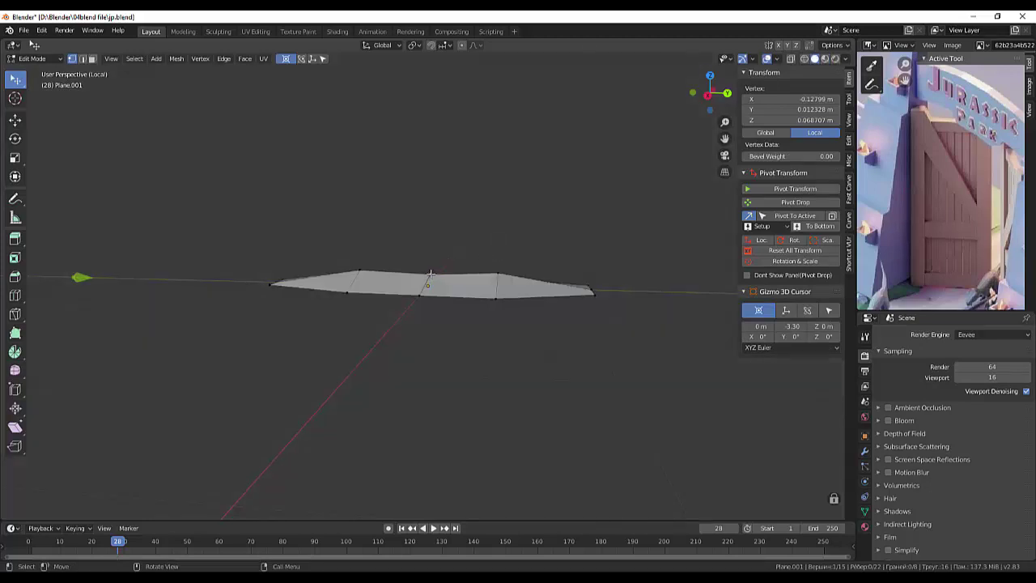
{"action": "key", "text": "g"}
{"action": "key", "text": "z"}
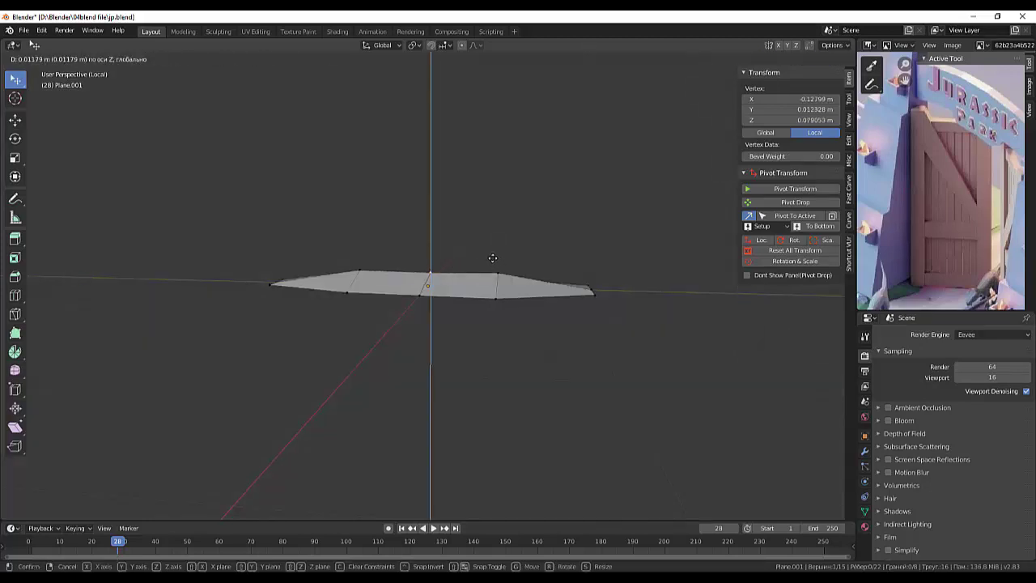
{"action": "left_click", "coordinate": [492, 259]}
- Select the leaf's two end vertices and snap the 3D cursor to them
{"action": "mouse_move", "coordinate": [492, 259]}
{"action": "middle_mouse_down"}
{"action": "mouse_move", "coordinate": [411, 310]}
{"action": "mouse_move", "coordinate": [428, 310]}
{"action": "middle_mouse_up"}
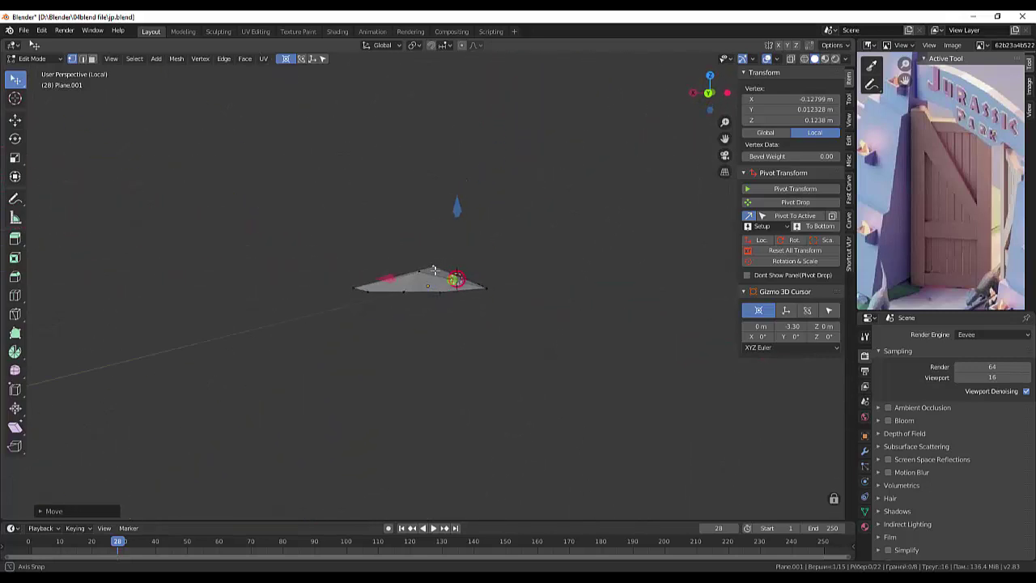
{"action": "left_click", "coordinate": [437, 292]}
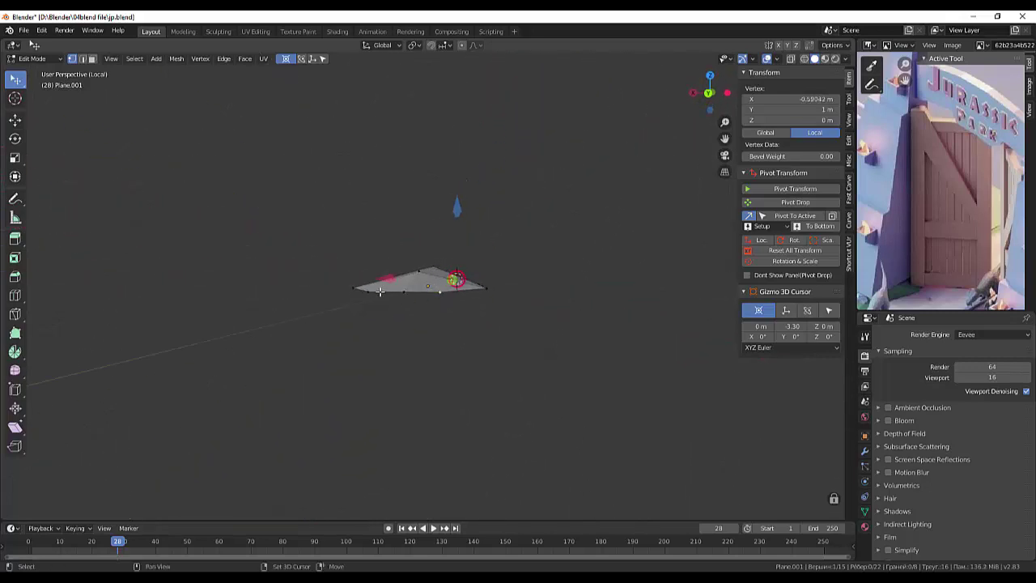
{"action": "left_click", "coordinate": [369, 290], "text": "shift"}
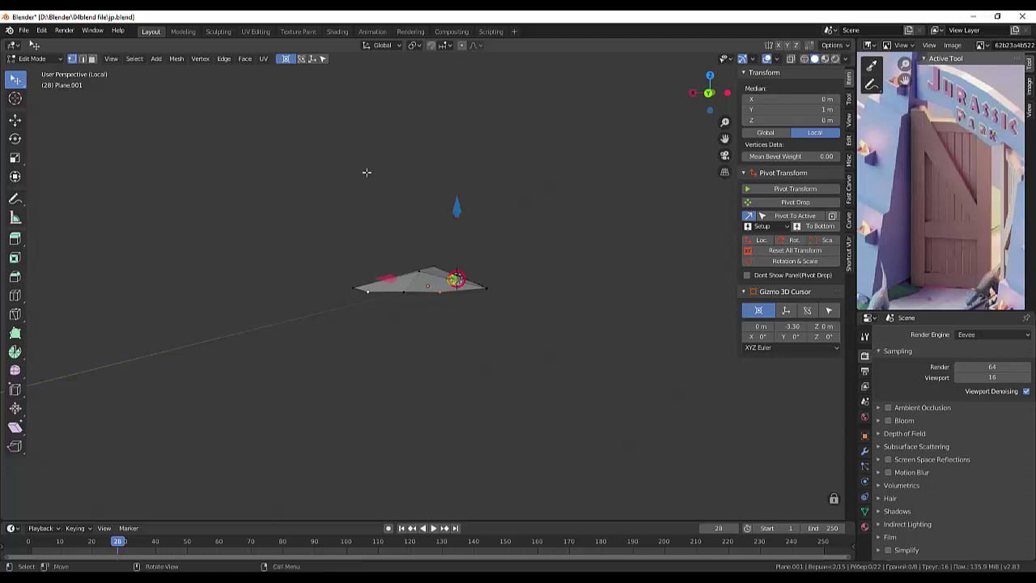
{"action": "left_click", "coordinate": [312, 60]}
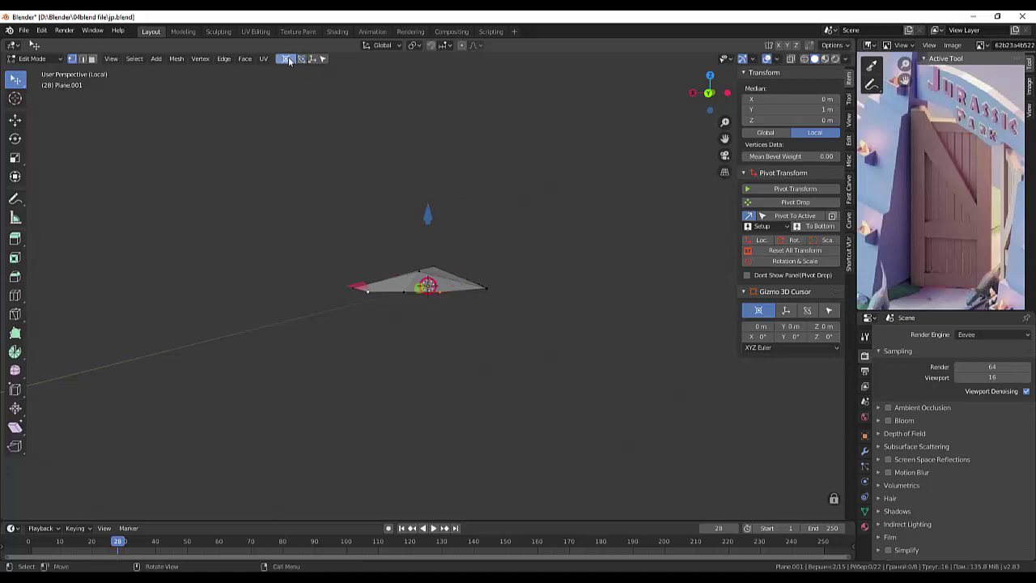
- Hide the 3D cursor gizmo and nudge the leaf's central vertex slightly
{"action": "left_click", "coordinate": [287, 59]}
{"action": "middle_click_drag", "start_coordinate": [535, 275], "coordinate": [578, 324]}
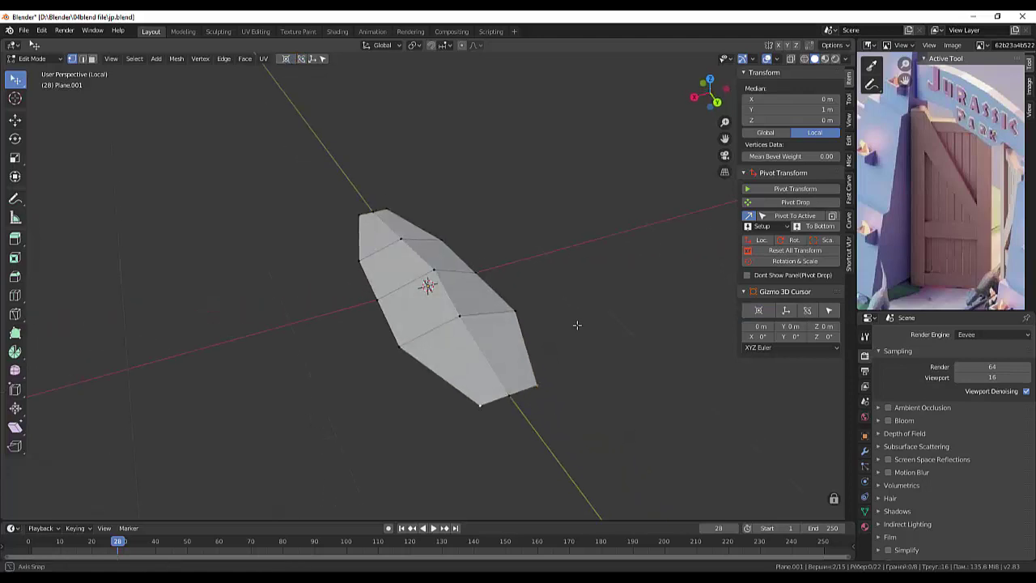
{"action": "mouse_move", "coordinate": [562, 381]}
{"action": "middle_mouse_down"}
{"action": "mouse_move", "coordinate": [536, 361]}
{"action": "mouse_move", "coordinate": [537, 319]}
{"action": "mouse_move", "coordinate": [513, 358]}
{"action": "mouse_move", "coordinate": [527, 407]}
{"action": "middle_mouse_up"}
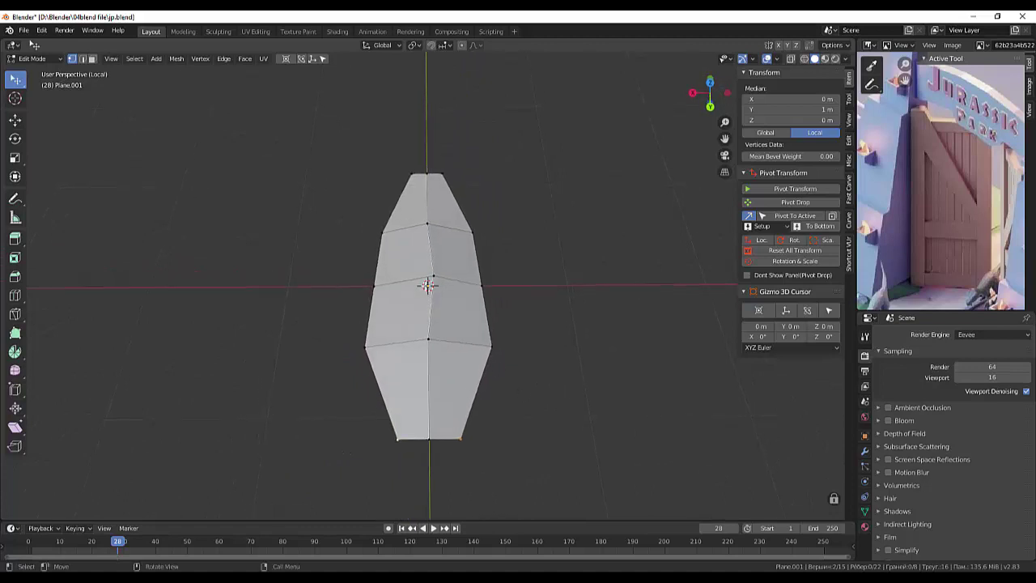
{"action": "left_click", "coordinate": [431, 281]}
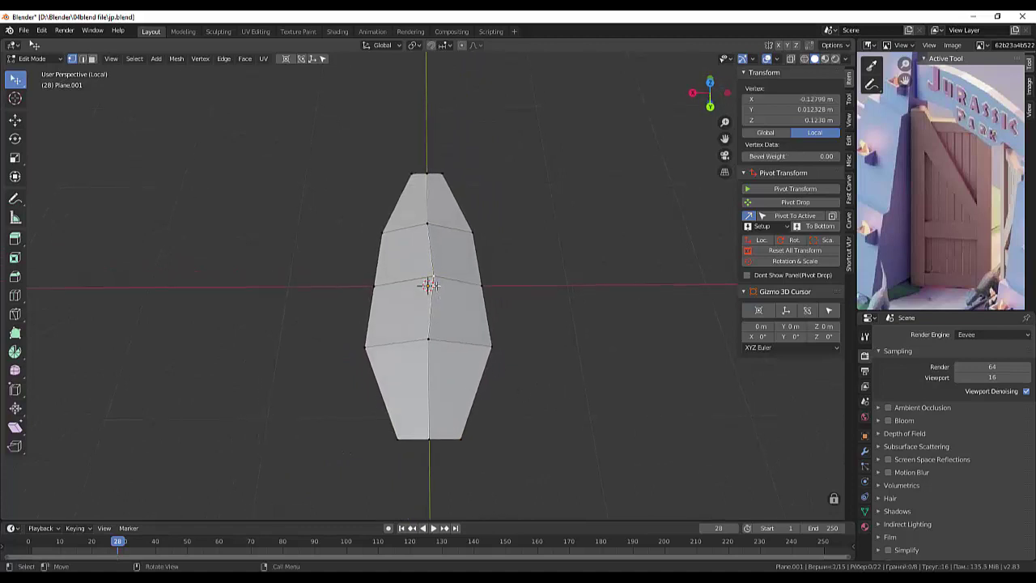
{"action": "key", "text": "g"}
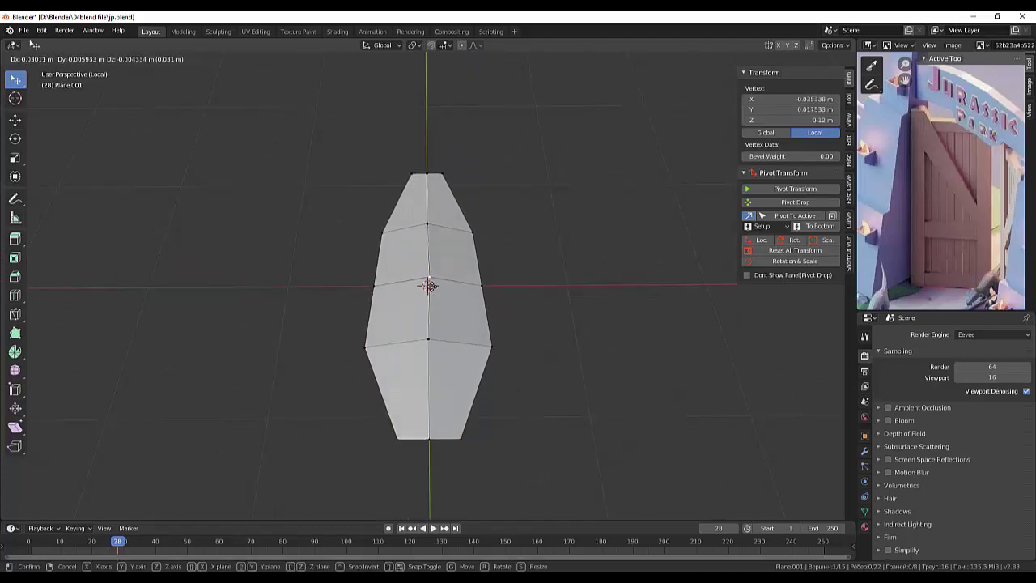
{"action": "left_click", "coordinate": [433, 287]}
- Box-select the leaf's tip vertices and lower them along Z to about -0.066 m
{"action": "middle_click_drag", "start_coordinate": [516, 337], "coordinate": [586, 281]}
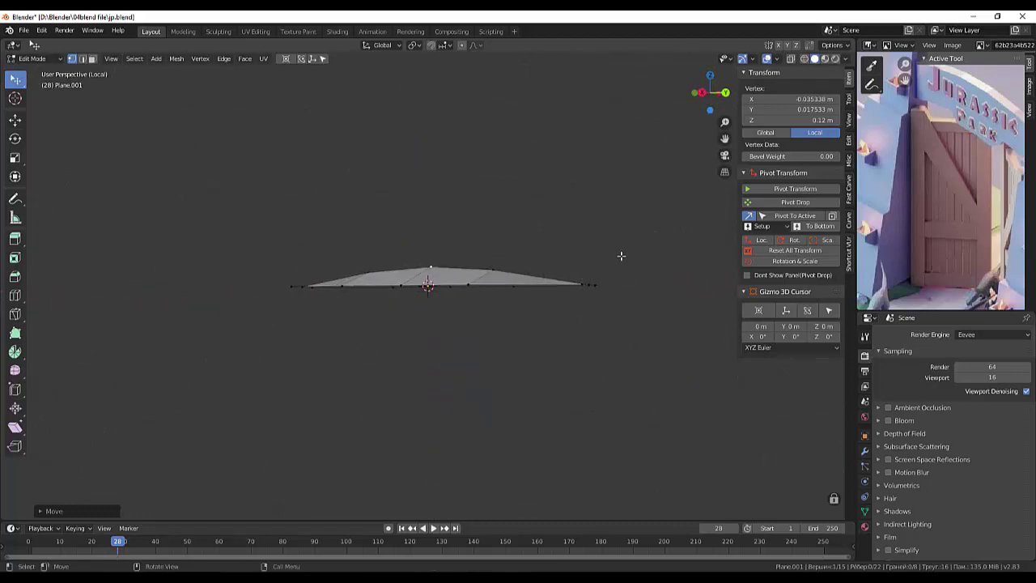
{"action": "key", "text": "b"}
{"action": "left_click_drag", "start_coordinate": [618, 259], "coordinate": [568, 289]}
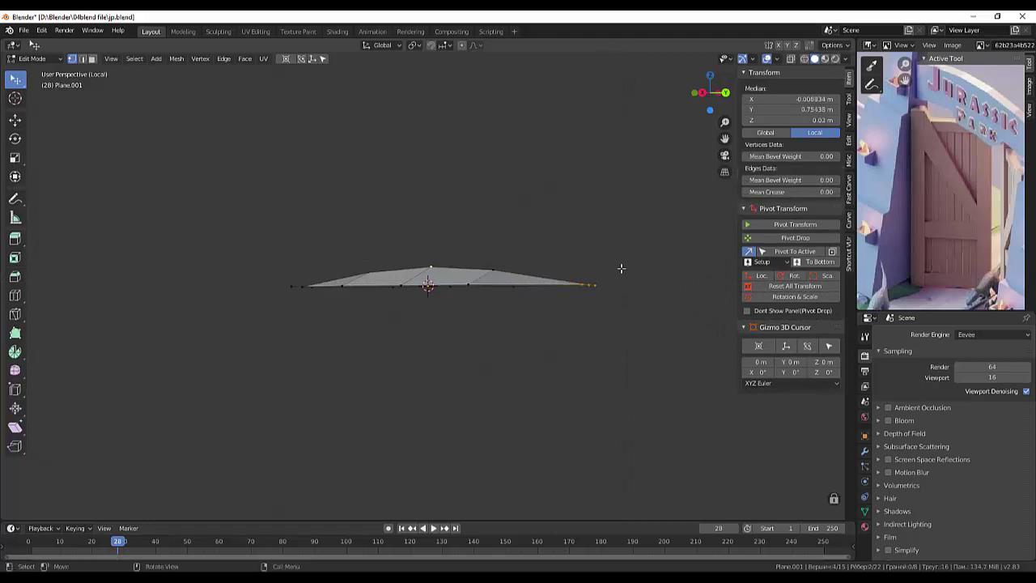
{"action": "key", "text": "g"}
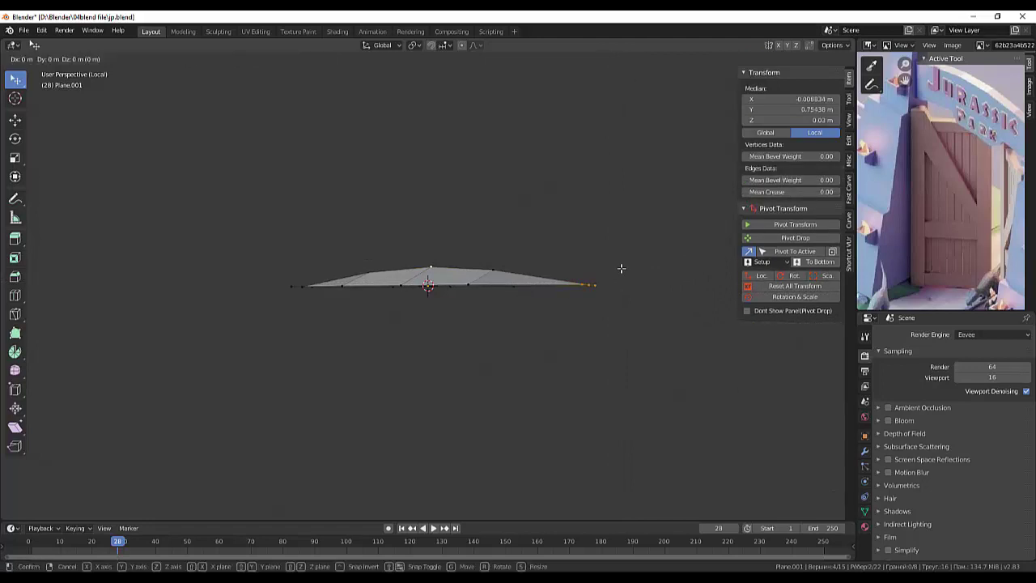
{"action": "key", "text": "z"}
{"action": "left_click", "coordinate": [616, 284]}
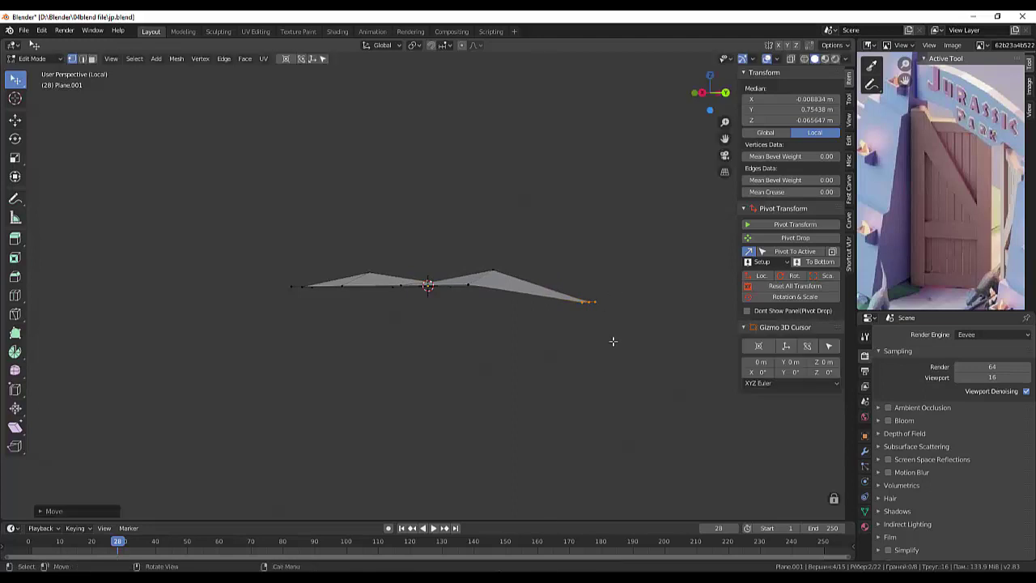
{"action": "left_click", "coordinate": [613, 340]}
{"action": "middle_click_drag", "start_coordinate": [645, 316], "coordinate": [621, 354]}
{"action": "middle_click_drag", "start_coordinate": [464, 285], "coordinate": [629, 246]}
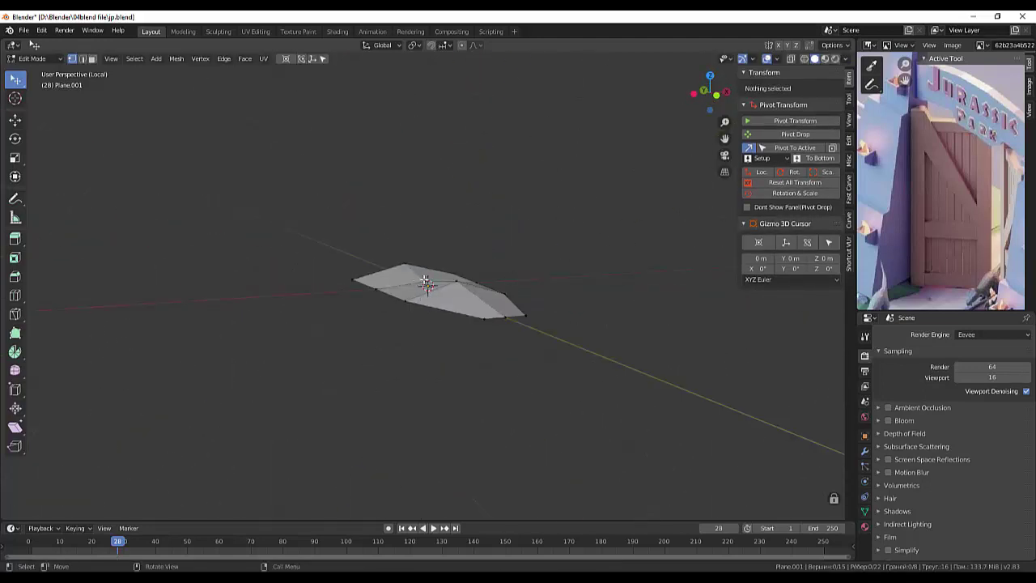
{"action": "left_click", "coordinate": [424, 280]}
{"action": "mouse_move", "coordinate": [424, 280]}
{"action": "middle_mouse_down"}
{"action": "mouse_move", "coordinate": [566, 275]}
{"action": "mouse_move", "coordinate": [397, 270]}
{"action": "middle_mouse_up"}
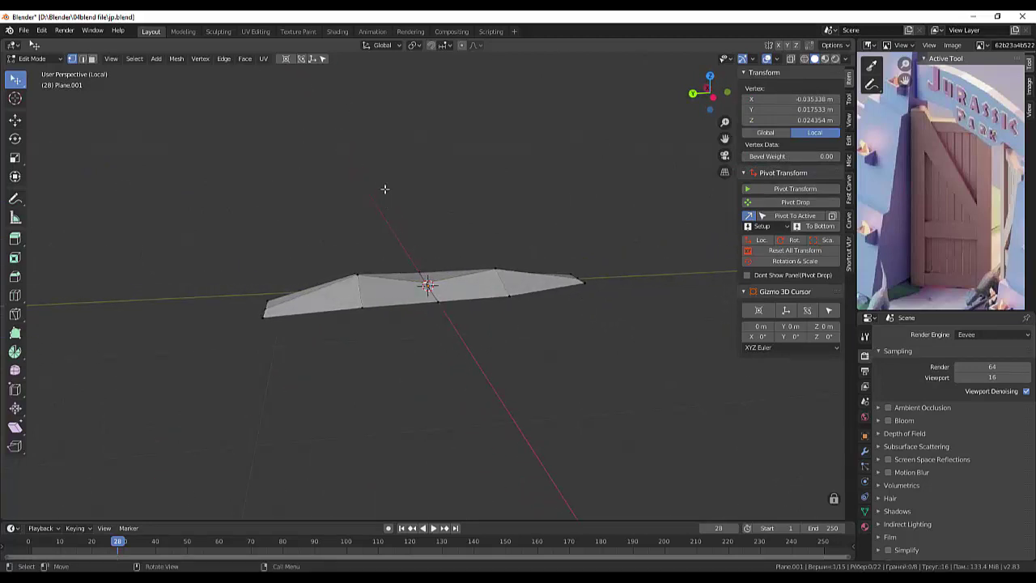
{"action": "left_click", "coordinate": [15, 97]}
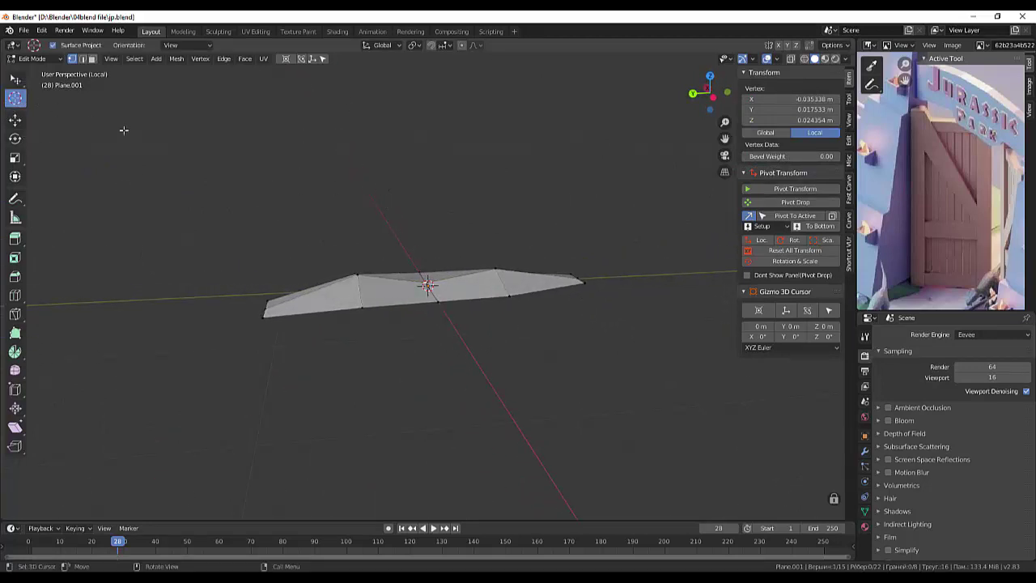
- Raise the selected centre vertex of the leaf straight up along Z
{"action": "left_click", "coordinate": [561, 194]}
{"action": "scroll", "coordinate": [419, 282], "scroll_direction": "up", "scroll_amount": 1}
{"action": "scroll", "coordinate": [415, 282], "scroll_direction": "up", "scroll_amount": 1}
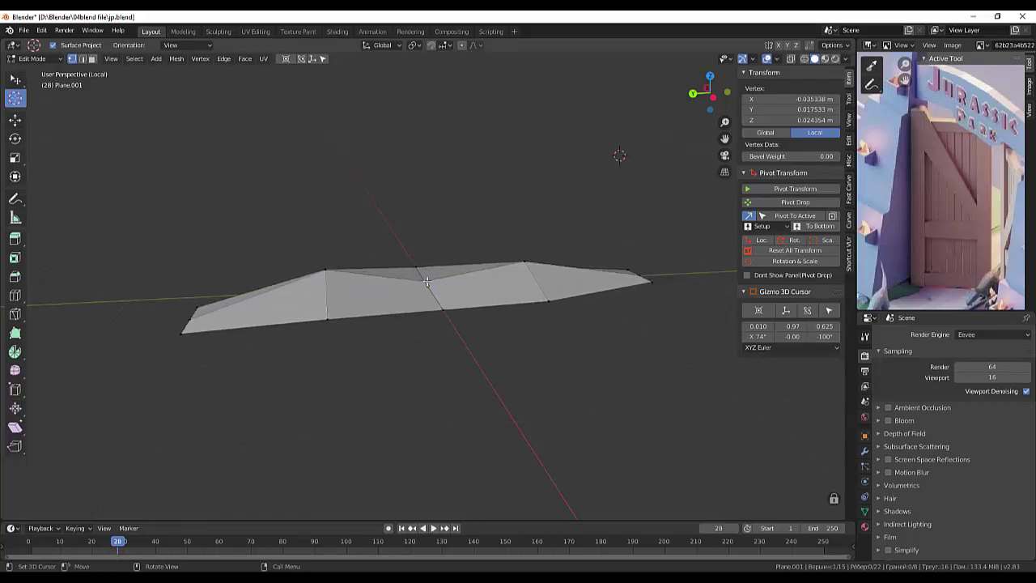
{"action": "key", "text": "g"}
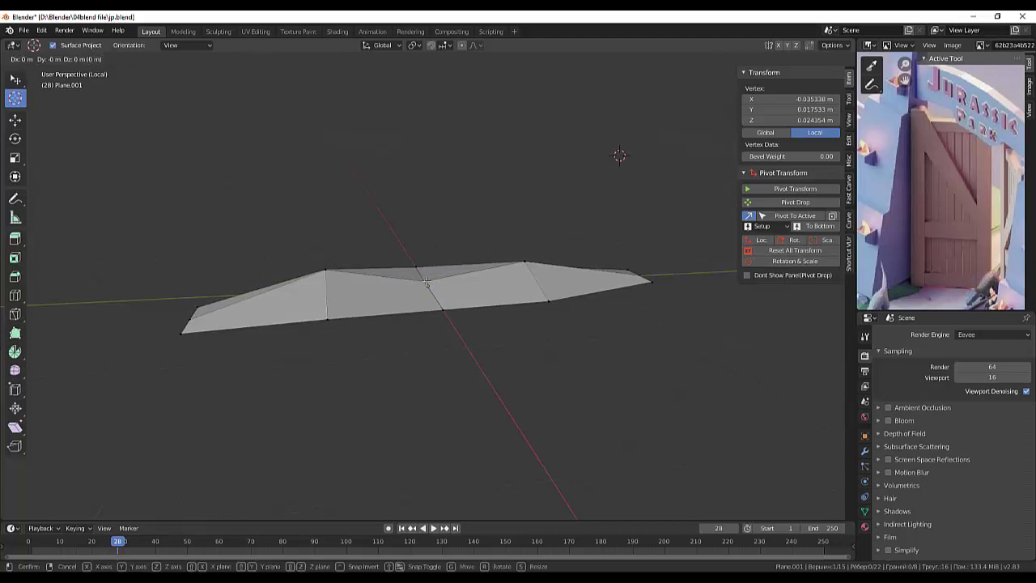
{"action": "key", "text": "z"}
{"action": "left_click", "coordinate": [425, 264]}
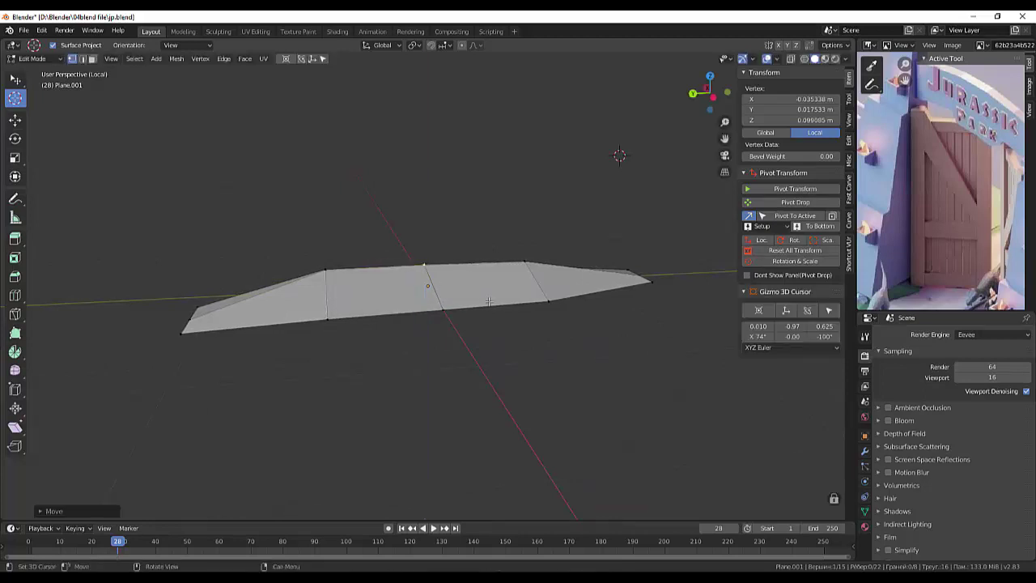
- Lift the centre vertex higher along Z, checking it from an oblique top view
{"action": "mouse_move", "coordinate": [489, 301]}
{"action": "middle_mouse_down"}
{"action": "mouse_move", "coordinate": [477, 196]}
{"action": "mouse_move", "coordinate": [467, 190]}
{"action": "mouse_move", "coordinate": [475, 289]}
{"action": "middle_mouse_up"}
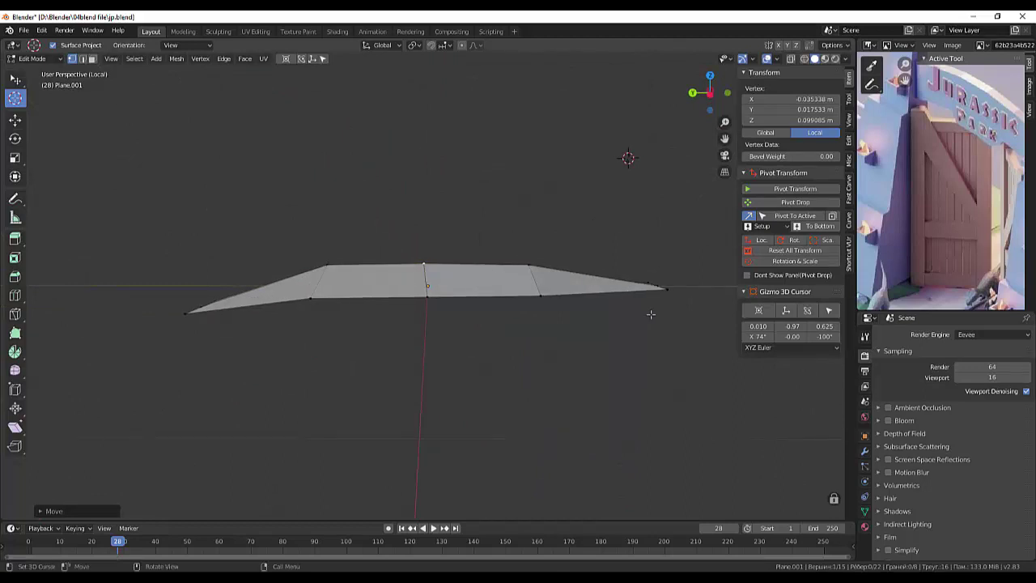
{"action": "mouse_move", "coordinate": [651, 314]}
{"action": "middle_mouse_down"}
{"action": "mouse_move", "coordinate": [620, 391]}
{"action": "mouse_move", "coordinate": [650, 351]}
{"action": "mouse_move", "coordinate": [582, 303]}
{"action": "mouse_move", "coordinate": [638, 288]}
{"action": "mouse_move", "coordinate": [650, 296]}
{"action": "middle_mouse_up"}
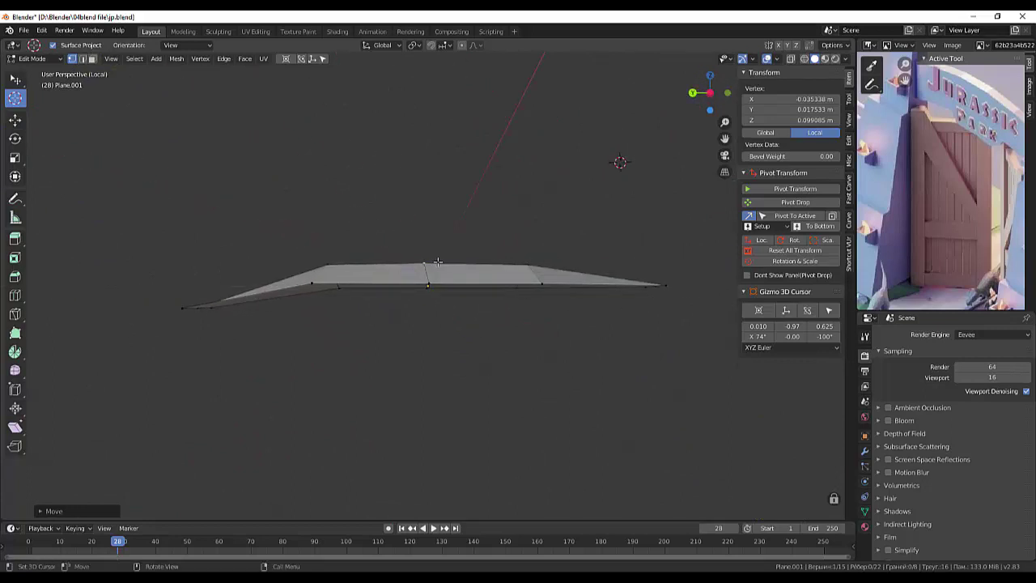
{"action": "key", "text": "g"}
{"action": "key", "text": "z"}
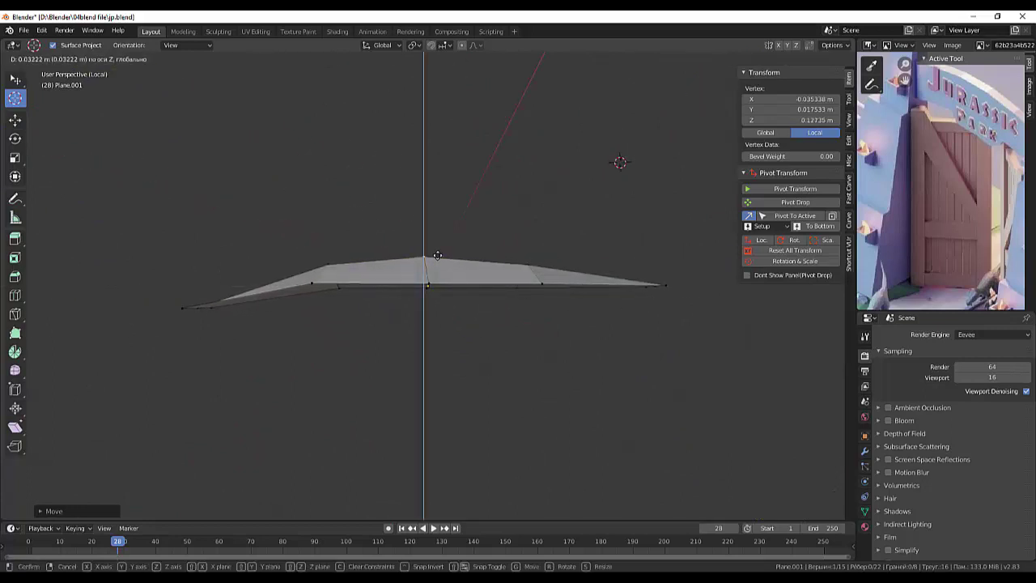
{"action": "left_click", "coordinate": [437, 255]}
{"action": "mouse_move", "coordinate": [491, 331]}
{"action": "middle_mouse_down"}
{"action": "mouse_move", "coordinate": [511, 405]}
{"action": "mouse_move", "coordinate": [480, 324]}
{"action": "mouse_move", "coordinate": [495, 340]}
{"action": "mouse_move", "coordinate": [550, 349]}
{"action": "mouse_move", "coordinate": [628, 400]}
{"action": "mouse_move", "coordinate": [732, 329]}
{"action": "mouse_move", "coordinate": [673, 324]}
{"action": "middle_mouse_up"}
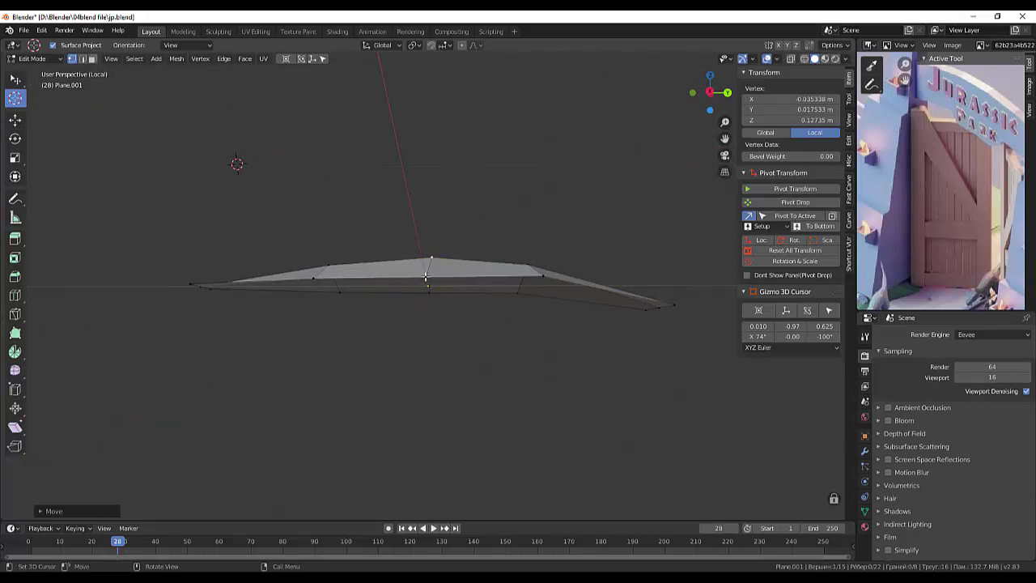
- Lift two neighbouring centre vertices to a median Z of about 0.081 m
{"action": "left_click", "coordinate": [426, 277]}
{"action": "right_click", "coordinate": [428, 293], "text": "shift"}
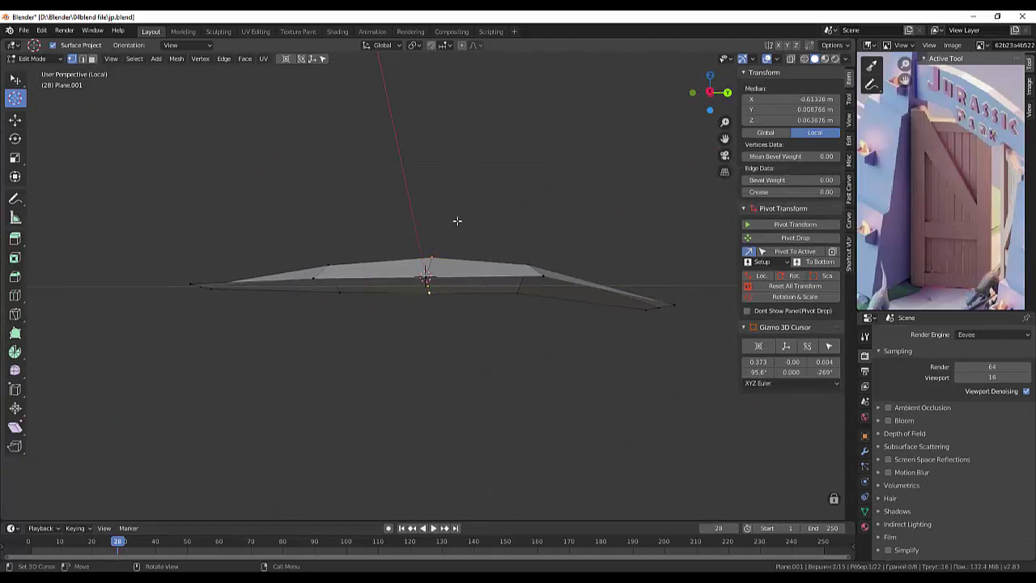
{"action": "key", "text": "g"}
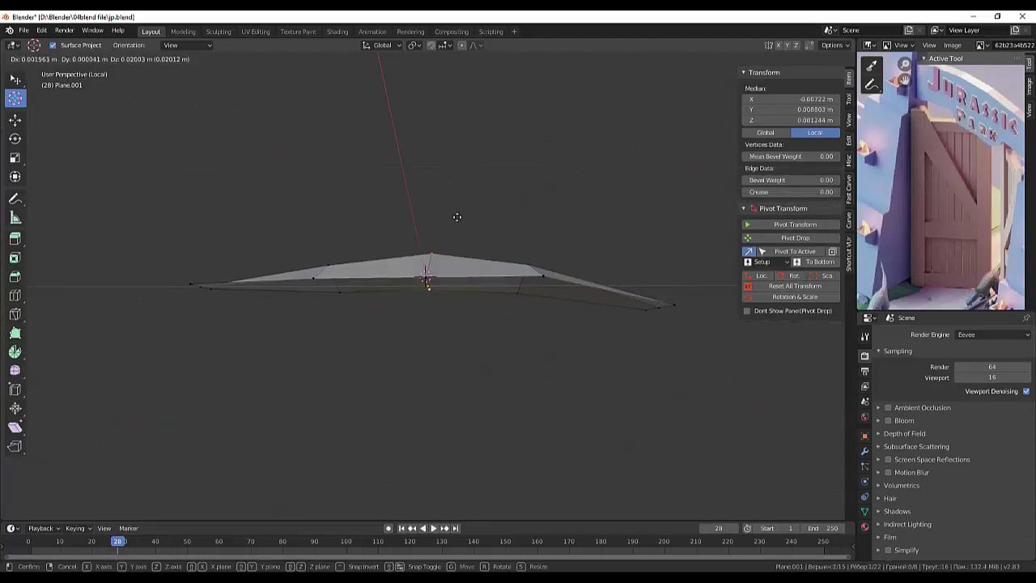
{"action": "left_click", "coordinate": [457, 214]}
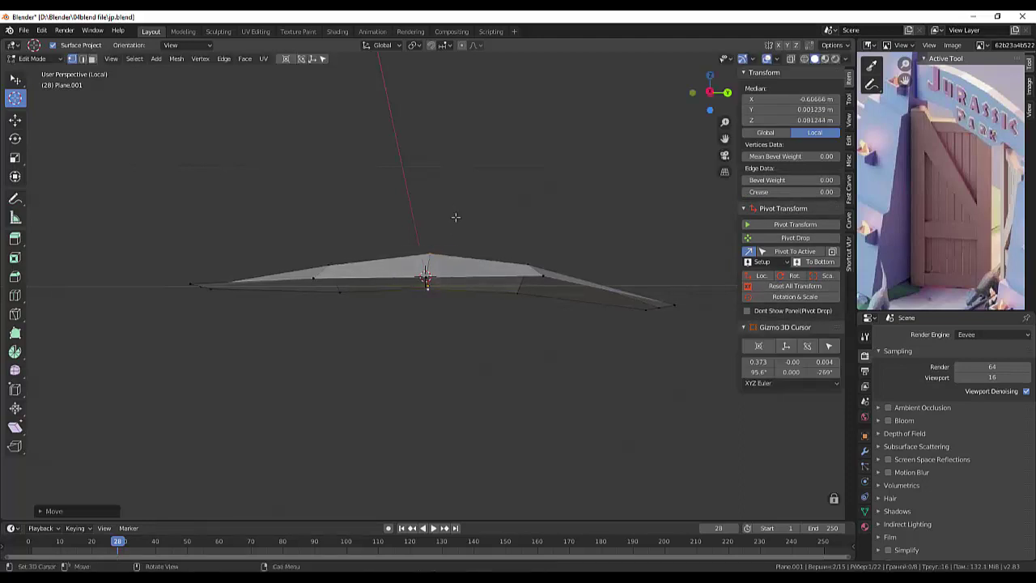
{"action": "middle_click_drag", "start_coordinate": [507, 303], "coordinate": [543, 326]}
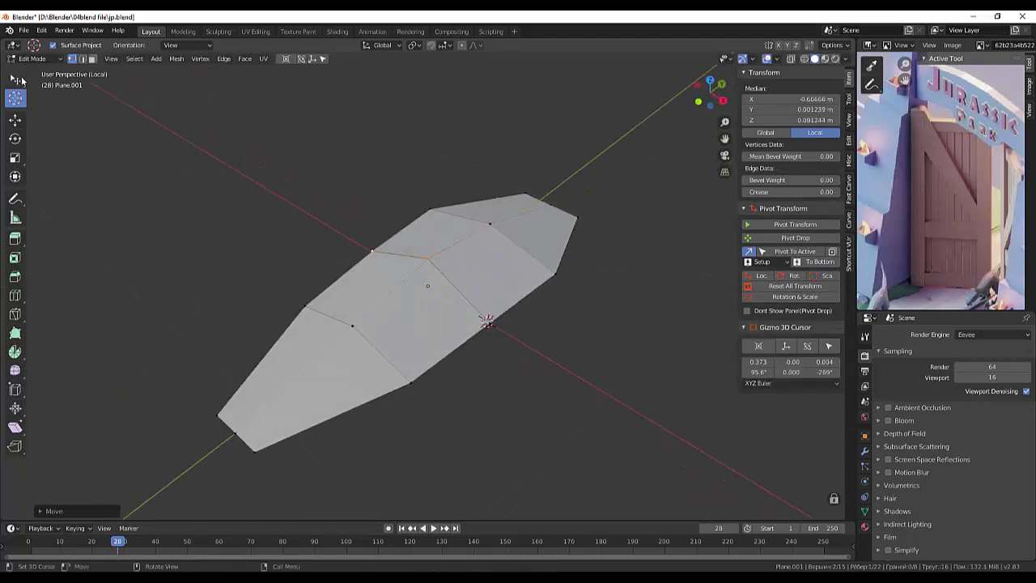
{"action": "left_click", "coordinate": [617, 139]}
{"action": "left_click", "coordinate": [490, 324]}
{"action": "left_click", "coordinate": [622, 153]}
- With the Select tool, raise a single midrib vertex along Z
{"action": "left_click", "coordinate": [18, 79]}
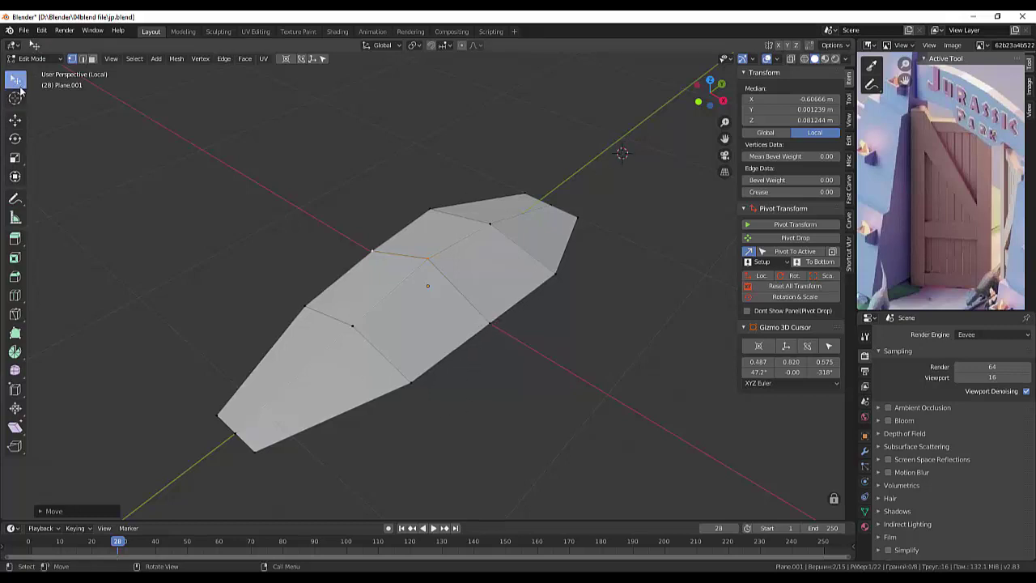
{"action": "left_click", "coordinate": [18, 78]}
{"action": "left_click", "coordinate": [427, 259]}
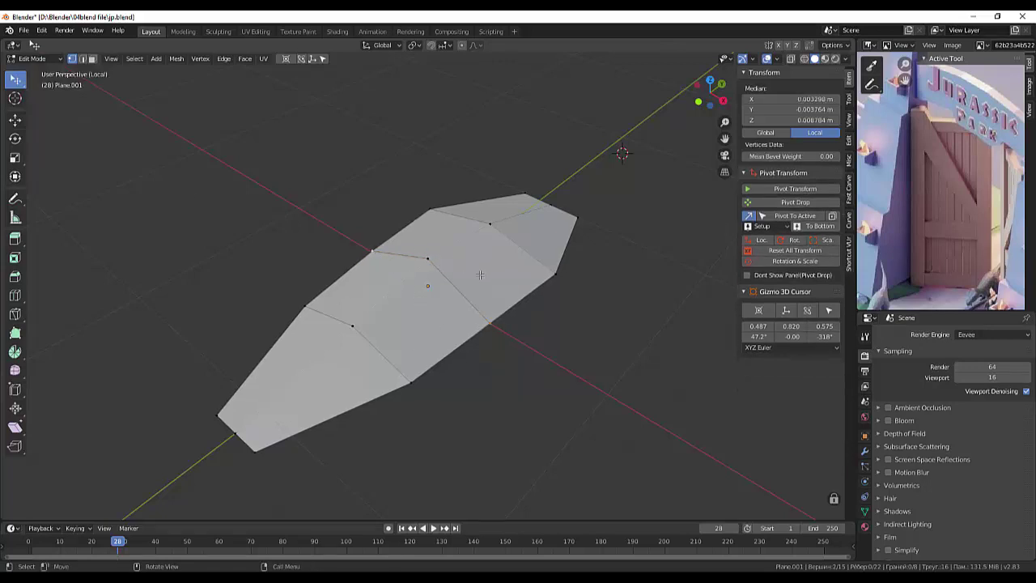
{"action": "key", "text": "g"}
{"action": "key", "text": "z"}
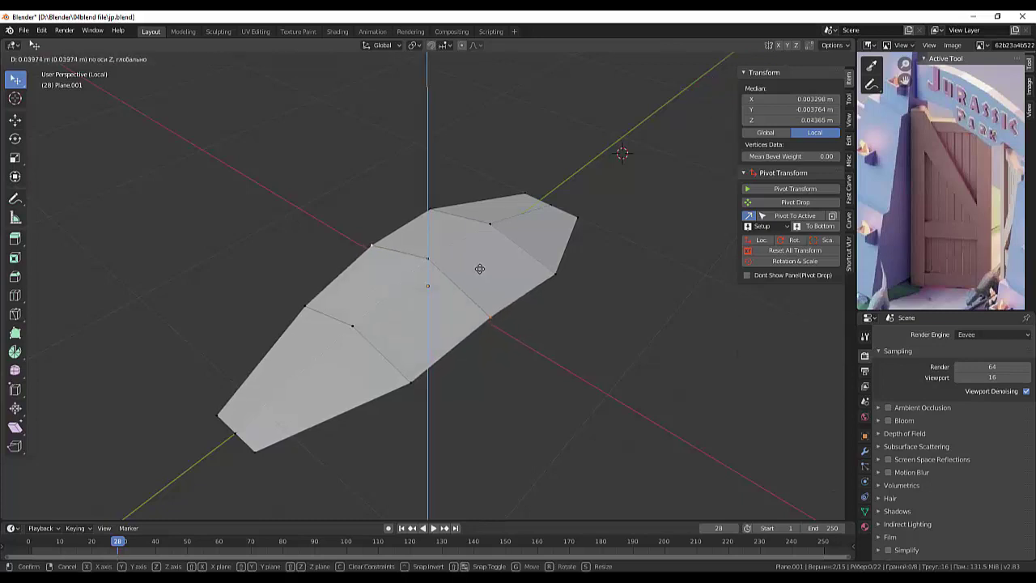
{"action": "left_click", "coordinate": [505, 287]}
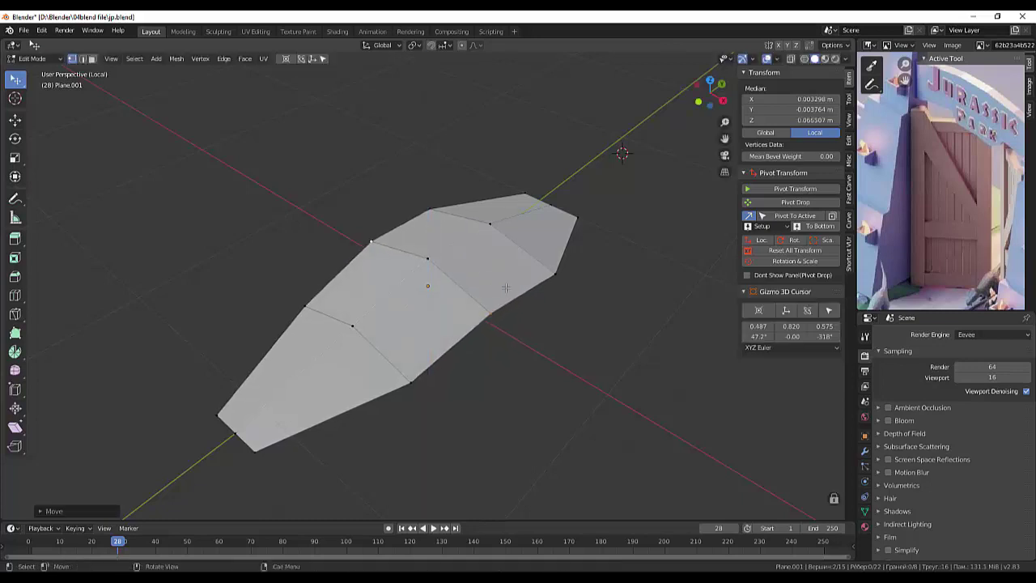
- Raise the right side-edge vertex along Z, then select its matching vertex opposite
{"action": "left_click", "coordinate": [555, 275]}
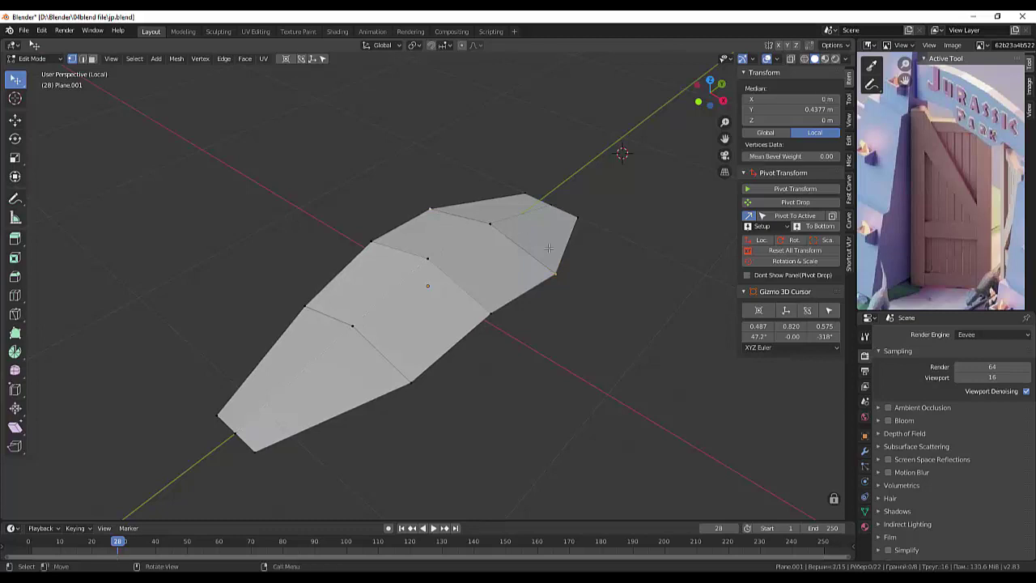
{"action": "key", "text": "g"}
{"action": "key", "text": "z"}
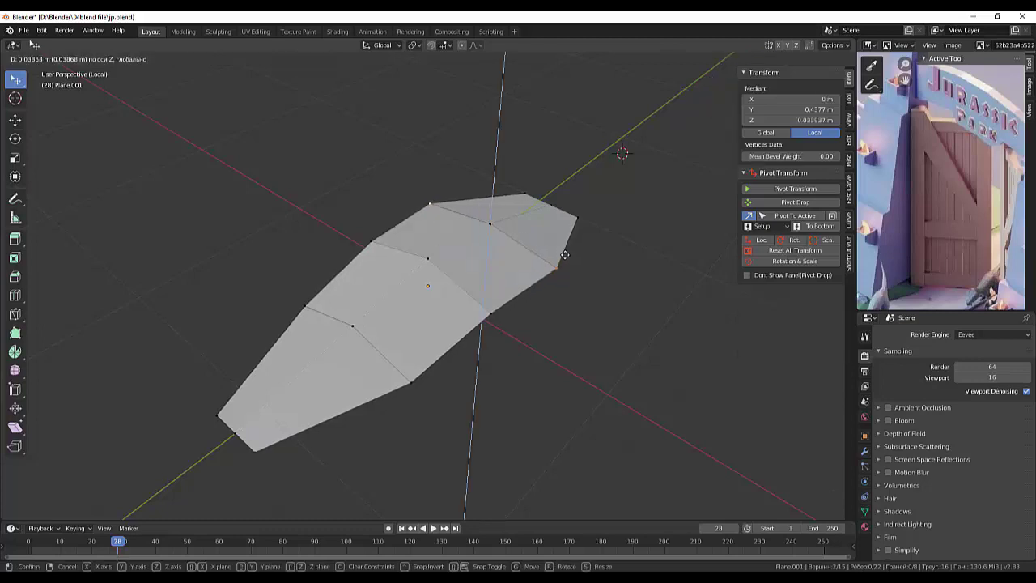
{"action": "left_click", "coordinate": [560, 254]}
{"action": "mouse_move", "coordinate": [583, 276]}
{"action": "middle_mouse_down"}
{"action": "mouse_move", "coordinate": [552, 239]}
{"action": "mouse_move", "coordinate": [513, 349]}
{"action": "middle_mouse_up"}
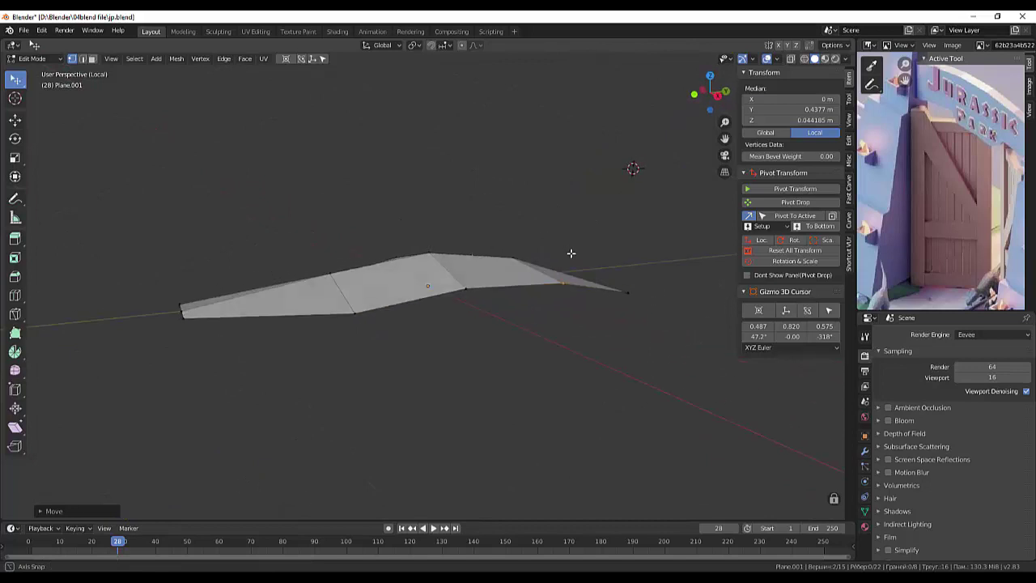
{"action": "left_click", "coordinate": [525, 334]}
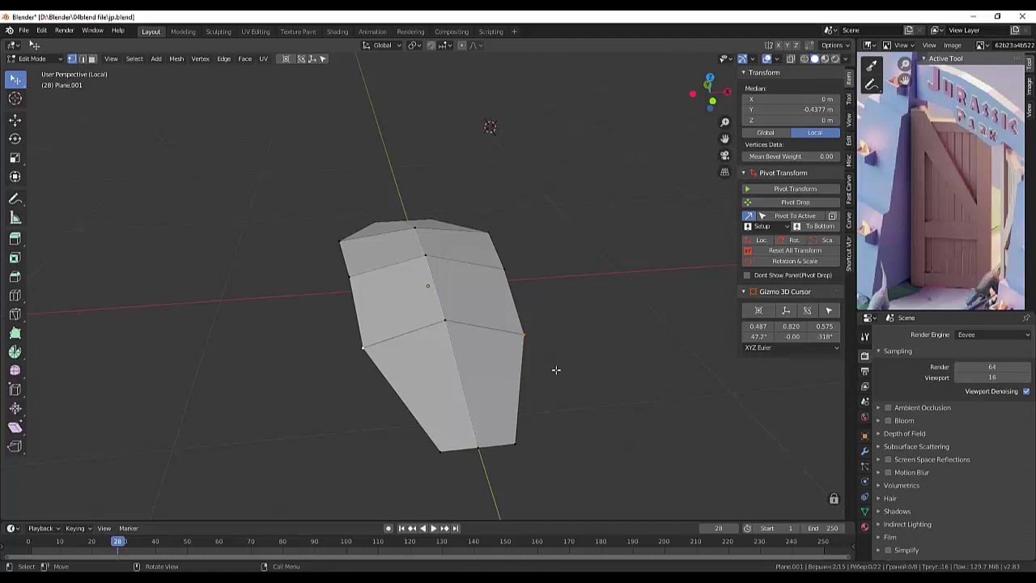
- Scale the selected vertices and raise the side vertex along Z
{"action": "key", "text": "s"}
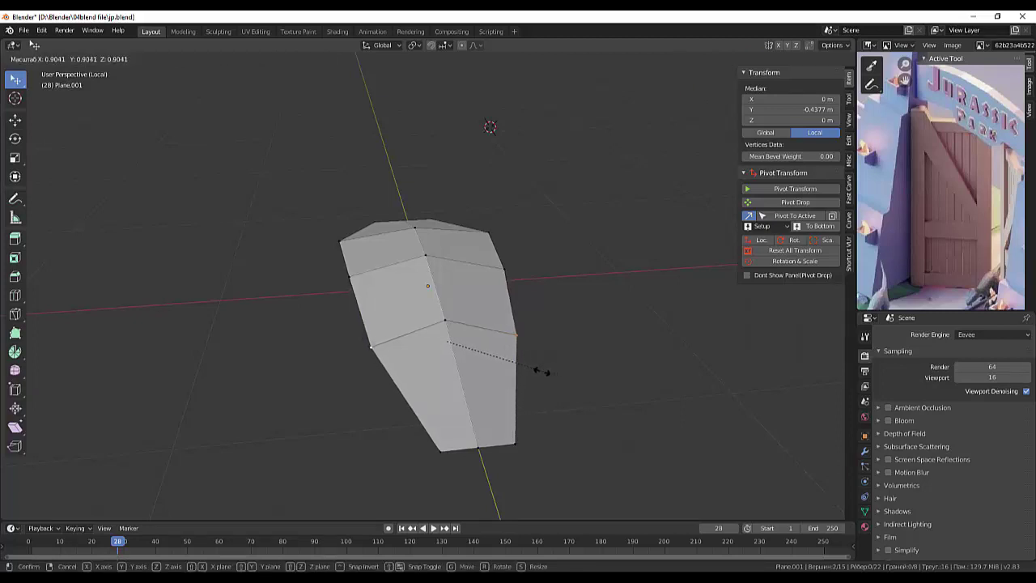
{"action": "left_click", "coordinate": [539, 372]}
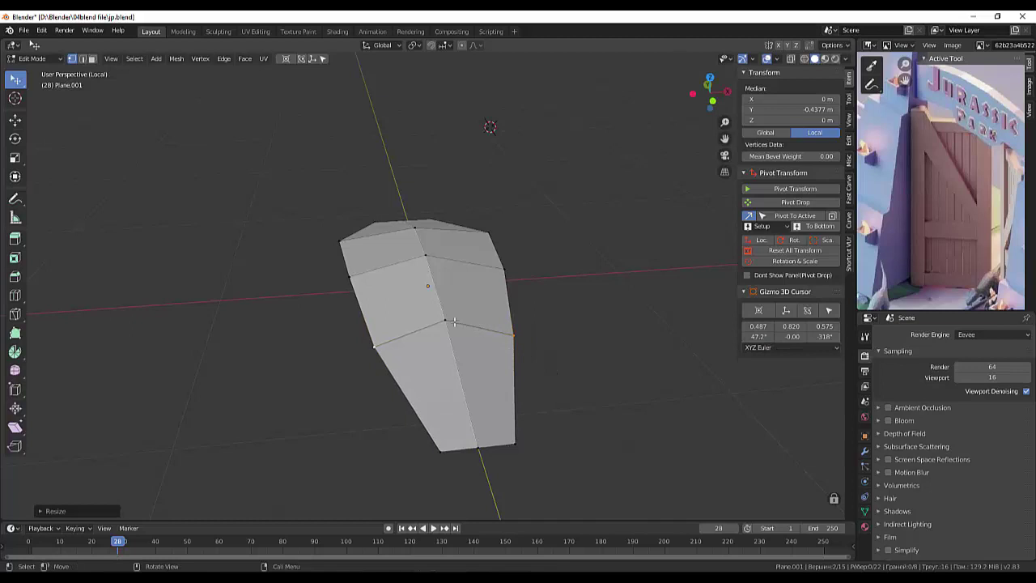
{"action": "middle_click_drag", "start_coordinate": [511, 325], "coordinate": [545, 296]}
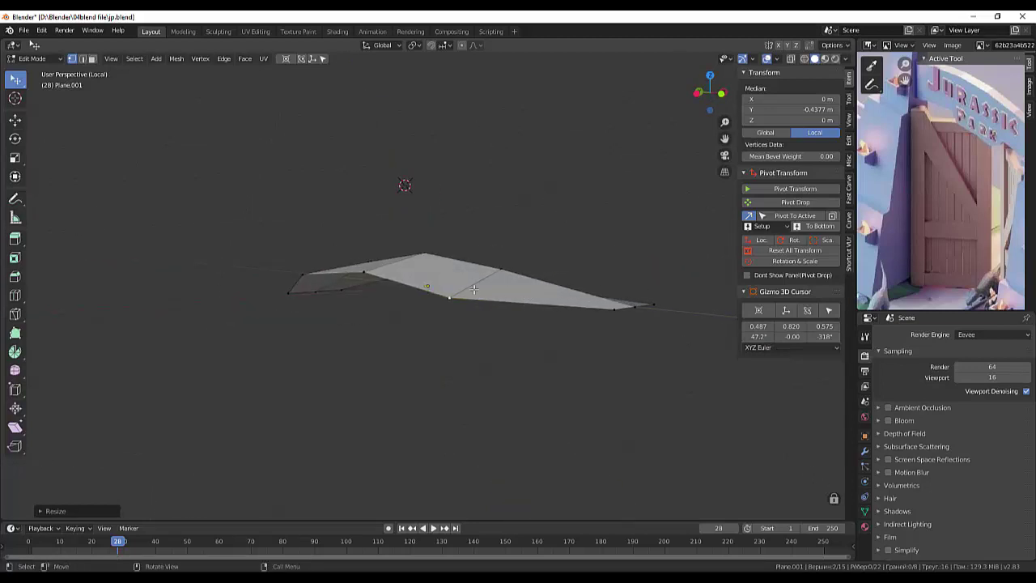
{"action": "key", "text": "g"}
{"action": "key", "text": "z"}
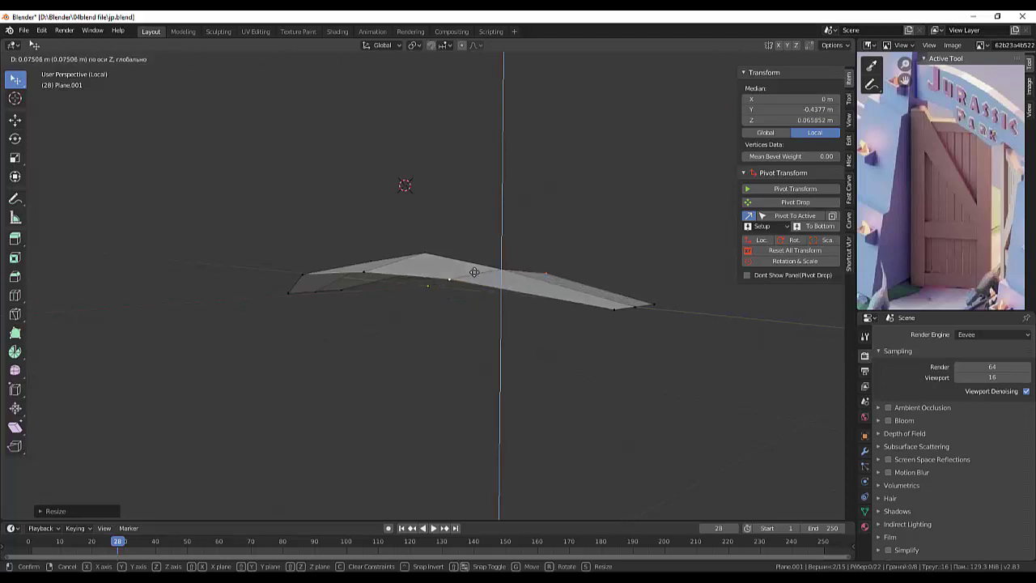
{"action": "left_click", "coordinate": [689, 291]}
- Lower the leaf's two bottom base corner vertices along Z
{"action": "middle_click_drag", "start_coordinate": [689, 291], "coordinate": [646, 323]}
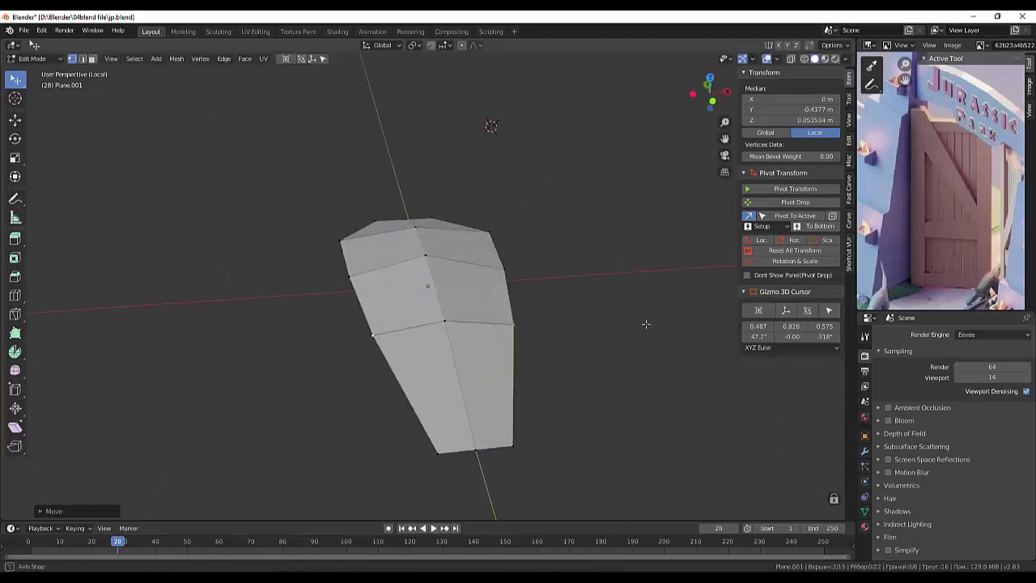
{"action": "left_click", "coordinate": [513, 445]}
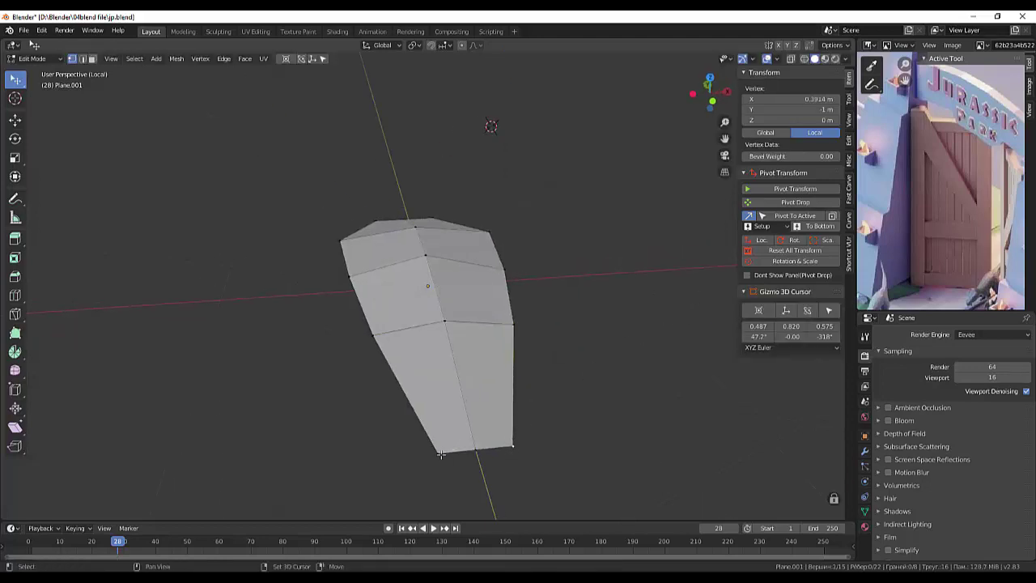
{"action": "left_click", "coordinate": [440, 454], "text": "shift"}
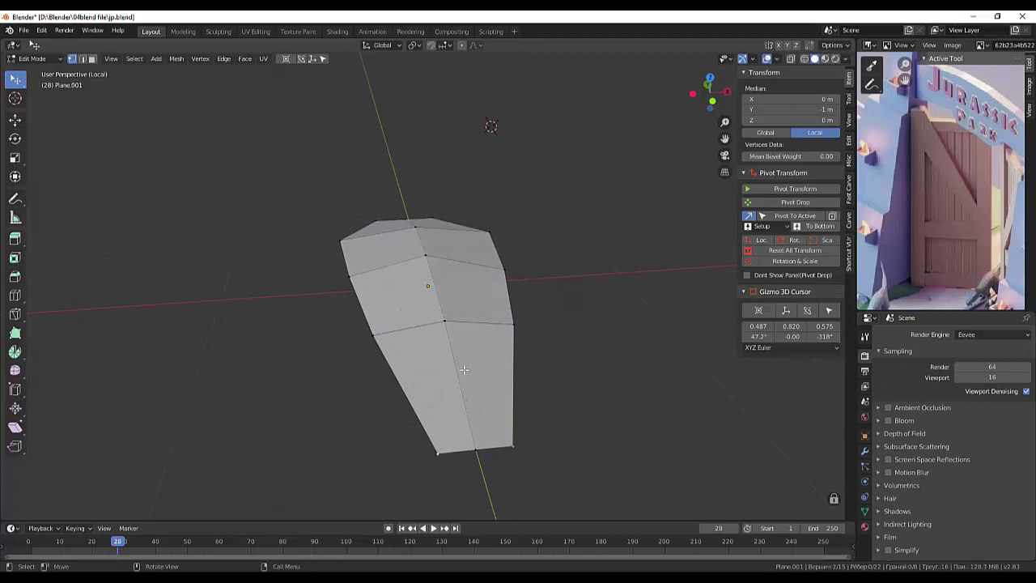
{"action": "key", "text": "g"}
{"action": "key", "text": "z"}
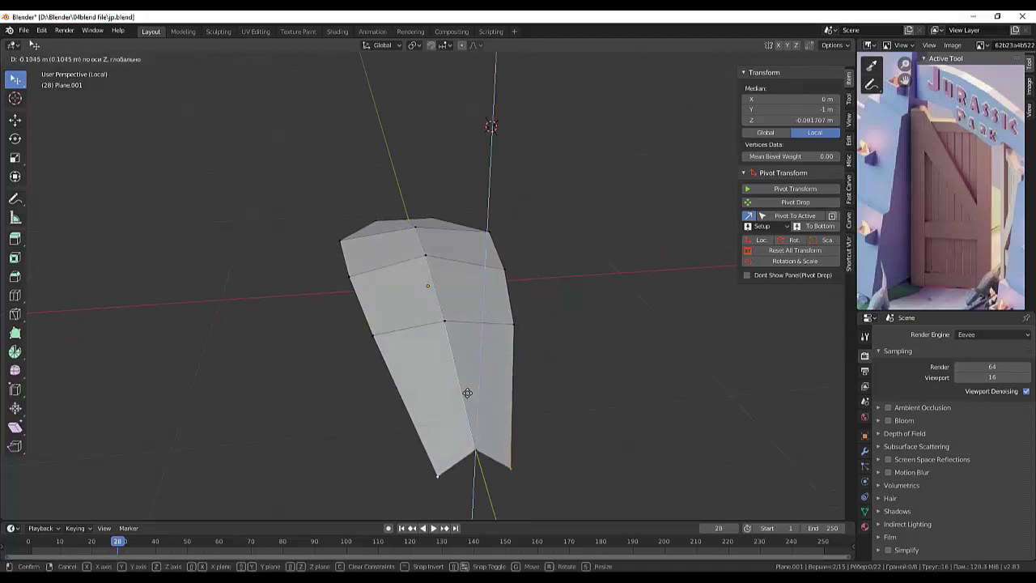
{"action": "left_click", "coordinate": [467, 393]}
- Lower the tip vertex to about −0.081 m Z so the leaf end droops
{"action": "middle_click_drag", "start_coordinate": [505, 380], "coordinate": [573, 348]}
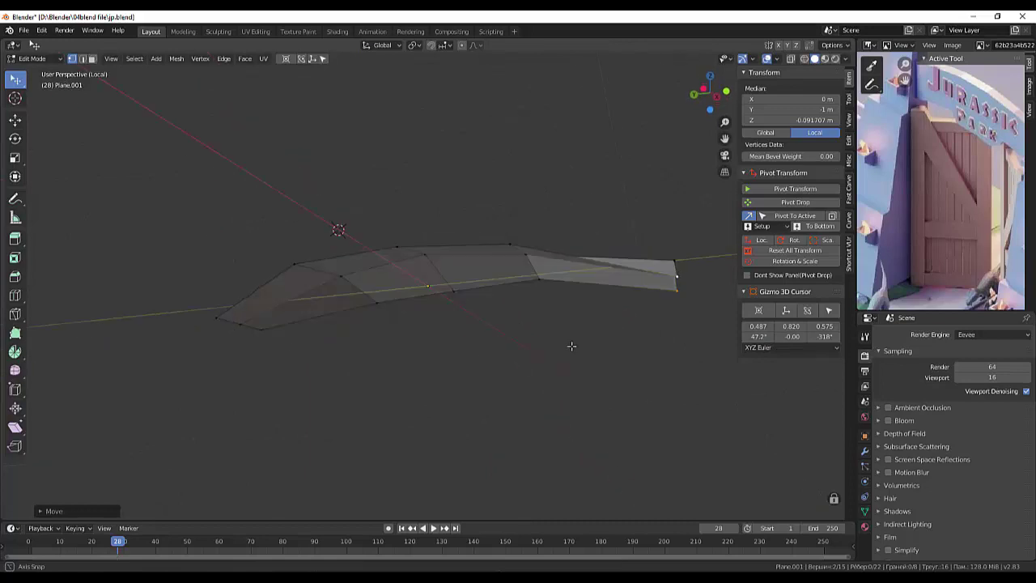
{"action": "left_click", "coordinate": [674, 274]}
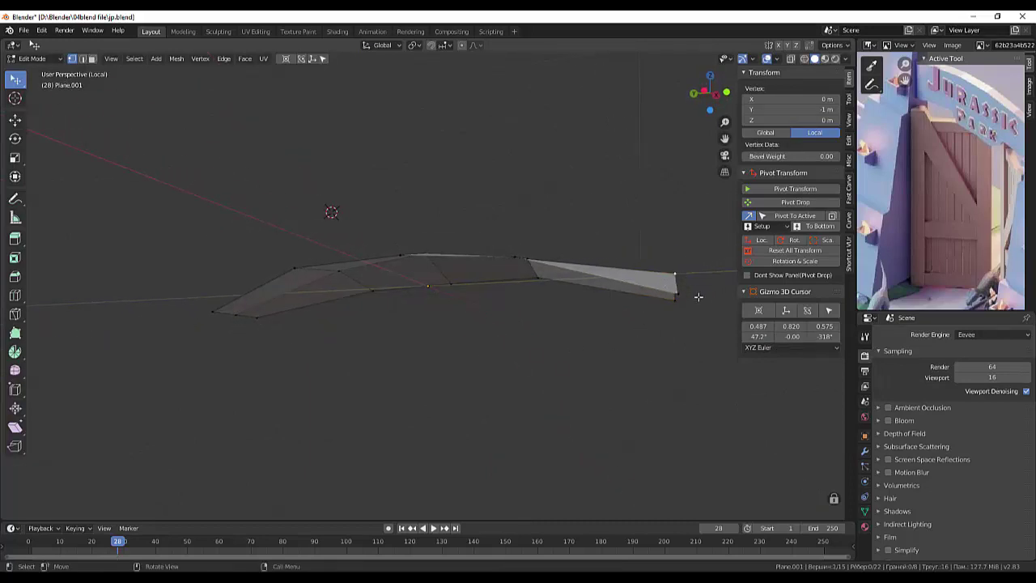
{"action": "key", "text": "g"}
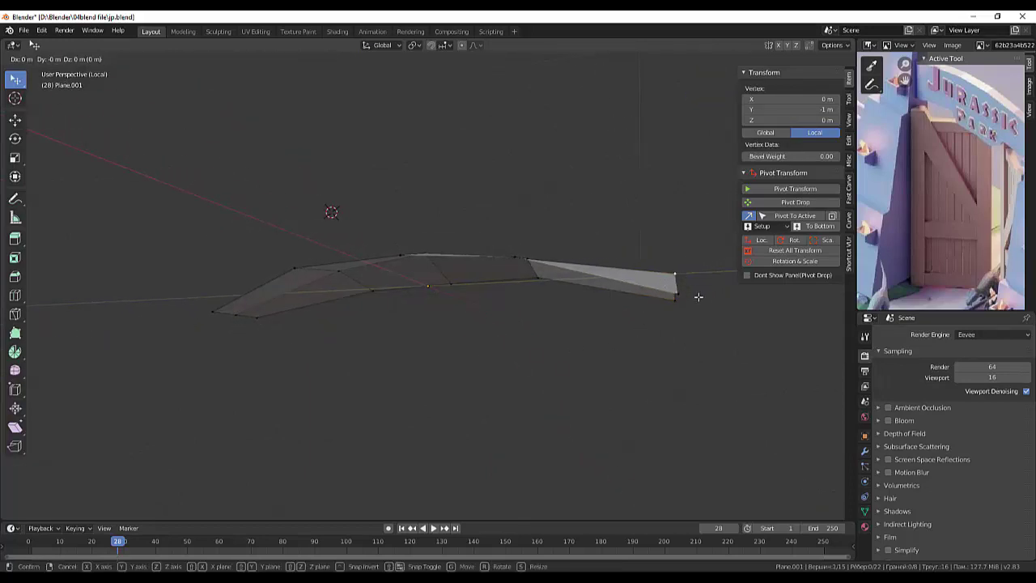
{"action": "key", "text": "z"}
{"action": "left_click", "coordinate": [683, 288]}
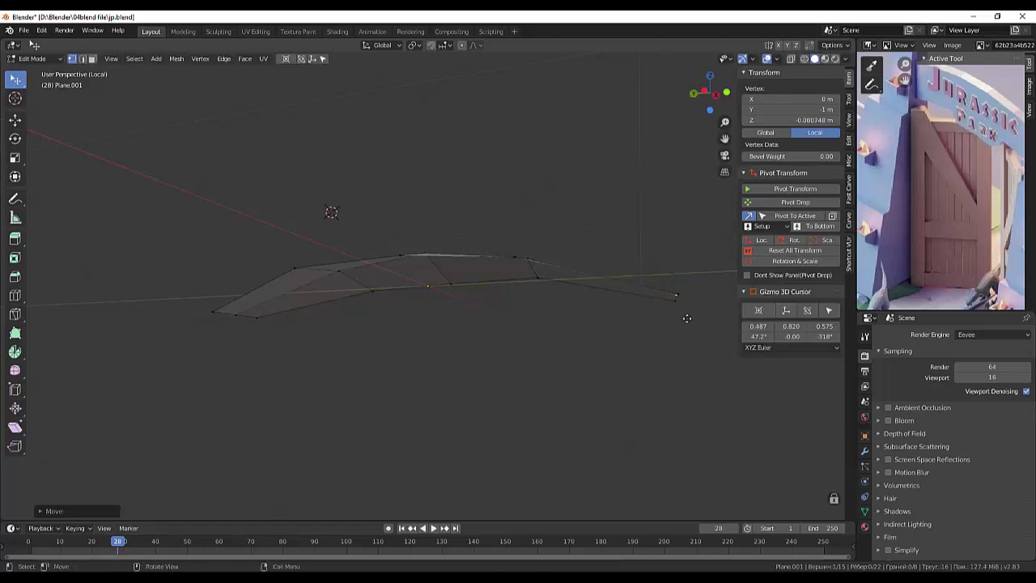
{"action": "left_click", "coordinate": [444, 372]}
{"action": "mouse_move", "coordinate": [444, 372]}
{"action": "middle_mouse_down"}
{"action": "mouse_move", "coordinate": [597, 477]}
{"action": "mouse_move", "coordinate": [649, 483]}
{"action": "middle_mouse_up"}
{"action": "scroll", "coordinate": [624, 456], "scroll_direction": "down", "scroll_amount": 3}
{"action": "scroll", "coordinate": [555, 420], "scroll_direction": "down", "scroll_amount": 1}
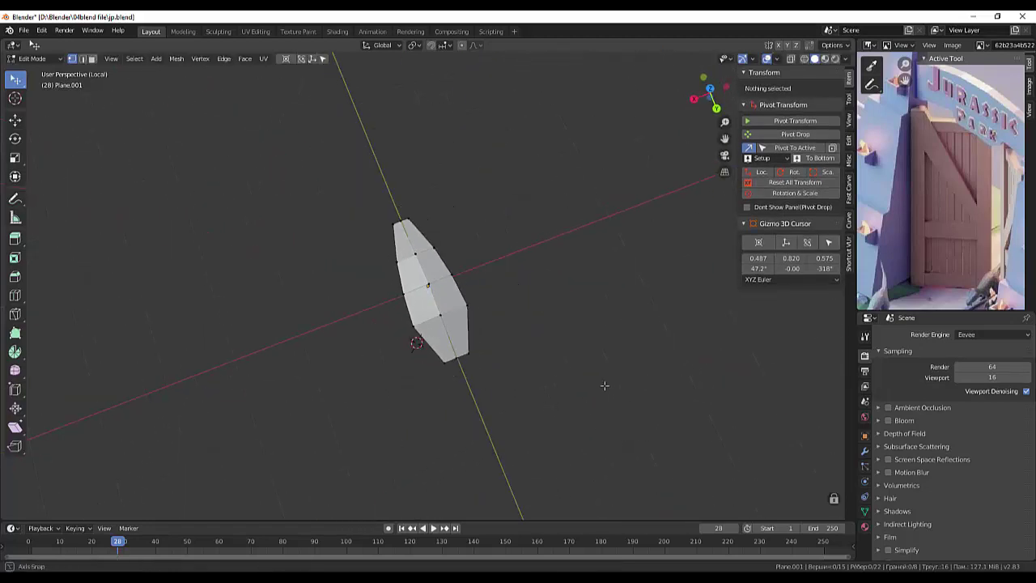
{"action": "mouse_move", "coordinate": [606, 384]}
{"action": "middle_mouse_down"}
{"action": "mouse_move", "coordinate": [640, 356]}
{"action": "mouse_move", "coordinate": [615, 322]}
{"action": "mouse_move", "coordinate": [590, 336]}
{"action": "middle_mouse_up"}
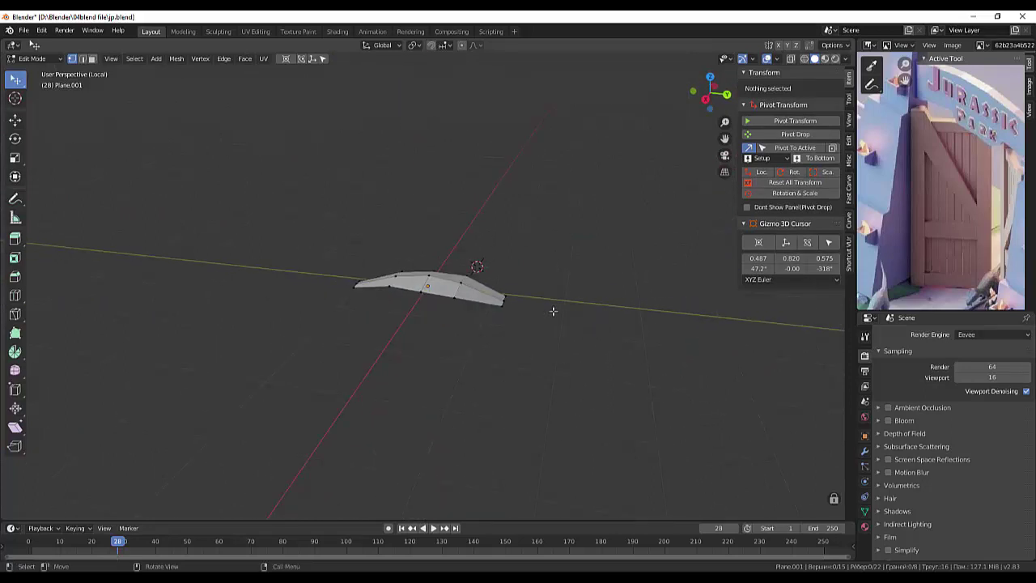
{"action": "left_click", "coordinate": [33, 59]}
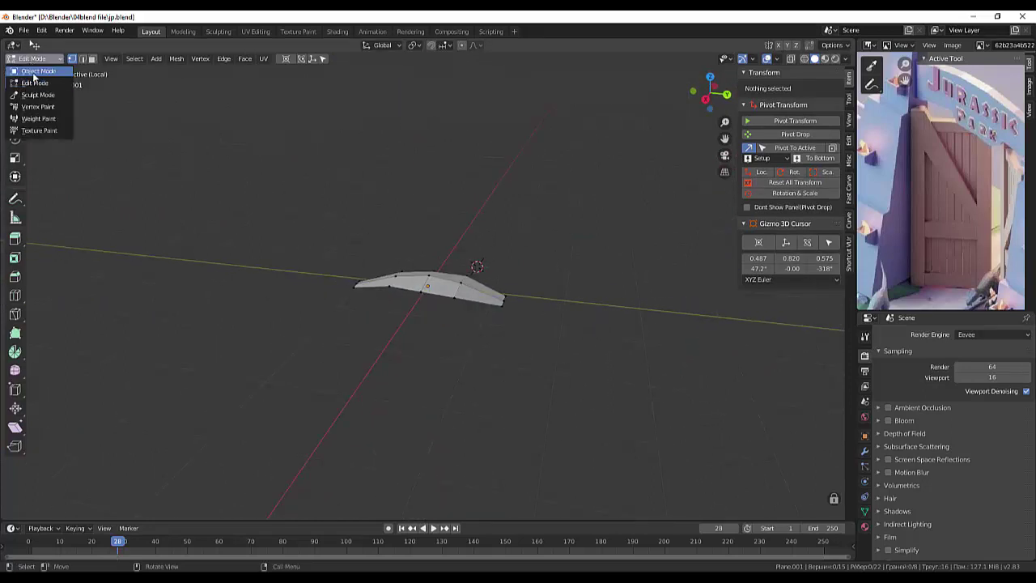
- In Object Mode, rotate the leaf 90° around the Y axis
{"action": "left_click", "coordinate": [36, 71]}
{"action": "mouse_move", "coordinate": [460, 345]}
{"action": "middle_mouse_down"}
{"action": "mouse_move", "coordinate": [487, 364]}
{"action": "mouse_move", "coordinate": [500, 401]}
{"action": "middle_mouse_up"}
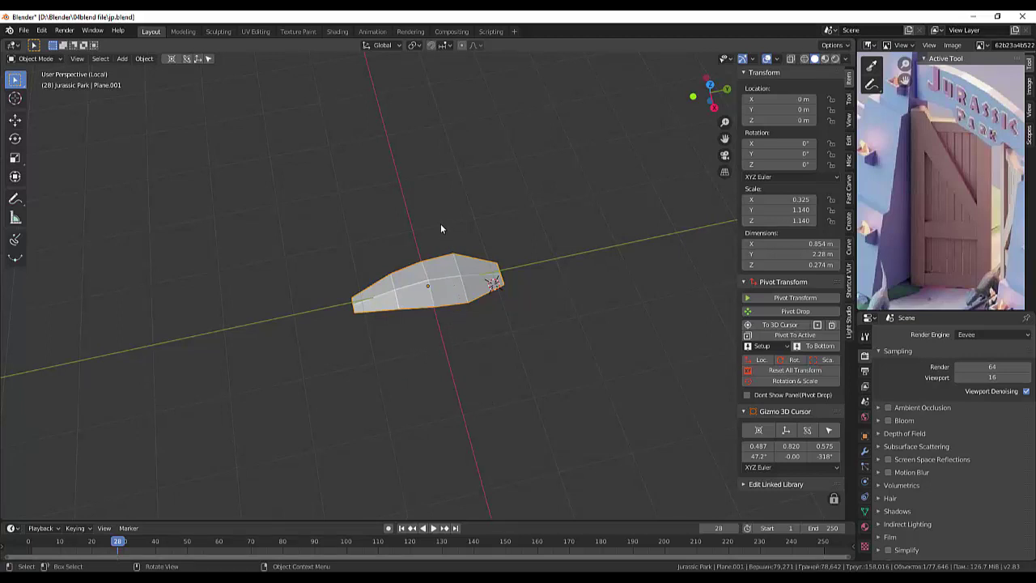
{"action": "key", "text": "r"}
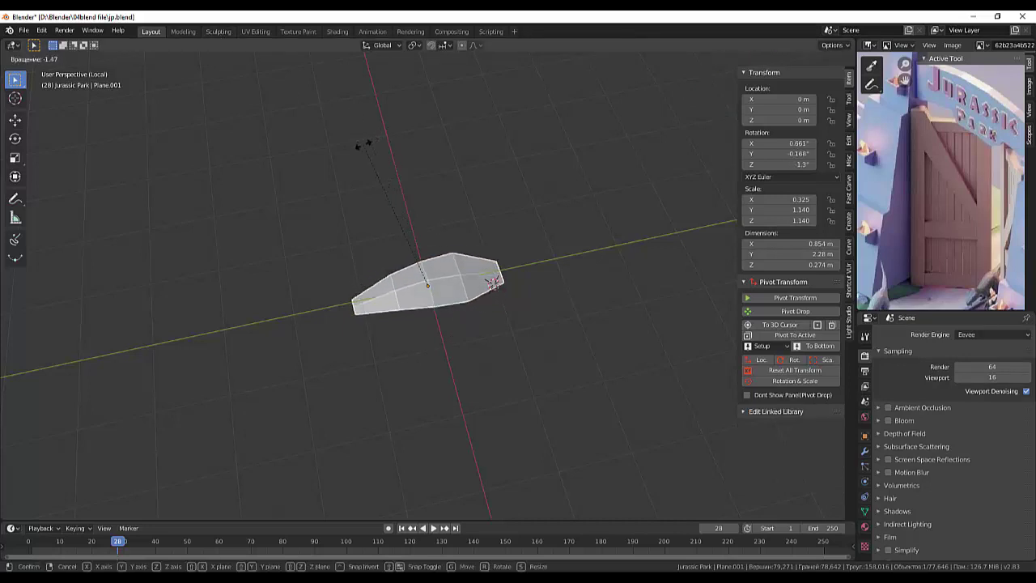
{"action": "key", "text": "y"}
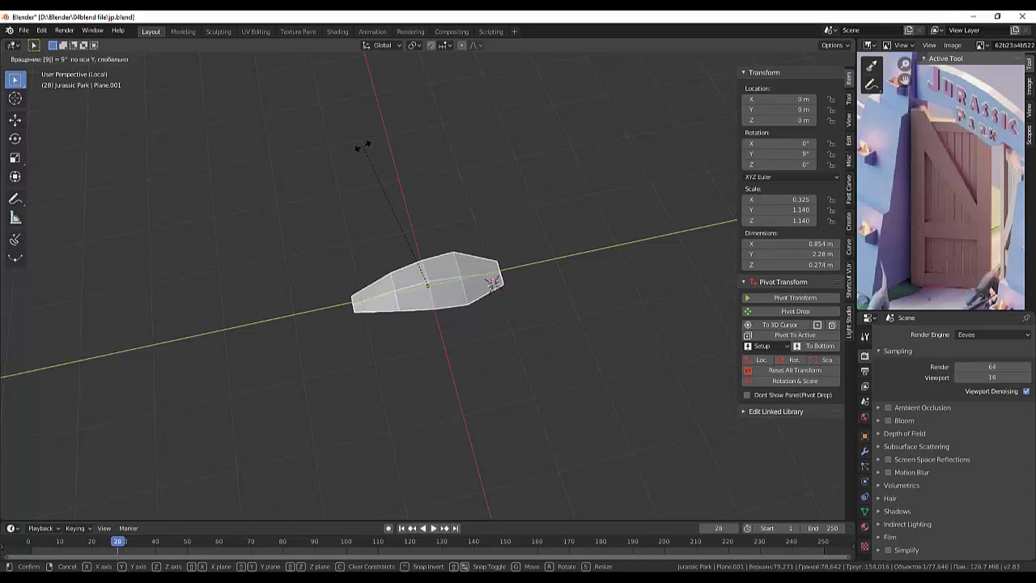
{"action": "type", "text": "90"}
{"action": "key", "text": "Return"}
{"action": "mouse_move", "coordinate": [400, 166]}
{"action": "middle_mouse_down"}
{"action": "mouse_move", "coordinate": [416, 231]}
{"action": "mouse_move", "coordinate": [403, 168]}
{"action": "middle_mouse_up"}
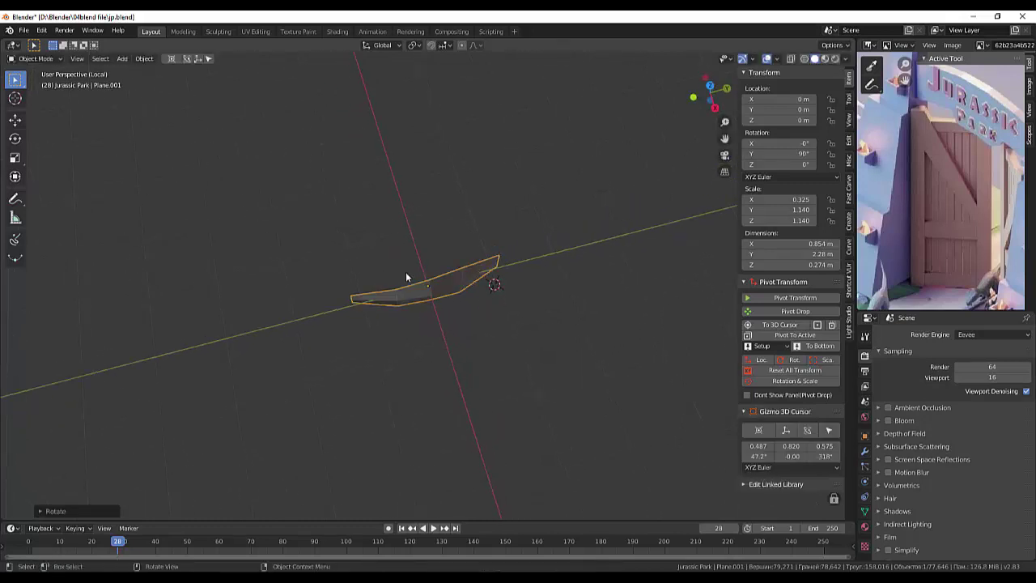
- Rotate the leaf another 90° on Y so it reads 180°
{"action": "key", "text": "r"}
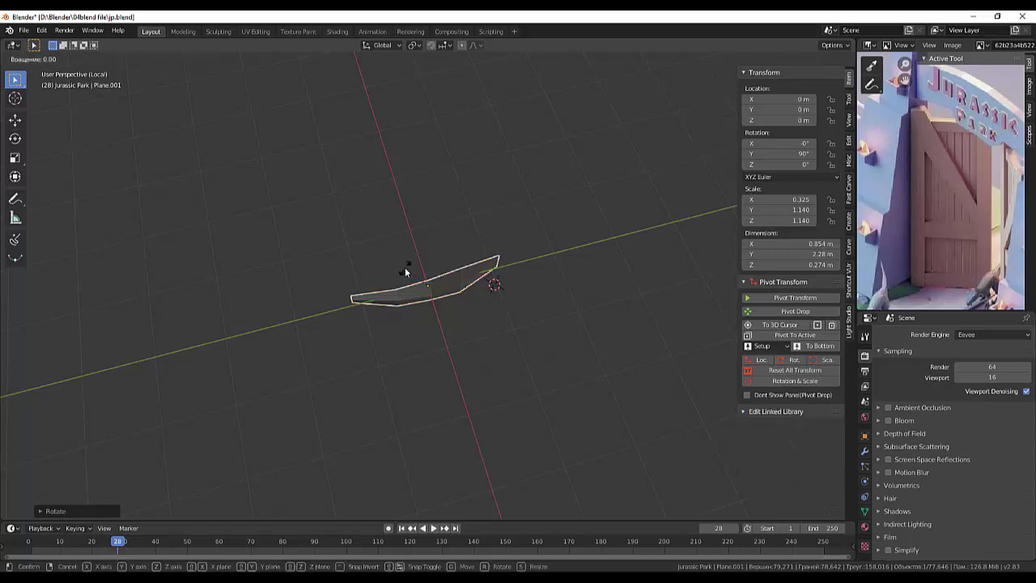
{"action": "type", "text": "y"}
{"action": "type", "text": "90"}
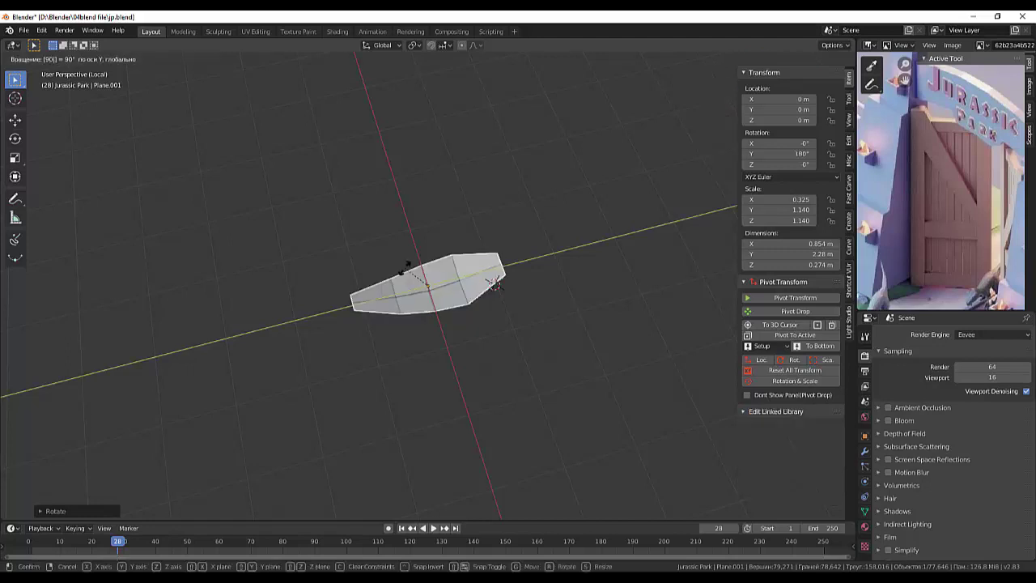
{"action": "key", "text": "Return"}
{"action": "mouse_move", "coordinate": [511, 276]}
{"action": "middle_mouse_down"}
{"action": "mouse_move", "coordinate": [480, 209]}
{"action": "mouse_move", "coordinate": [494, 183]}
{"action": "mouse_move", "coordinate": [498, 195]}
{"action": "middle_mouse_up"}
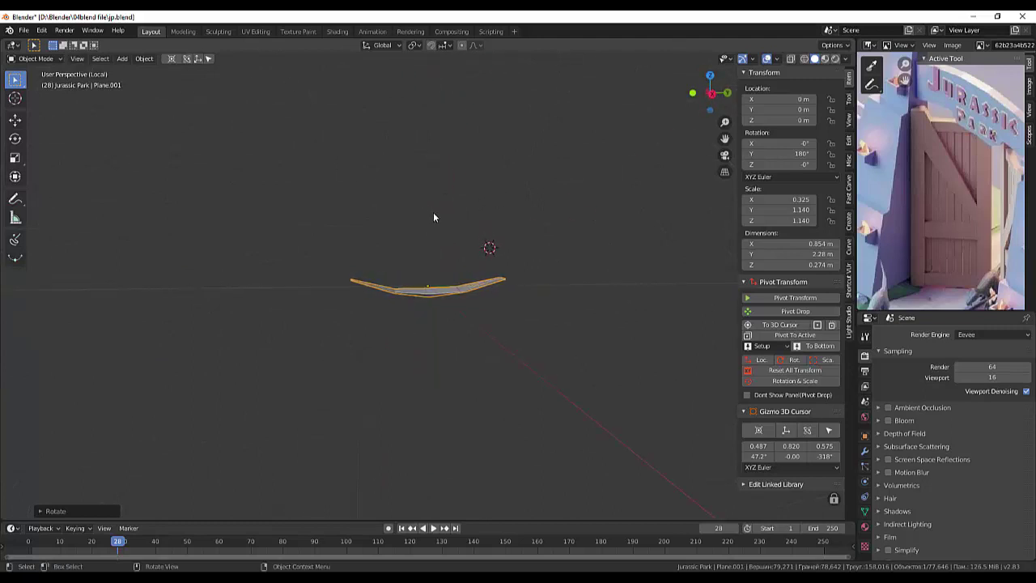
- Tilt the leaf to about 19.2° on X, then switch to Top Orthographic view
{"action": "key", "text": "r"}
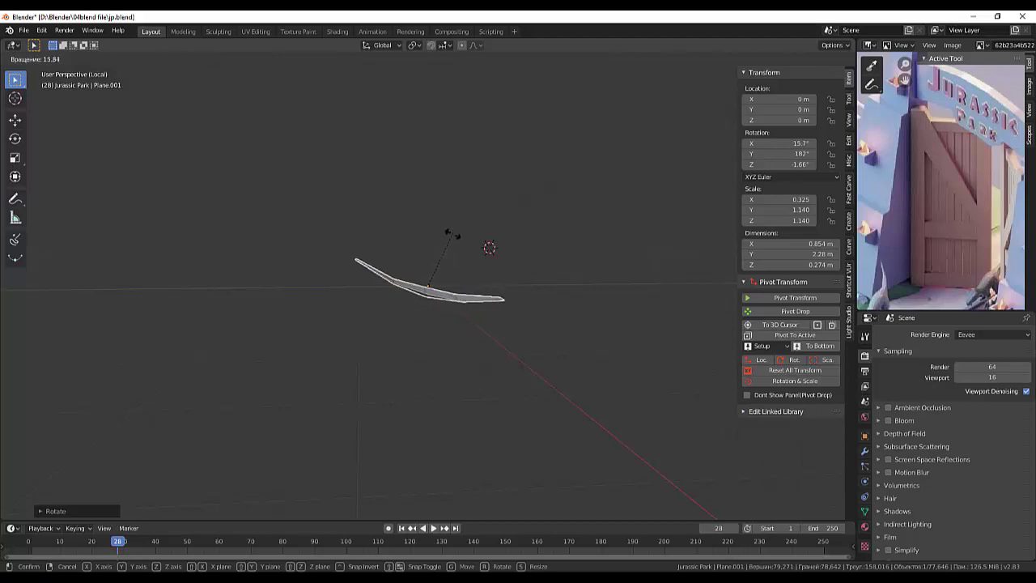
{"action": "left_click", "coordinate": [454, 242]}
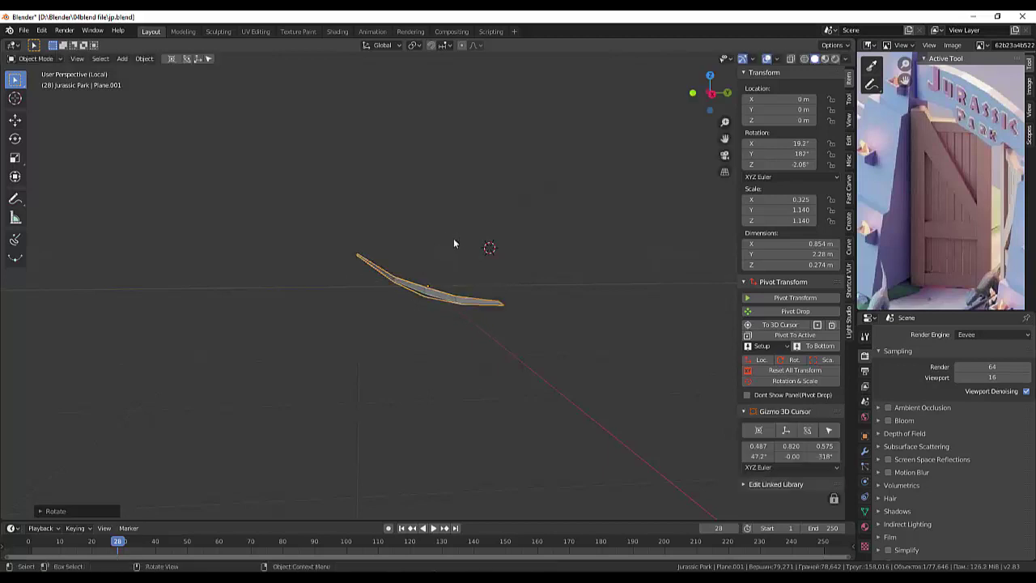
{"action": "middle_click_drag", "start_coordinate": [588, 293], "coordinate": [9, 296]}
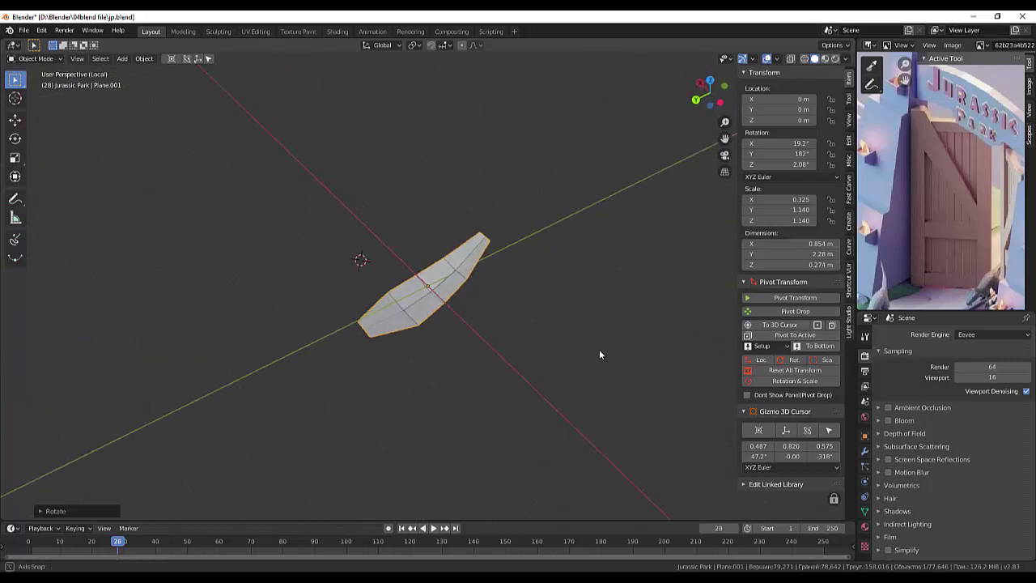
{"action": "mouse_move", "coordinate": [573, 340]}
{"action": "middle_mouse_down"}
{"action": "mouse_move", "coordinate": [674, 339]}
{"action": "mouse_move", "coordinate": [683, 355]}
{"action": "mouse_move", "coordinate": [578, 366]}
{"action": "mouse_move", "coordinate": [555, 394]}
{"action": "mouse_move", "coordinate": [604, 394]}
{"action": "mouse_move", "coordinate": [626, 378]}
{"action": "middle_mouse_up"}
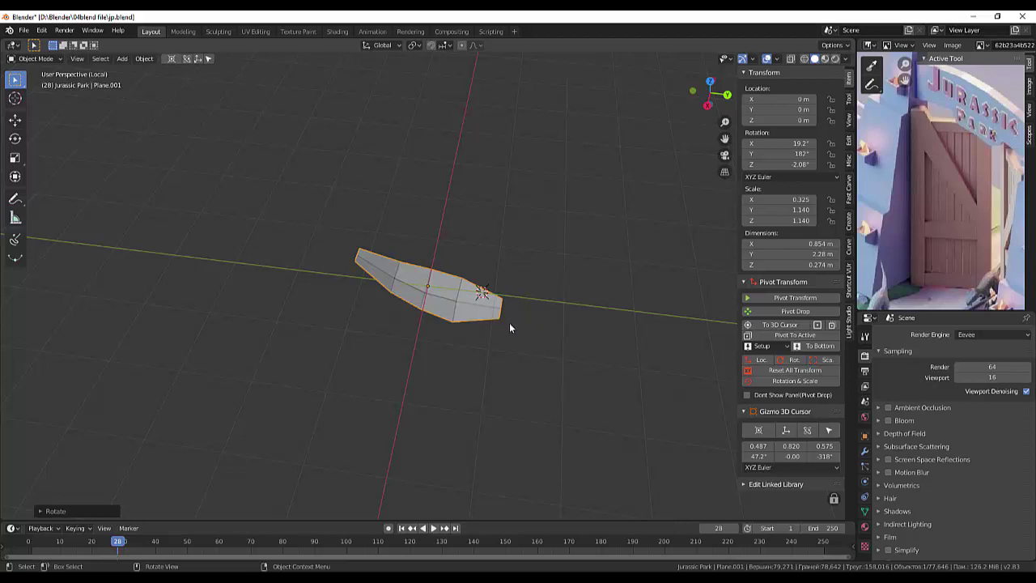
{"action": "key", "text": "KP_7"}
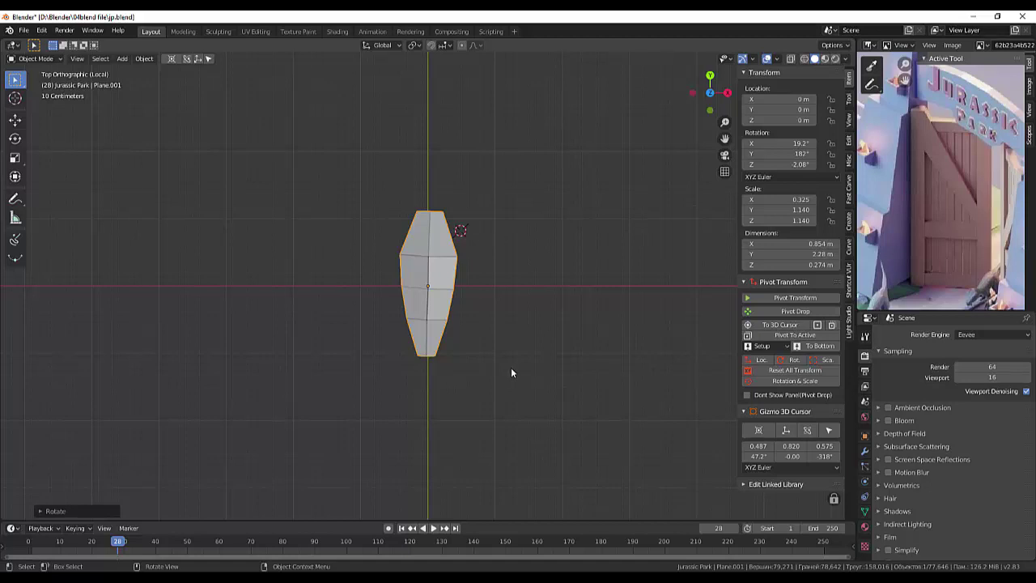
- Move the leaf's origin to its bottom with Pivot Transform's To Bottom
{"action": "left_click", "coordinate": [821, 346]}
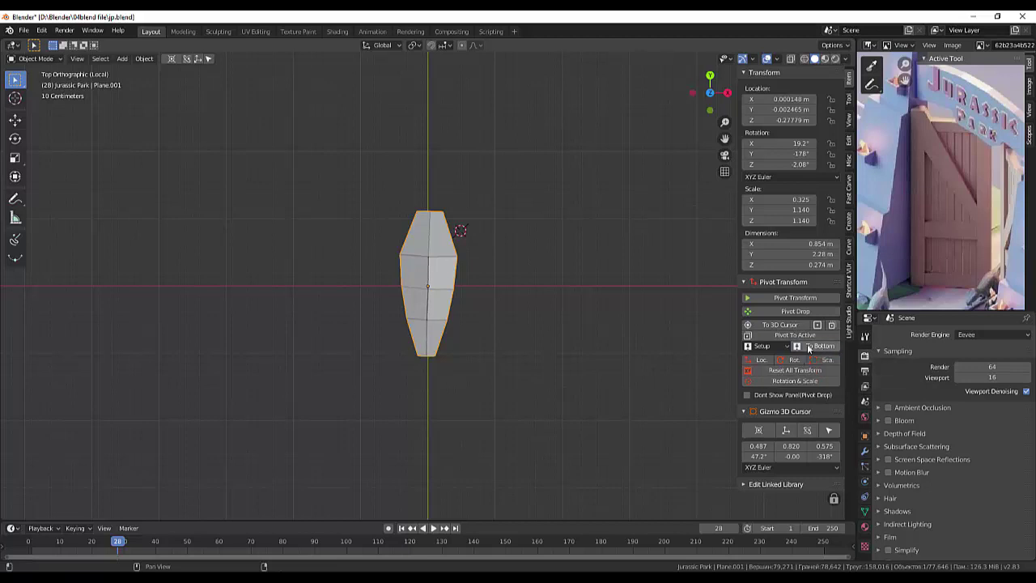
{"action": "middle_click_drag", "start_coordinate": [527, 258], "coordinate": [440, 209]}
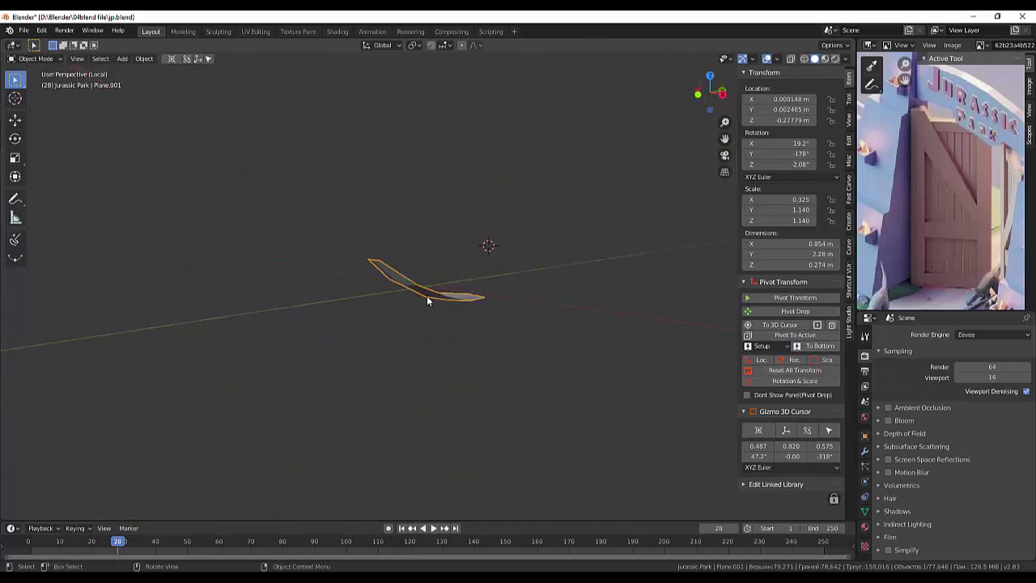
{"action": "middle_click_drag", "start_coordinate": [427, 296], "coordinate": [461, 325]}
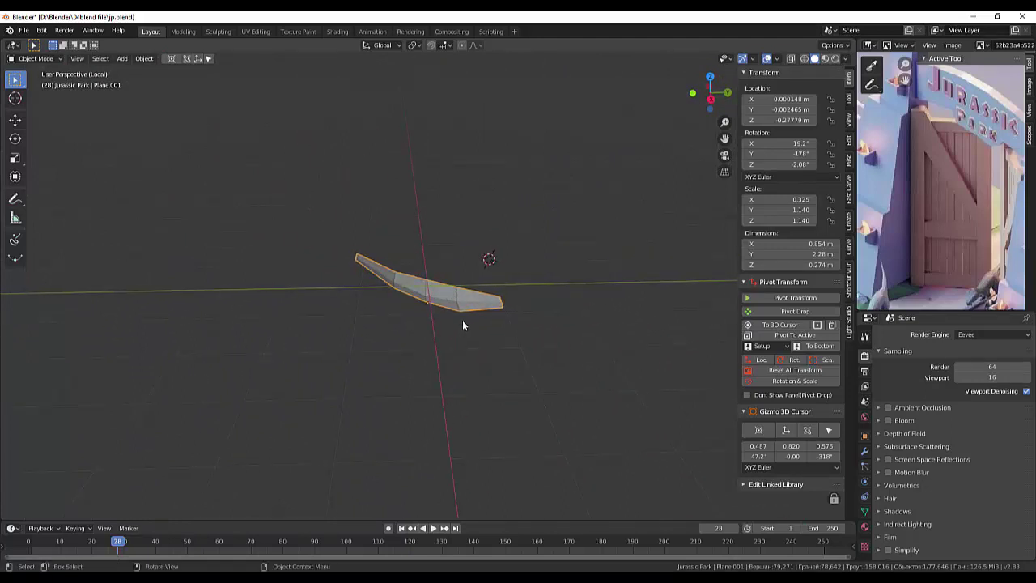
{"action": "key", "text": "KP_7"}
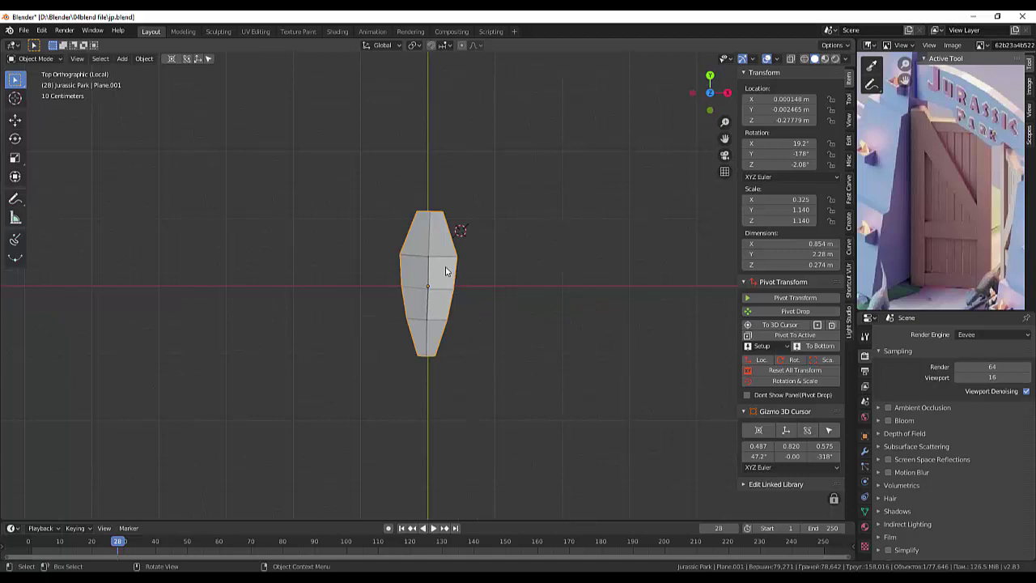
- Move the leaf about 1.13 m down Y so its narrow end meets the centre
{"action": "key", "text": "g"}
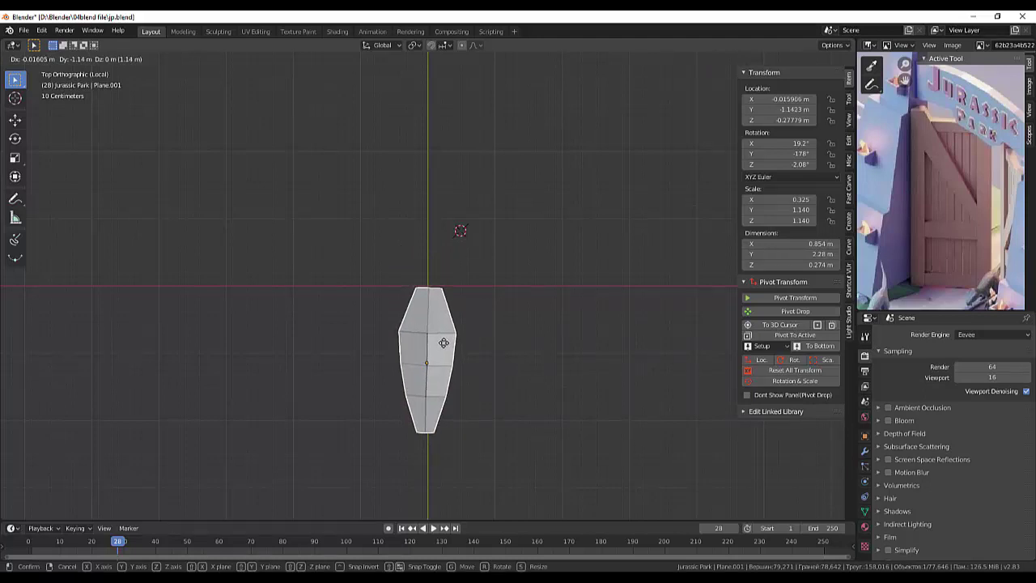
{"action": "left_click", "coordinate": [443, 344]}
{"action": "middle_click_drag", "start_coordinate": [530, 348], "coordinate": [395, 284]}
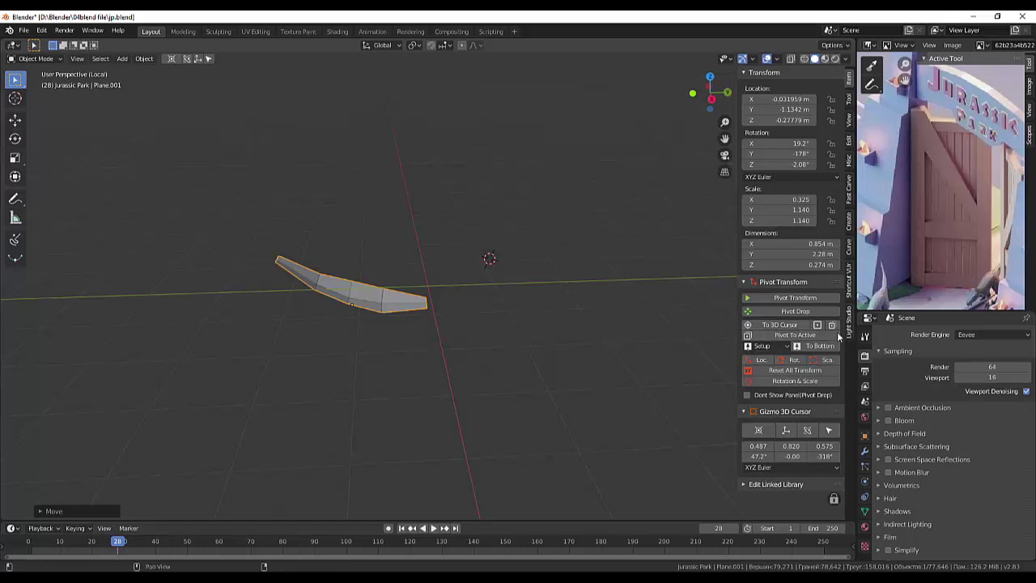
{"action": "left_click", "coordinate": [488, 270]}
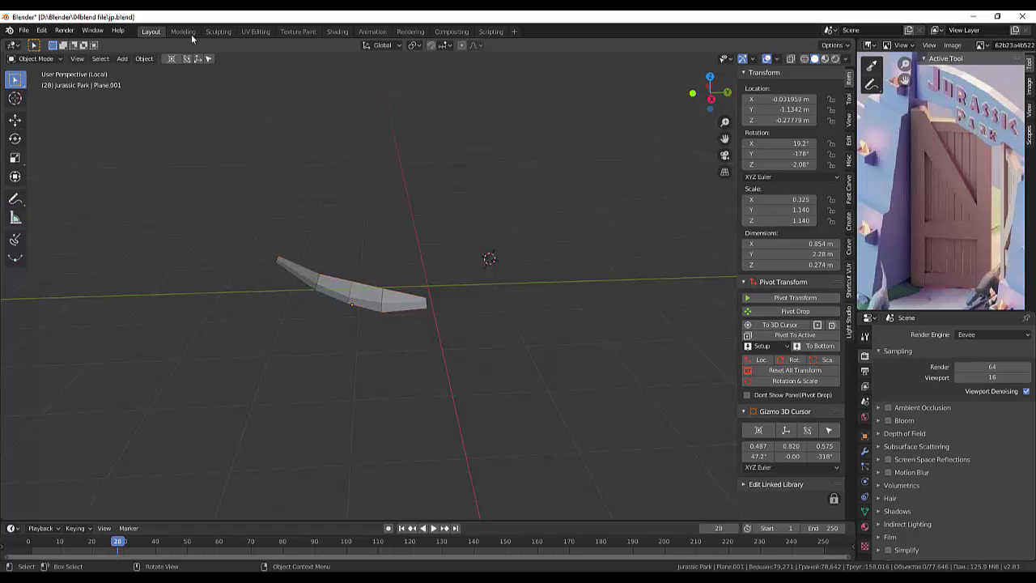
{"action": "left_click", "coordinate": [170, 59]}
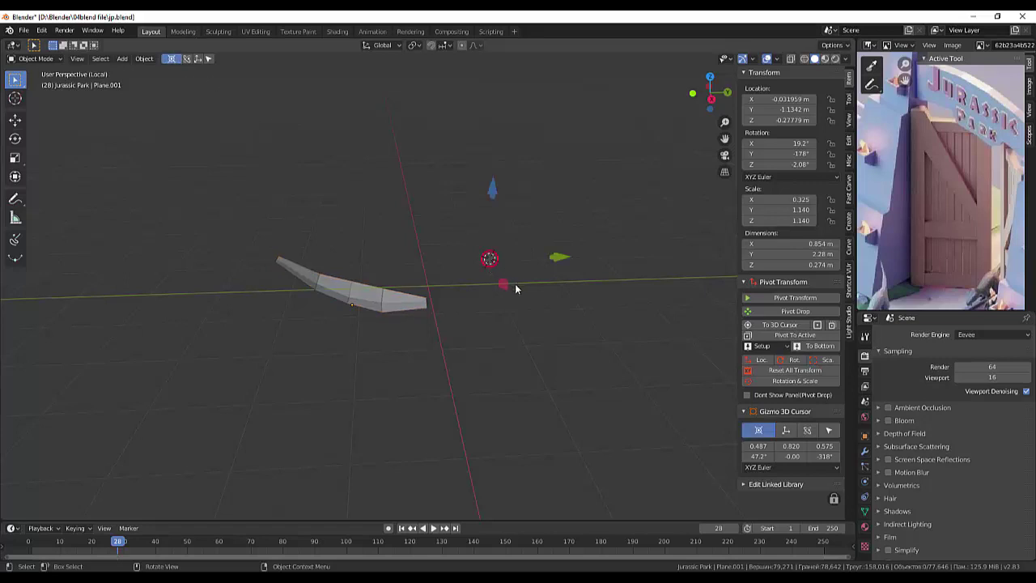
- Snap the 3D cursor to the world origin and set the leaf's origin there
{"action": "left_click", "coordinate": [197, 59]}
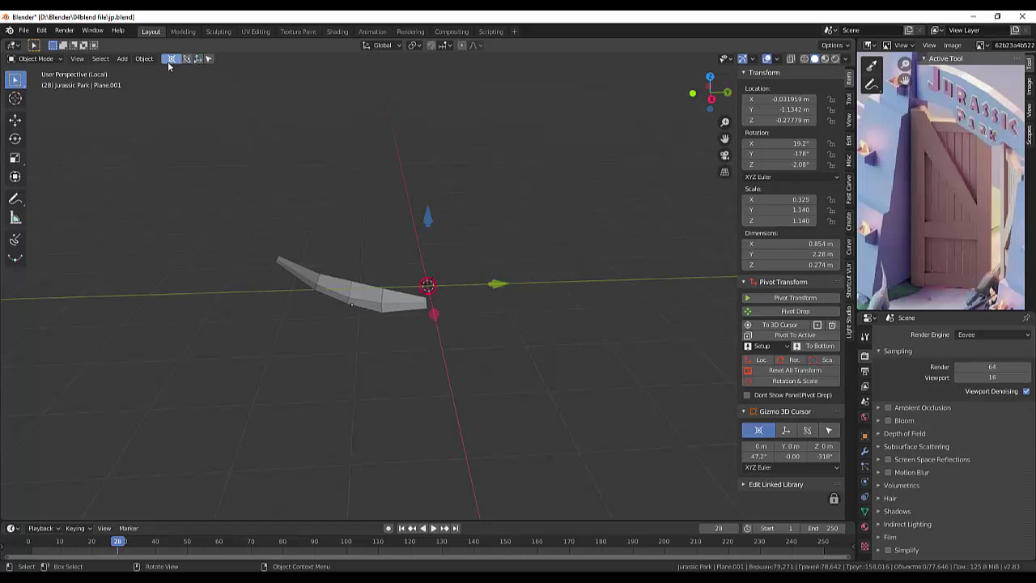
{"action": "left_click", "coordinate": [168, 60]}
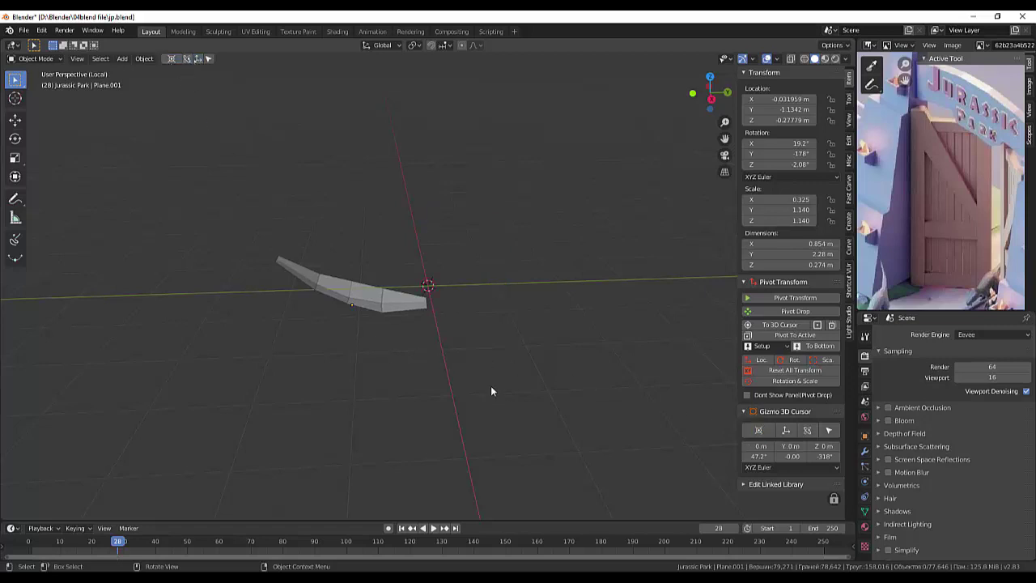
{"action": "left_click", "coordinate": [377, 301]}
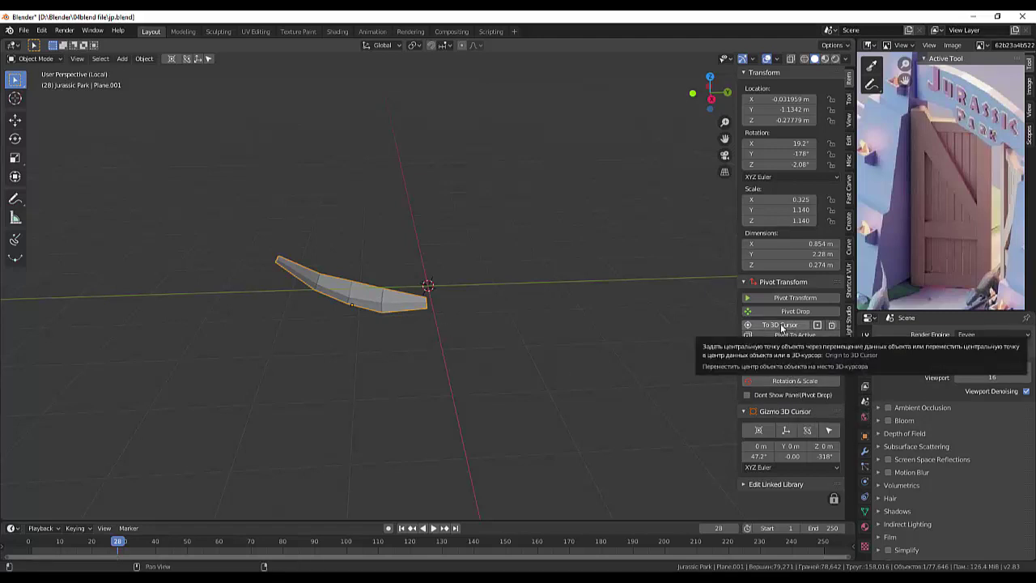
{"action": "left_click", "coordinate": [782, 326]}
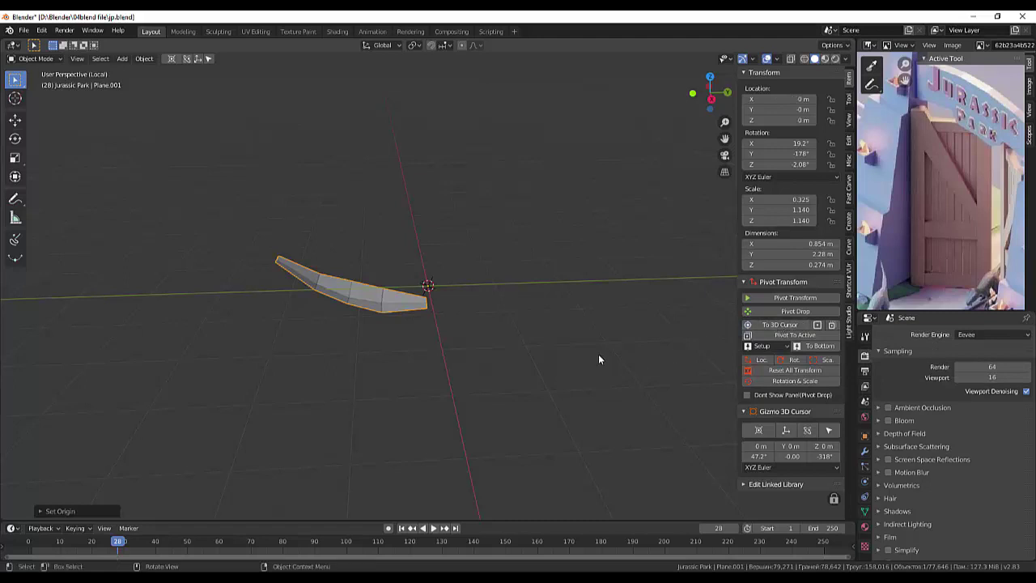
{"action": "mouse_move", "coordinate": [599, 360]}
{"action": "middle_mouse_down"}
{"action": "mouse_move", "coordinate": [617, 417]}
{"action": "mouse_move", "coordinate": [626, 357]}
{"action": "mouse_move", "coordinate": [607, 307]}
{"action": "mouse_move", "coordinate": [591, 318]}
{"action": "mouse_move", "coordinate": [596, 328]}
{"action": "middle_mouse_up"}
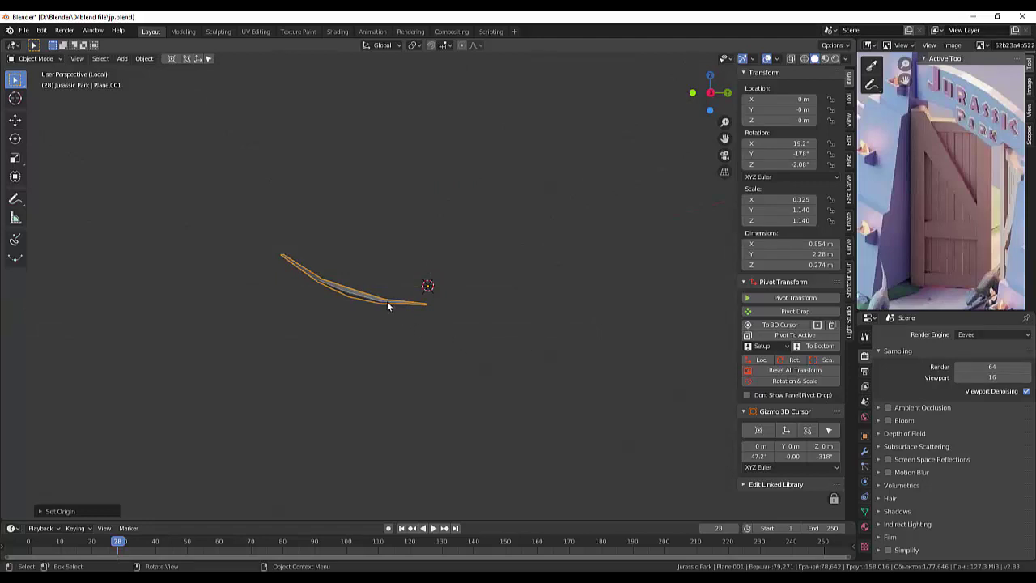
{"action": "mouse_move", "coordinate": [387, 305]}
{"action": "middle_mouse_down"}
{"action": "mouse_move", "coordinate": [488, 328]}
{"action": "mouse_move", "coordinate": [550, 319]}
{"action": "mouse_move", "coordinate": [480, 332]}
{"action": "middle_mouse_up"}
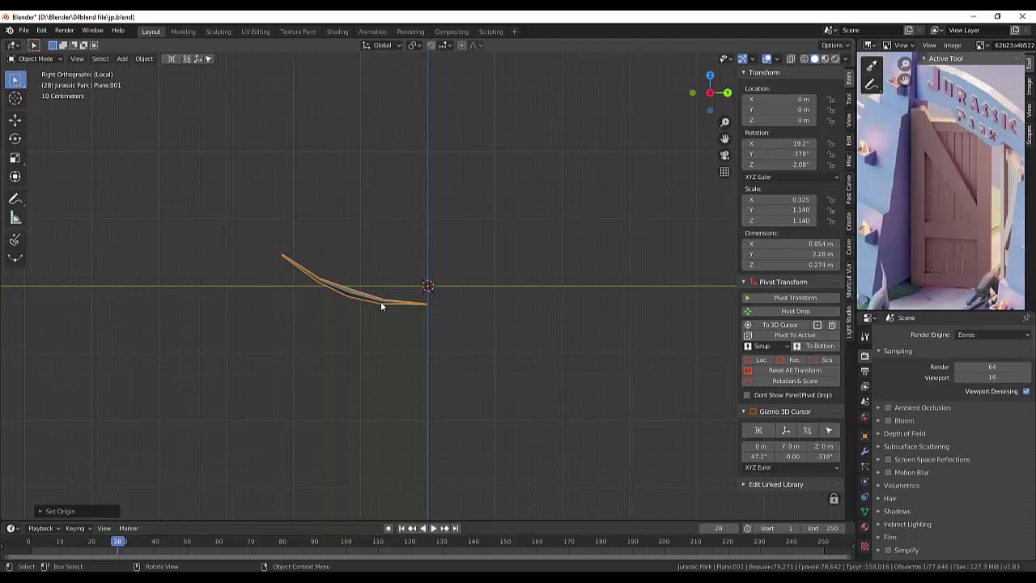
- Raise the leaf along Z and reset its origin to the 3D cursor at 0,0,0
{"action": "key", "text": "g"}
{"action": "key", "text": "z"}
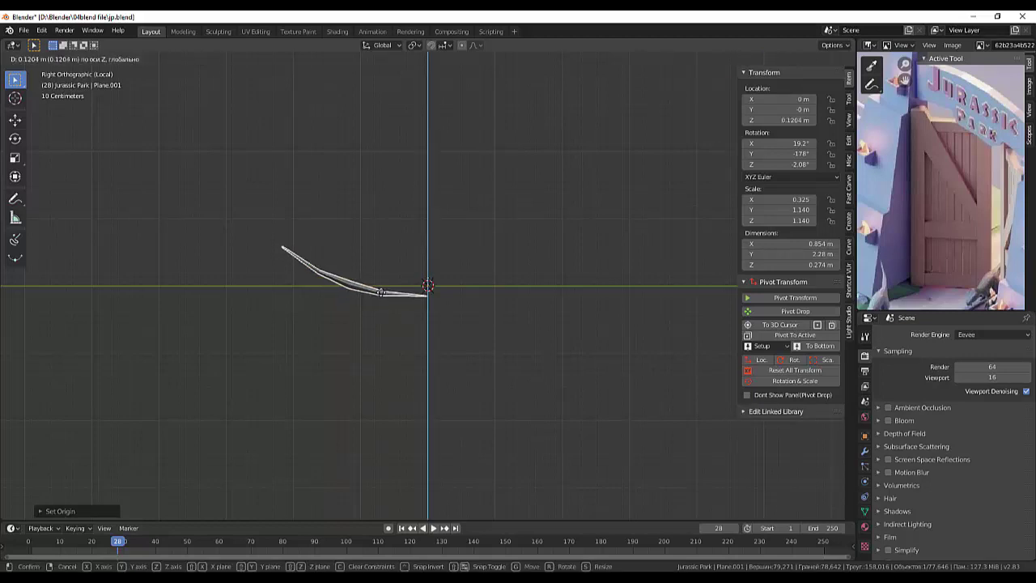
{"action": "key", "text": "Return"}
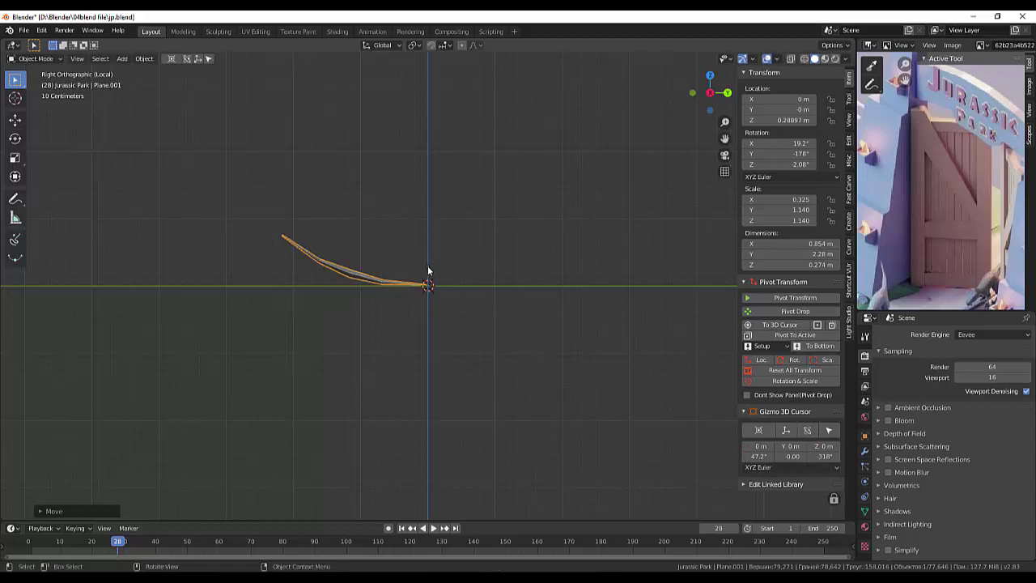
{"action": "left_click", "coordinate": [791, 325]}
{"action": "left_click", "coordinate": [586, 331]}
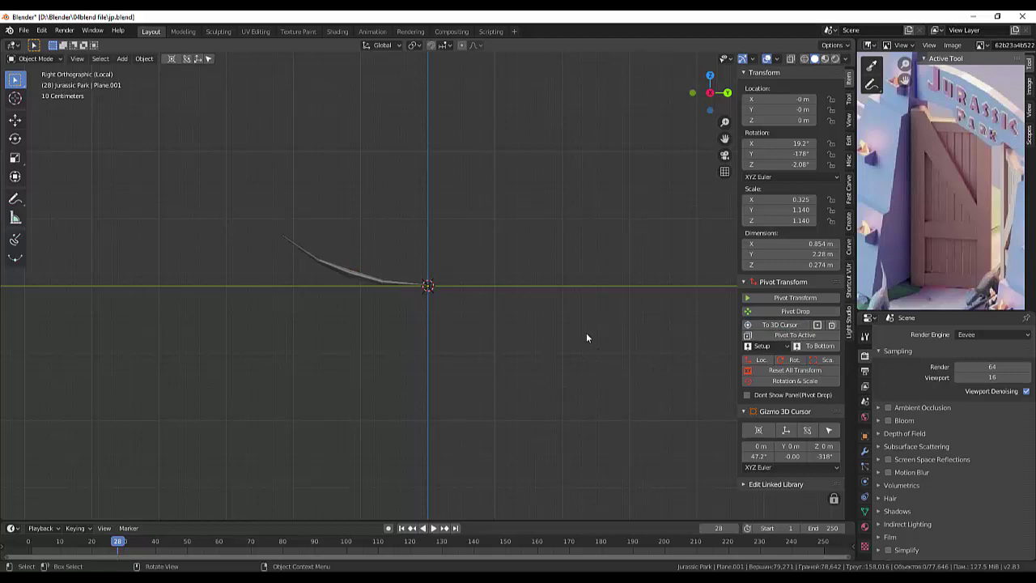
{"action": "mouse_move", "coordinate": [586, 332]}
{"action": "middle_mouse_down"}
{"action": "mouse_move", "coordinate": [602, 424]}
{"action": "mouse_move", "coordinate": [581, 436]}
{"action": "middle_mouse_up"}
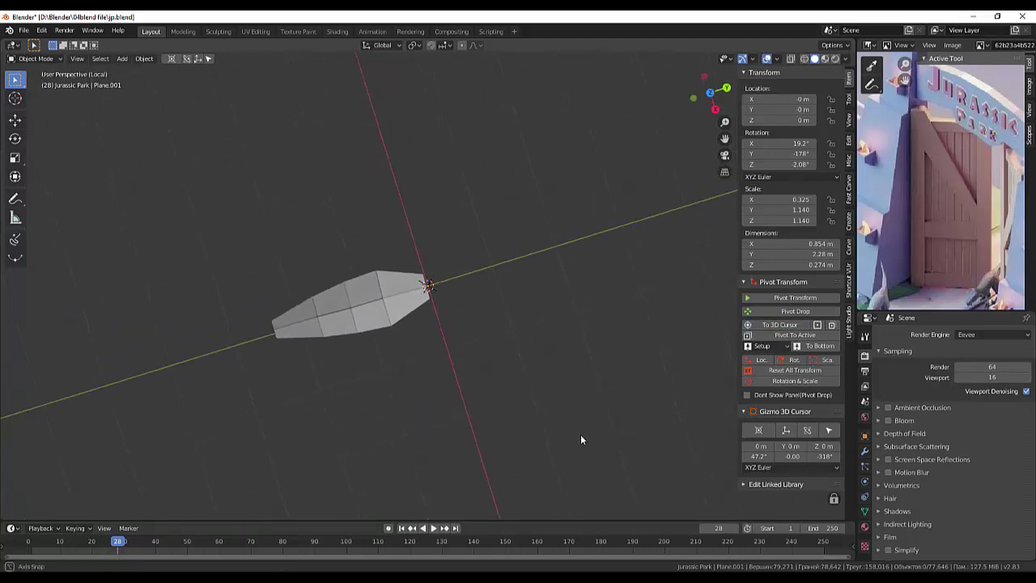
- Duplicate the leaf in place and rotate the copy around the centre
{"action": "left_click", "coordinate": [365, 312]}
{"action": "key", "text": "shift"}
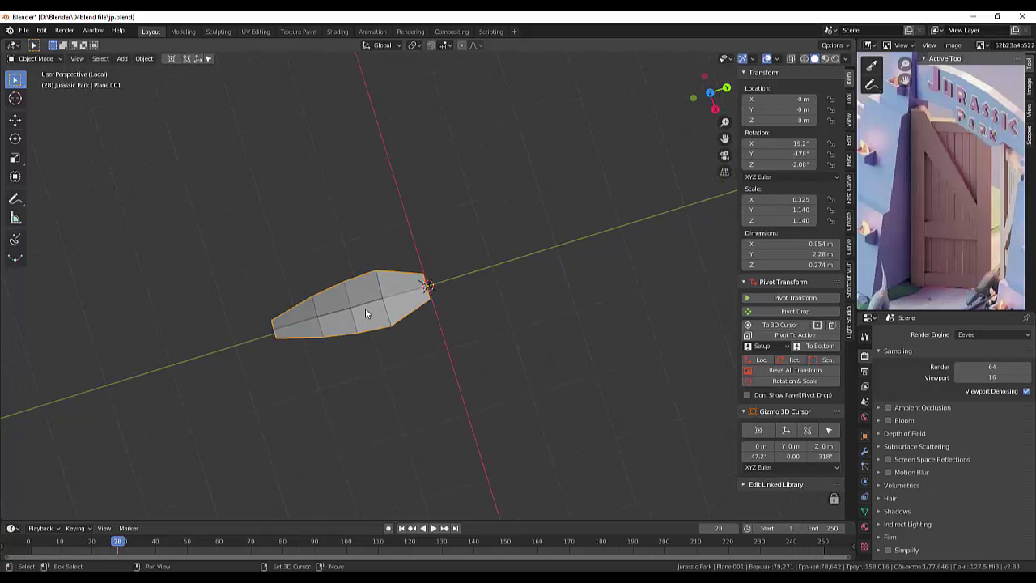
{"action": "key", "text": "shift+d"}
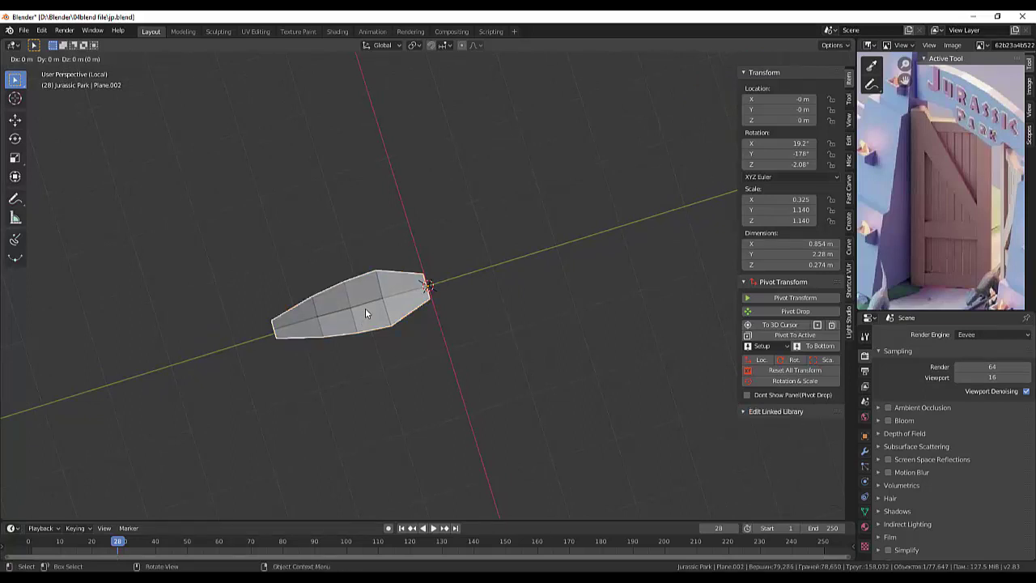
{"action": "left_click", "coordinate": [365, 313]}
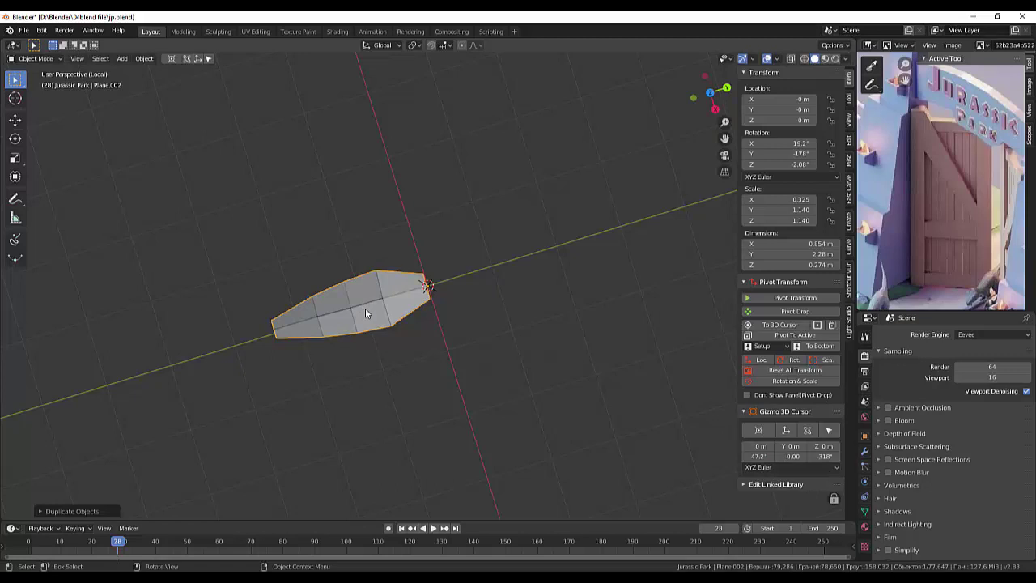
{"action": "type", "text": "r7"}
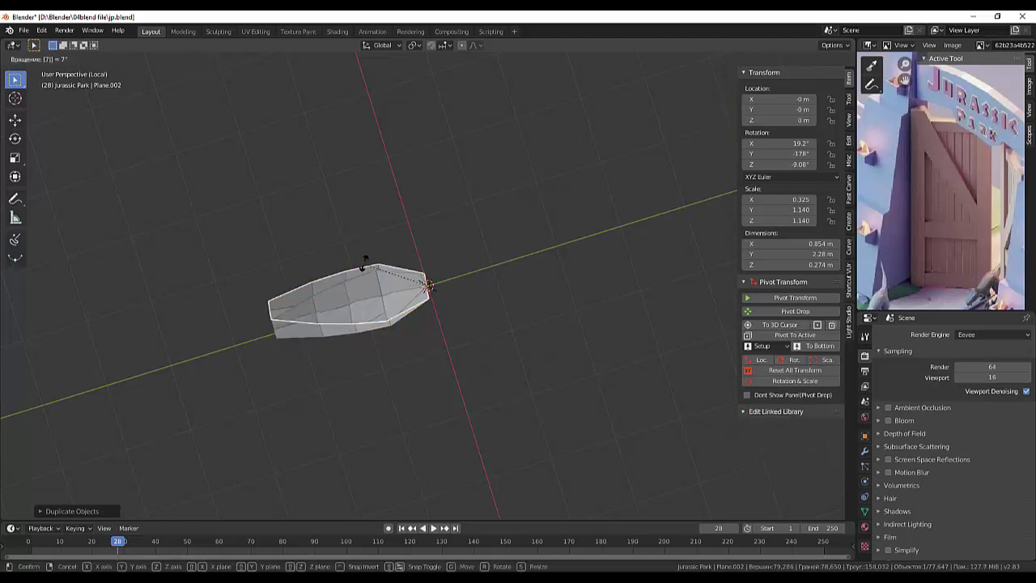
{"action": "key", "text": "Escape"}
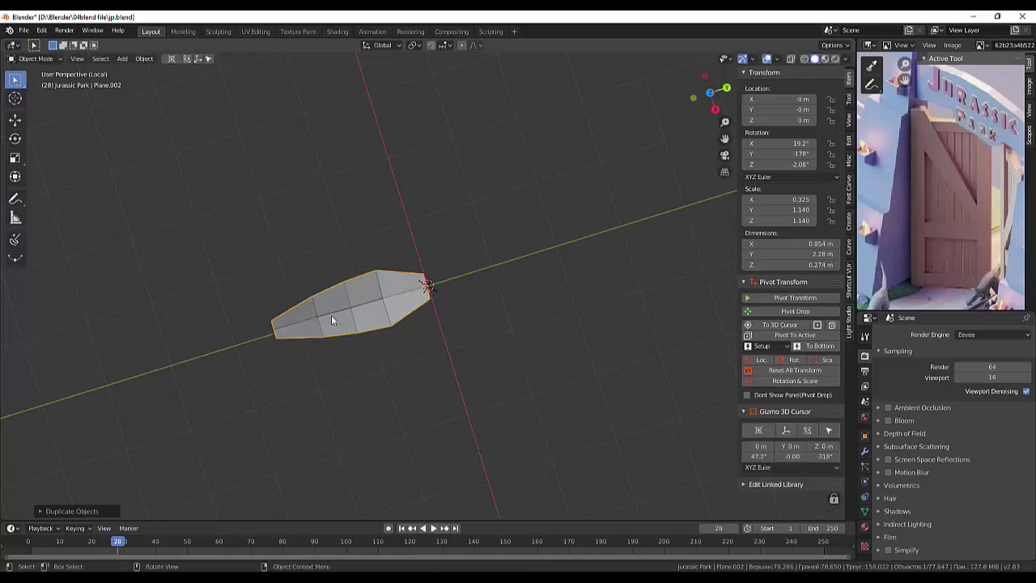
{"action": "key", "text": "r"}
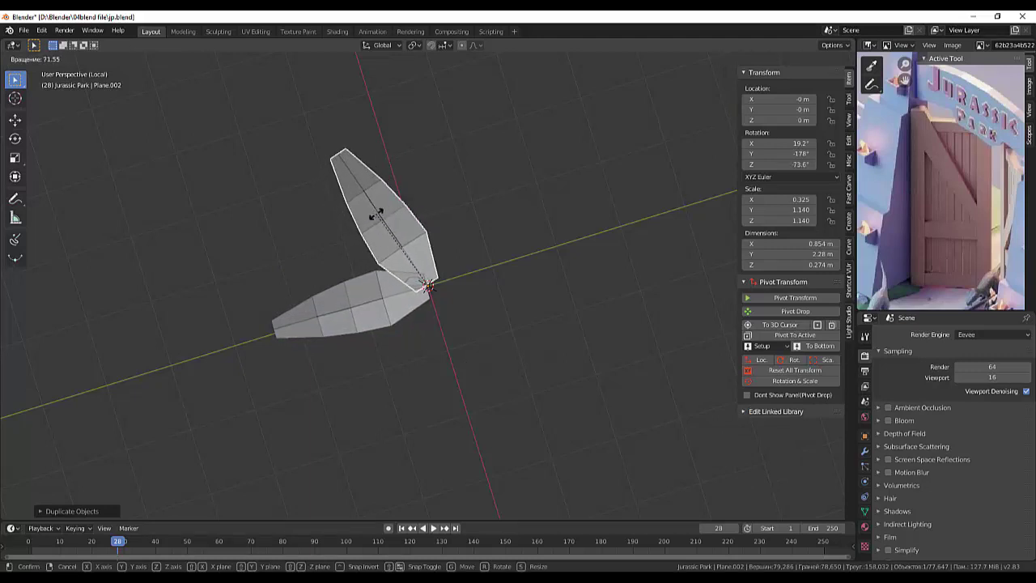
{"action": "left_click", "coordinate": [376, 214]}
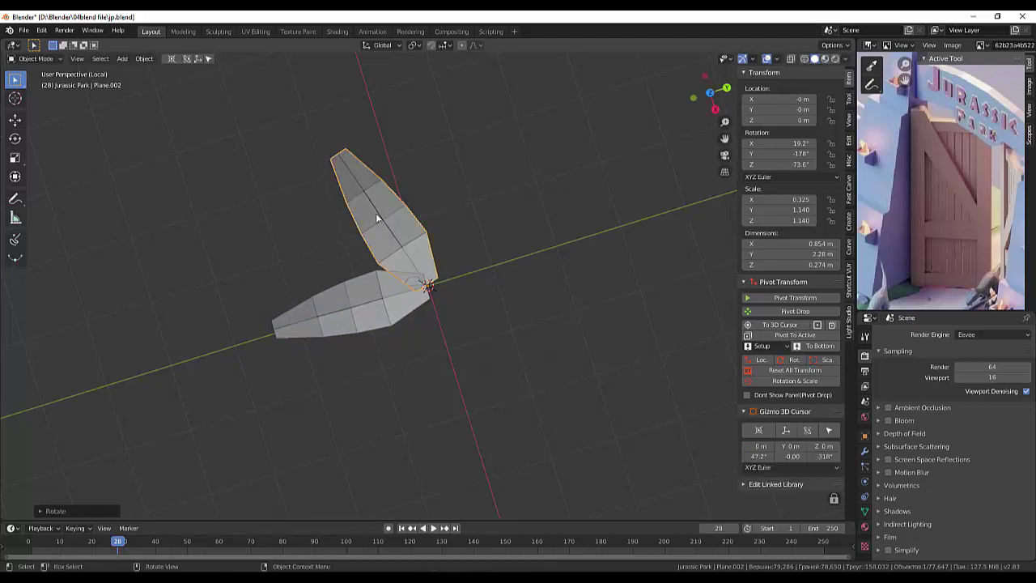
- Add third and fourth leaf copies, each rotated further around the centre
{"action": "key", "text": "shift+d"}
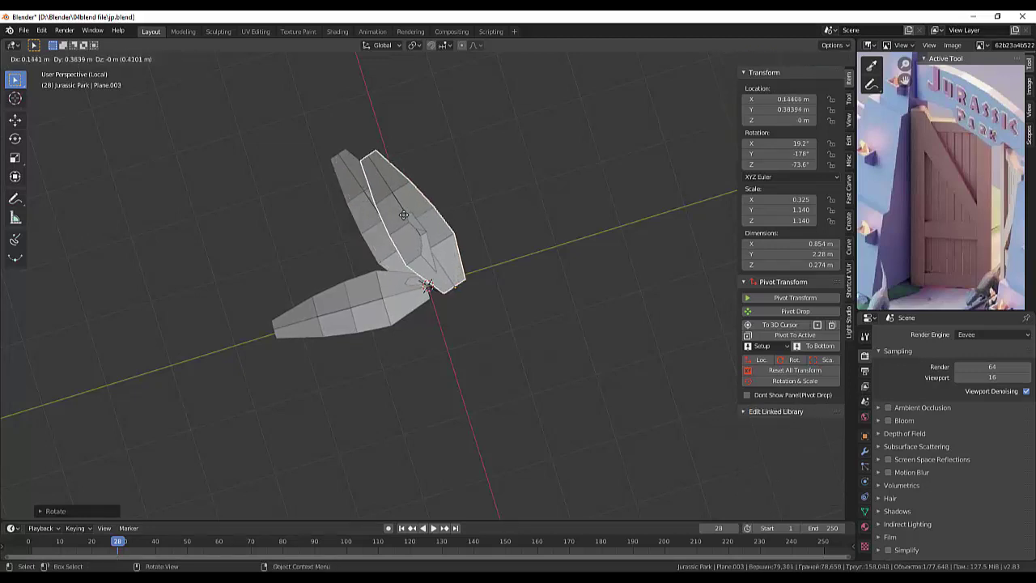
{"action": "key", "text": "Escape"}
{"action": "key", "text": "r"}
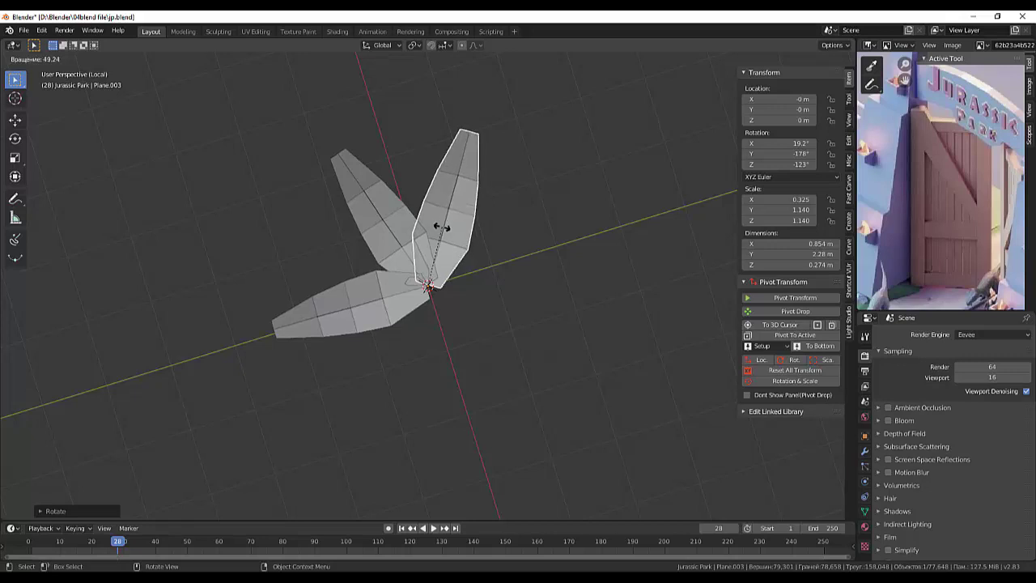
{"action": "left_click", "coordinate": [441, 227]}
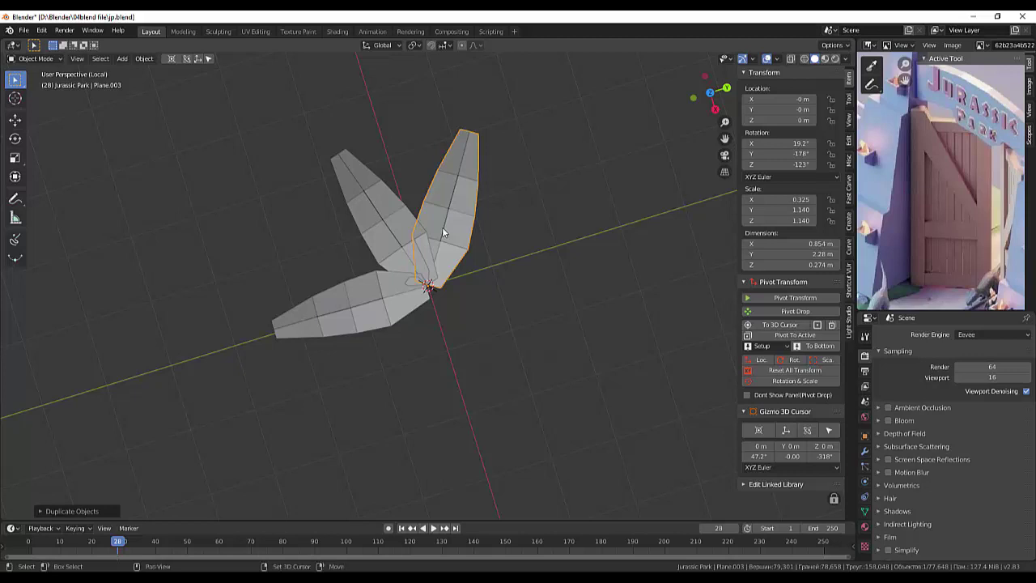
{"action": "key", "text": "shift+d"}
{"action": "key", "text": "r"}
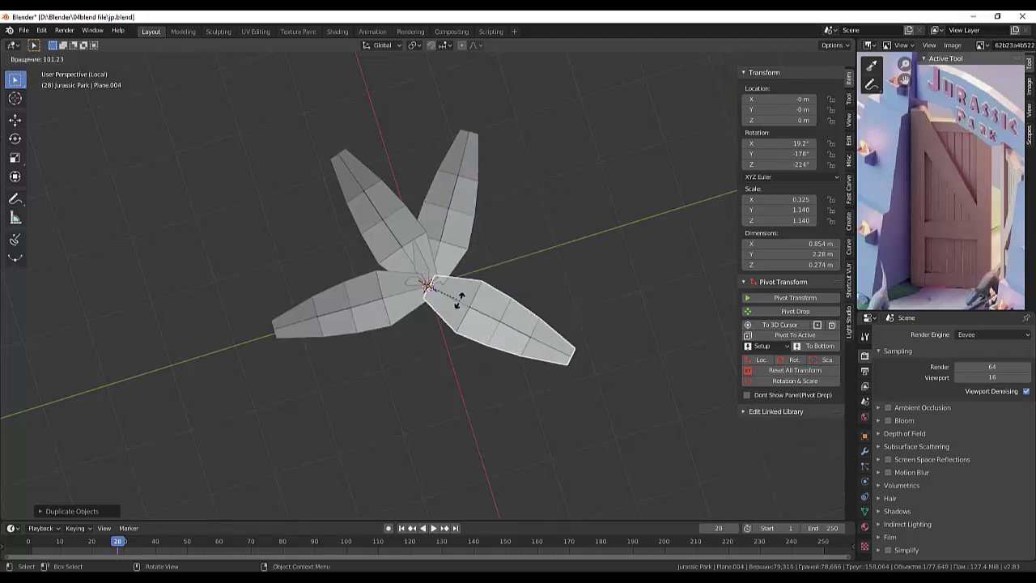
{"action": "left_click", "coordinate": [481, 303]}
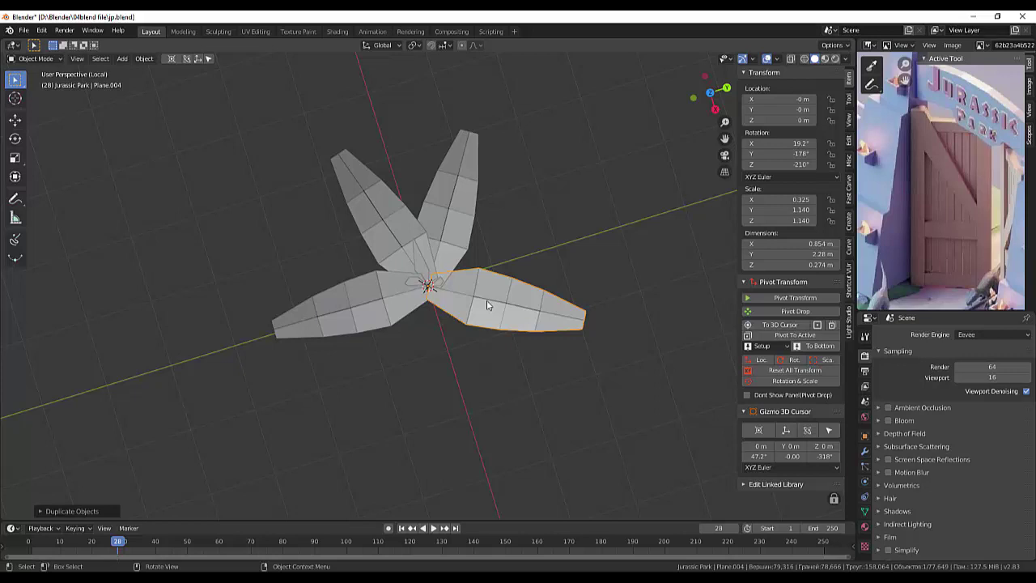
- Add a fifth rotated copy pointing downward, completing the five-leaf star
{"action": "key", "text": "shift"}
{"action": "key", "text": "shift+d"}
{"action": "key", "text": "r"}
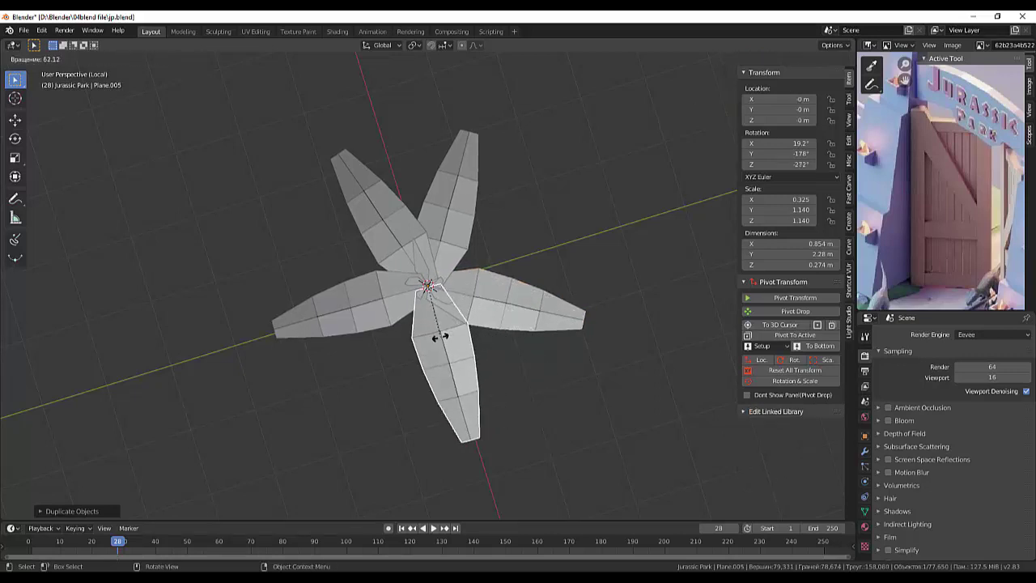
{"action": "left_click", "coordinate": [441, 335]}
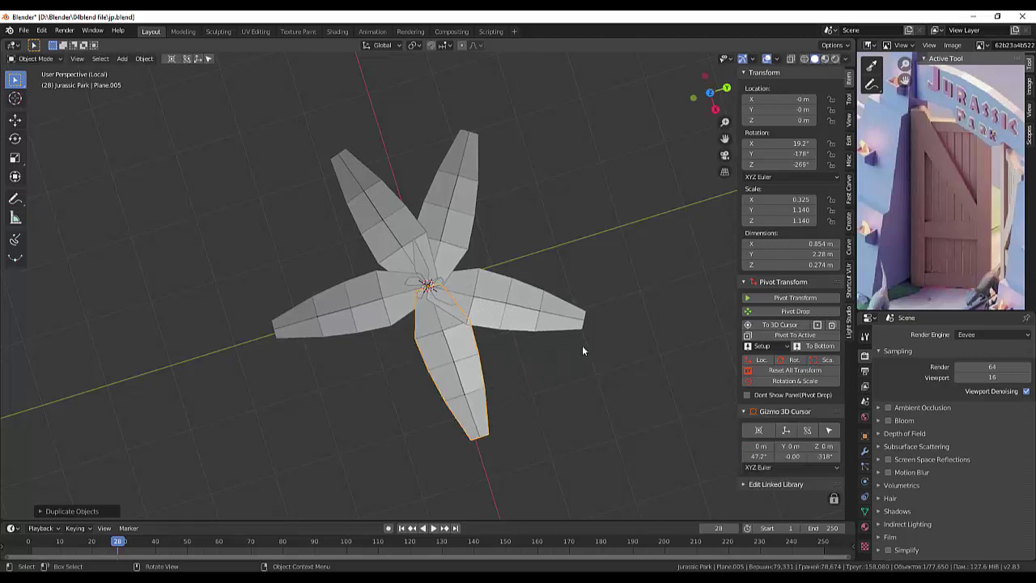
{"action": "mouse_move", "coordinate": [607, 370]}
{"action": "middle_mouse_down"}
{"action": "mouse_move", "coordinate": [645, 275]}
{"action": "mouse_move", "coordinate": [680, 327]}
{"action": "mouse_move", "coordinate": [705, 322]}
{"action": "mouse_move", "coordinate": [687, 292]}
{"action": "mouse_move", "coordinate": [497, 282]}
{"action": "middle_mouse_up"}
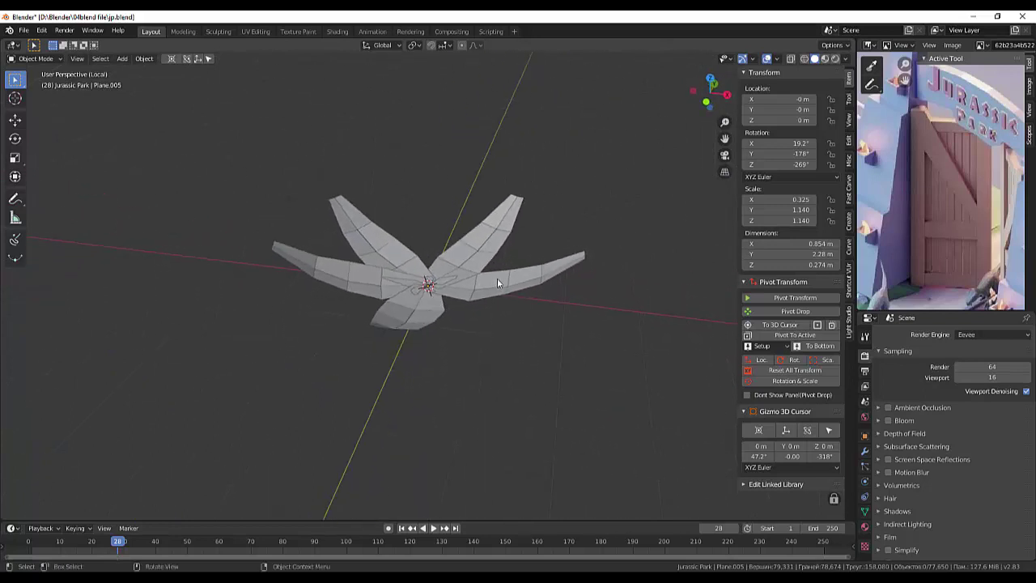
- Select all five leaves of the rosette
{"action": "left_click", "coordinate": [497, 278]}
{"action": "left_click", "coordinate": [475, 255], "text": "shift"}
{"action": "left_click", "coordinate": [380, 265], "text": "shift"}
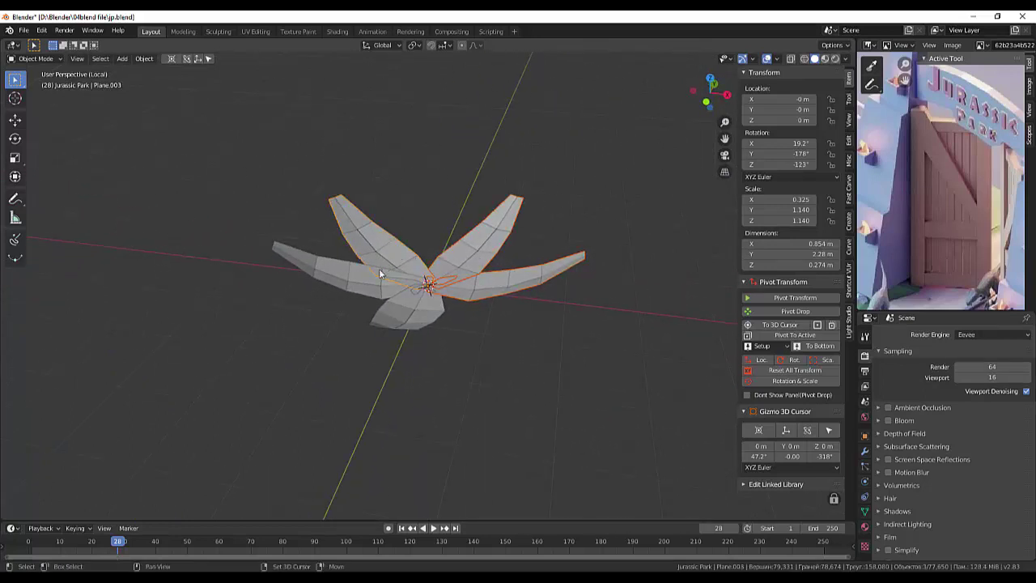
{"action": "left_click", "coordinate": [386, 293], "text": "shift"}
{"action": "left_click", "coordinate": [413, 311], "text": "shift"}
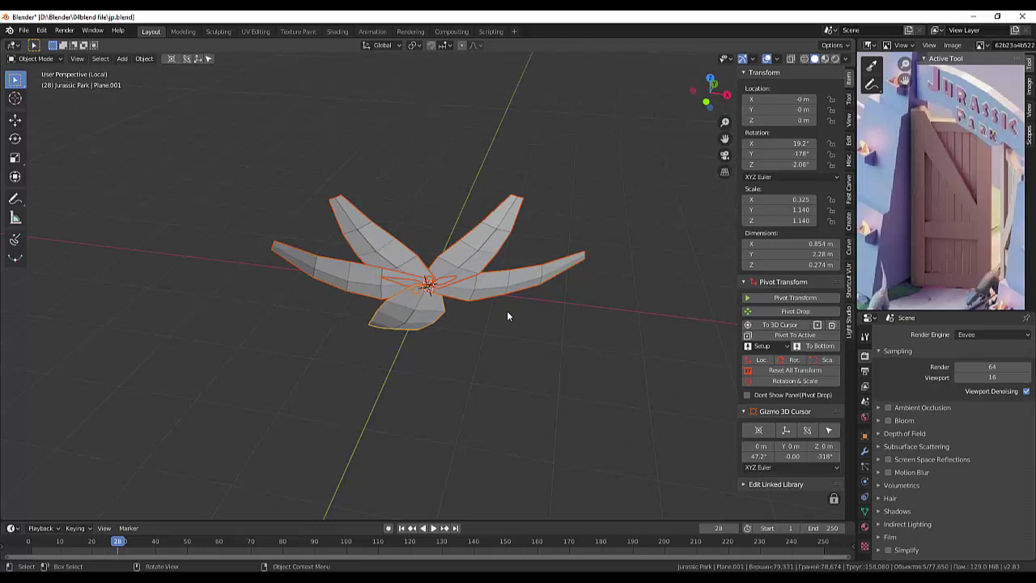
{"action": "key", "text": "shift"}
{"action": "key", "text": "shift"}
- Join the five leaves via Object > Join, then undo the join
{"action": "left_click", "coordinate": [144, 58]}
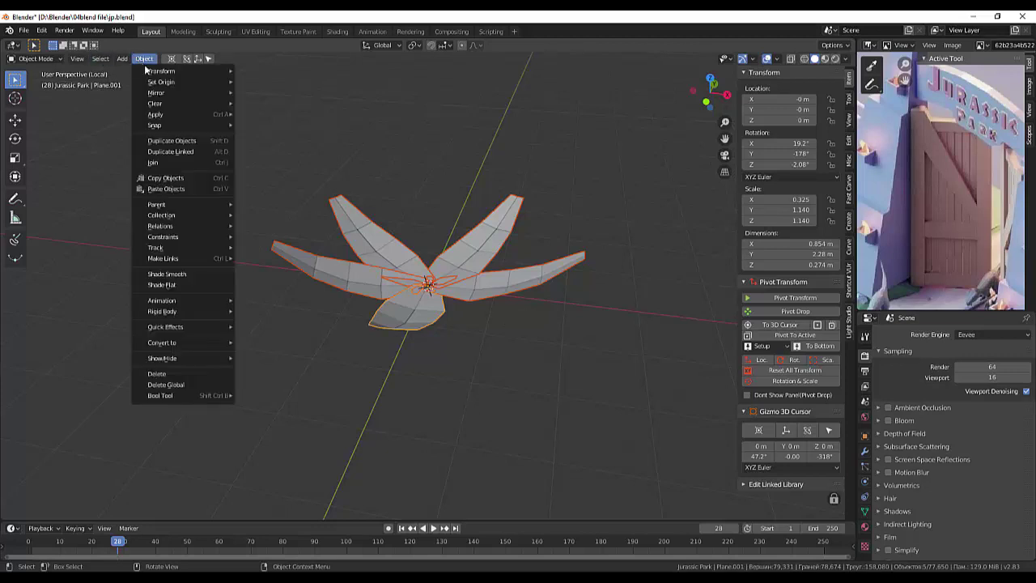
{"action": "left_click", "coordinate": [168, 161]}
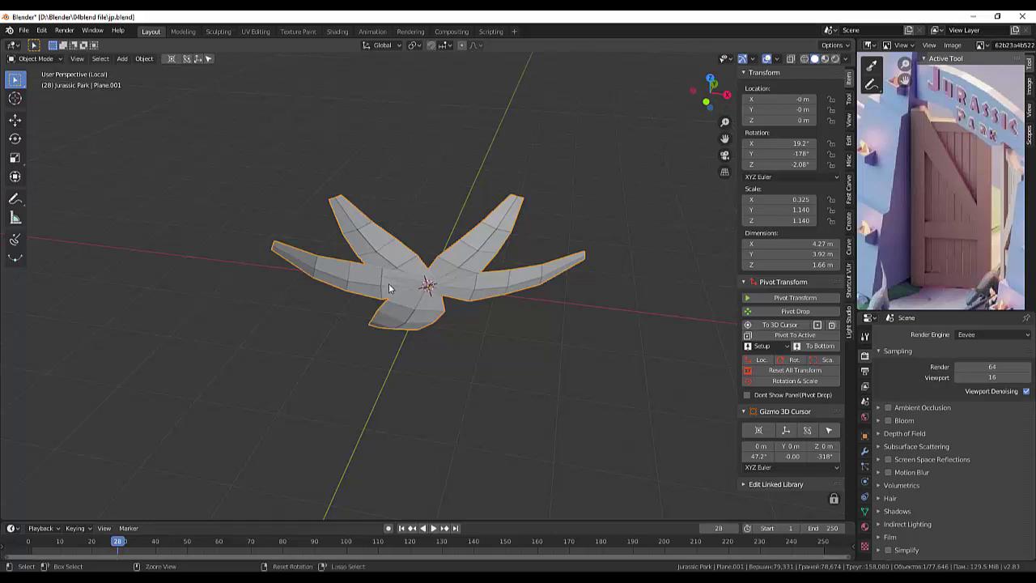
{"action": "key", "text": "ctrl+z"}
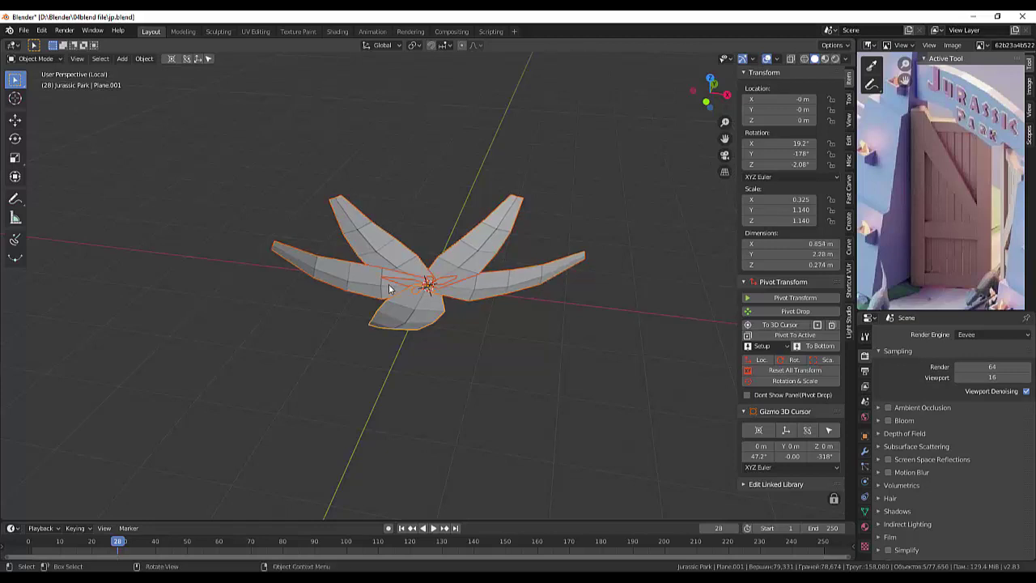
{"action": "key", "text": "shift"}
- Duplicate the five leaves in place, rotate the copies between the originals and rescale them
{"action": "key", "text": "shift+d"}
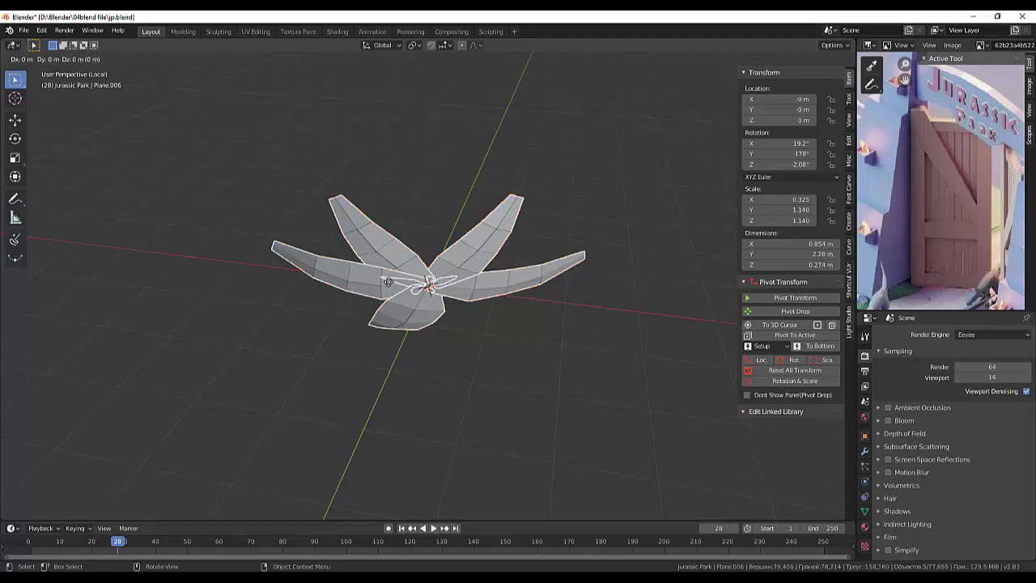
{"action": "right_click", "coordinate": [387, 261]}
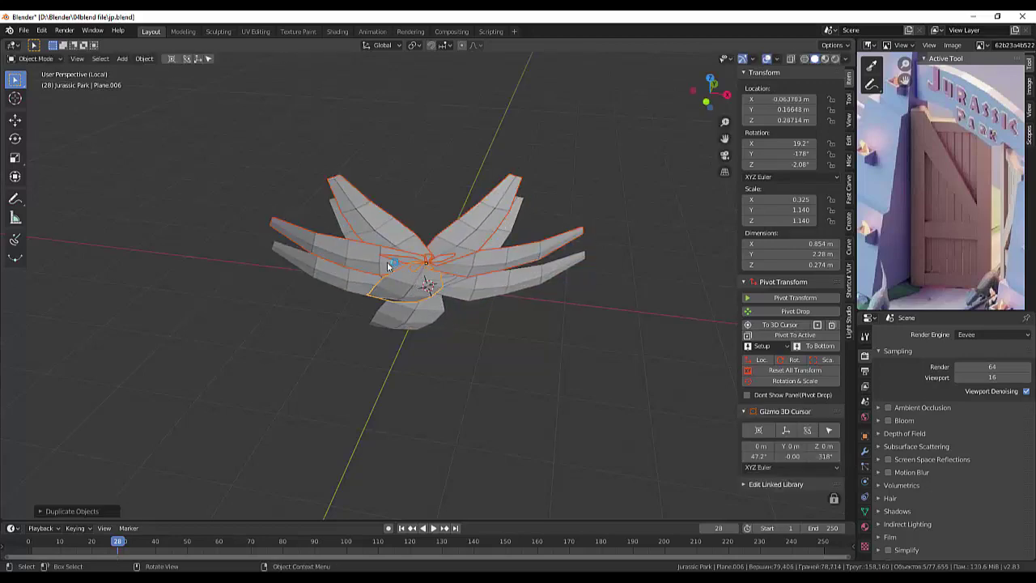
{"action": "mouse_move", "coordinate": [388, 268]}
{"action": "middle_mouse_down"}
{"action": "mouse_move", "coordinate": [494, 348]}
{"action": "mouse_move", "coordinate": [477, 340]}
{"action": "middle_mouse_up"}
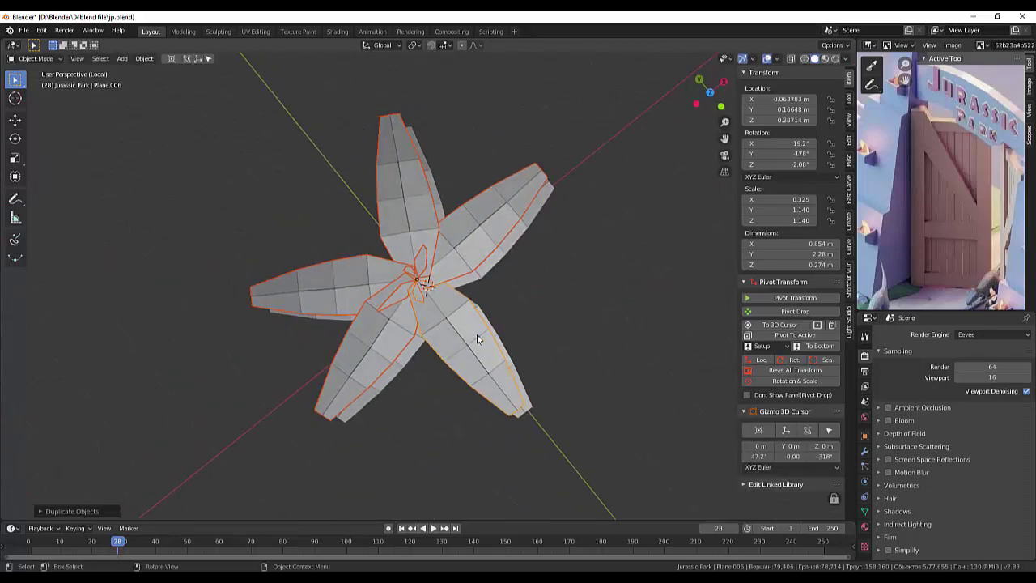
{"action": "key", "text": "r"}
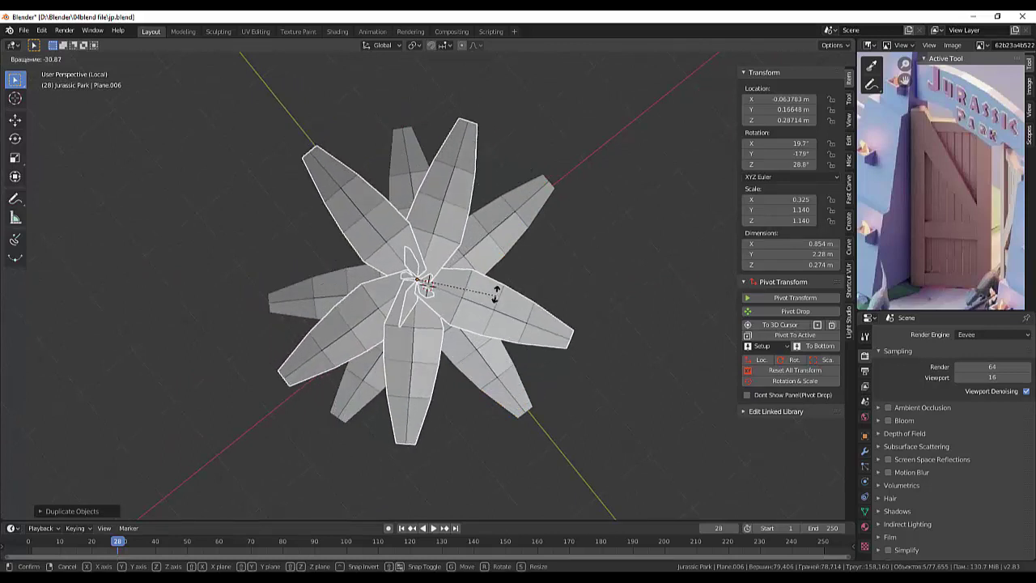
{"action": "left_click", "coordinate": [495, 296]}
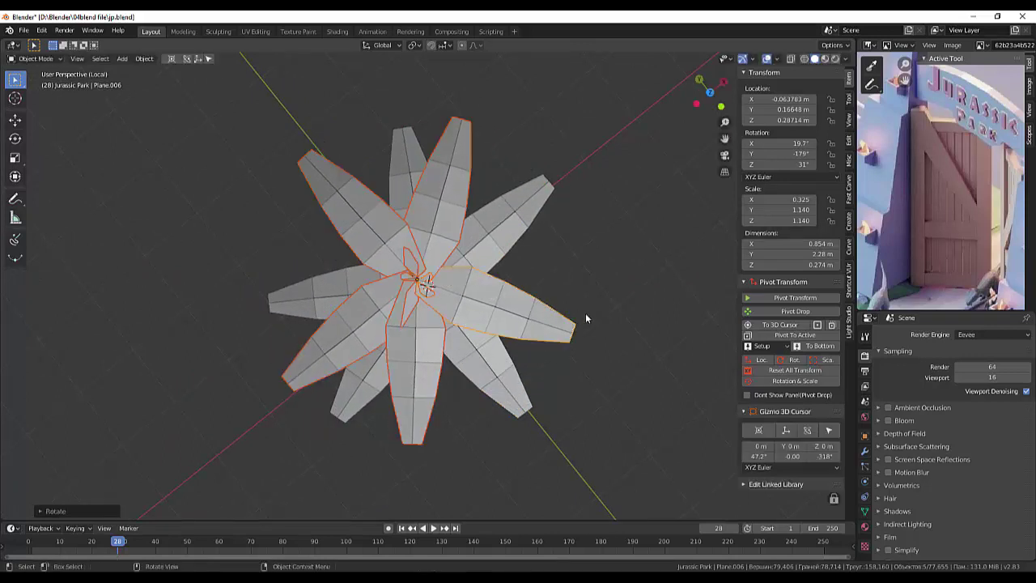
{"action": "key", "text": "s"}
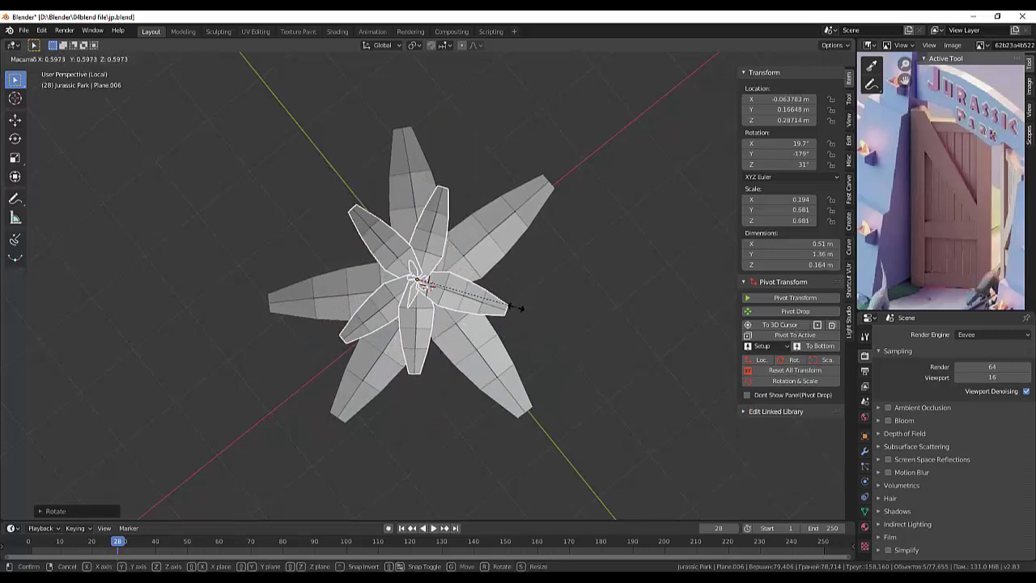
{"action": "left_click", "coordinate": [534, 309]}
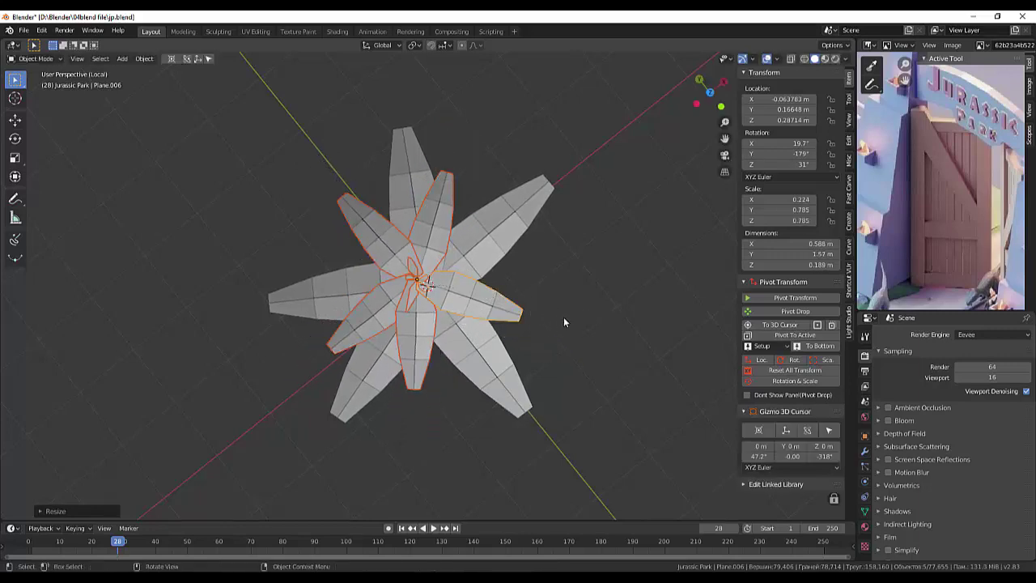
- Lower the inner leaf ring along the Z axis
{"action": "mouse_move", "coordinate": [564, 322]}
{"action": "middle_mouse_down"}
{"action": "mouse_move", "coordinate": [437, 229]}
{"action": "mouse_move", "coordinate": [447, 223]}
{"action": "middle_mouse_up"}
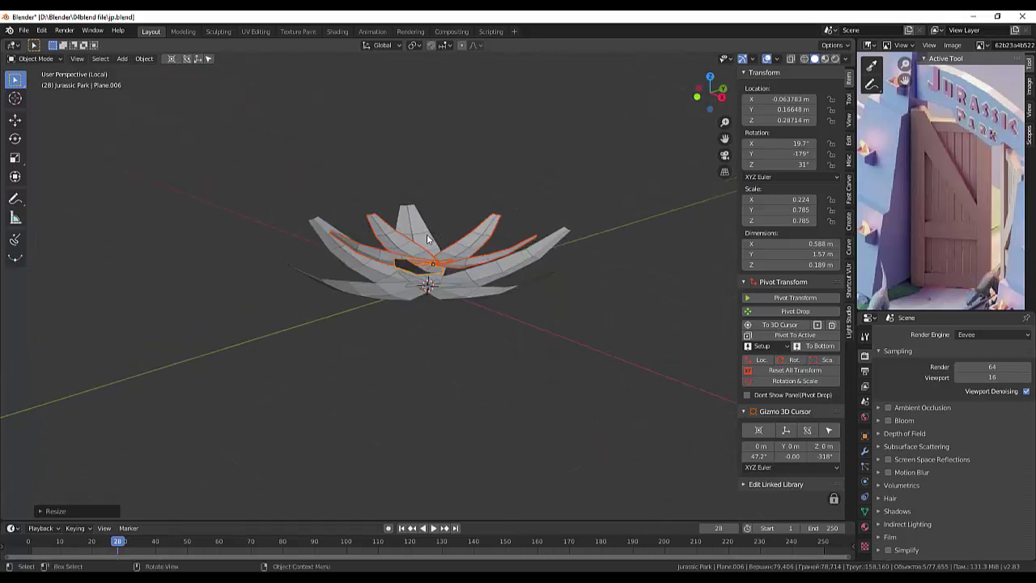
{"action": "key", "text": "g"}
{"action": "key", "text": "z"}
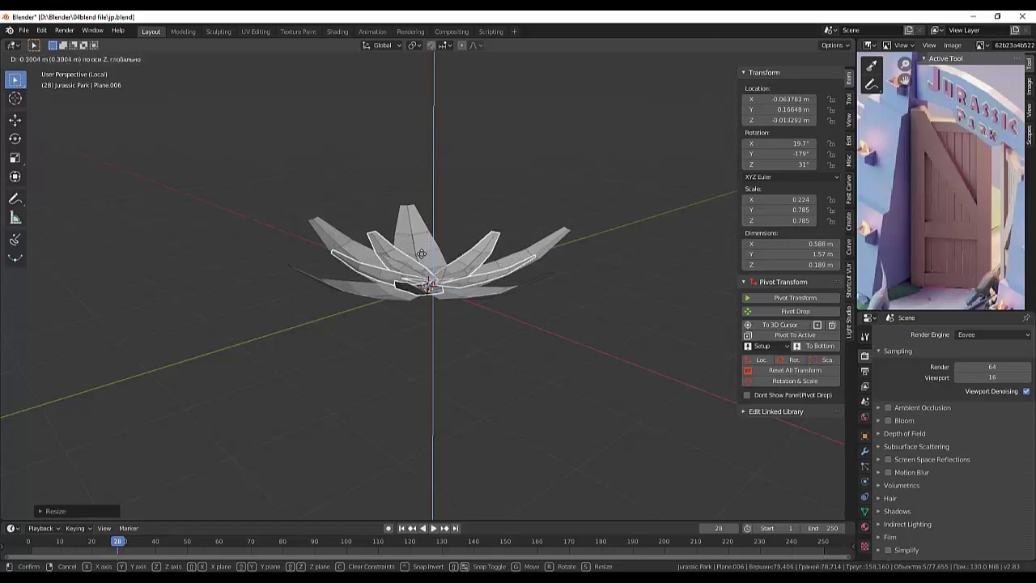
{"action": "left_click", "coordinate": [421, 254]}
{"action": "mouse_move", "coordinate": [526, 300]}
{"action": "middle_mouse_down"}
{"action": "mouse_move", "coordinate": [548, 380]}
{"action": "mouse_move", "coordinate": [565, 348]}
{"action": "mouse_move", "coordinate": [518, 329]}
{"action": "middle_mouse_up"}
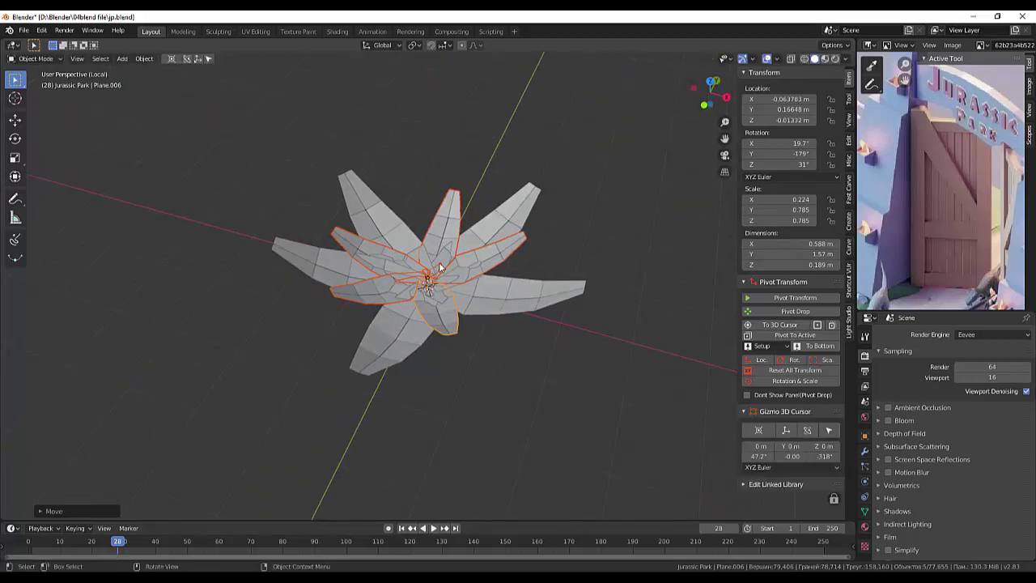
{"action": "middle_click_drag", "start_coordinate": [439, 267], "coordinate": [429, 258]}
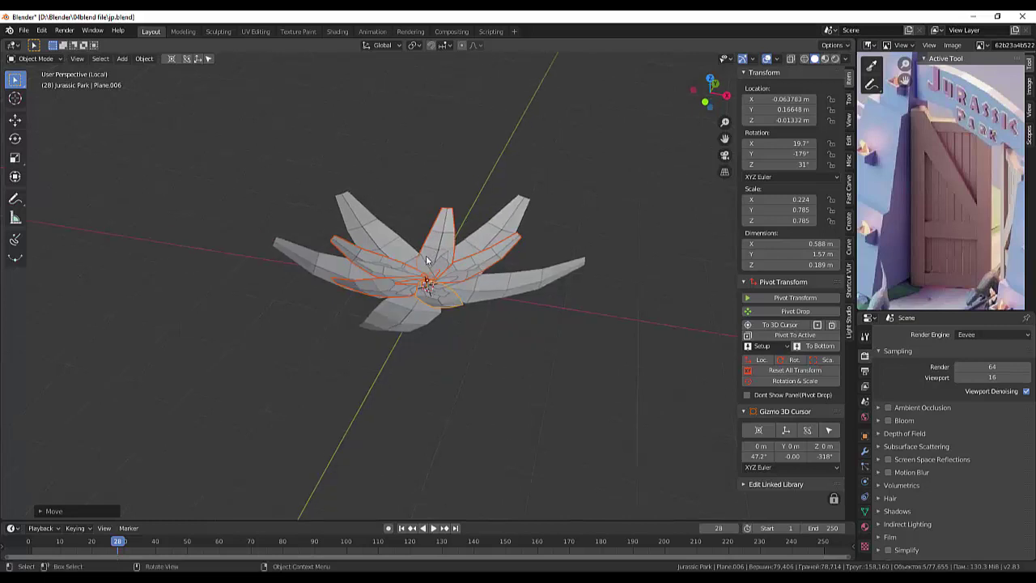
- Raise the inner ring along Z just above the centre and enlarge it slightly
{"action": "key", "text": "g"}
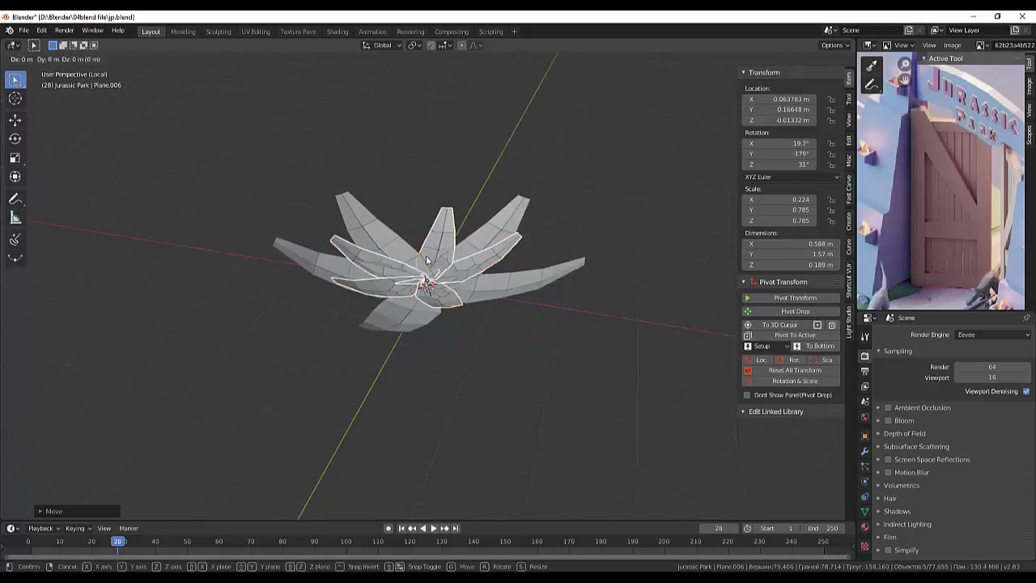
{"action": "key", "text": "z"}
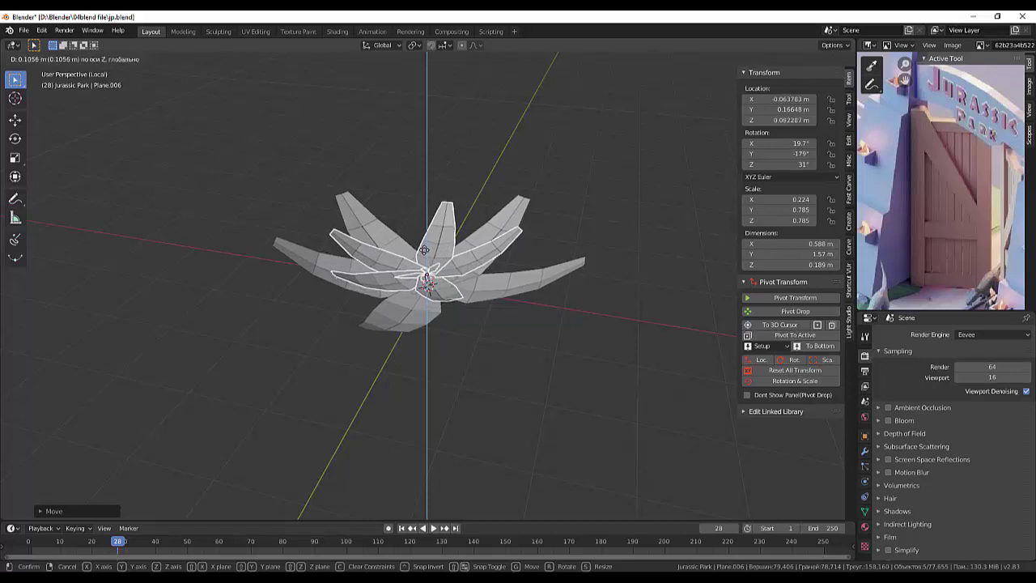
{"action": "left_click", "coordinate": [425, 251]}
{"action": "key", "text": "s"}
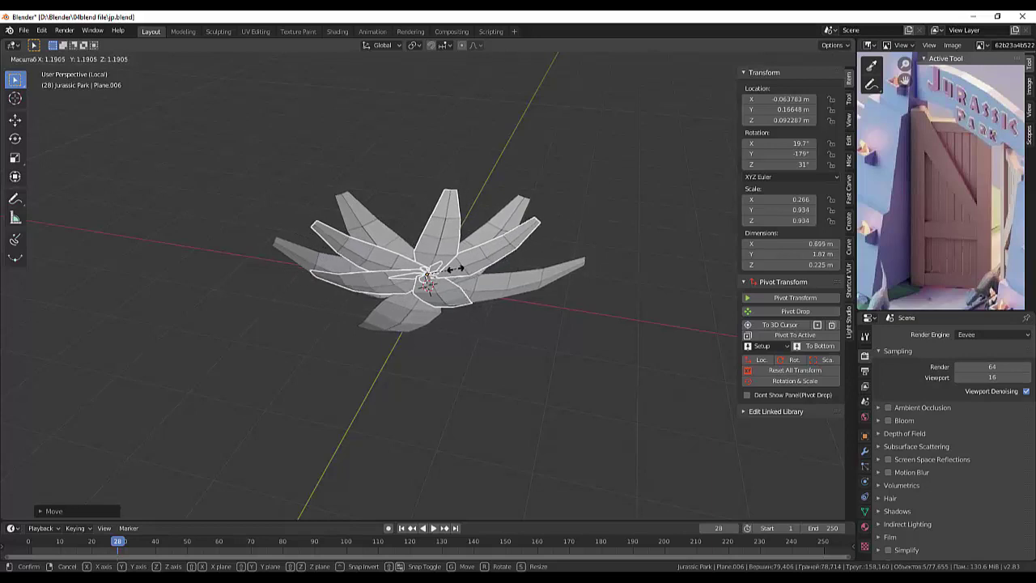
{"action": "left_click", "coordinate": [456, 269]}
{"action": "mouse_move", "coordinate": [544, 382]}
{"action": "middle_mouse_down"}
{"action": "mouse_move", "coordinate": [597, 347]}
{"action": "mouse_move", "coordinate": [624, 430]}
{"action": "mouse_move", "coordinate": [597, 397]}
{"action": "middle_mouse_up"}
{"action": "mouse_move", "coordinate": [562, 345]}
{"action": "middle_mouse_down"}
{"action": "mouse_move", "coordinate": [586, 327]}
{"action": "mouse_move", "coordinate": [567, 324]}
{"action": "middle_mouse_up"}
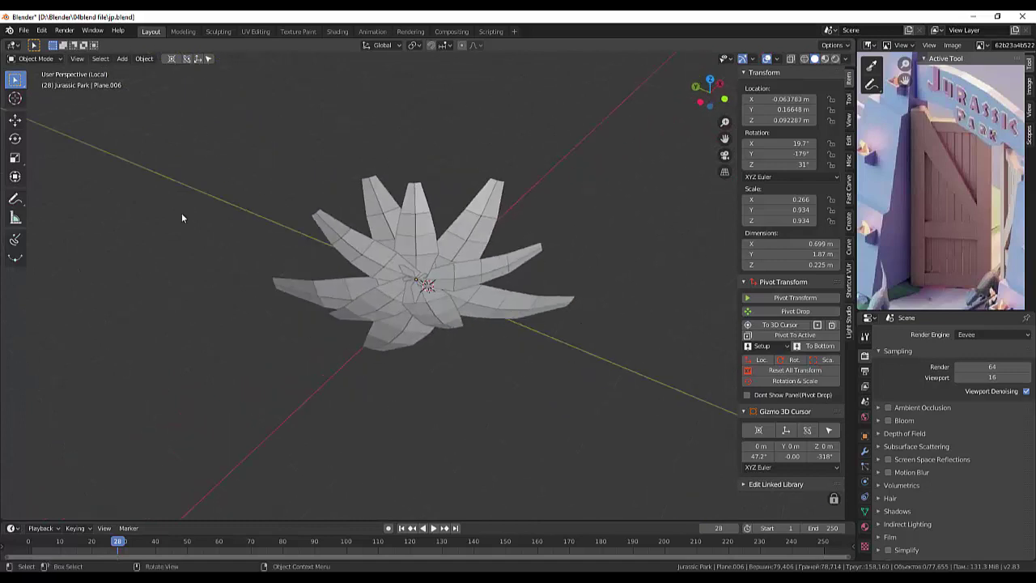
{"action": "left_click", "coordinate": [32, 59]}
{"action": "left_click", "coordinate": [32, 84]}
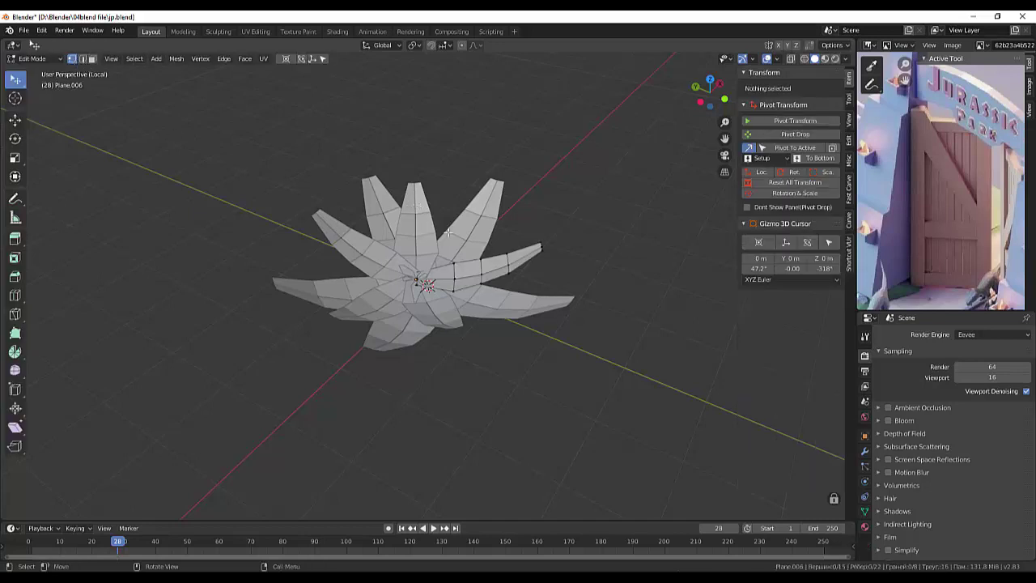
{"action": "left_click", "coordinate": [539, 245]}
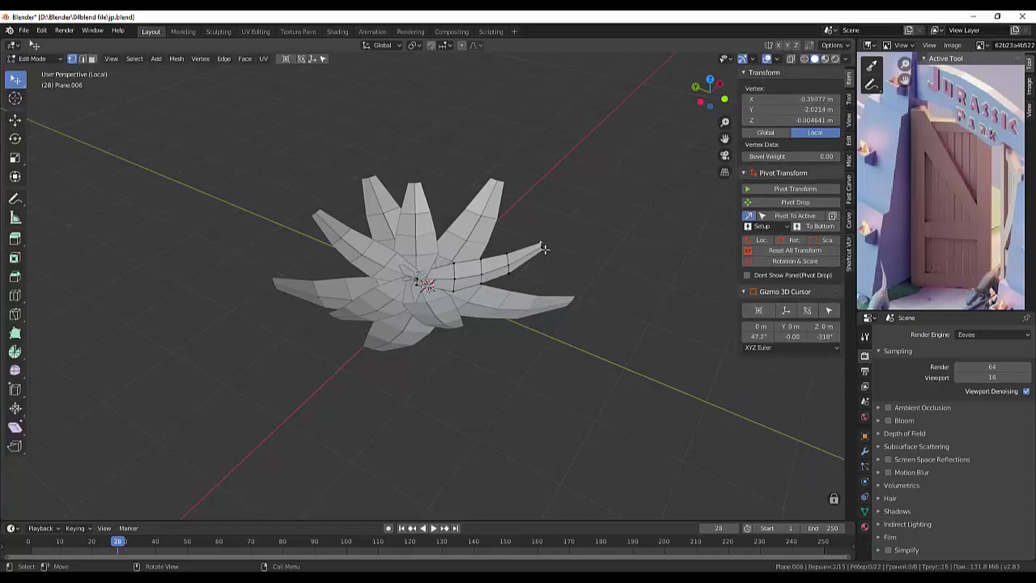
{"action": "key", "text": "alt+a"}
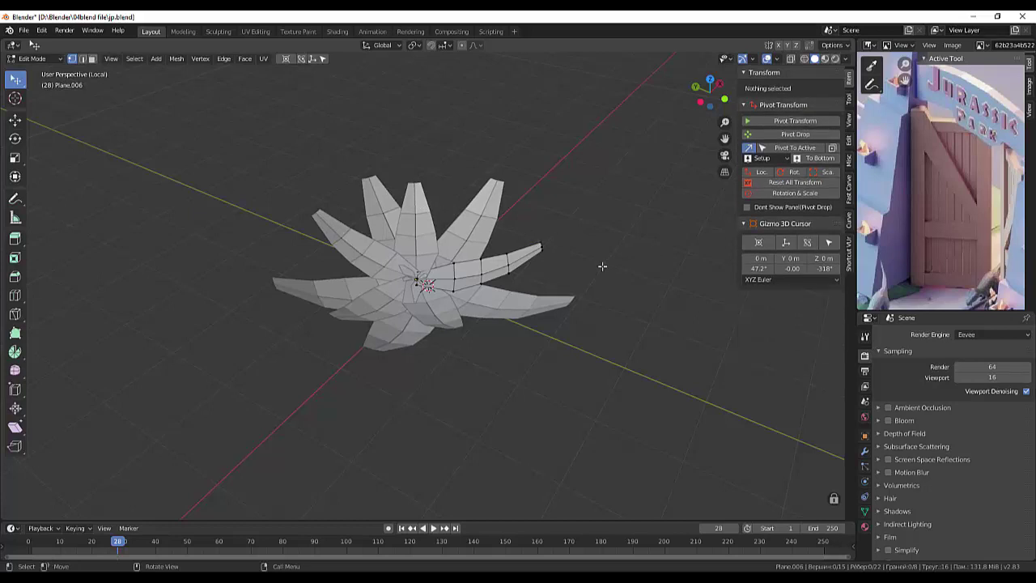
{"action": "middle_click_drag", "start_coordinate": [602, 266], "coordinate": [608, 281]}
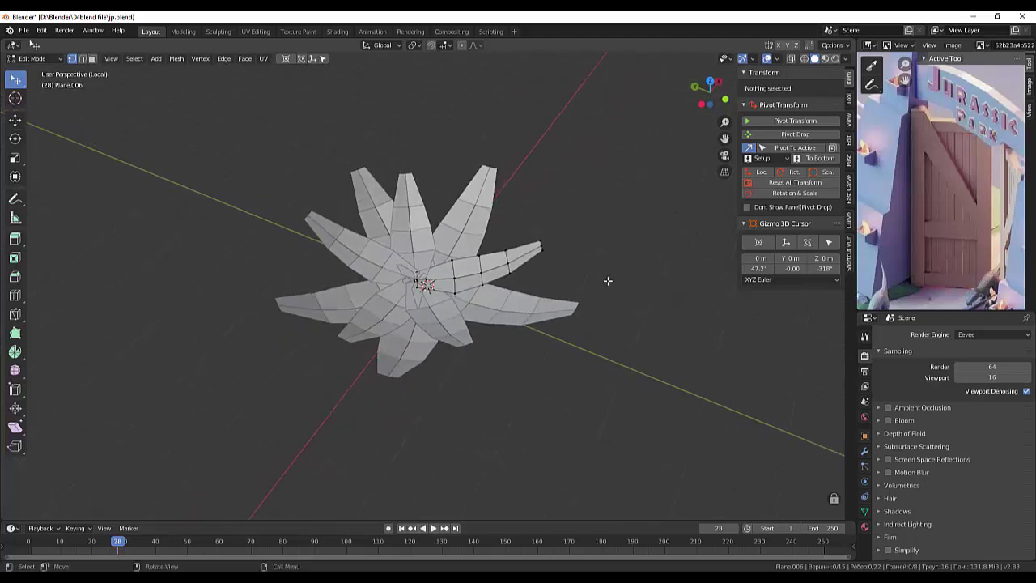
{"action": "left_click", "coordinate": [33, 58]}
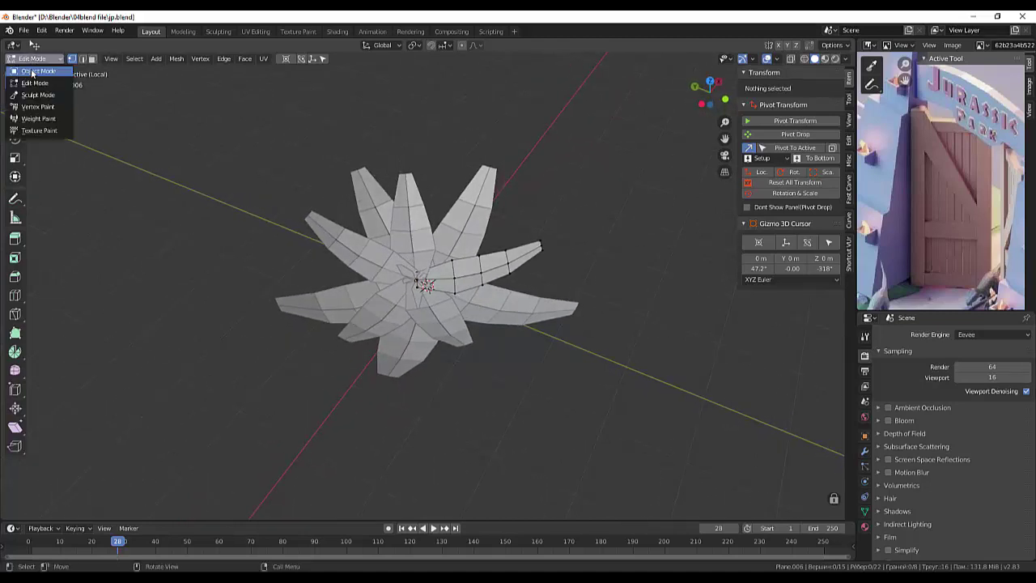
{"action": "left_click", "coordinate": [32, 71]}
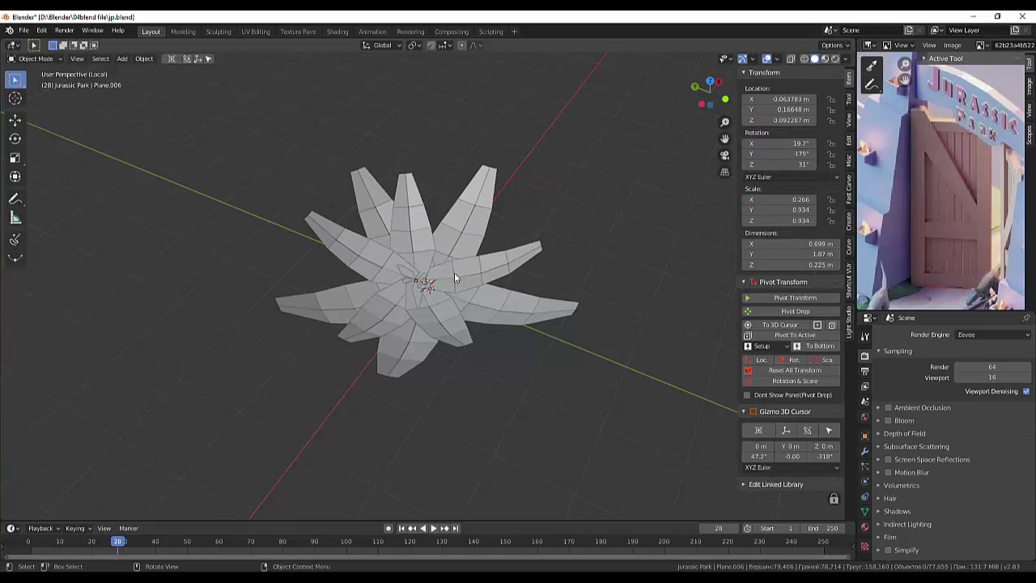
- Select inner-ring leaves, then pick one inner leaf and tilt it individually
{"action": "left_click", "coordinate": [421, 239]}
{"action": "left_click", "coordinate": [360, 265], "text": "shift"}
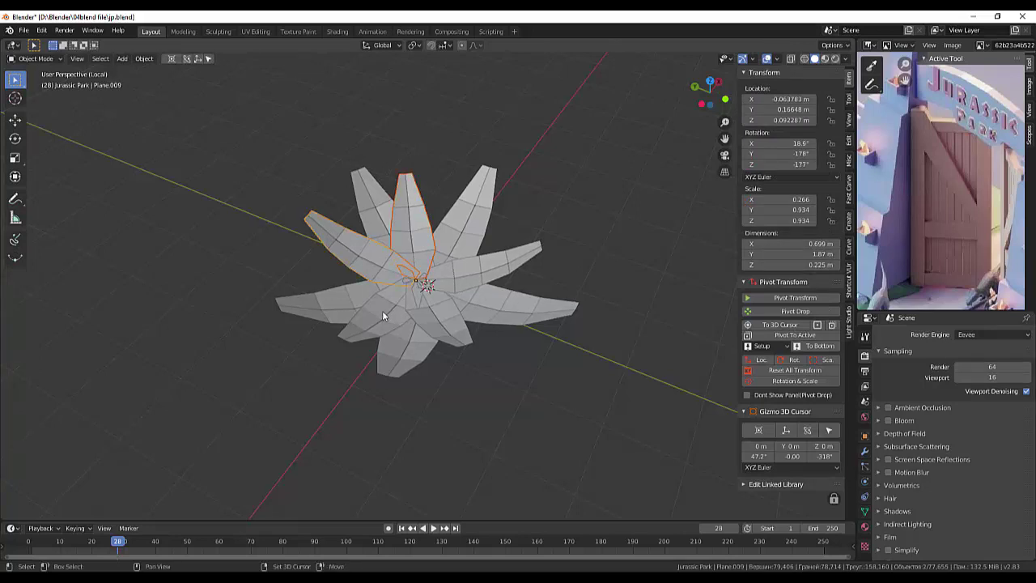
{"action": "left_click", "coordinate": [382, 310], "text": "shift"}
{"action": "left_click", "coordinate": [522, 249], "text": "shift"}
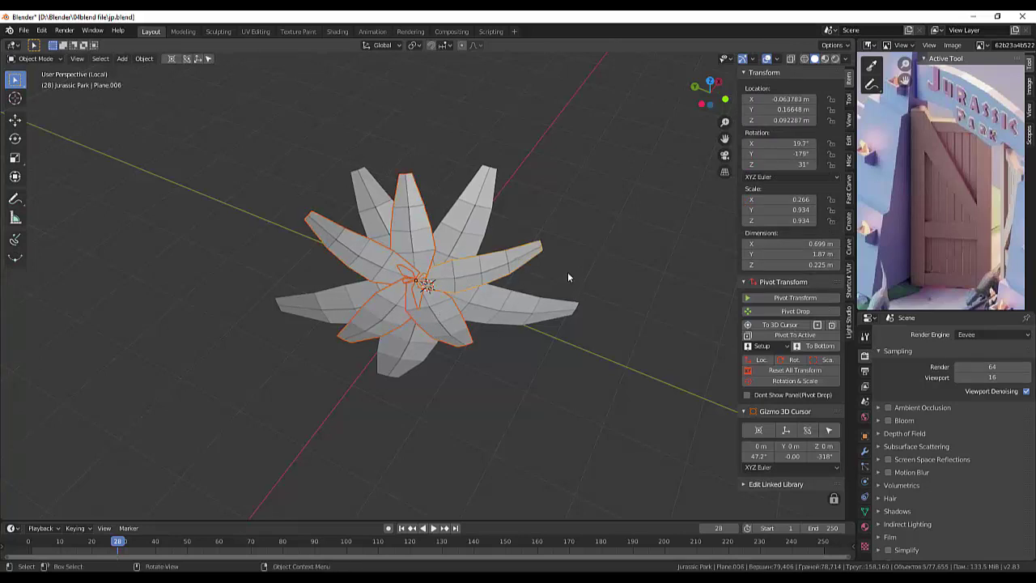
{"action": "mouse_move", "coordinate": [568, 272]}
{"action": "middle_mouse_down"}
{"action": "mouse_move", "coordinate": [550, 280]}
{"action": "mouse_move", "coordinate": [493, 261]}
{"action": "middle_mouse_up"}
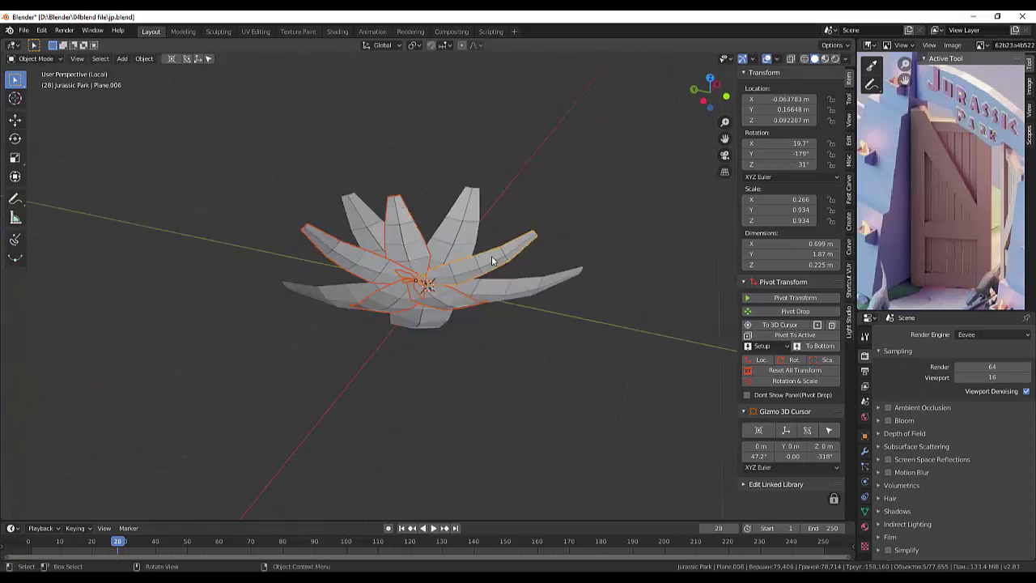
{"action": "left_click", "coordinate": [499, 280]}
{"action": "key", "text": "r"}
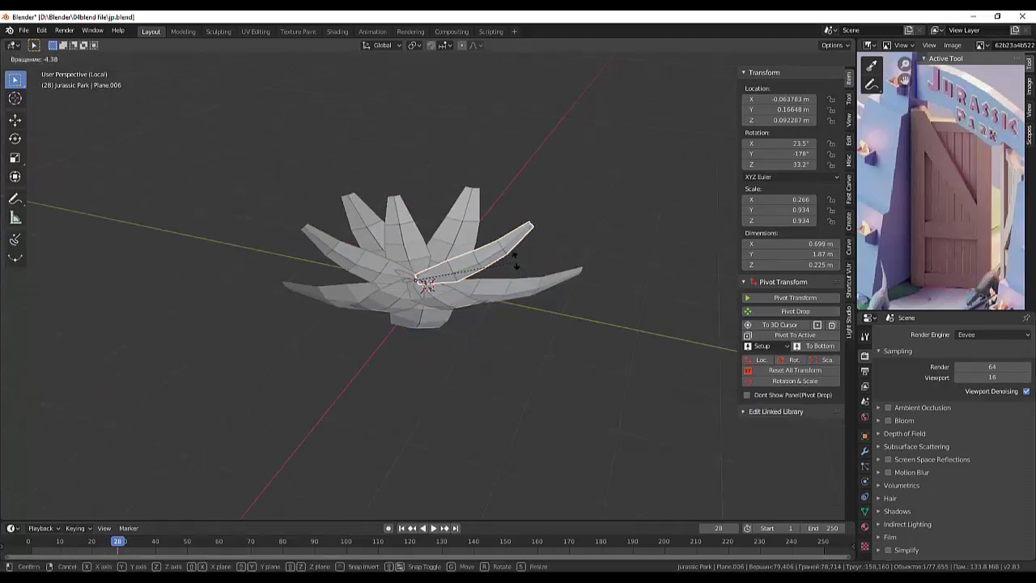
{"action": "left_click", "coordinate": [514, 259]}
{"action": "mouse_move", "coordinate": [539, 278]}
{"action": "middle_mouse_down"}
{"action": "mouse_move", "coordinate": [603, 307]}
{"action": "mouse_move", "coordinate": [646, 292]}
{"action": "mouse_move", "coordinate": [516, 275]}
{"action": "middle_mouse_up"}
- Tilt the next two inner leaves to different angles
{"action": "left_click", "coordinate": [499, 266]}
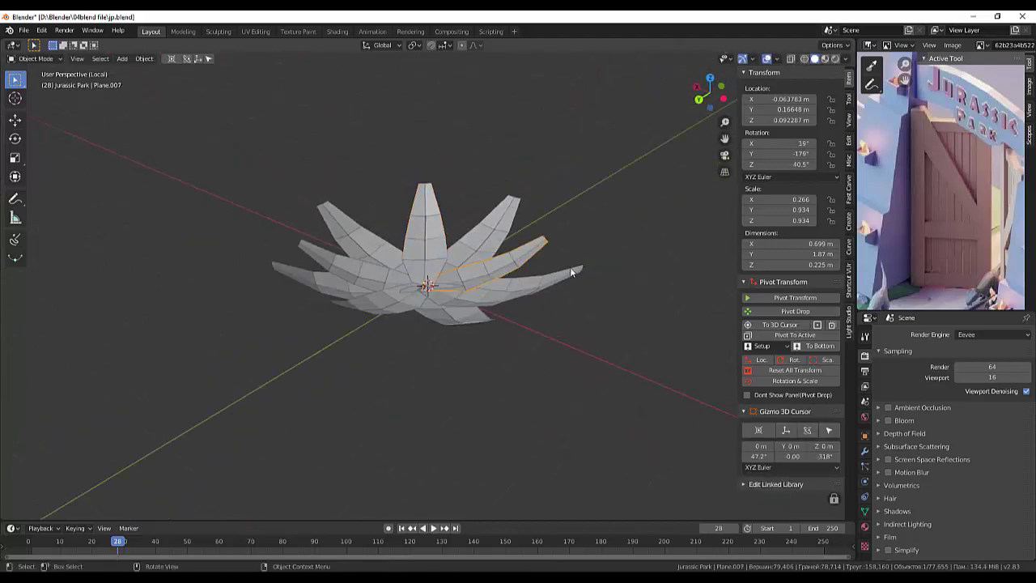
{"action": "key", "text": "r"}
{"action": "left_click", "coordinate": [584, 301]}
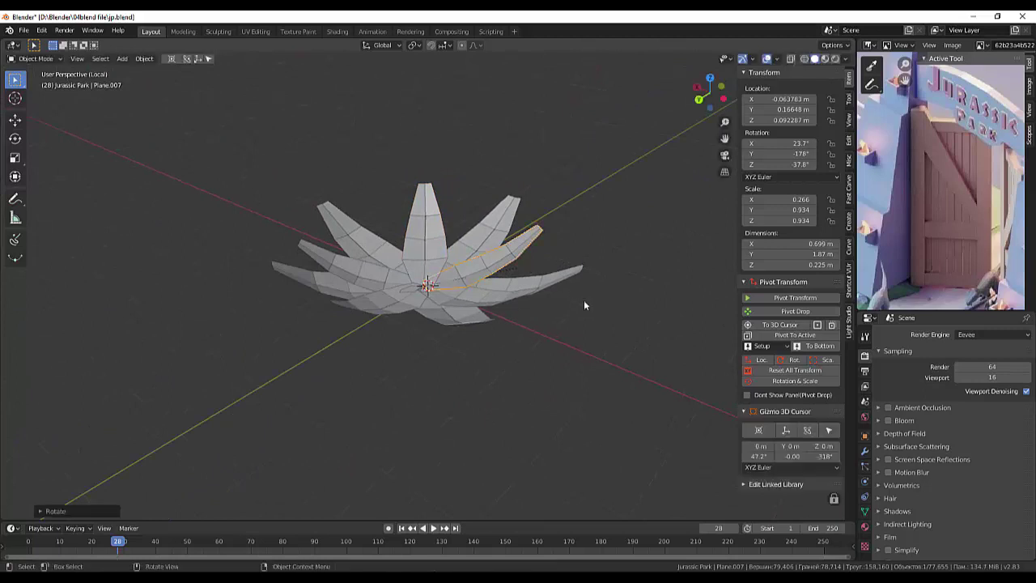
{"action": "mouse_move", "coordinate": [583, 301]}
{"action": "middle_mouse_down"}
{"action": "mouse_move", "coordinate": [633, 331]}
{"action": "mouse_move", "coordinate": [710, 314]}
{"action": "mouse_move", "coordinate": [632, 294]}
{"action": "mouse_move", "coordinate": [478, 280]}
{"action": "middle_mouse_up"}
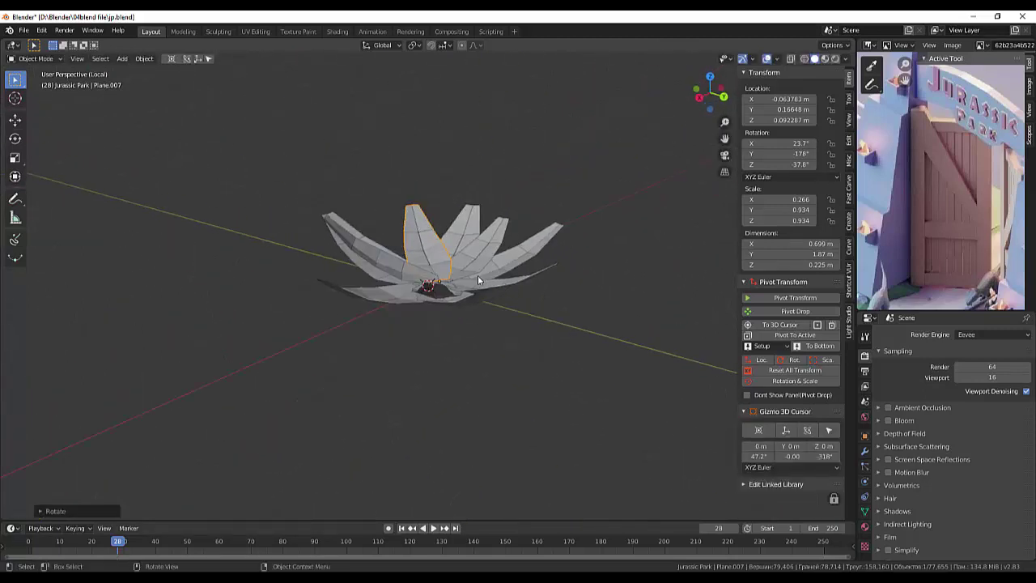
{"action": "left_click", "coordinate": [477, 258]}
{"action": "key", "text": "r"}
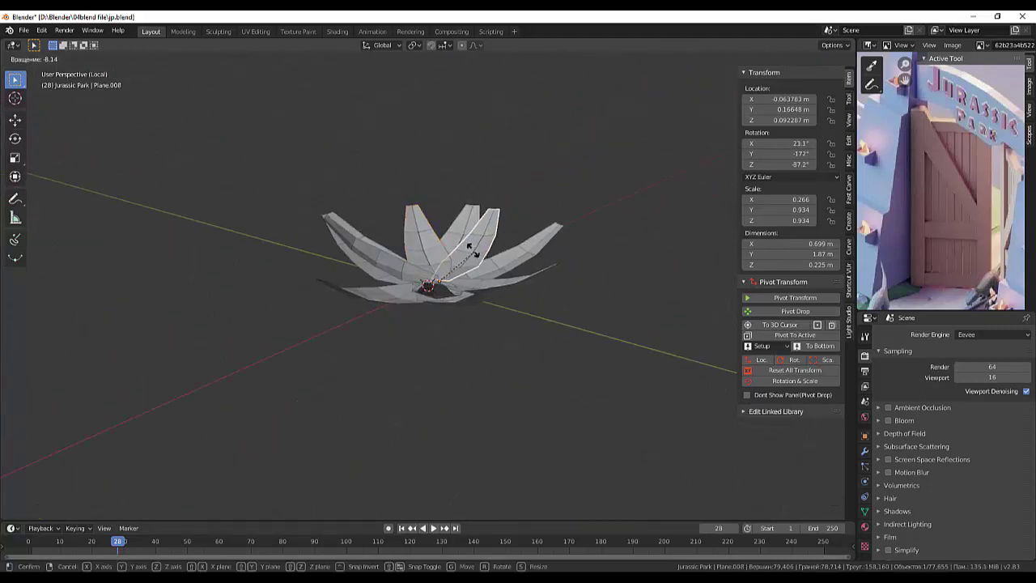
{"action": "left_click", "coordinate": [489, 316]}
{"action": "mouse_move", "coordinate": [489, 316]}
{"action": "middle_mouse_down"}
{"action": "mouse_move", "coordinate": [541, 358]}
{"action": "mouse_move", "coordinate": [503, 259]}
{"action": "middle_mouse_up"}
- Tilt the last two inner leaves, leaving Plane.010 at about X 39.4°
{"action": "left_click", "coordinate": [490, 254]}
{"action": "key", "text": "r"}
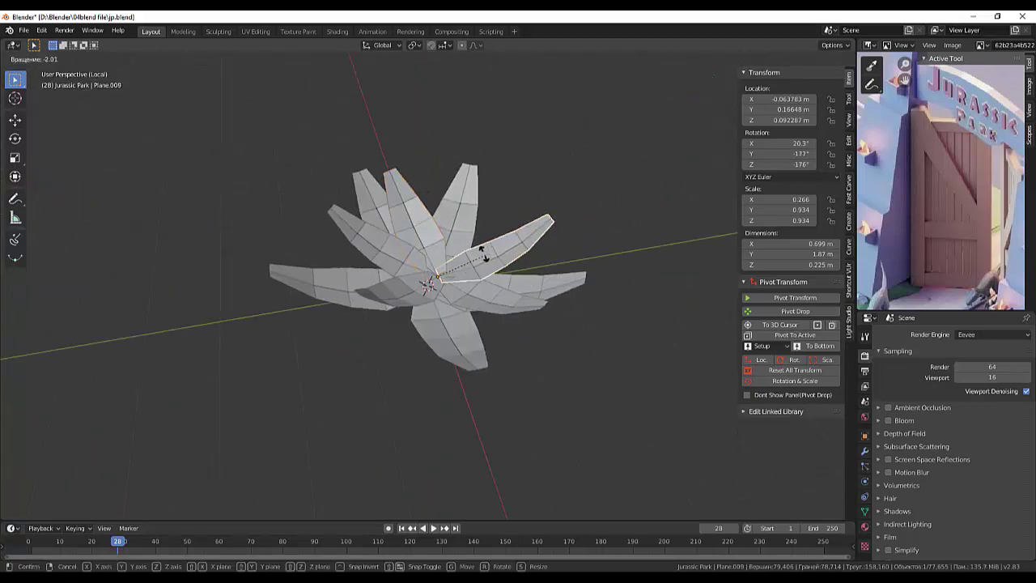
{"action": "left_click", "coordinate": [476, 252]}
{"action": "mouse_move", "coordinate": [475, 253]}
{"action": "middle_mouse_down"}
{"action": "mouse_move", "coordinate": [549, 312]}
{"action": "mouse_move", "coordinate": [518, 266]}
{"action": "middle_mouse_up"}
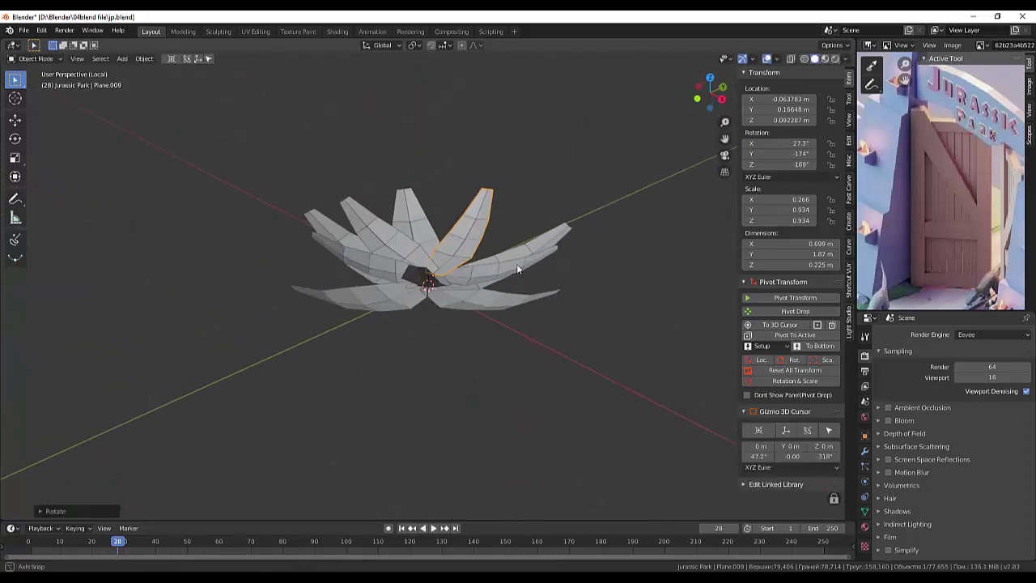
{"action": "left_click", "coordinate": [487, 265]}
{"action": "key", "text": "r"}
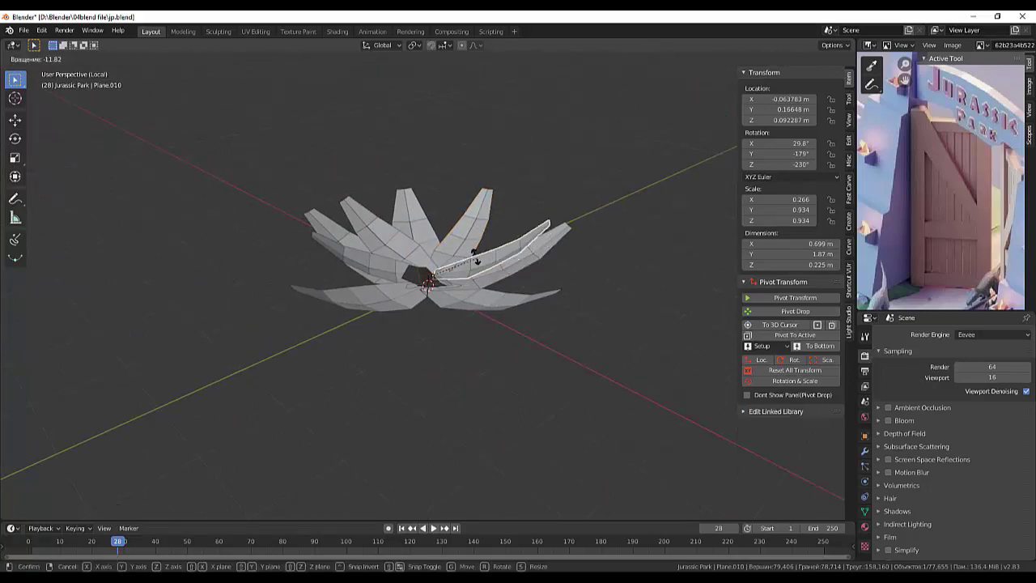
{"action": "left_click", "coordinate": [469, 257]}
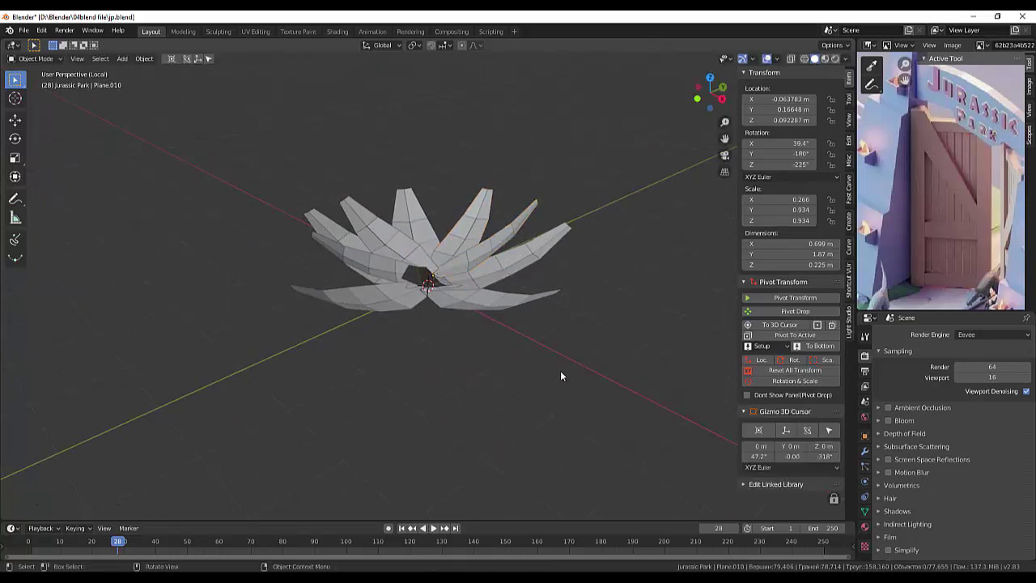
{"action": "mouse_move", "coordinate": [560, 370]}
{"action": "middle_mouse_down"}
{"action": "mouse_move", "coordinate": [582, 421]}
{"action": "mouse_move", "coordinate": [636, 332]}
{"action": "mouse_move", "coordinate": [683, 344]}
{"action": "mouse_move", "coordinate": [557, 405]}
{"action": "mouse_move", "coordinate": [494, 397]}
{"action": "middle_mouse_up"}
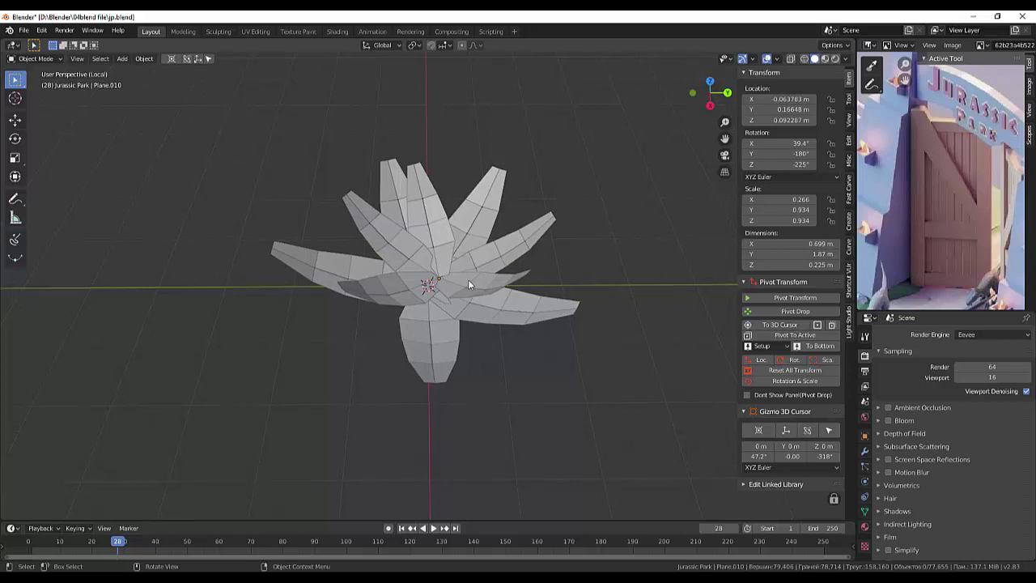
- Select the inner-ring leaf pieces and join them with Ctrl+J into Plane.009
{"action": "left_click", "coordinate": [441, 237]}
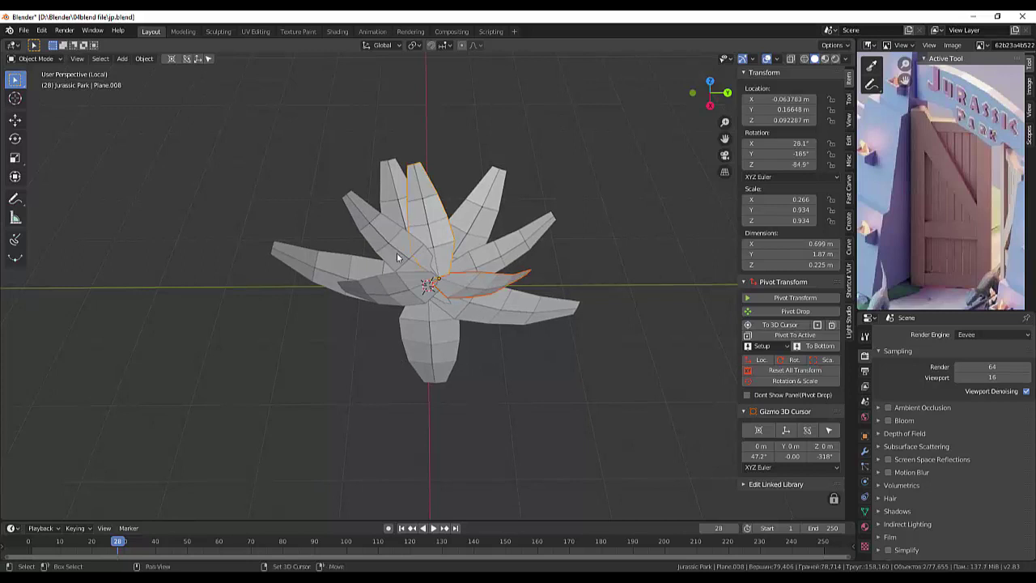
{"action": "left_click", "coordinate": [389, 289]}
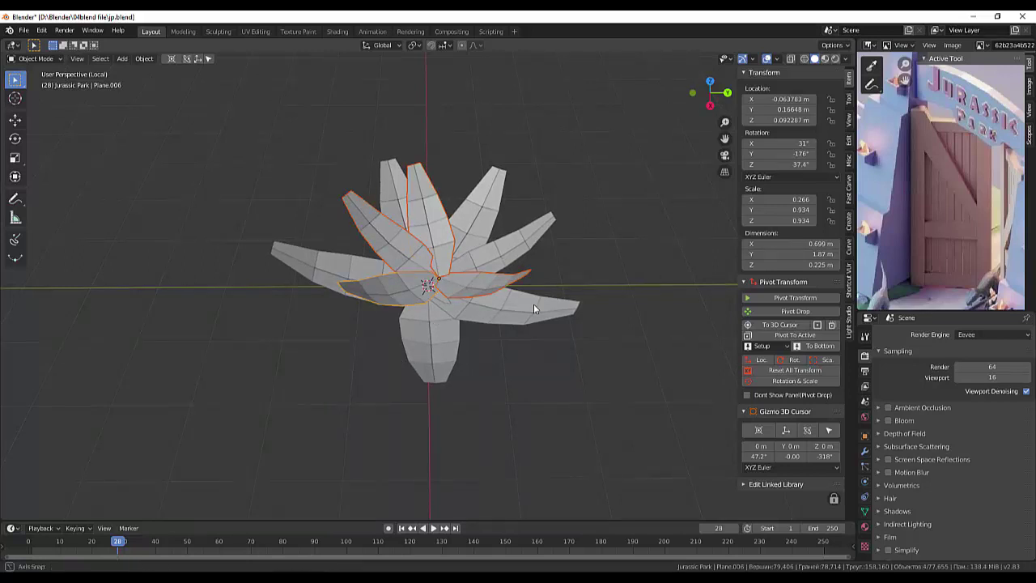
{"action": "mouse_move", "coordinate": [534, 304]}
{"action": "middle_mouse_down"}
{"action": "mouse_move", "coordinate": [589, 297]}
{"action": "mouse_move", "coordinate": [652, 327]}
{"action": "mouse_move", "coordinate": [526, 275]}
{"action": "middle_mouse_up"}
{"action": "left_click", "coordinate": [426, 223]}
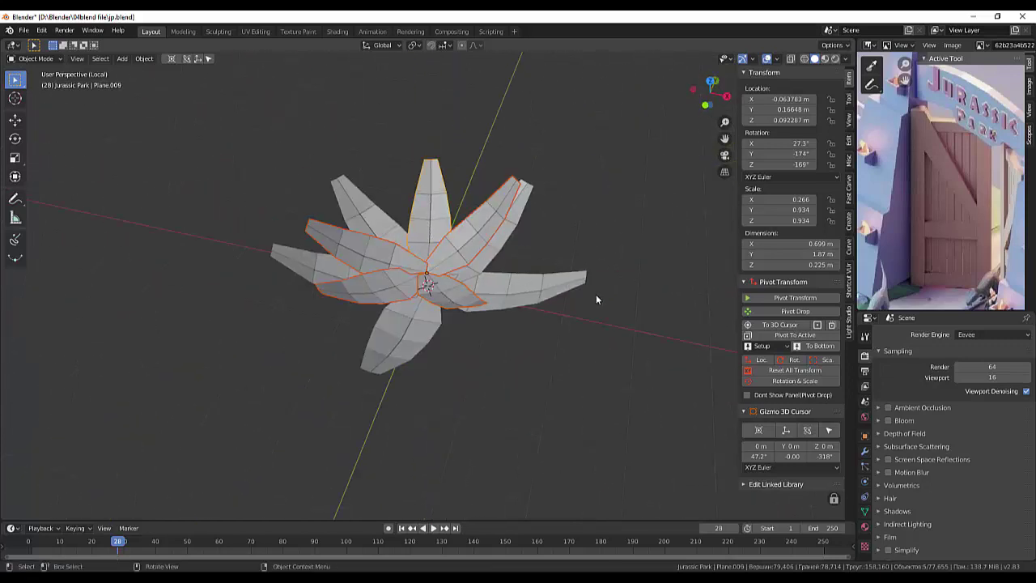
{"action": "key", "text": "ctrl+j"}
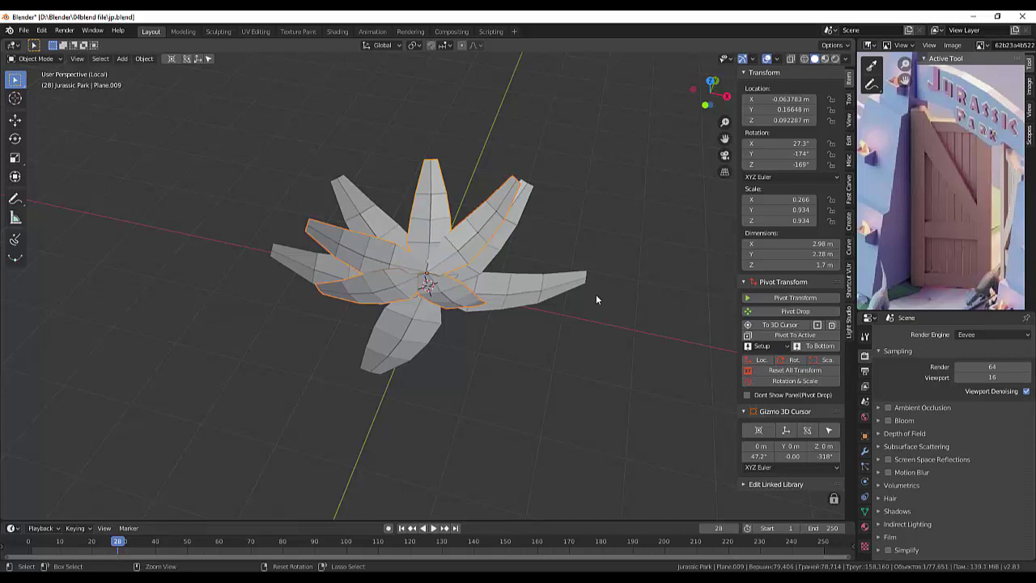
{"action": "left_click", "coordinate": [36, 58]}
- In Edit Mode, move the top leaf's tip vertex to bend its point
{"action": "left_click", "coordinate": [32, 84]}
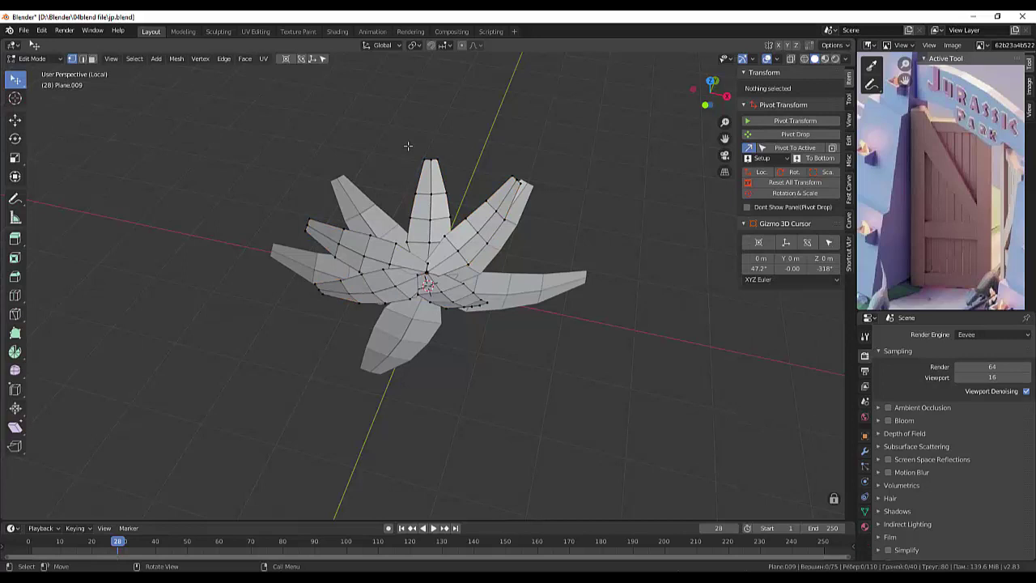
{"action": "left_click_drag", "start_coordinate": [407, 144], "coordinate": [450, 177]}
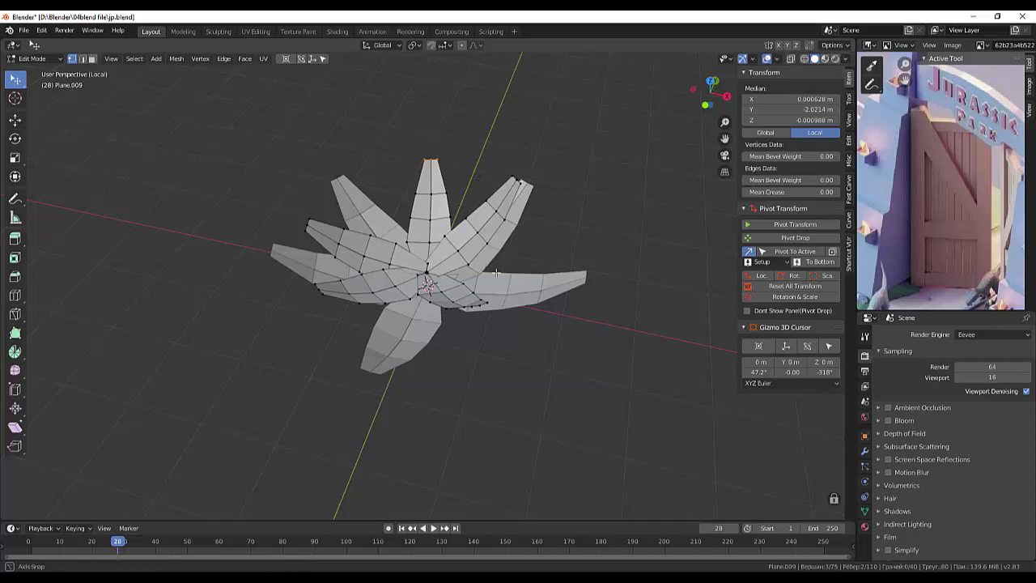
{"action": "middle_click_drag", "start_coordinate": [487, 265], "coordinate": [534, 305]}
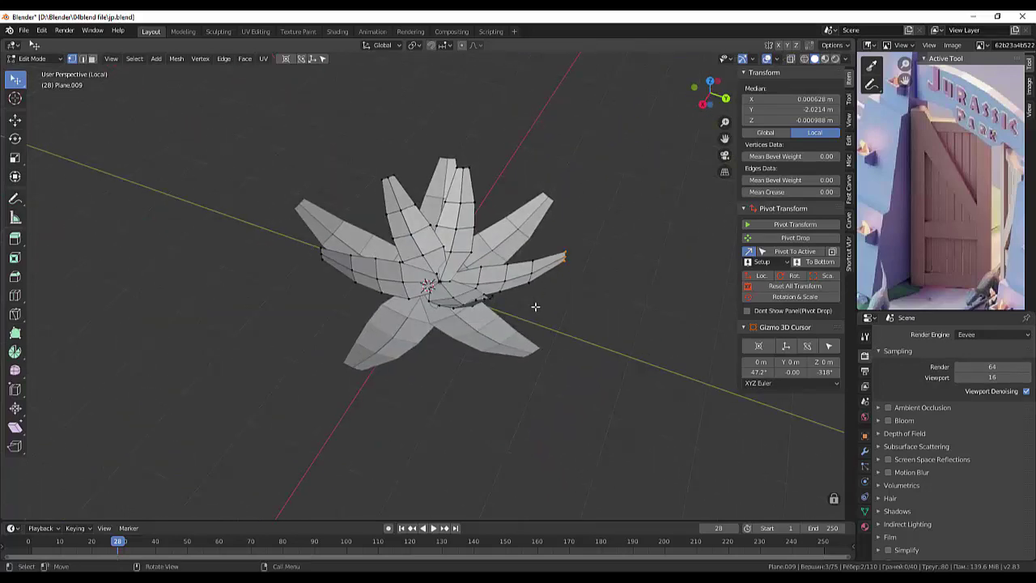
{"action": "key", "text": "g"}
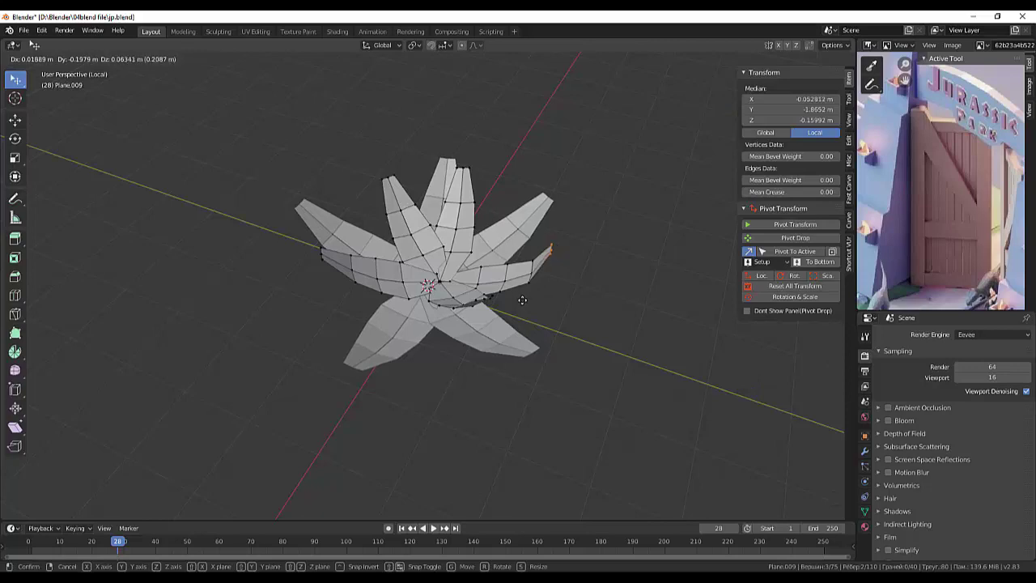
{"action": "left_click", "coordinate": [550, 301]}
{"action": "middle_click_drag", "start_coordinate": [549, 302], "coordinate": [446, 281]}
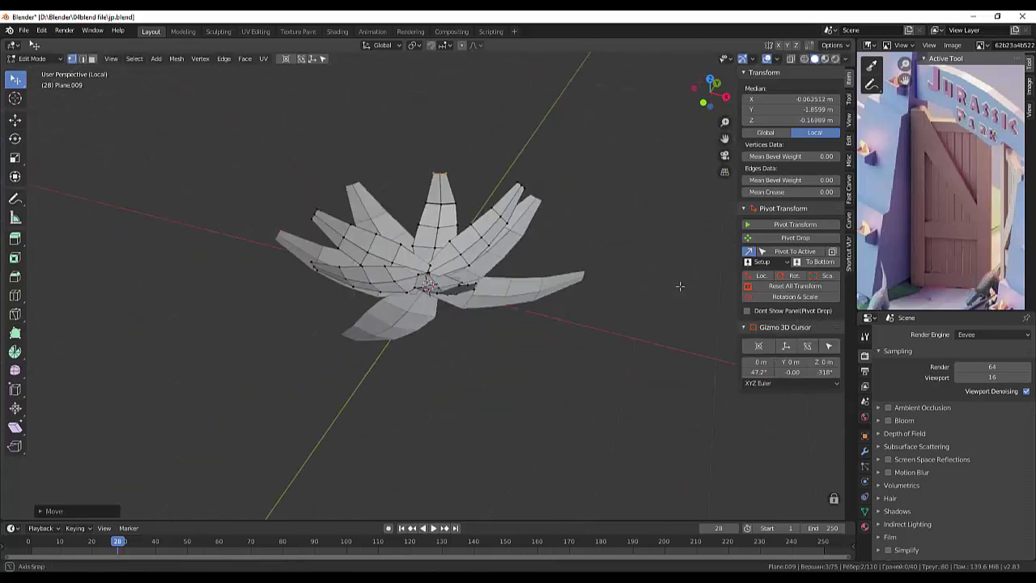
- Box-select the left leaf's tip vertices, move them, and clear the selection
{"action": "left_click", "coordinate": [305, 250]}
{"action": "key", "text": "b"}
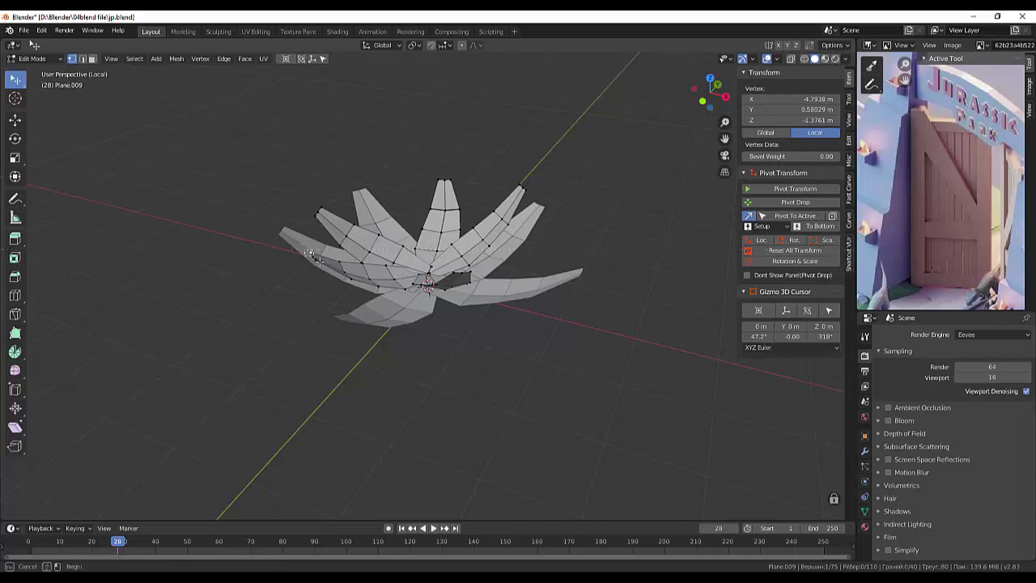
{"action": "left_click_drag", "start_coordinate": [304, 247], "coordinate": [328, 269]}
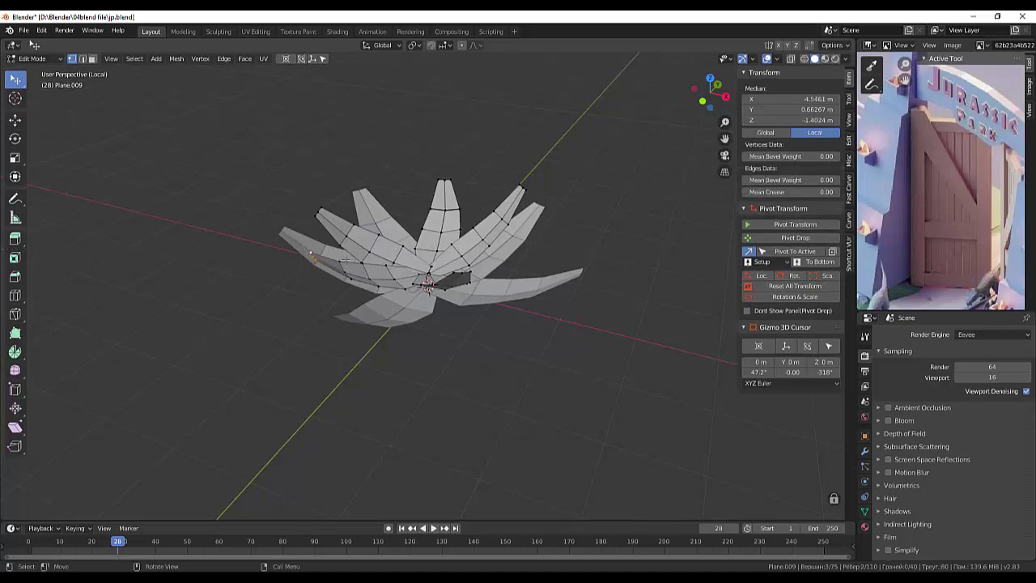
{"action": "key", "text": "g"}
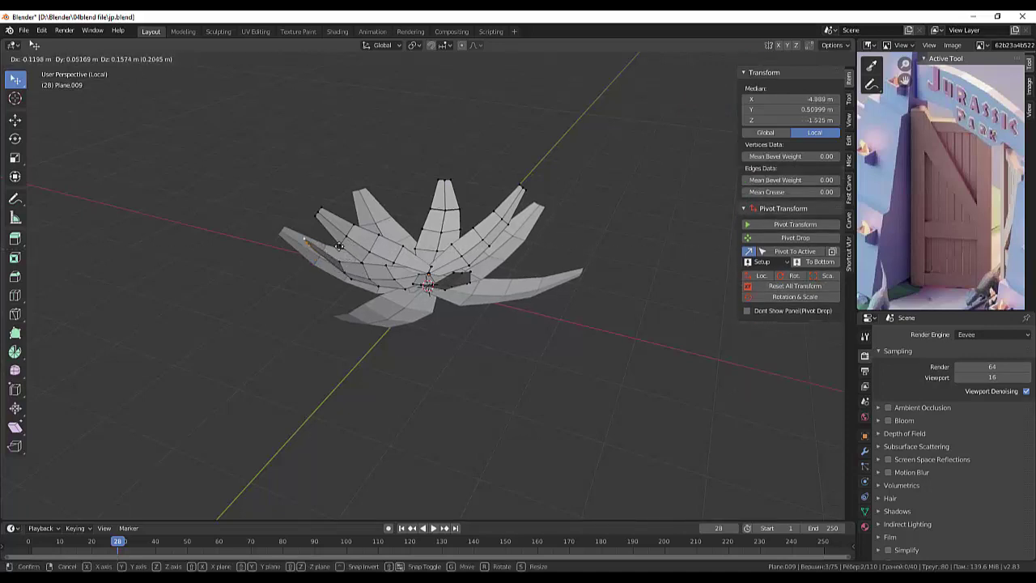
{"action": "left_click", "coordinate": [339, 246]}
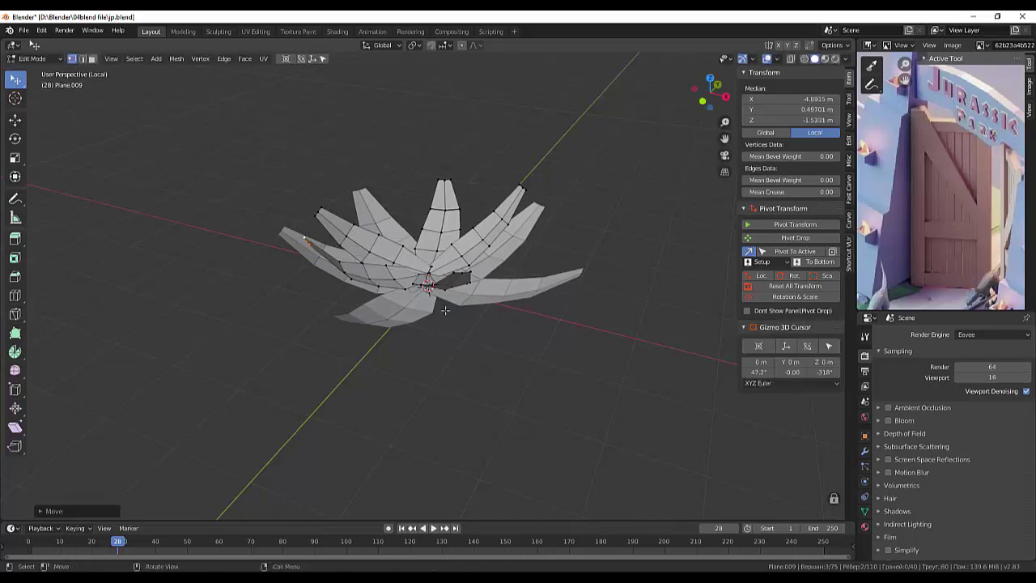
{"action": "left_click", "coordinate": [458, 317]}
{"action": "mouse_move", "coordinate": [488, 331]}
{"action": "middle_mouse_down"}
{"action": "mouse_move", "coordinate": [569, 344]}
{"action": "mouse_move", "coordinate": [505, 334]}
{"action": "mouse_move", "coordinate": [539, 313]}
{"action": "middle_mouse_up"}
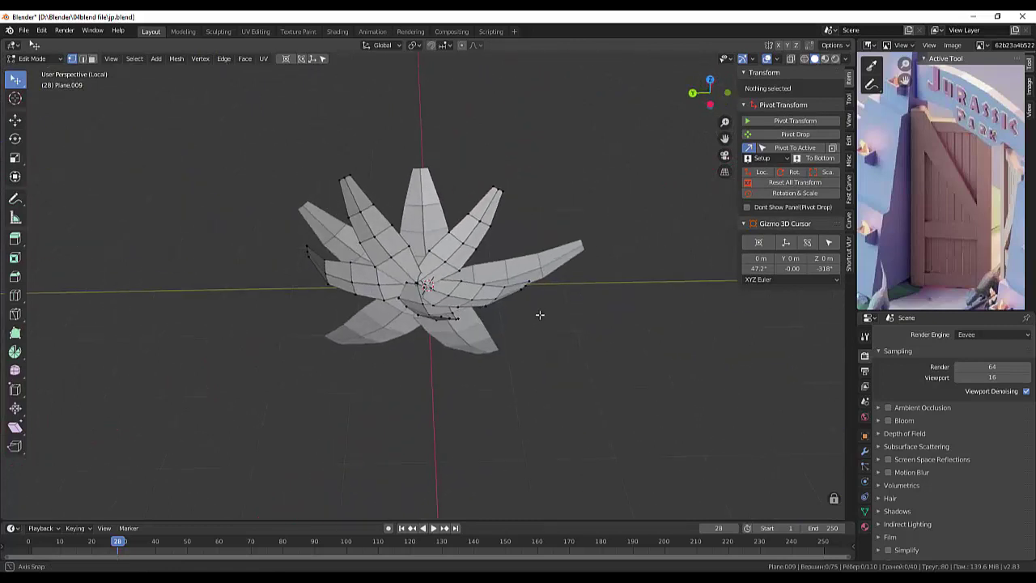
- In Object Mode, add a rotated copy of the leaf ring, then a raised copy above
{"action": "left_click", "coordinate": [40, 60]}
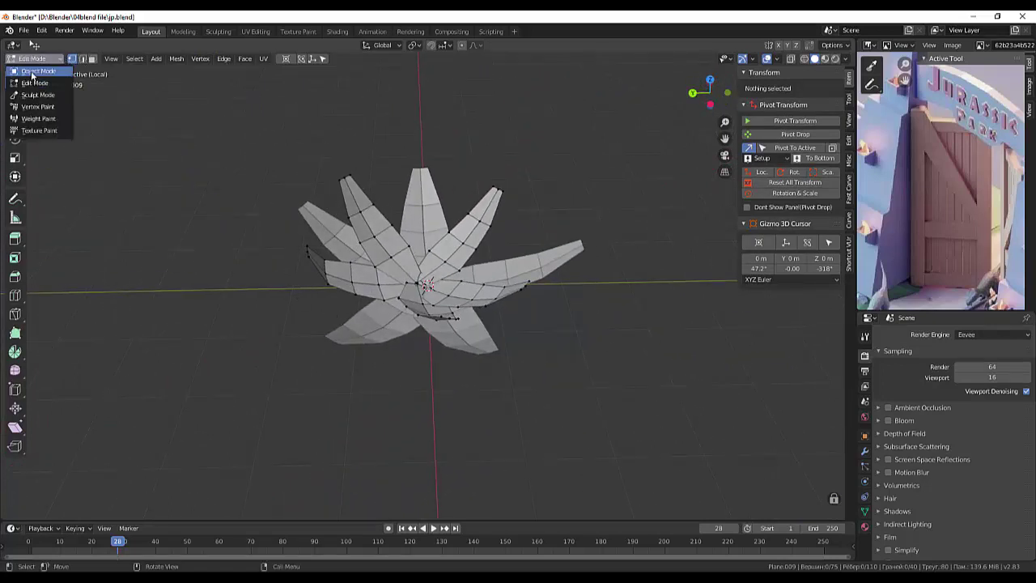
{"action": "left_click", "coordinate": [36, 71]}
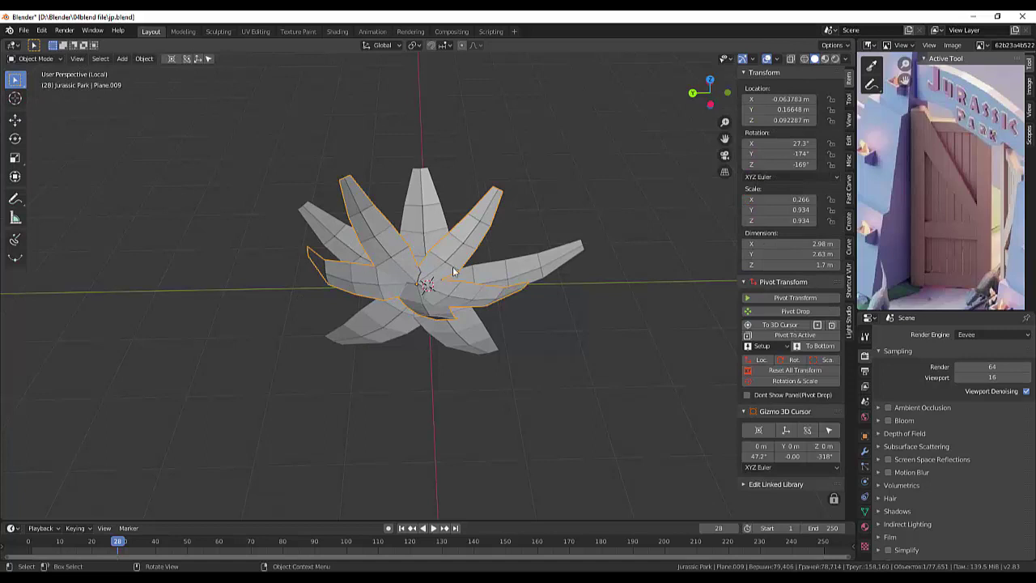
{"action": "key", "text": "shift+d"}
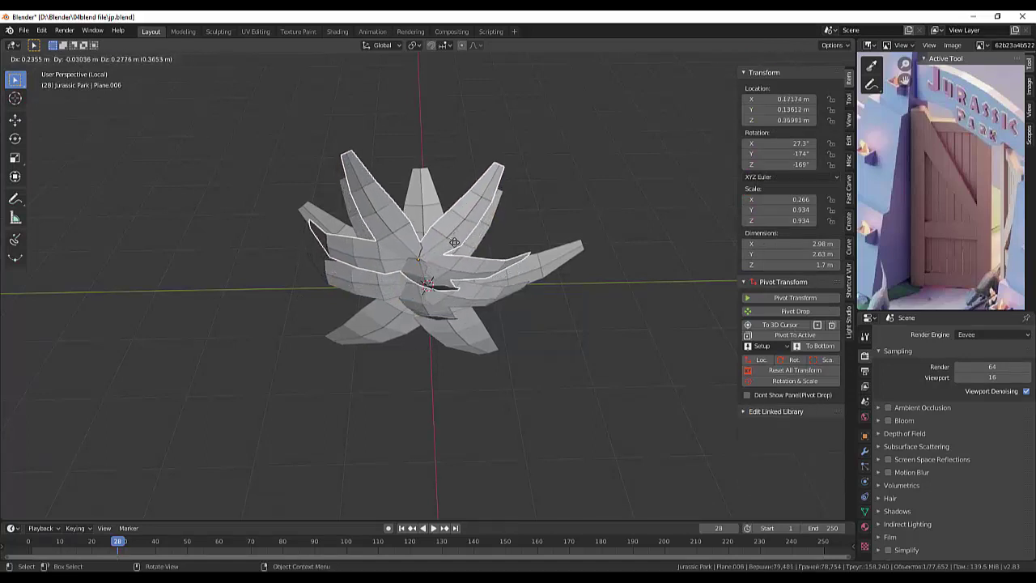
{"action": "key", "text": "r"}
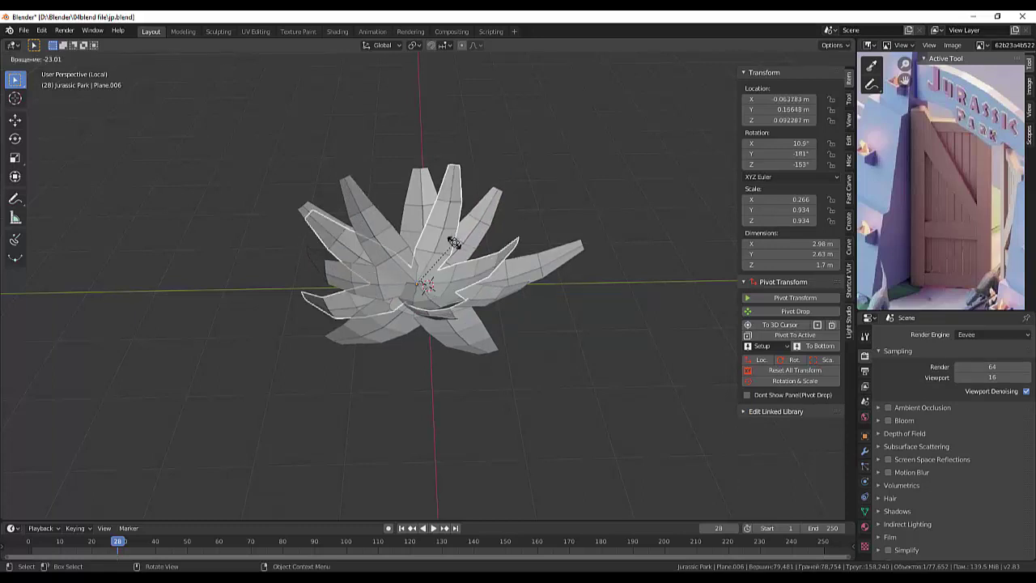
{"action": "left_click", "coordinate": [342, 223]}
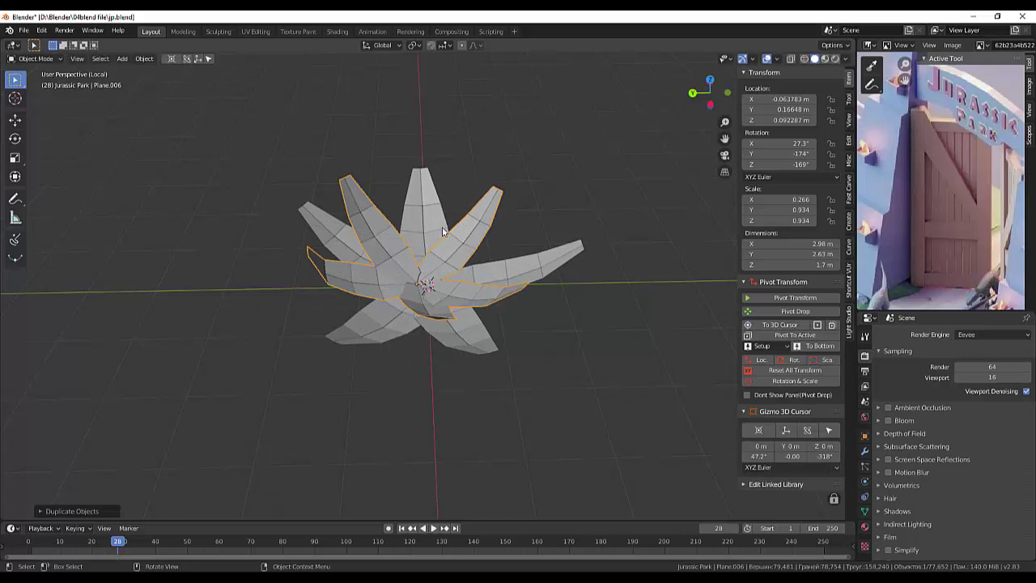
{"action": "mouse_move", "coordinate": [359, 225]}
{"action": "middle_mouse_down"}
{"action": "mouse_move", "coordinate": [452, 187]}
{"action": "mouse_move", "coordinate": [463, 195]}
{"action": "mouse_move", "coordinate": [447, 210]}
{"action": "middle_mouse_up"}
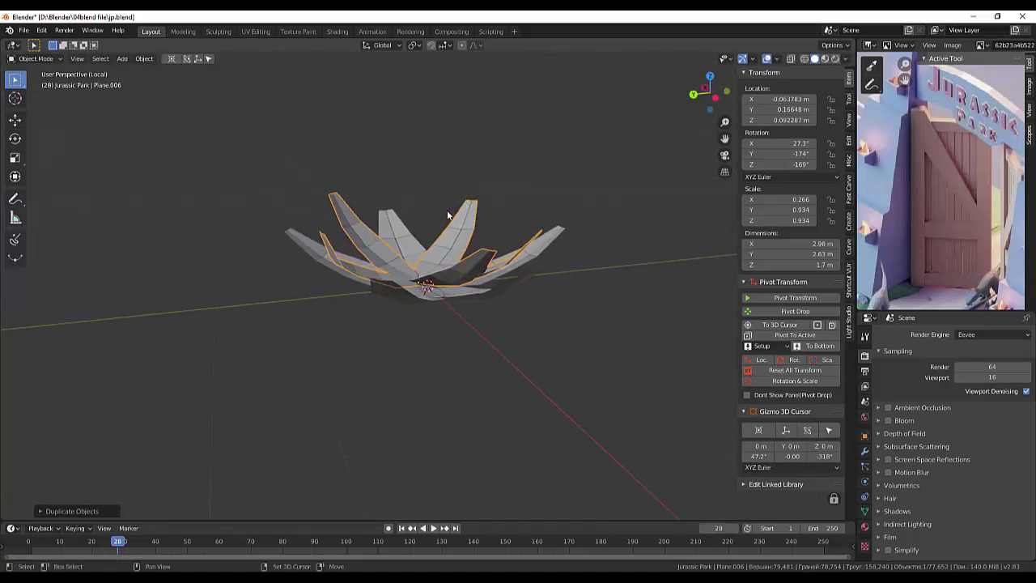
{"action": "key", "text": "shift+d"}
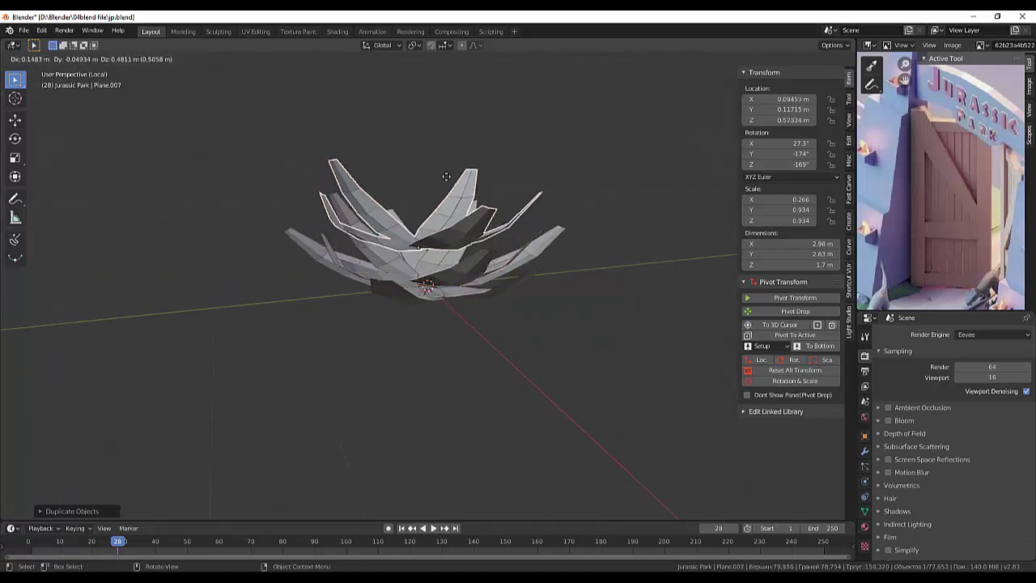
{"action": "left_click", "coordinate": [446, 181]}
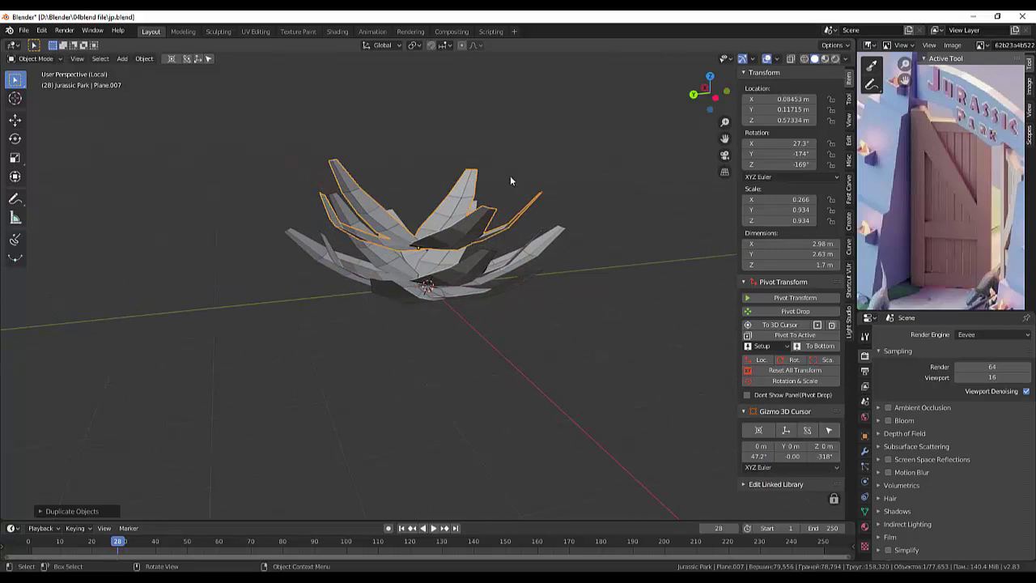
- Scale the raised copy Plane.007 down and rotate it about Z to −118°
{"action": "key", "text": "s"}
{"action": "left_click", "coordinate": [445, 208]}
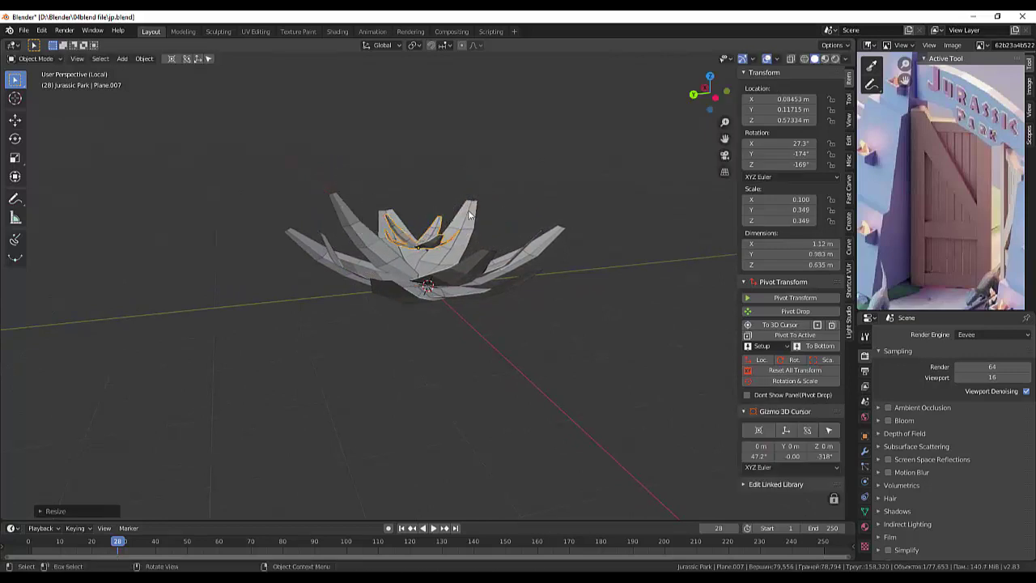
{"action": "middle_click_drag", "start_coordinate": [445, 208], "coordinate": [438, 263]}
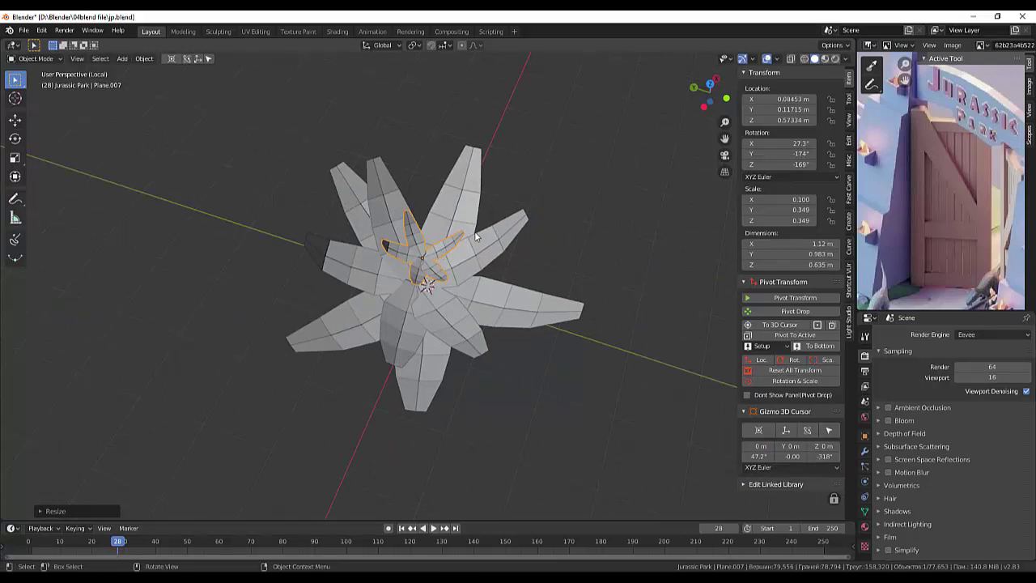
{"action": "key", "text": "r"}
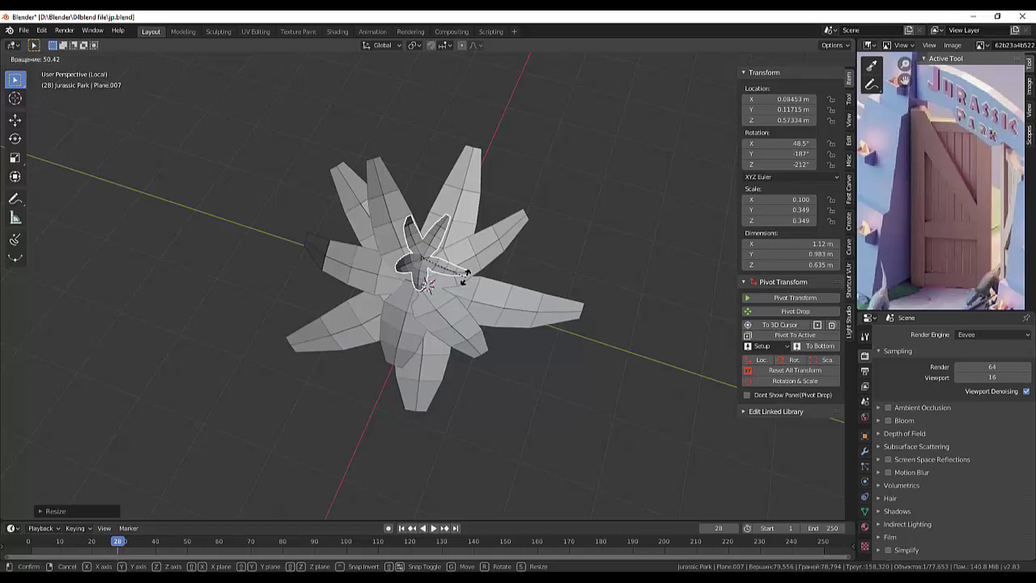
{"action": "key", "text": "z"}
{"action": "left_click", "coordinate": [467, 277]}
{"action": "middle_click_drag", "start_coordinate": [505, 265], "coordinate": [513, 214]}
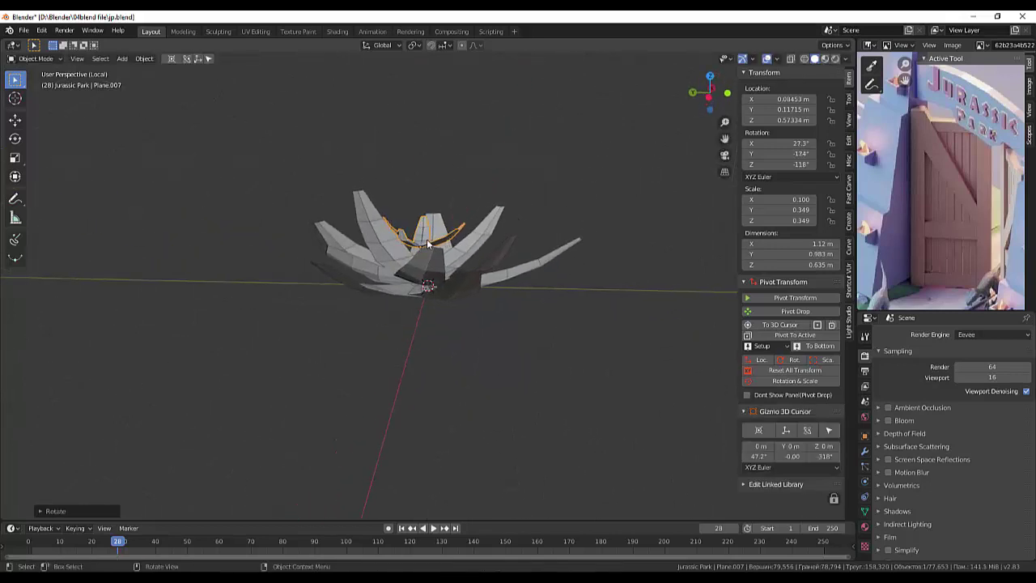
{"action": "mouse_move", "coordinate": [427, 243]}
{"action": "middle_mouse_down"}
{"action": "mouse_move", "coordinate": [463, 249]}
{"action": "mouse_move", "coordinate": [421, 258]}
{"action": "middle_mouse_up"}
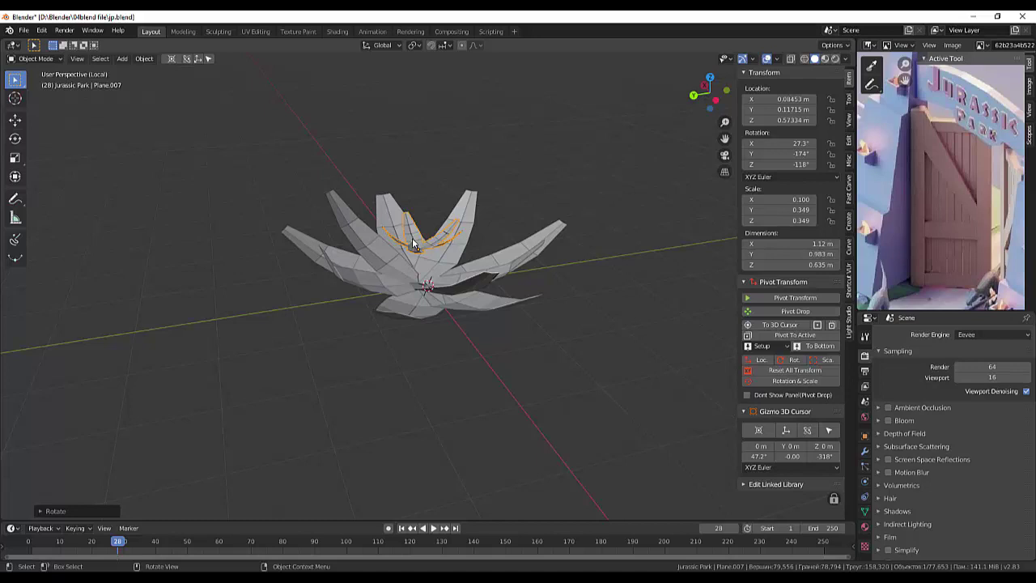
- Raise the small inner petal layer and its centre piece along Z
{"action": "key", "text": "g"}
{"action": "key", "text": "z"}
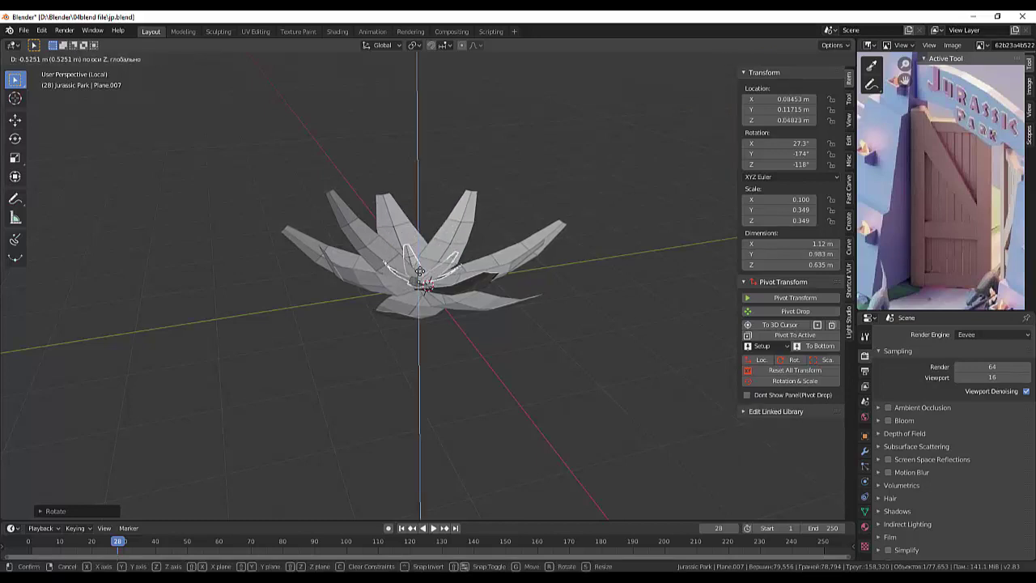
{"action": "left_click", "coordinate": [392, 312]}
{"action": "mouse_move", "coordinate": [396, 373]}
{"action": "middle_mouse_down"}
{"action": "mouse_move", "coordinate": [624, 378]}
{"action": "mouse_move", "coordinate": [594, 364]}
{"action": "middle_mouse_up"}
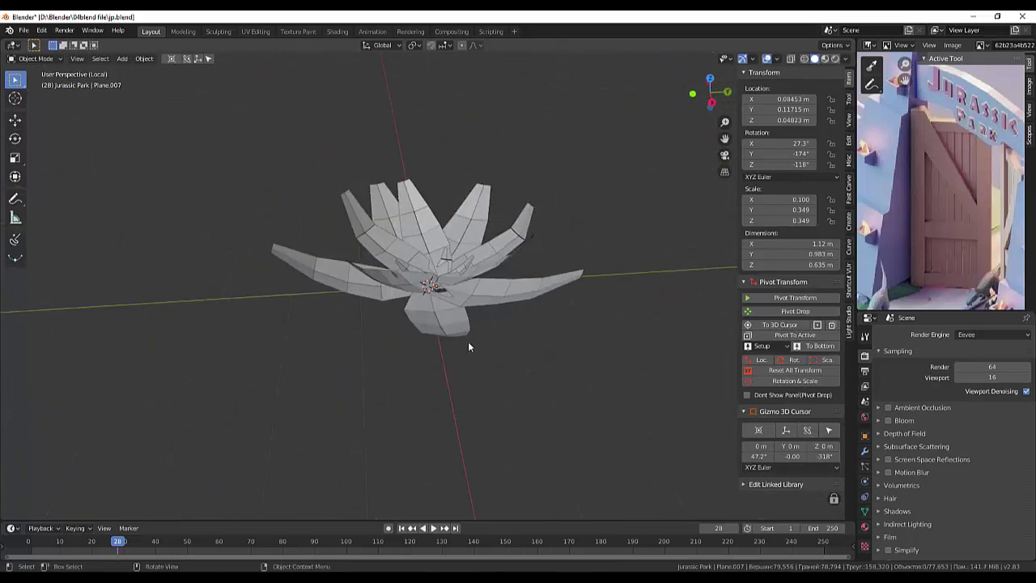
{"action": "left_click", "coordinate": [444, 256]}
{"action": "key", "text": "g"}
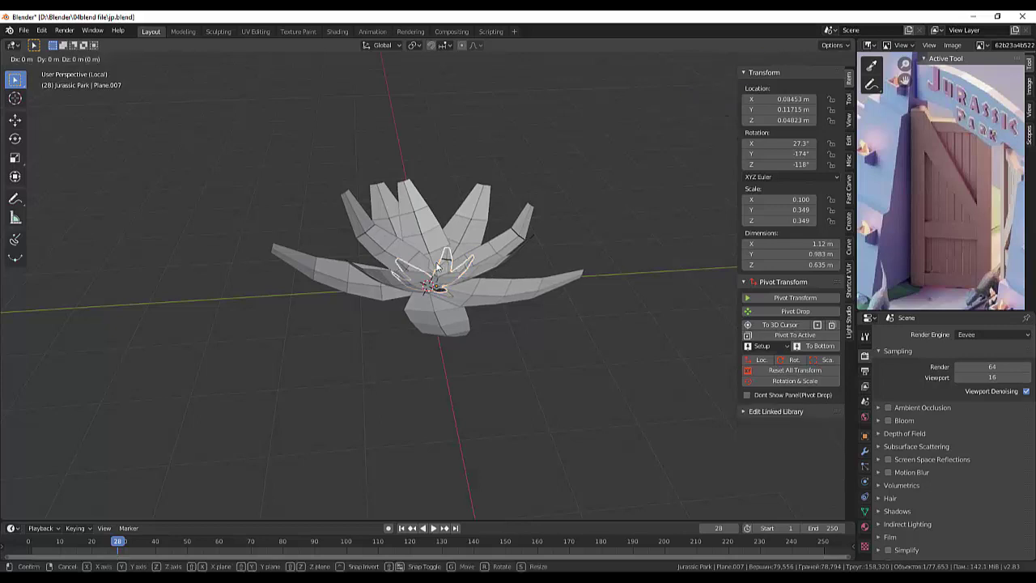
{"action": "key", "text": "z"}
{"action": "left_click", "coordinate": [442, 348]}
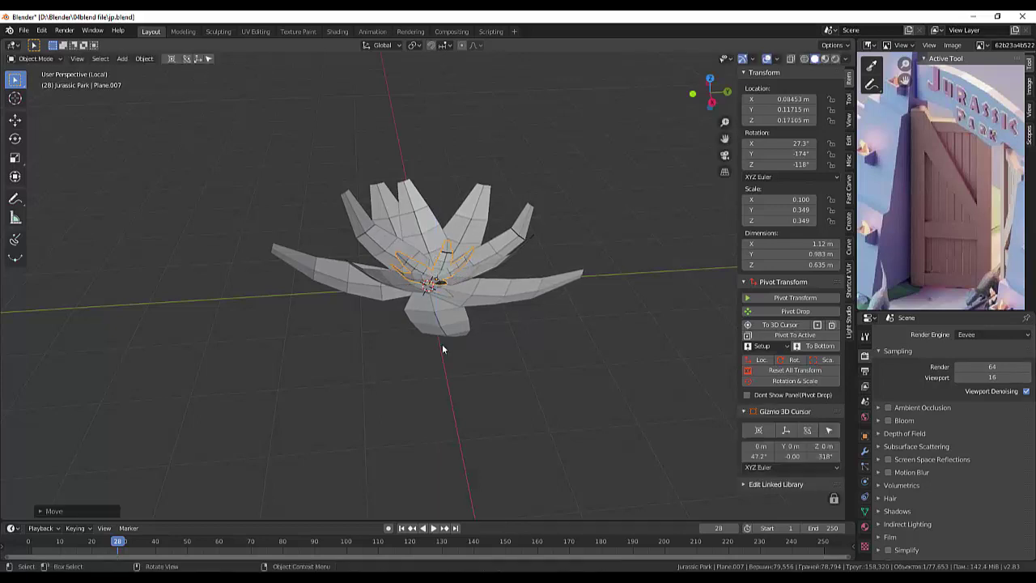
- Shift the outer layer Plane.009 and inner layer Plane.007 so the layers stack
{"action": "middle_click_drag", "start_coordinate": [484, 354], "coordinate": [636, 331]}
{"action": "scroll", "coordinate": [501, 305], "scroll_direction": "up", "scroll_amount": 1}
{"action": "scroll", "coordinate": [502, 305], "scroll_direction": "up", "scroll_amount": 2}
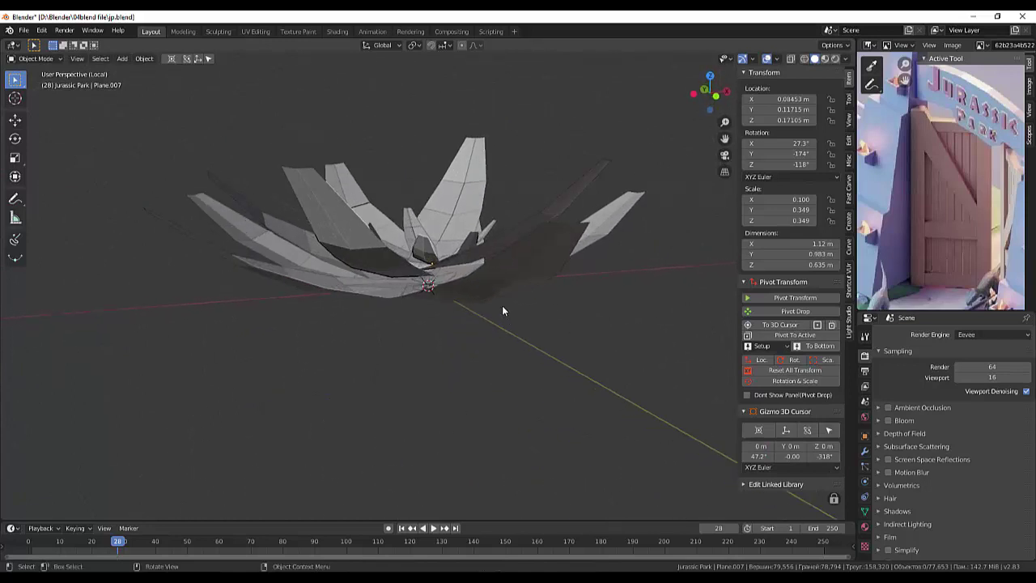
{"action": "scroll", "coordinate": [502, 305], "scroll_direction": "up", "scroll_amount": 2}
{"action": "left_click", "coordinate": [410, 275]}
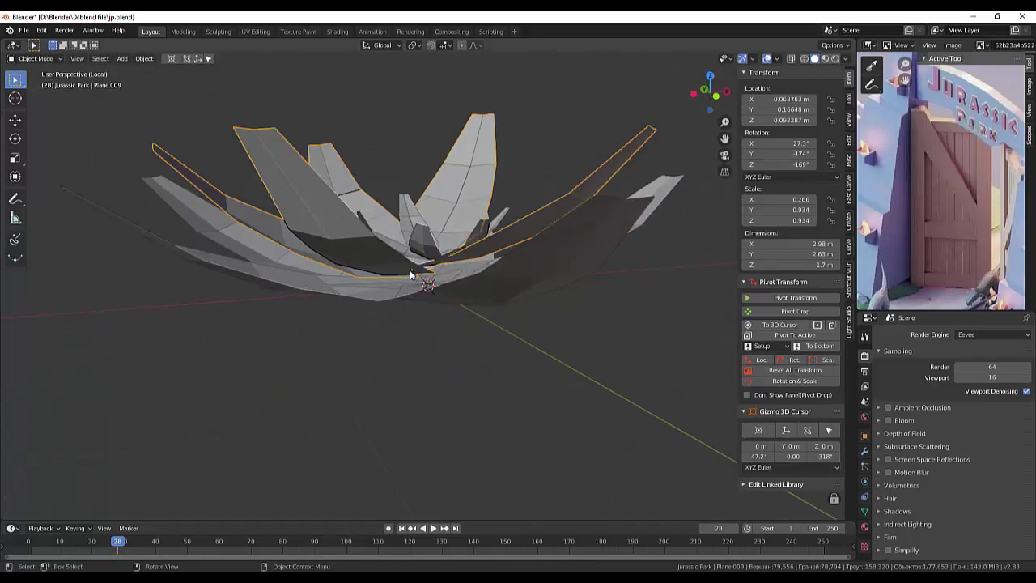
{"action": "key", "text": "g"}
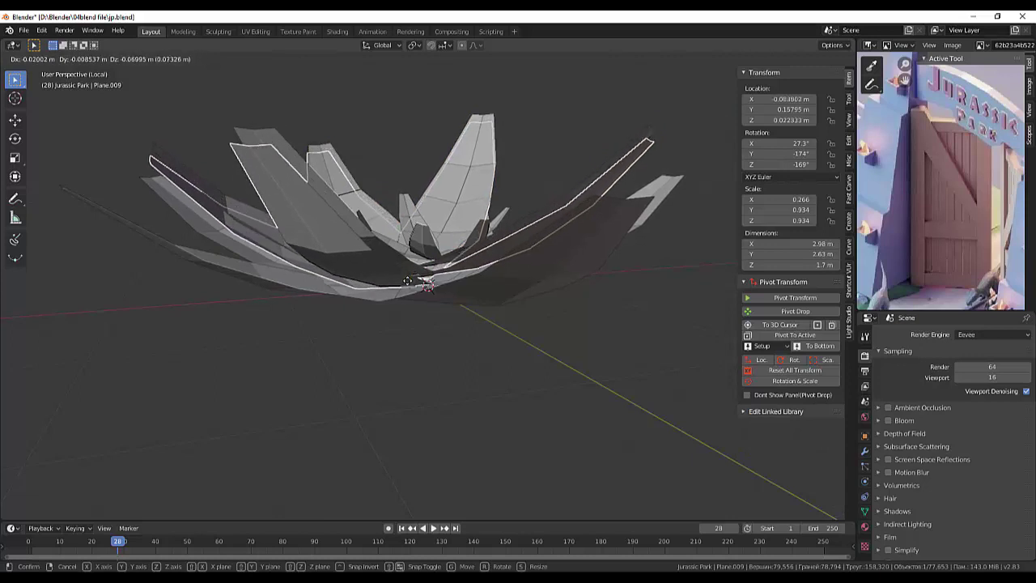
{"action": "left_click", "coordinate": [409, 278]}
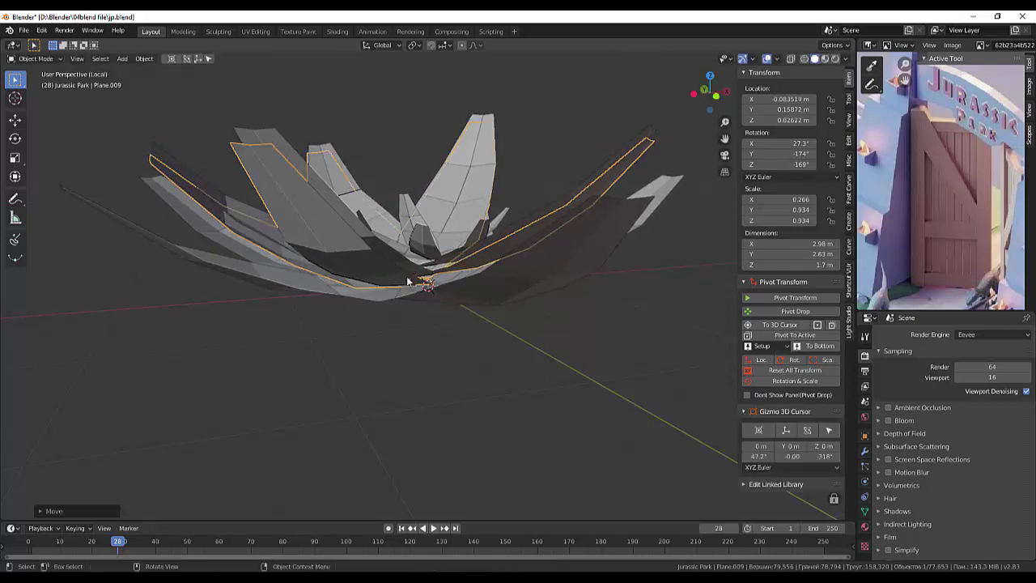
{"action": "left_click", "coordinate": [420, 251]}
{"action": "key", "text": "g"}
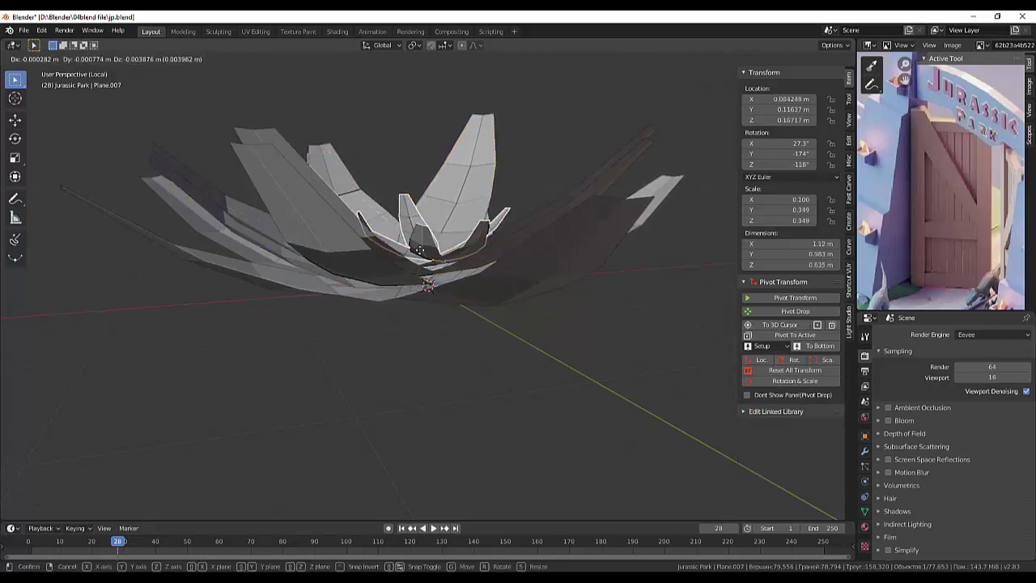
{"action": "left_click", "coordinate": [419, 252]}
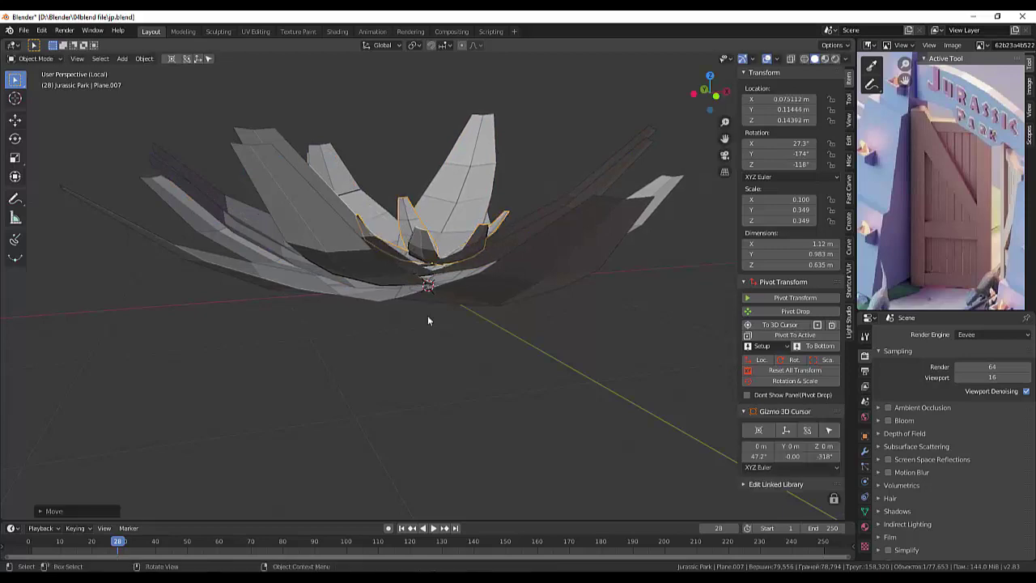
{"action": "scroll", "coordinate": [456, 361], "scroll_direction": "down", "scroll_amount": 3}
{"action": "mouse_move", "coordinate": [457, 367]}
{"action": "middle_mouse_down"}
{"action": "mouse_move", "coordinate": [506, 424]}
{"action": "mouse_move", "coordinate": [385, 396]}
{"action": "middle_mouse_up"}
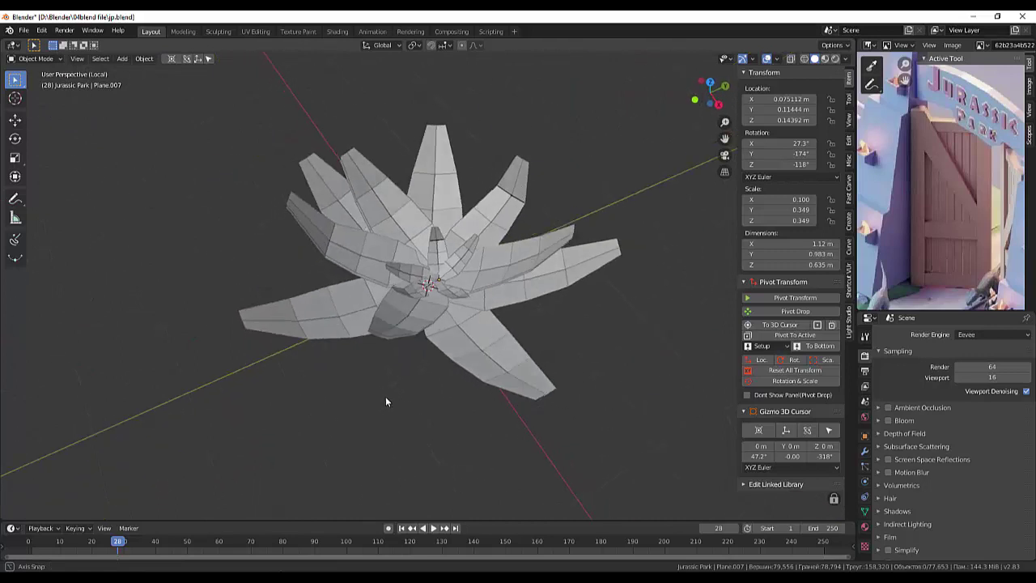
- Raise the inner petals vertically and keep the viewport in solid shading
{"action": "left_click", "coordinate": [443, 271]}
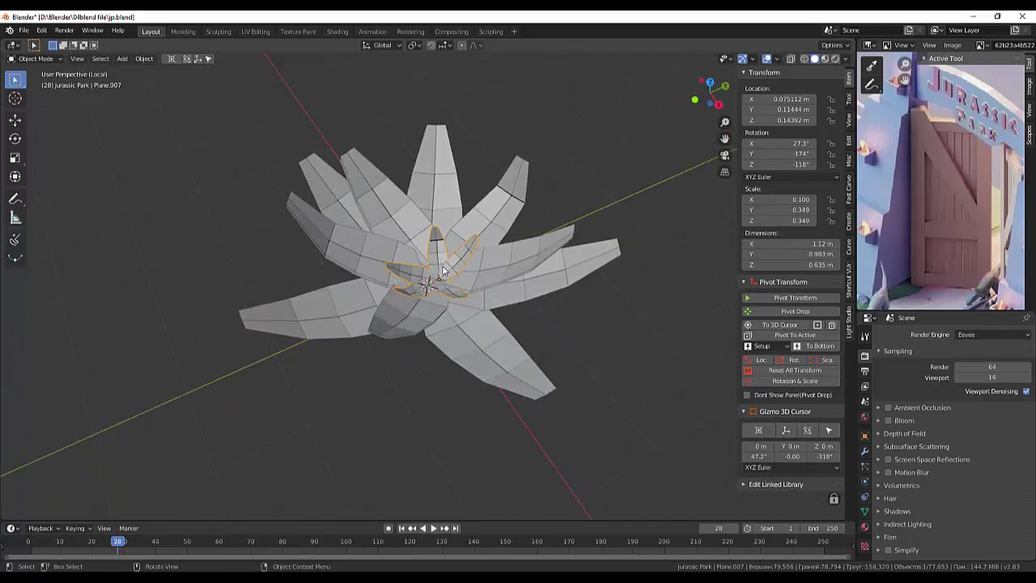
{"action": "key", "text": "g"}
{"action": "key", "text": "z"}
{"action": "left_click", "coordinate": [445, 255]}
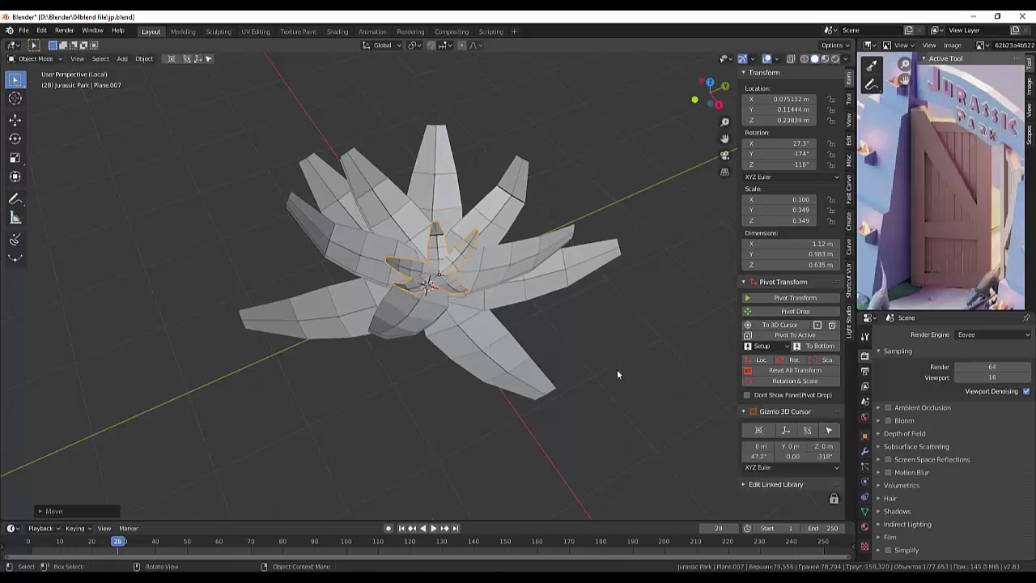
{"action": "left_click", "coordinate": [600, 364]}
{"action": "mouse_move", "coordinate": [601, 364]}
{"action": "middle_mouse_down"}
{"action": "mouse_move", "coordinate": [718, 314]}
{"action": "mouse_move", "coordinate": [780, 330]}
{"action": "mouse_move", "coordinate": [19, 322]}
{"action": "middle_mouse_up"}
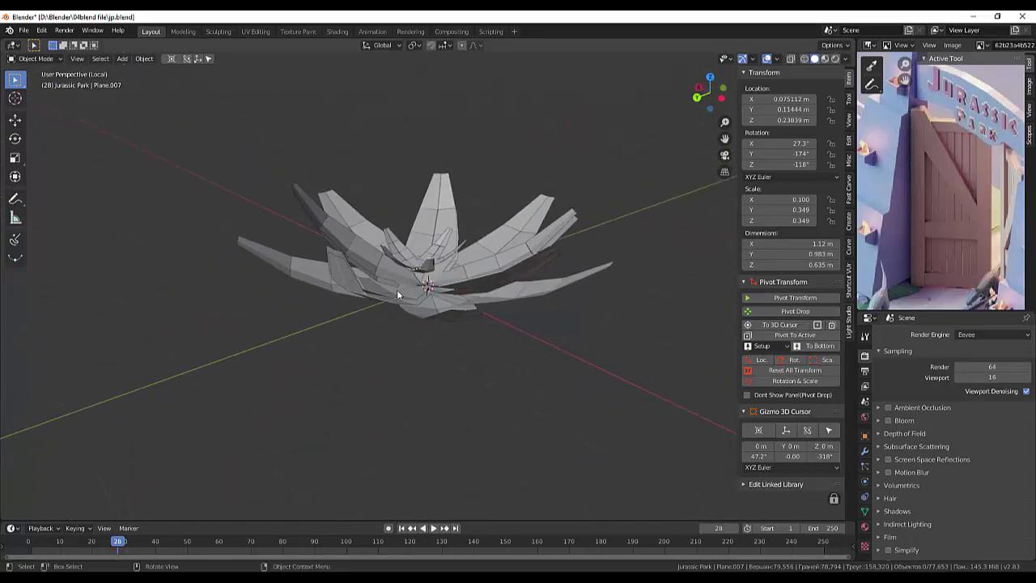
{"action": "key", "text": "z"}
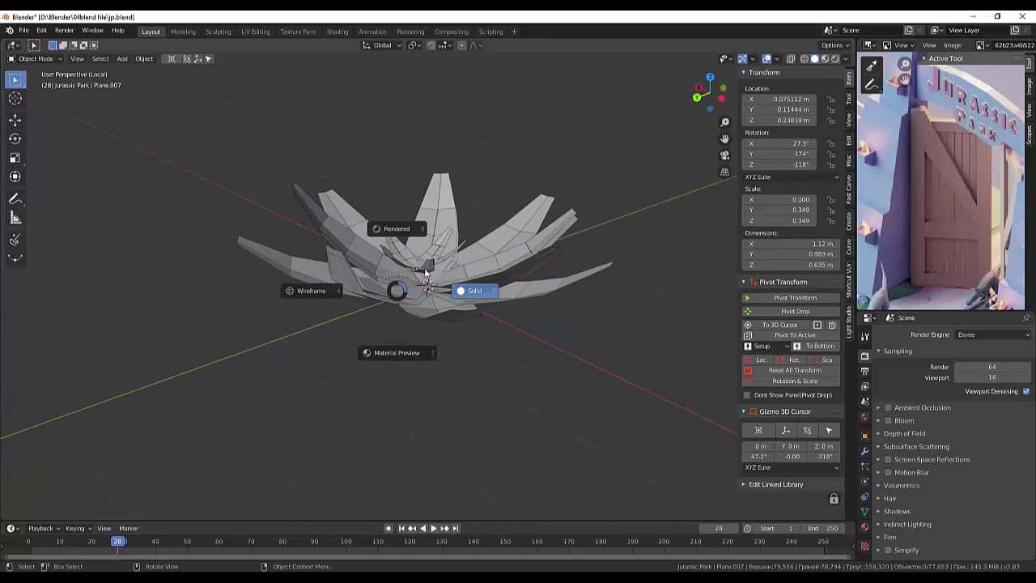
{"action": "left_click", "coordinate": [427, 276]}
- Lift inner piece Plane.007 further and centre it in the star-shaped flower
{"action": "left_click", "coordinate": [427, 269]}
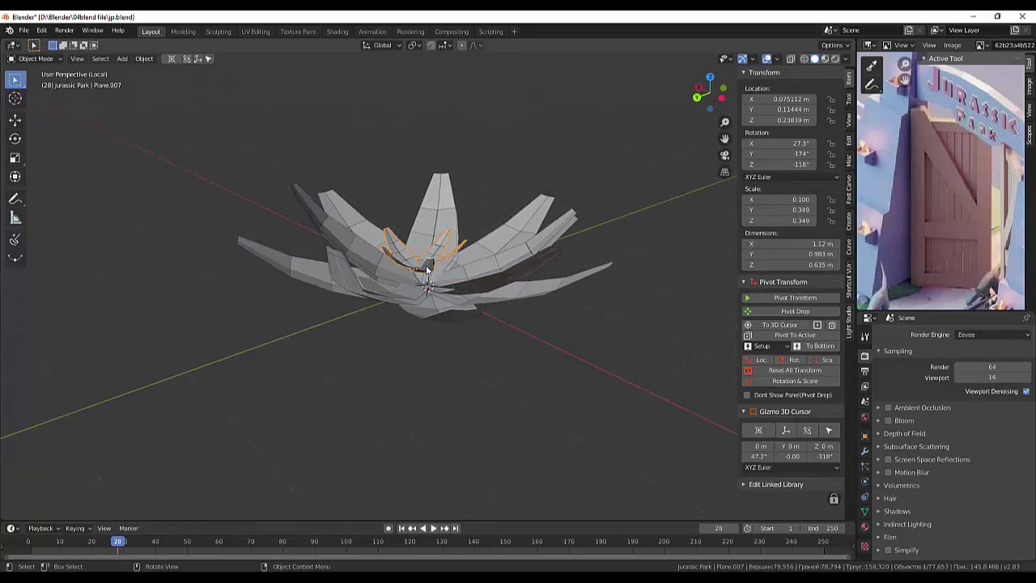
{"action": "key", "text": "g"}
{"action": "key", "text": "z"}
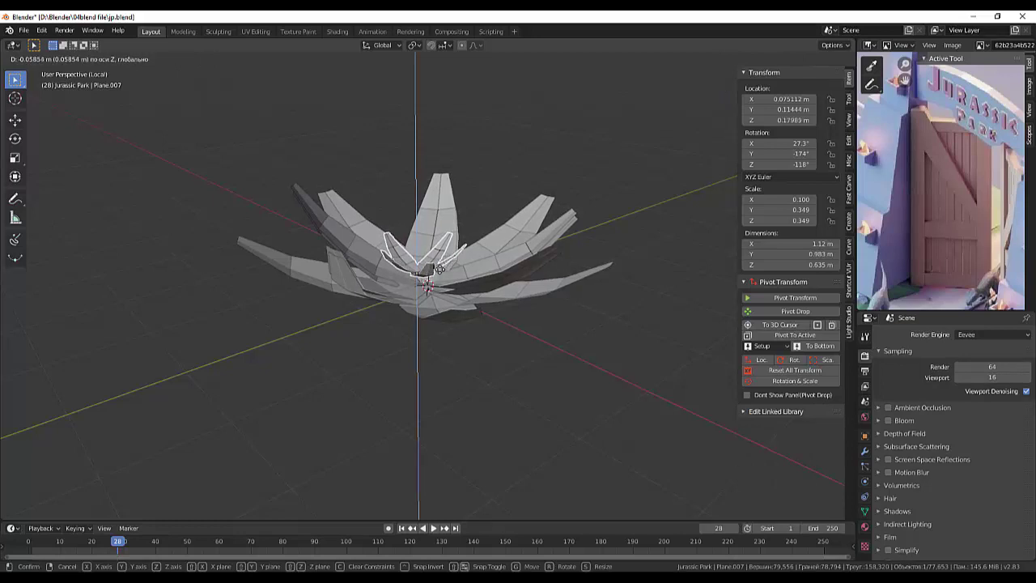
{"action": "left_click", "coordinate": [436, 270]}
{"action": "key", "text": "g"}
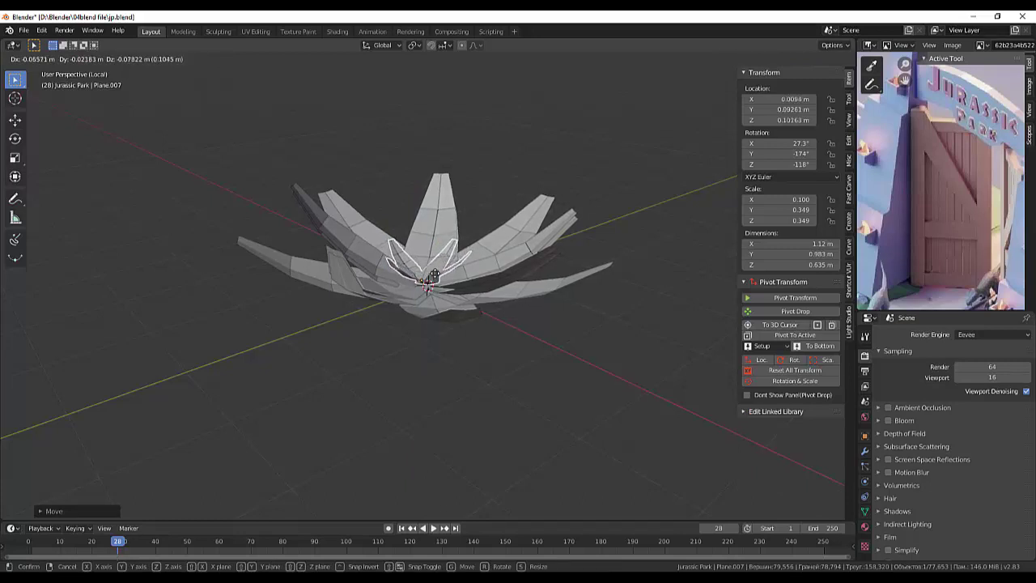
{"action": "left_click", "coordinate": [436, 269]}
{"action": "middle_click_drag", "start_coordinate": [437, 279], "coordinate": [422, 379]}
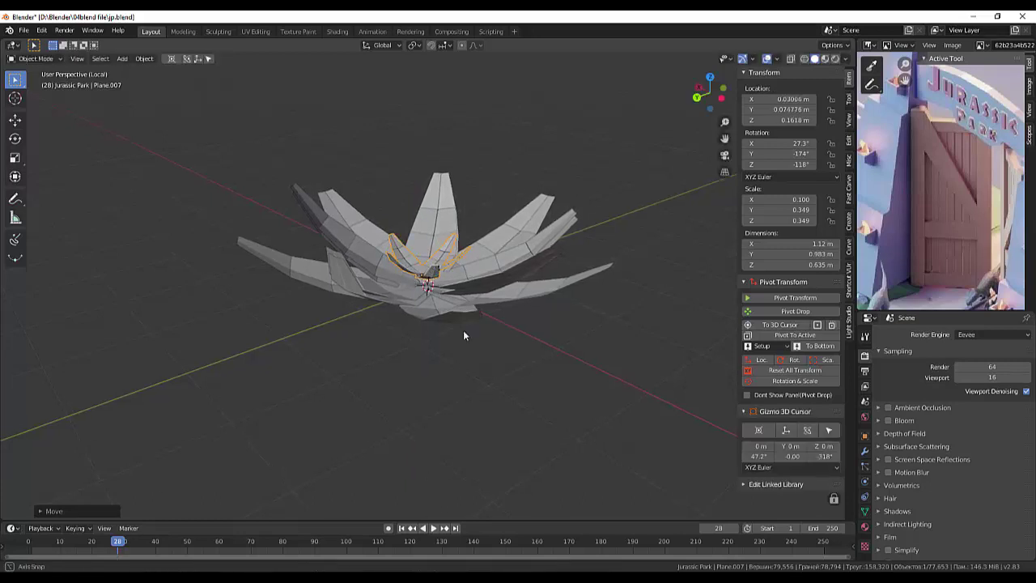
- Undo the last change and select the outer petal layer Plane.006
{"action": "left_click", "coordinate": [608, 205]}
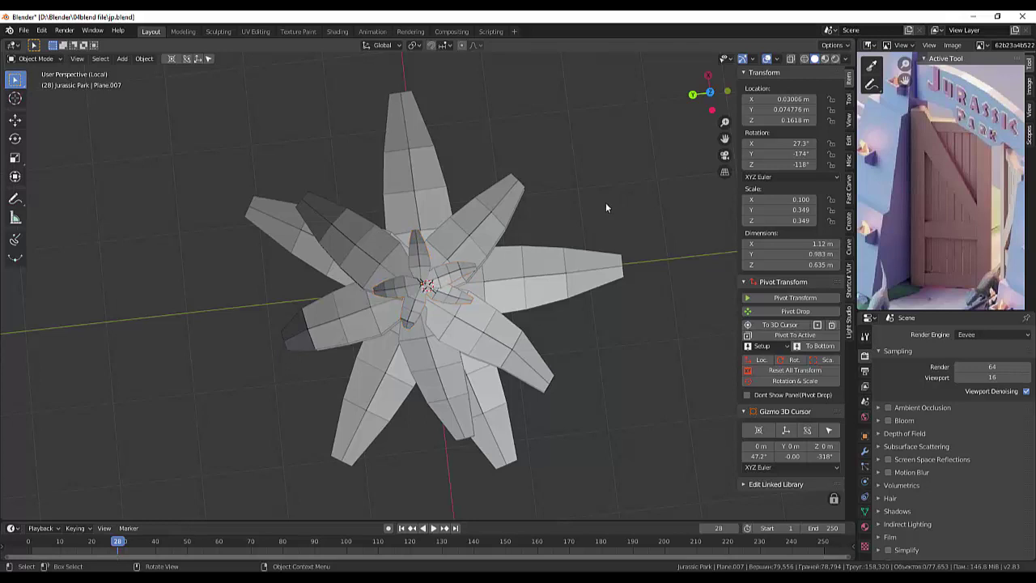
{"action": "scroll", "coordinate": [606, 207], "scroll_direction": "down", "scroll_amount": 2}
{"action": "scroll", "coordinate": [603, 210], "scroll_direction": "down", "scroll_amount": 2}
{"action": "mouse_move", "coordinate": [584, 215]}
{"action": "middle_mouse_down"}
{"action": "mouse_move", "coordinate": [634, 124]}
{"action": "mouse_move", "coordinate": [624, 181]}
{"action": "mouse_move", "coordinate": [391, 319]}
{"action": "middle_mouse_up"}
{"action": "key", "text": "ctrl+z"}
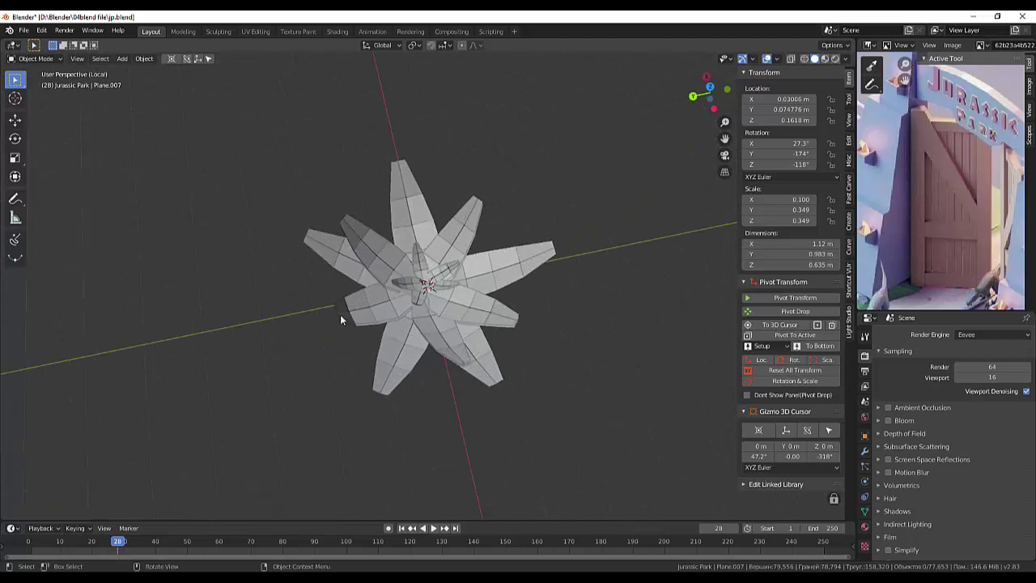
{"action": "left_click", "coordinate": [334, 308]}
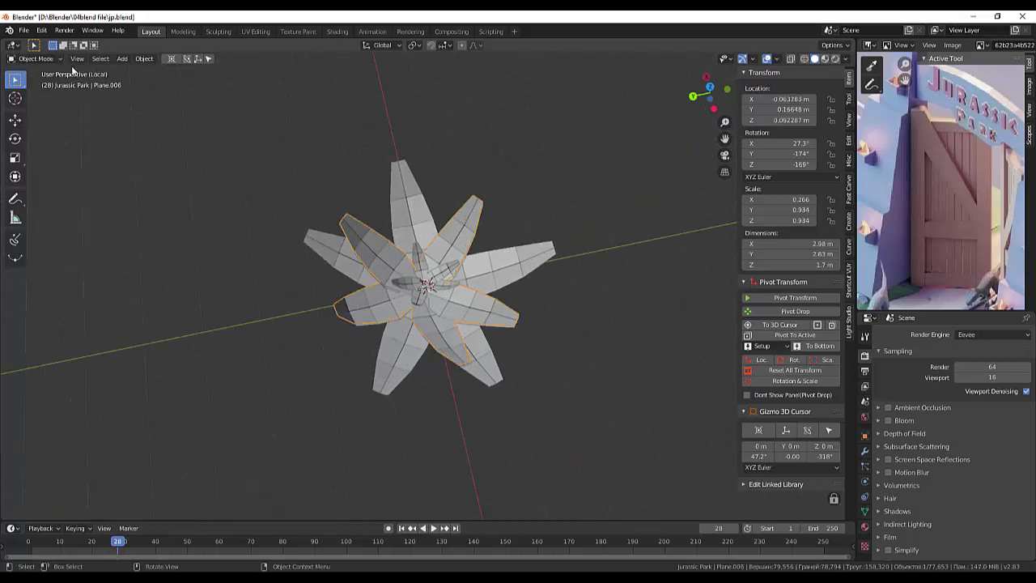
- Enter Edit Mode on Plane.006 and select vertices on the overlapping petal
{"action": "left_click", "coordinate": [31, 59]}
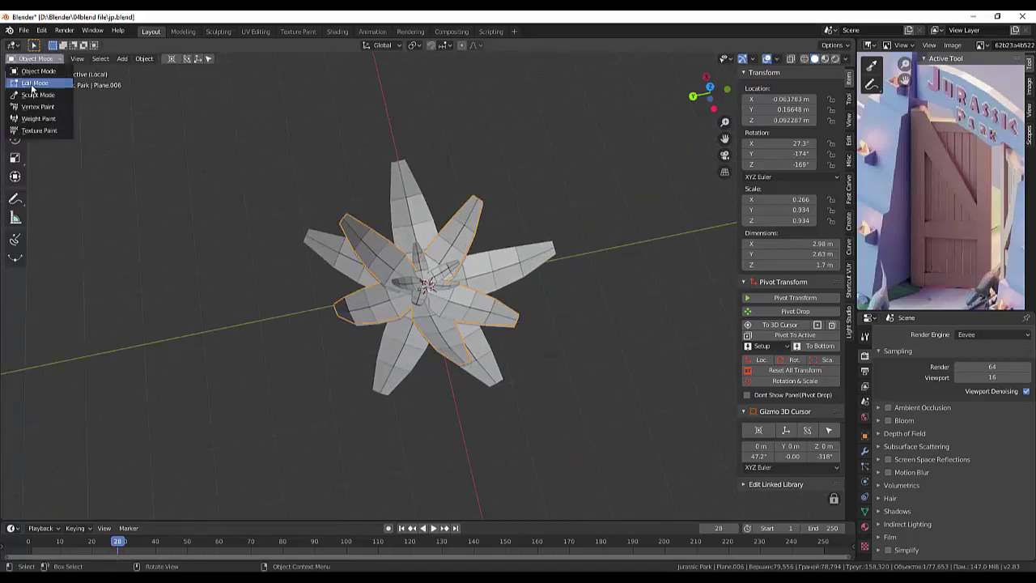
{"action": "left_click", "coordinate": [34, 86]}
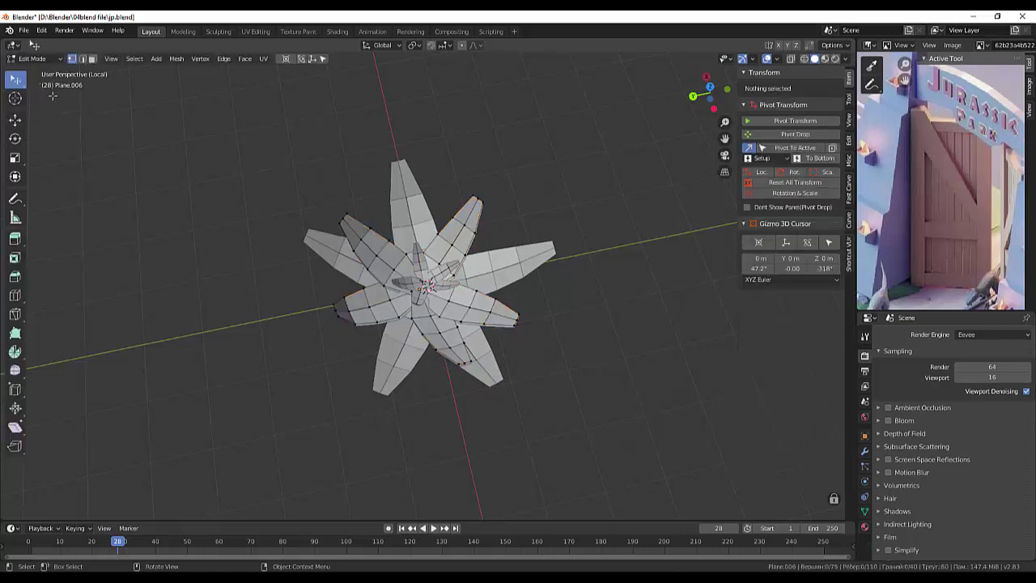
{"action": "left_click", "coordinate": [311, 298]}
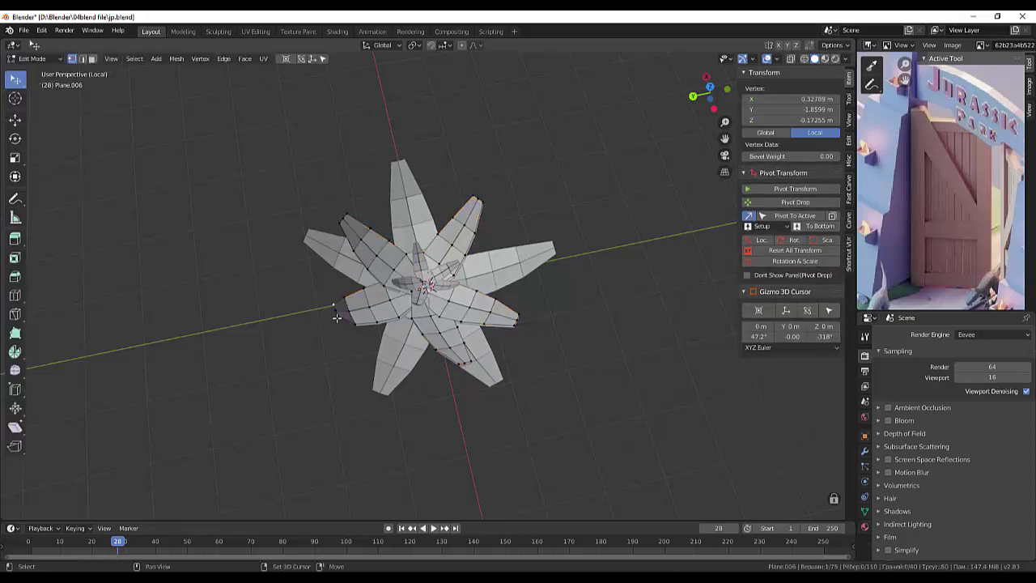
{"action": "left_click", "coordinate": [335, 311], "text": "shift"}
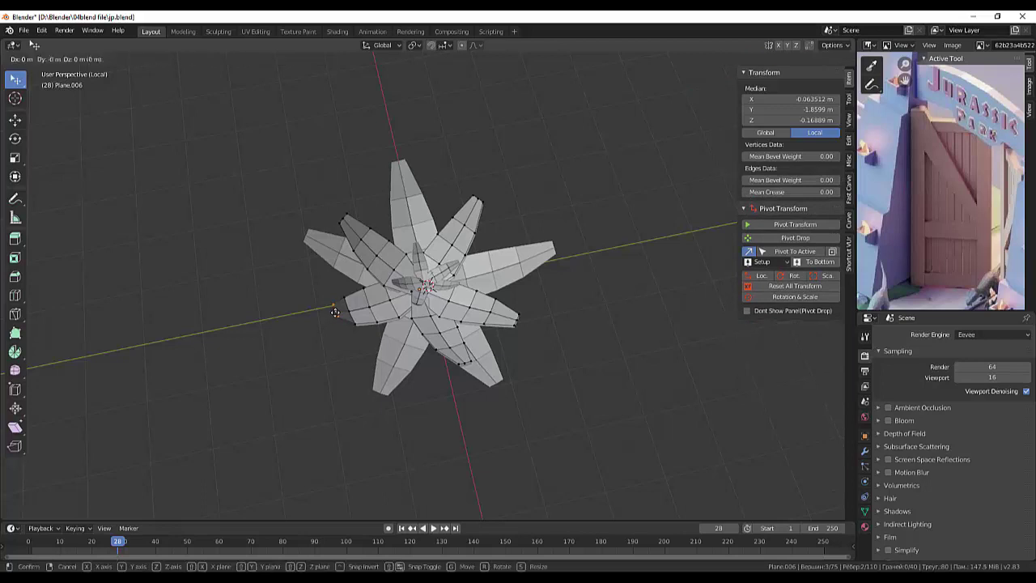
{"action": "left_click_drag", "start_coordinate": [336, 311], "coordinate": [384, 277]}
{"action": "middle_click_drag", "start_coordinate": [383, 278], "coordinate": [431, 206]}
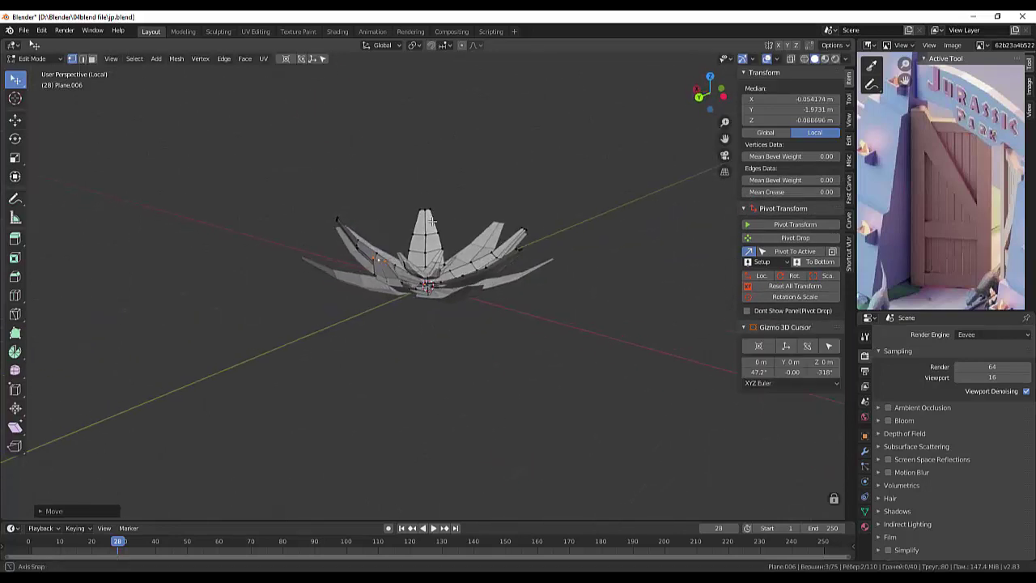
{"action": "mouse_move", "coordinate": [431, 205]}
{"action": "middle_mouse_down"}
{"action": "mouse_move", "coordinate": [392, 350]}
{"action": "mouse_move", "coordinate": [459, 329]}
{"action": "mouse_move", "coordinate": [420, 335]}
{"action": "middle_mouse_up"}
{"action": "scroll", "coordinate": [394, 332], "scroll_direction": "up", "scroll_amount": 3}
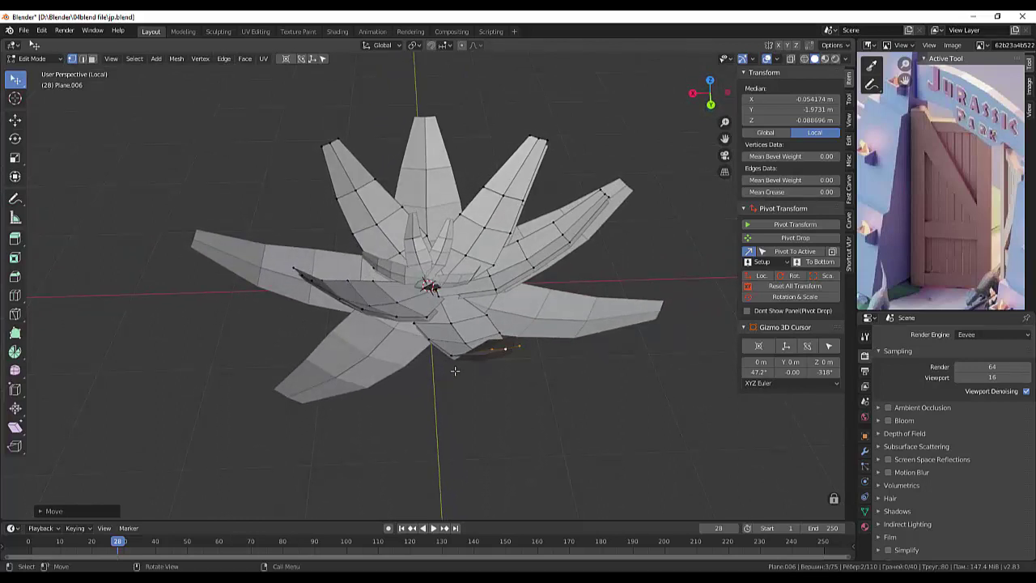
- Select the whole linked petal and delete its faces
{"action": "key", "text": "ctrl+l"}
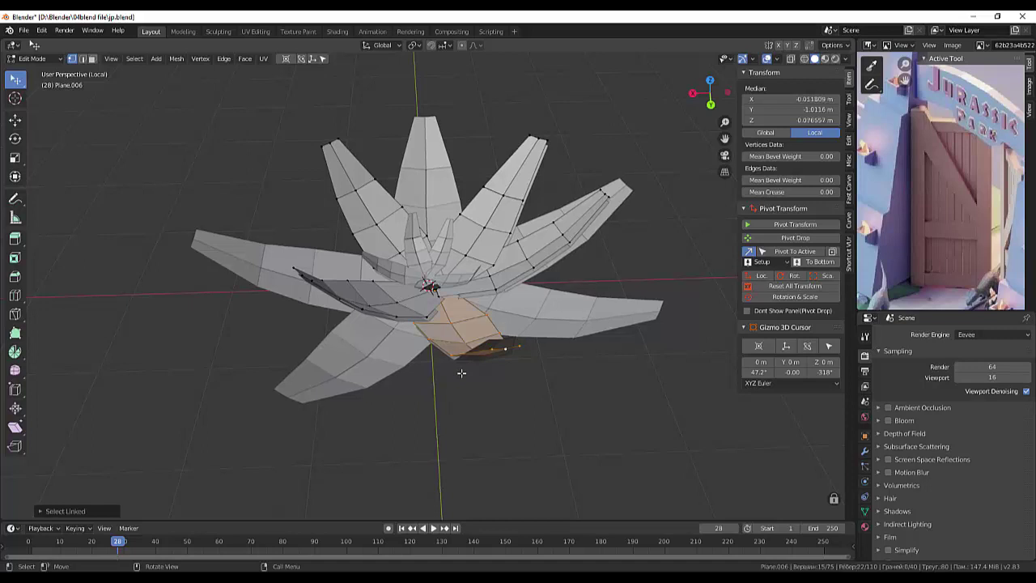
{"action": "key", "text": "x"}
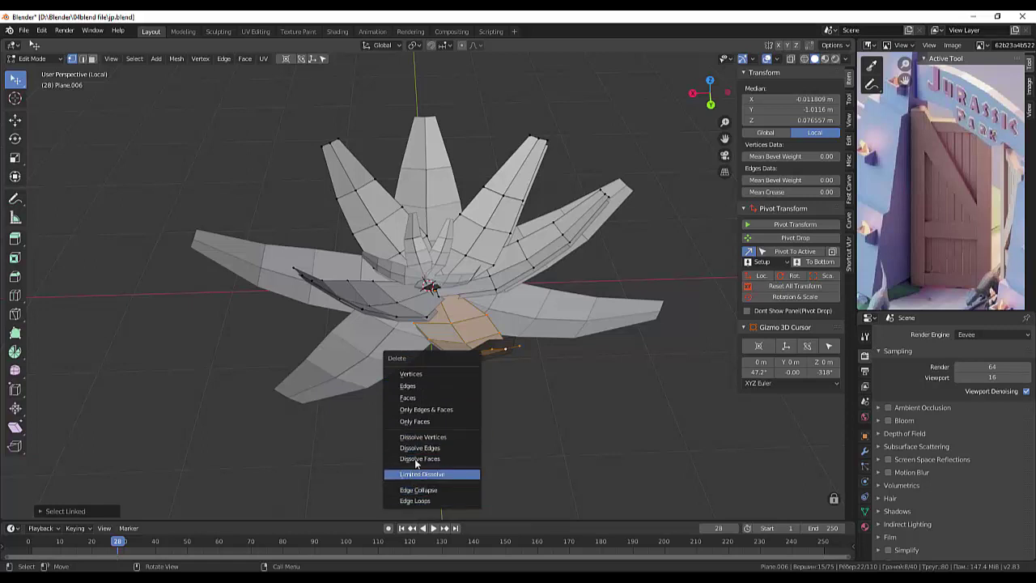
{"action": "left_click", "coordinate": [409, 398]}
{"action": "mouse_move", "coordinate": [455, 402]}
{"action": "middle_mouse_down"}
{"action": "mouse_move", "coordinate": [517, 376]}
{"action": "mouse_move", "coordinate": [548, 380]}
{"action": "mouse_move", "coordinate": [560, 348]}
{"action": "mouse_move", "coordinate": [550, 331]}
{"action": "mouse_move", "coordinate": [515, 321]}
{"action": "mouse_move", "coordinate": [469, 333]}
{"action": "mouse_move", "coordinate": [444, 363]}
{"action": "middle_mouse_up"}
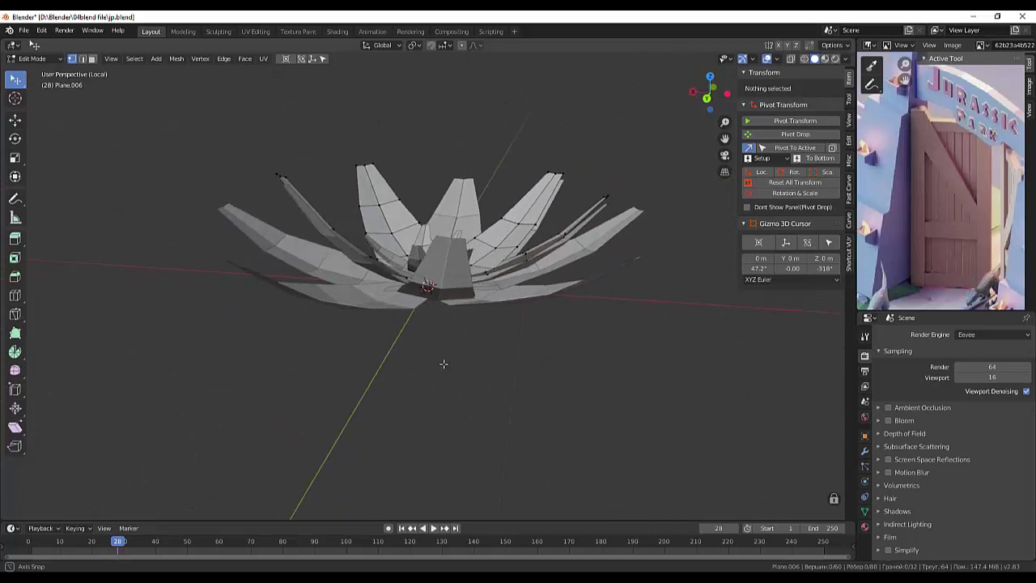
- Select another overlapping petal as linked geometry and delete its faces
{"action": "left_click", "coordinate": [578, 232]}
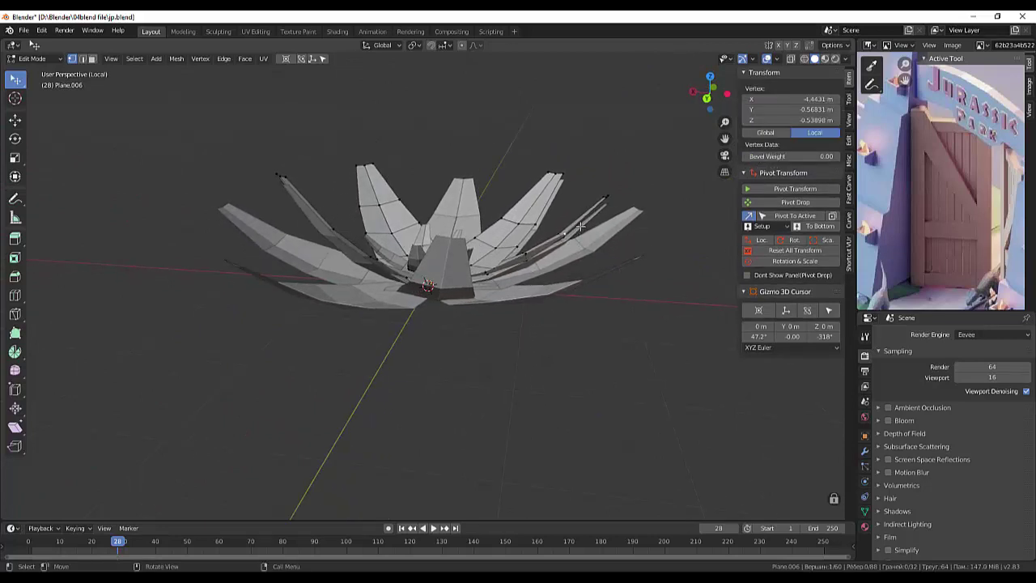
{"action": "left_click", "coordinate": [606, 212]}
{"action": "key", "text": "x"}
{"action": "middle_click_drag", "start_coordinate": [686, 238], "coordinate": [672, 293]}
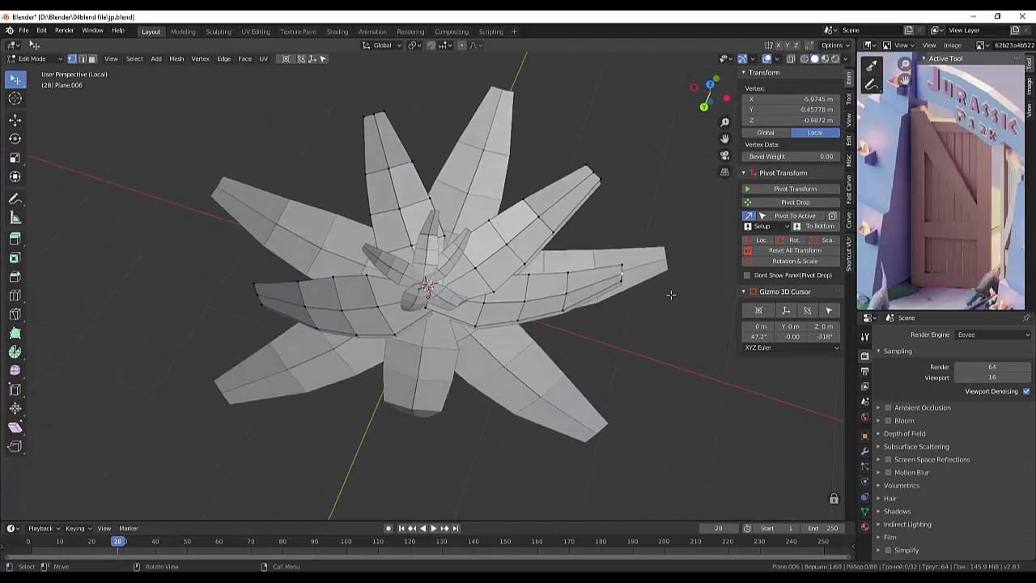
{"action": "left_click", "coordinate": [620, 266]}
{"action": "key", "text": "l"}
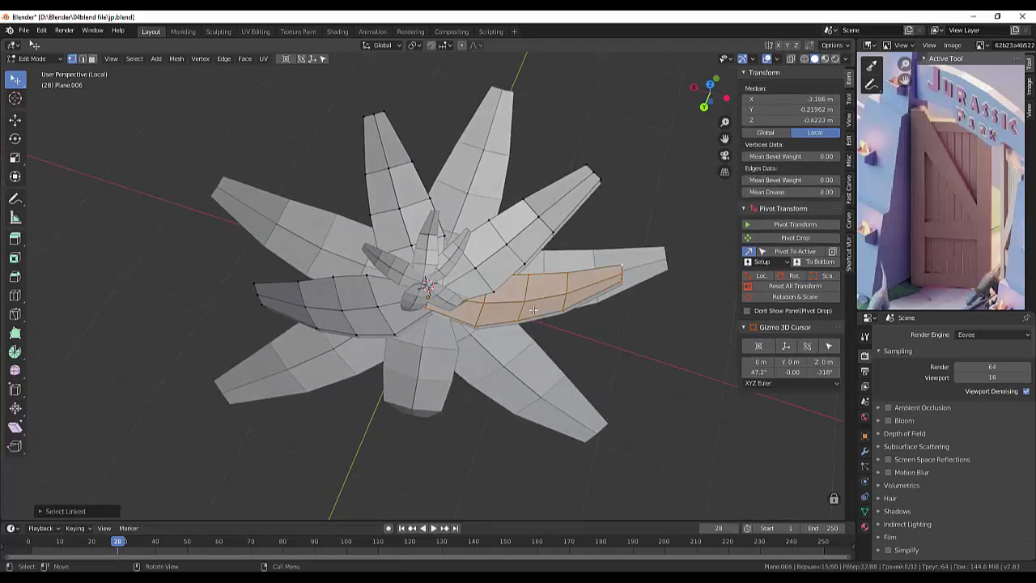
{"action": "key", "text": "x"}
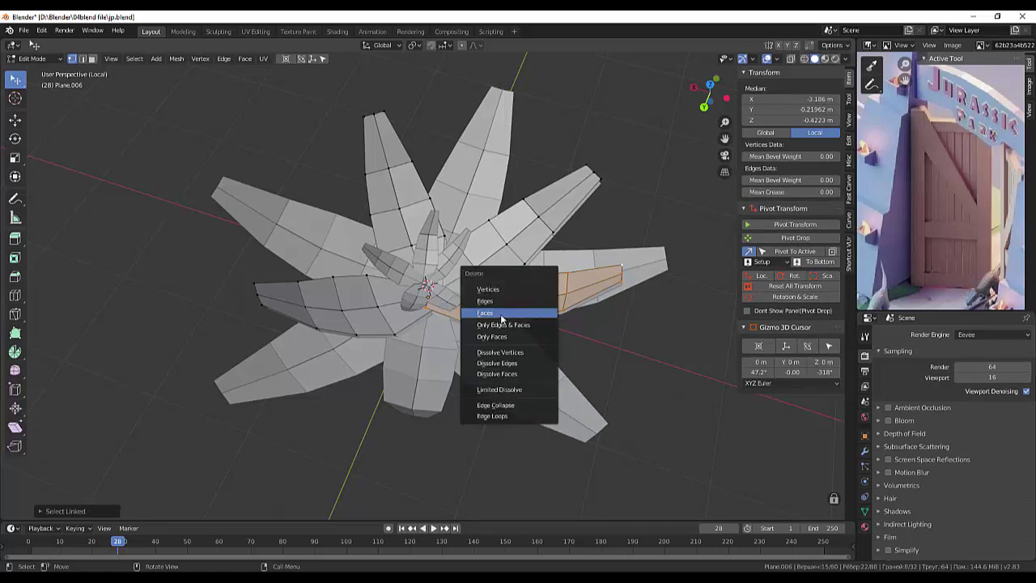
{"action": "left_click", "coordinate": [504, 321]}
- Delete a third extra petal's faces via linked selection
{"action": "middle_click_drag", "start_coordinate": [548, 322], "coordinate": [619, 265]}
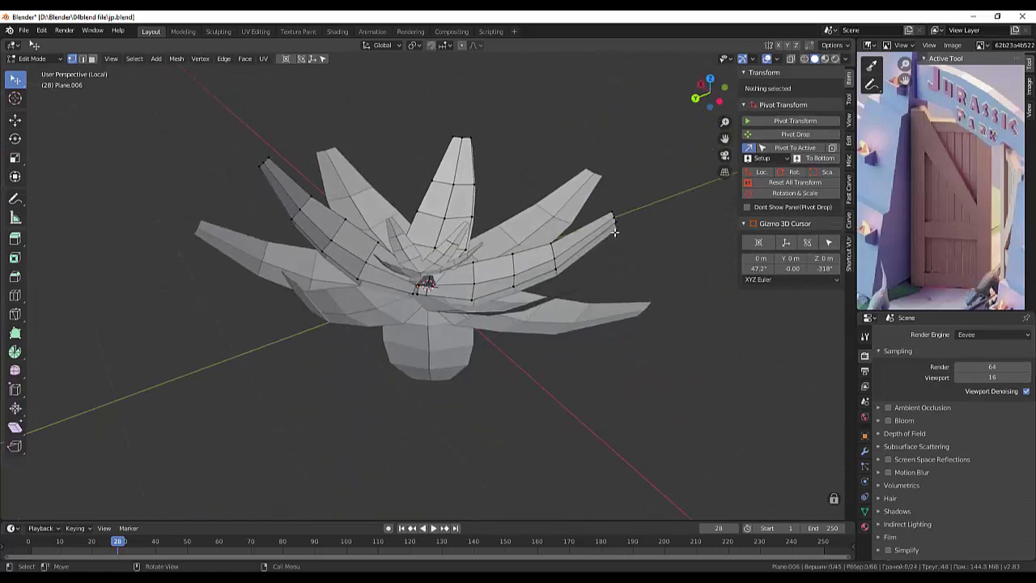
{"action": "left_click", "coordinate": [615, 231]}
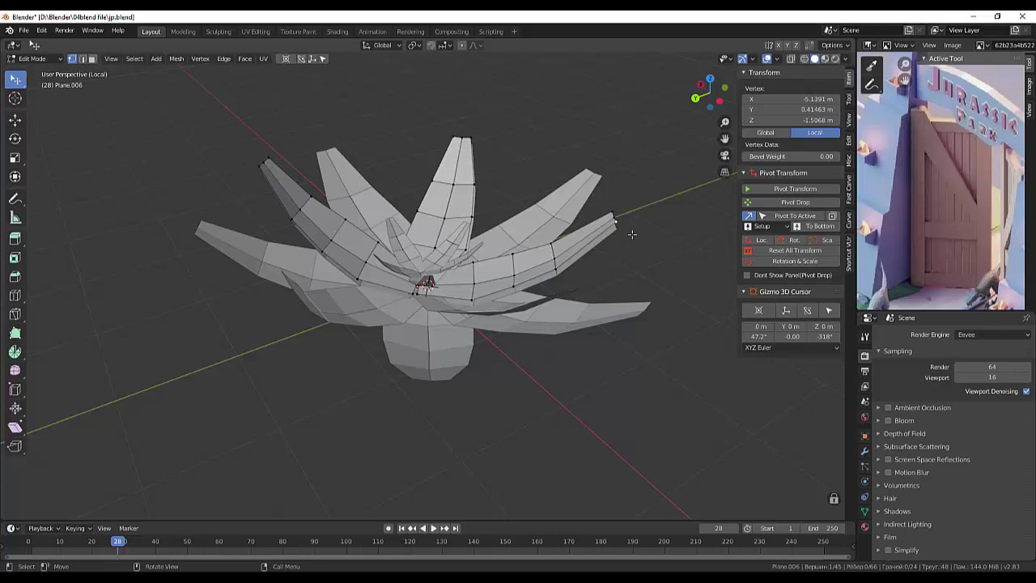
{"action": "key", "text": "ctrl+l"}
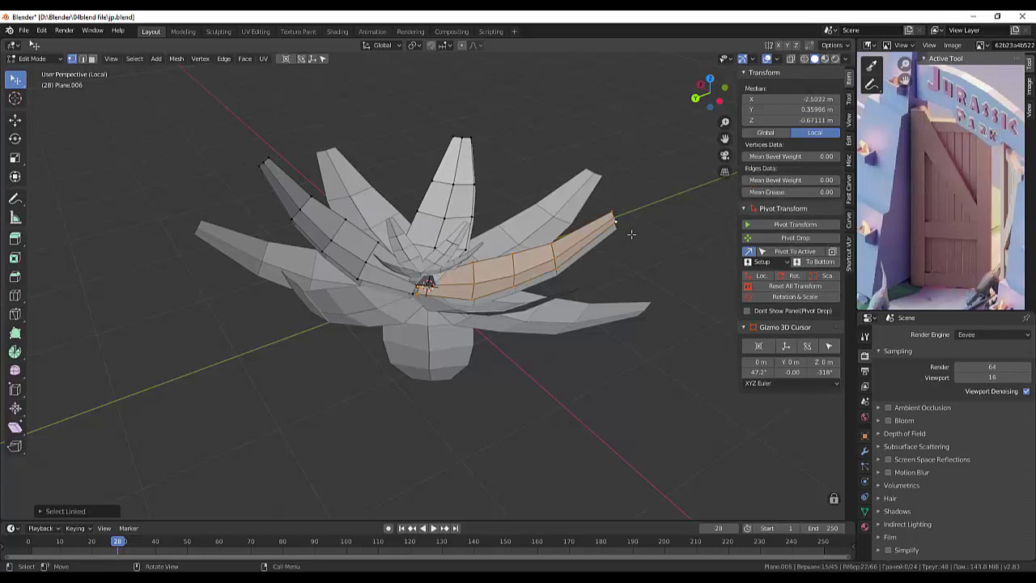
{"action": "key", "text": "x"}
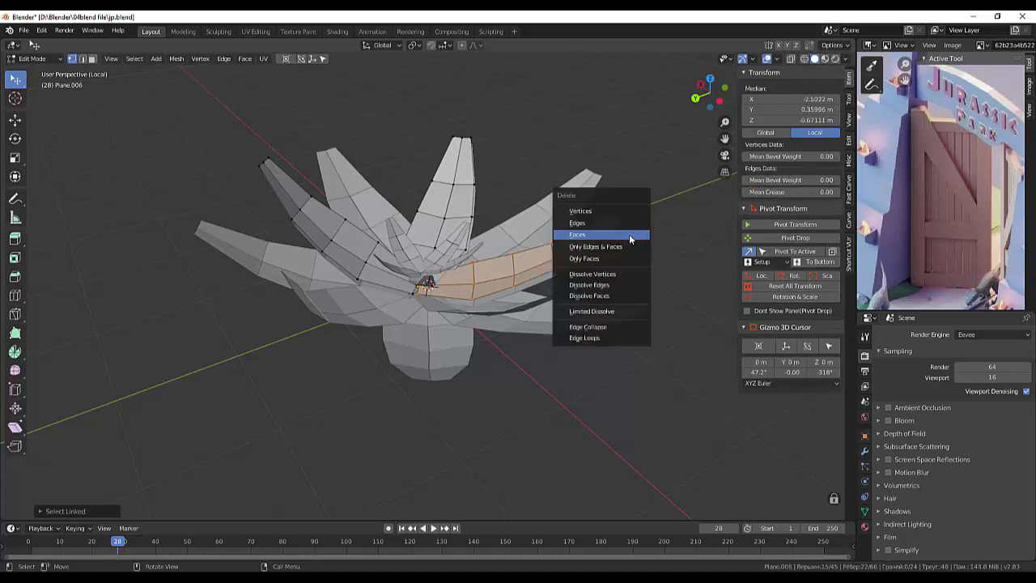
{"action": "left_click", "coordinate": [629, 234]}
{"action": "mouse_move", "coordinate": [620, 252]}
{"action": "middle_mouse_down"}
{"action": "mouse_move", "coordinate": [696, 214]}
{"action": "mouse_move", "coordinate": [707, 218]}
{"action": "middle_mouse_up"}
{"action": "middle_click_drag", "start_coordinate": [510, 218], "coordinate": [398, 261]}
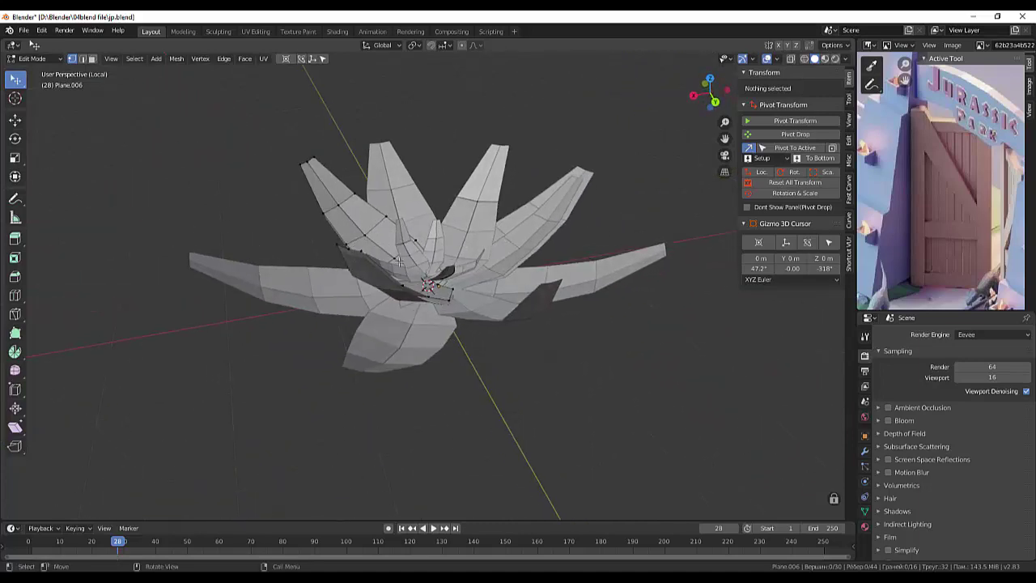
- Select leftover geometry near the centre and return to Object Mode
{"action": "left_click", "coordinate": [361, 251]}
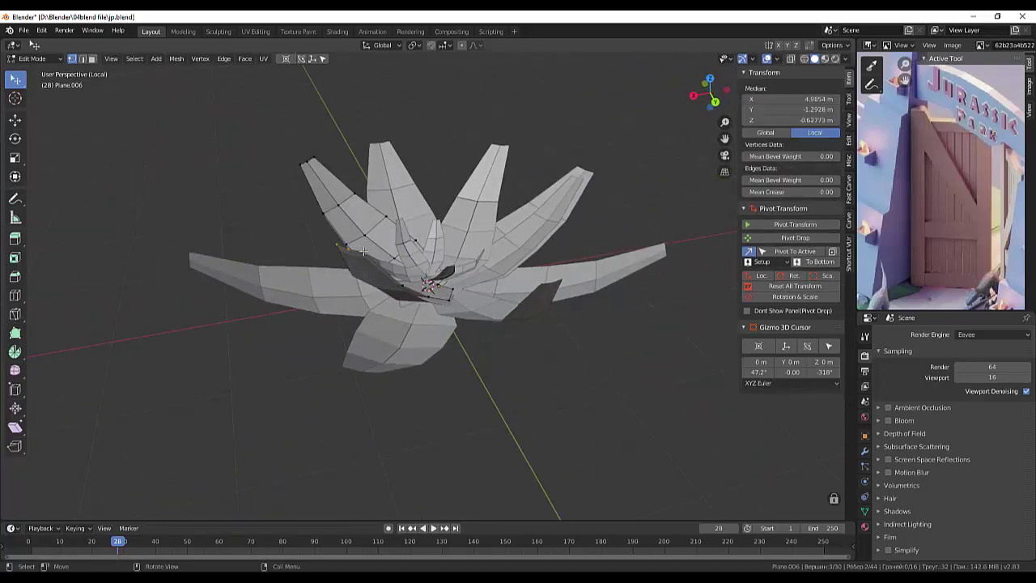
{"action": "left_click", "coordinate": [32, 58]}
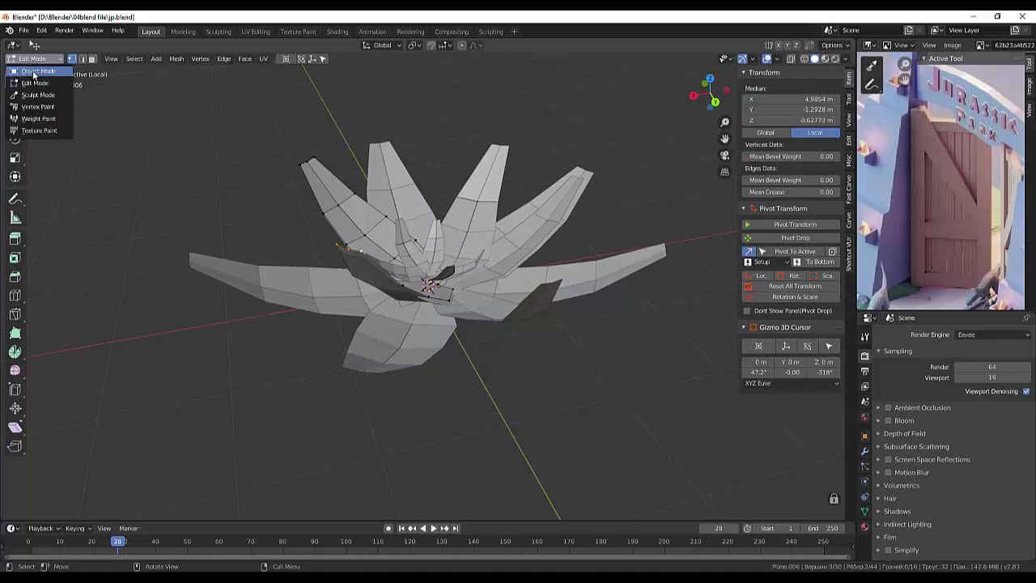
{"action": "left_click", "coordinate": [34, 71]}
- Delete the Plane.006 piece and check the remaining petals Plane.009 and Plane.003
{"action": "key", "text": "Delete"}
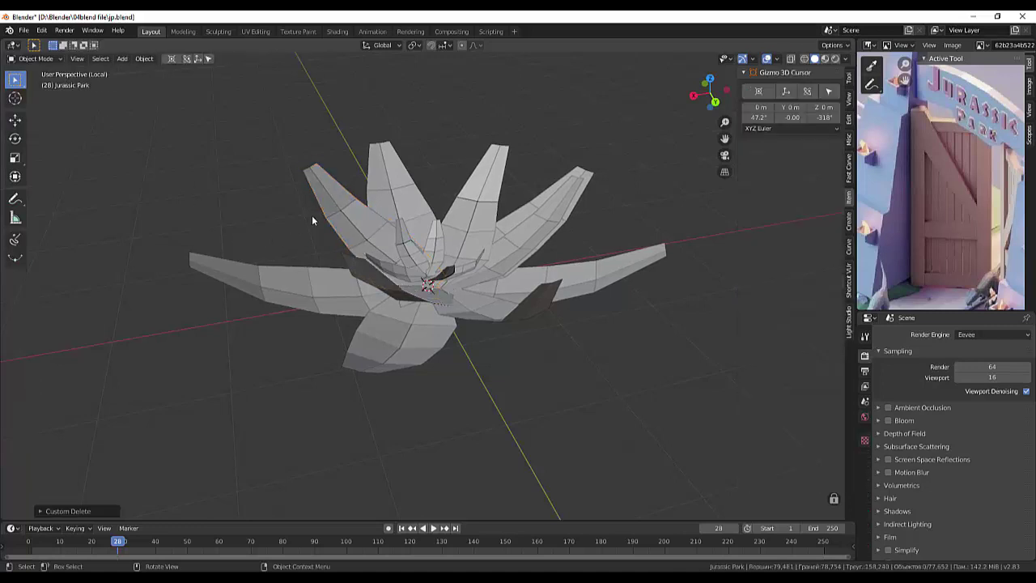
{"action": "mouse_move", "coordinate": [384, 238]}
{"action": "middle_mouse_down"}
{"action": "mouse_move", "coordinate": [444, 209]}
{"action": "mouse_move", "coordinate": [354, 206]}
{"action": "mouse_move", "coordinate": [311, 224]}
{"action": "mouse_move", "coordinate": [318, 260]}
{"action": "middle_mouse_up"}
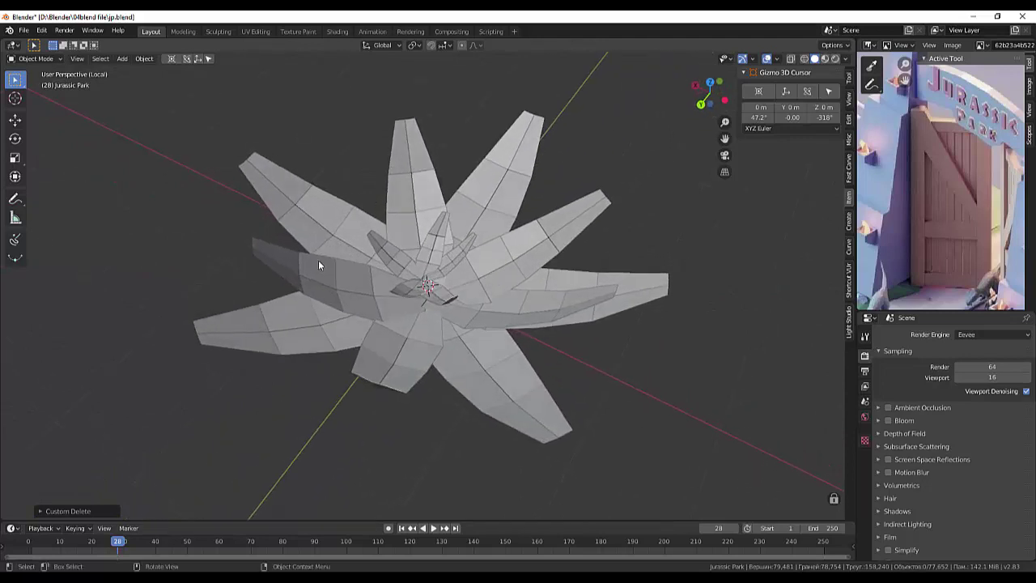
{"action": "left_click", "coordinate": [606, 299]}
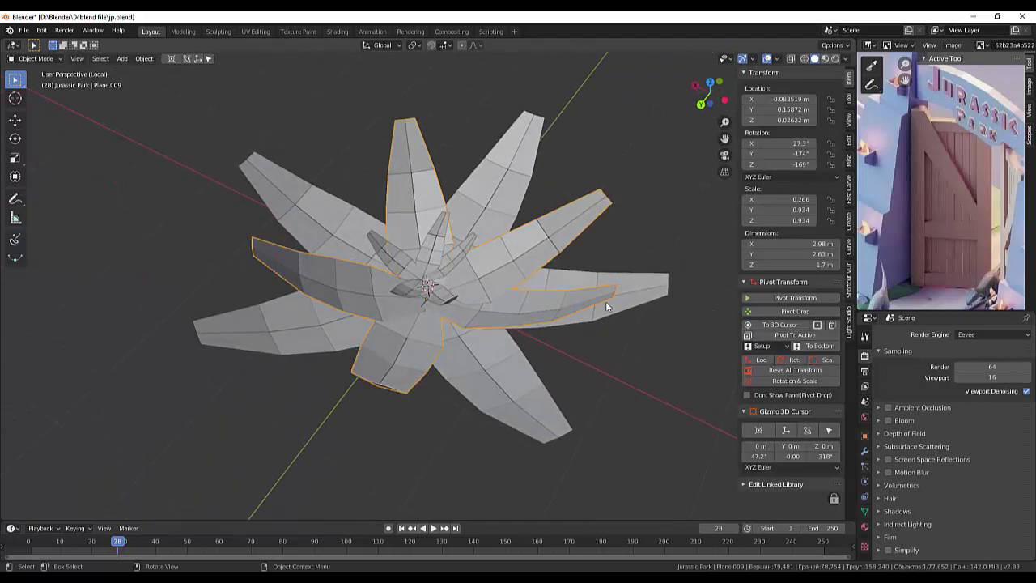
{"action": "left_click", "coordinate": [521, 393]}
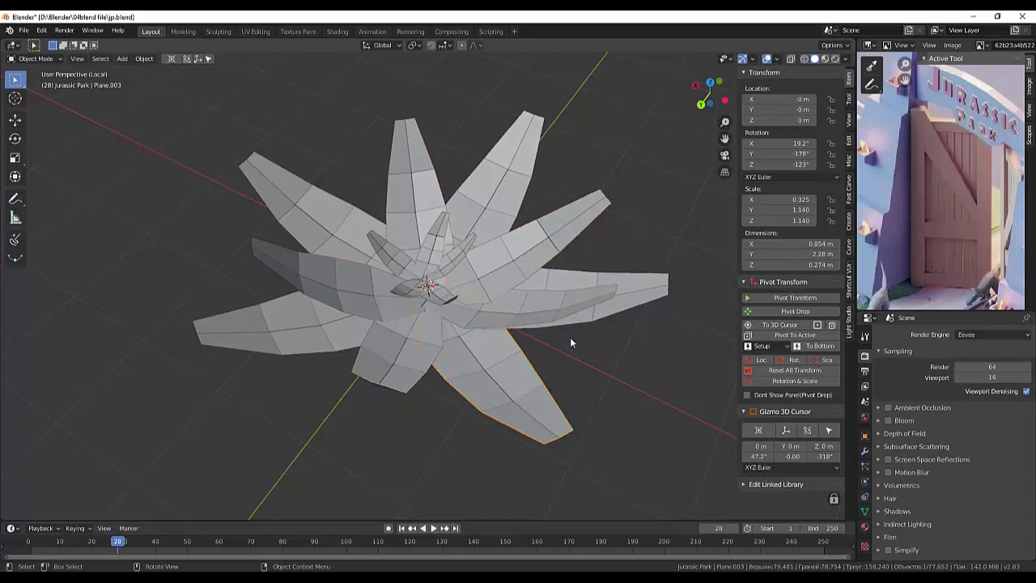
{"action": "middle_click_drag", "start_coordinate": [570, 336], "coordinate": [602, 304]}
{"action": "scroll", "coordinate": [571, 312], "scroll_direction": "down", "scroll_amount": 2}
{"action": "scroll", "coordinate": [570, 313], "scroll_direction": "down", "scroll_amount": 3}
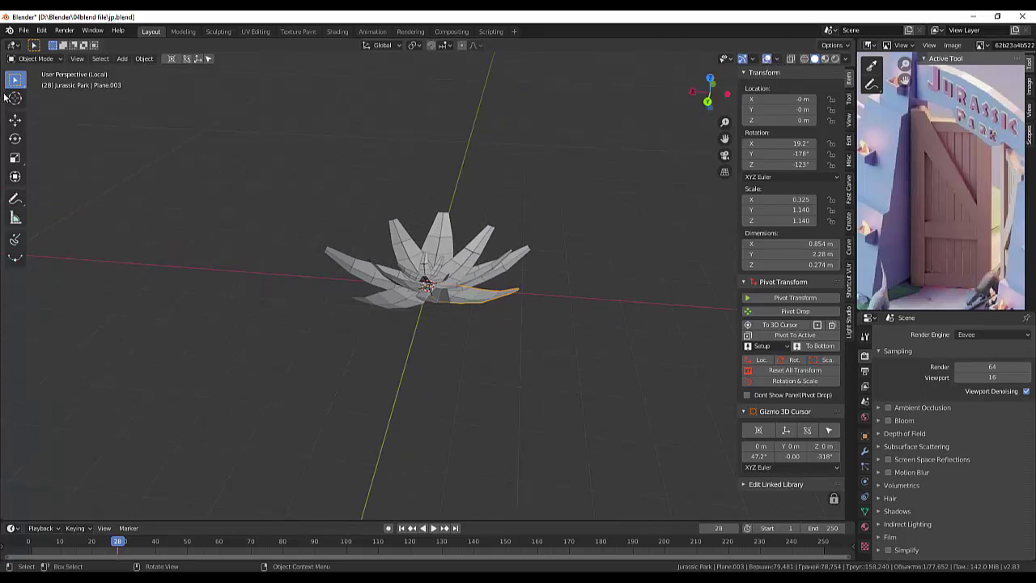
- Join all petals into one object, Plane.003, and exit Local View
{"action": "left_click_drag", "start_coordinate": [313, 189], "coordinate": [589, 368]}
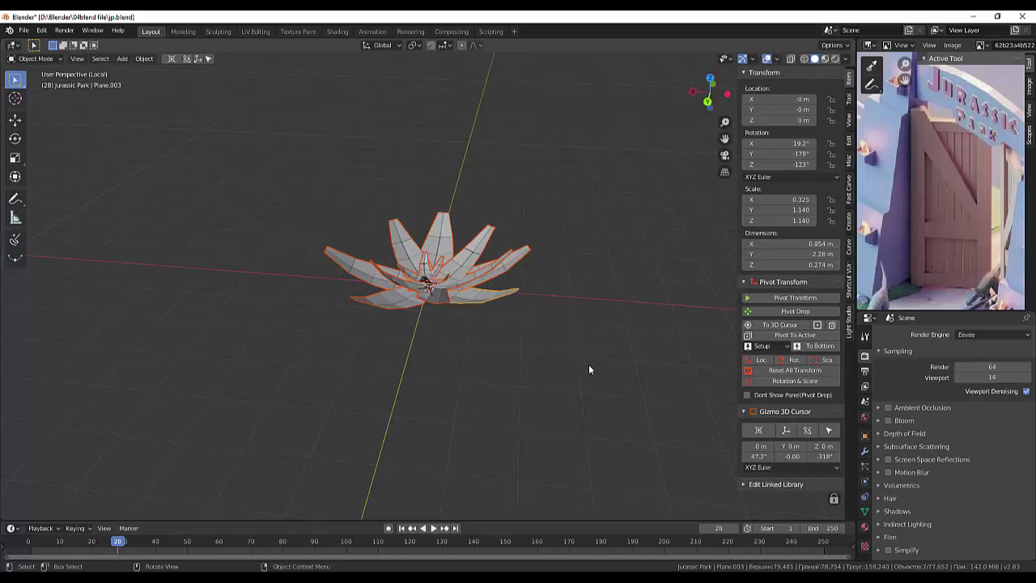
{"action": "left_click", "coordinate": [142, 58]}
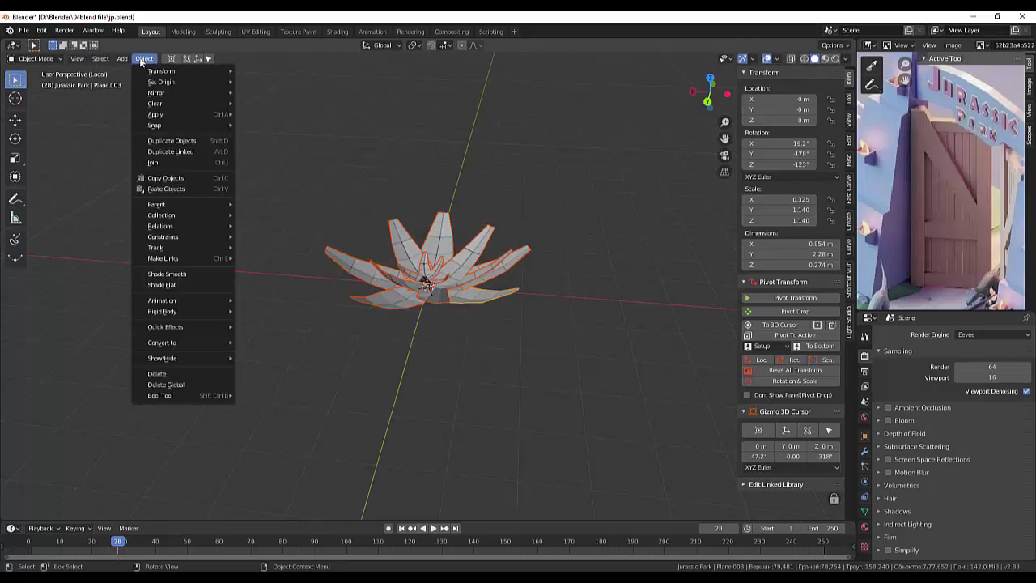
{"action": "left_click", "coordinate": [159, 160]}
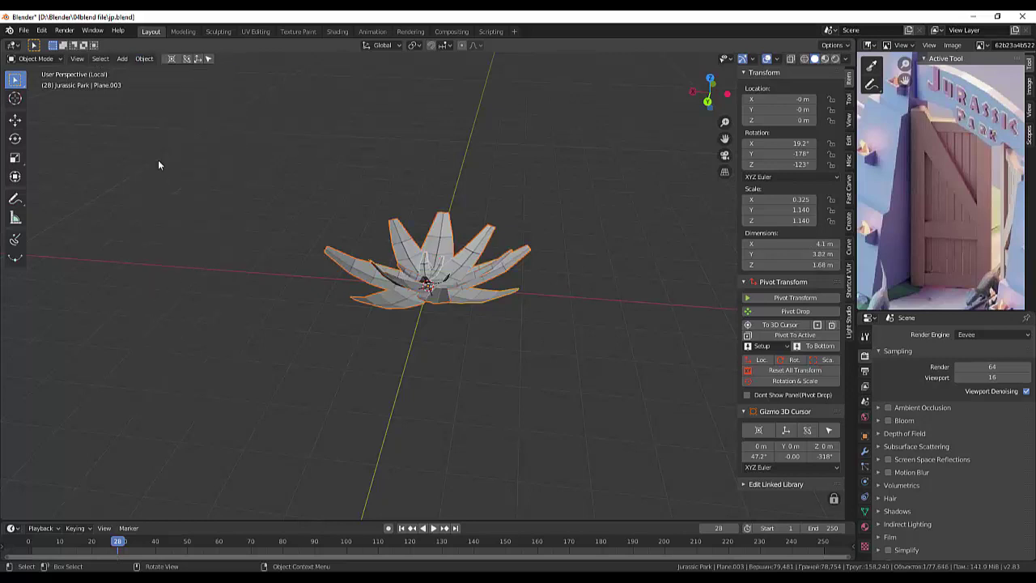
{"action": "left_click", "coordinate": [467, 318]}
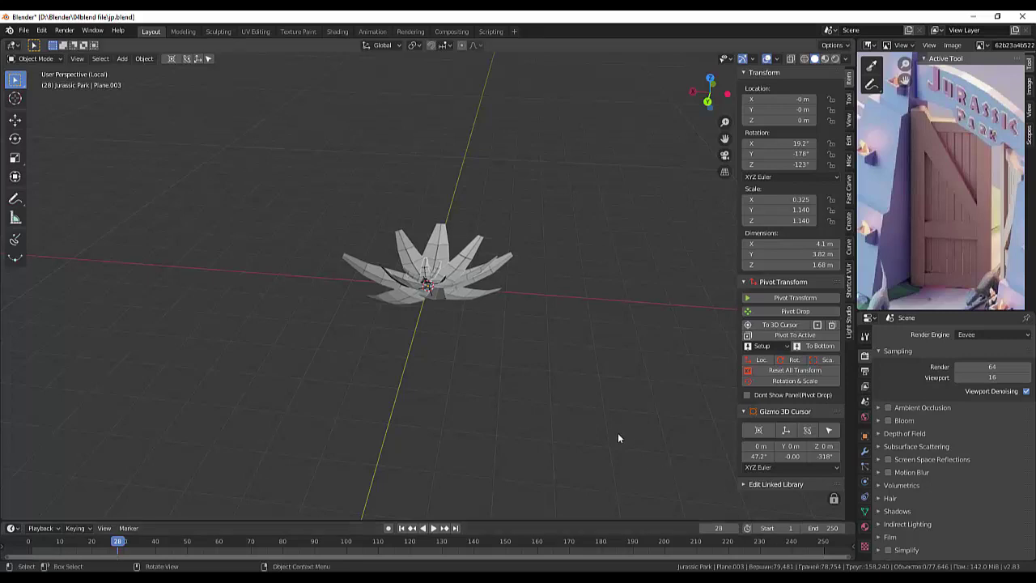
{"action": "key", "text": "KP_Divide"}
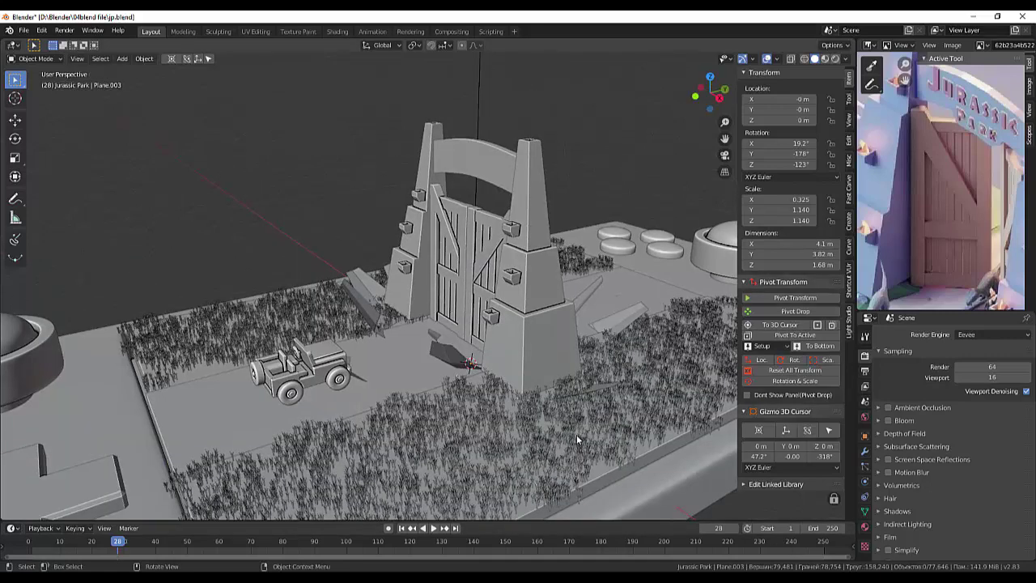
- Raise flower Plane.003 above the gate and scale it to about 0.515 × 0.48 × 0.211 m
{"action": "scroll", "coordinate": [576, 435], "scroll_direction": "down", "scroll_amount": 2}
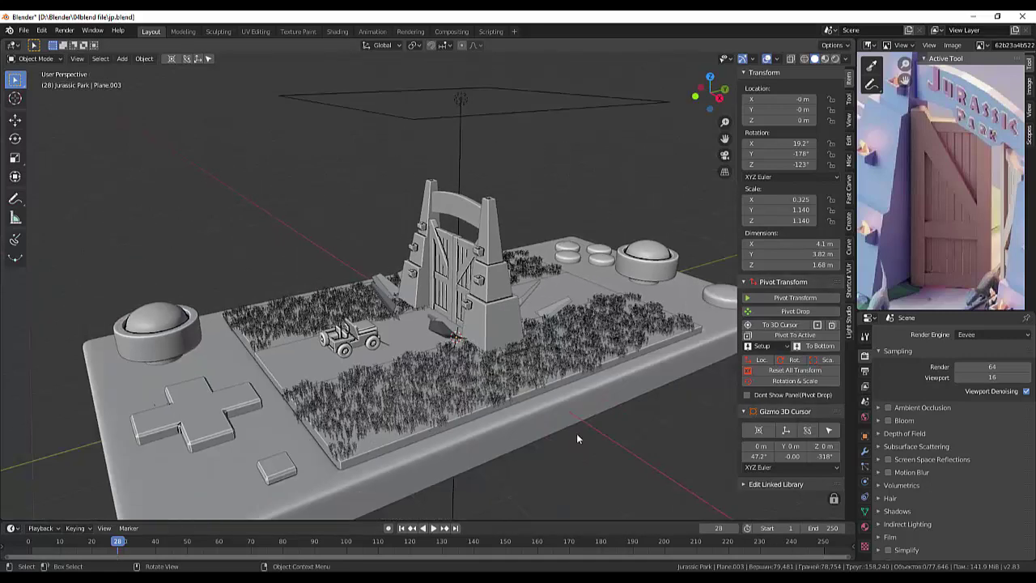
{"action": "left_click", "coordinate": [527, 295]}
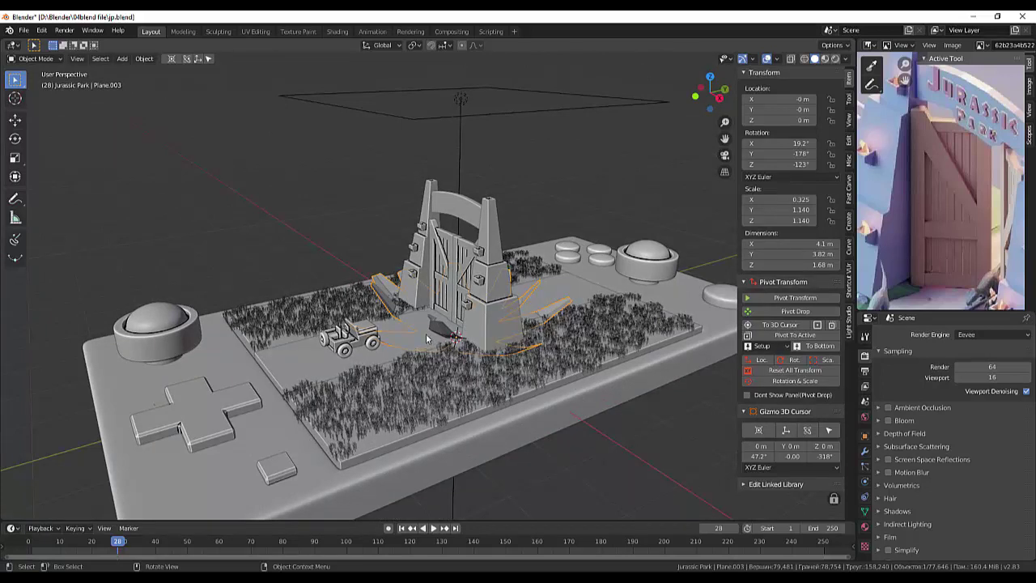
{"action": "key", "text": "g"}
{"action": "key", "text": "z"}
{"action": "left_click", "coordinate": [422, 191]}
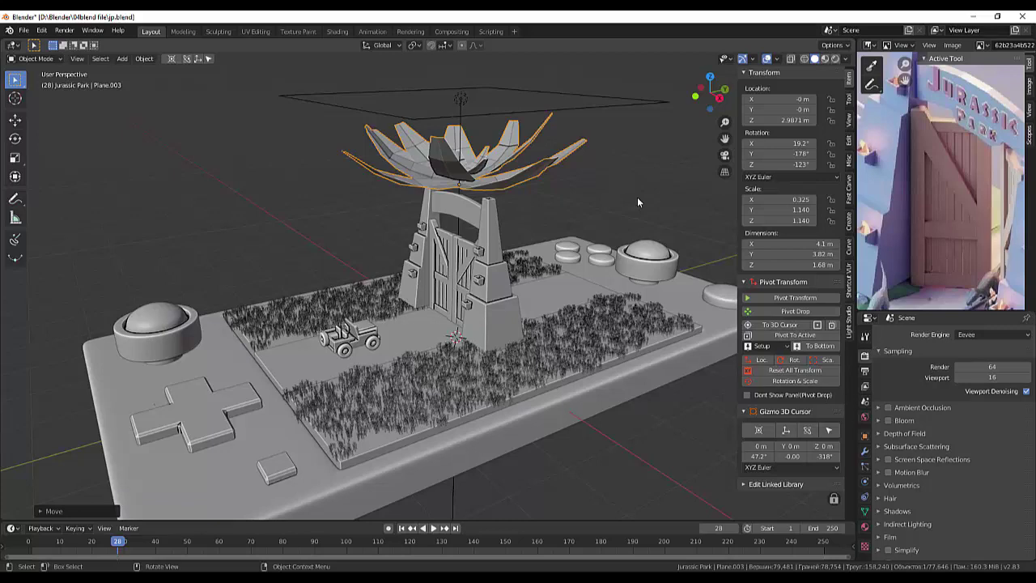
{"action": "key", "text": "s"}
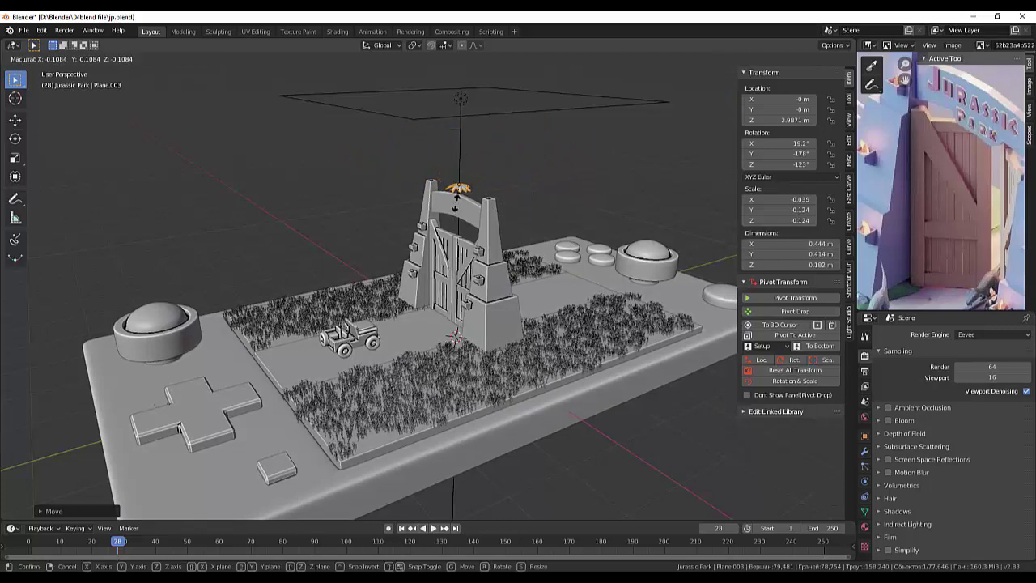
{"action": "left_click", "coordinate": [467, 212]}
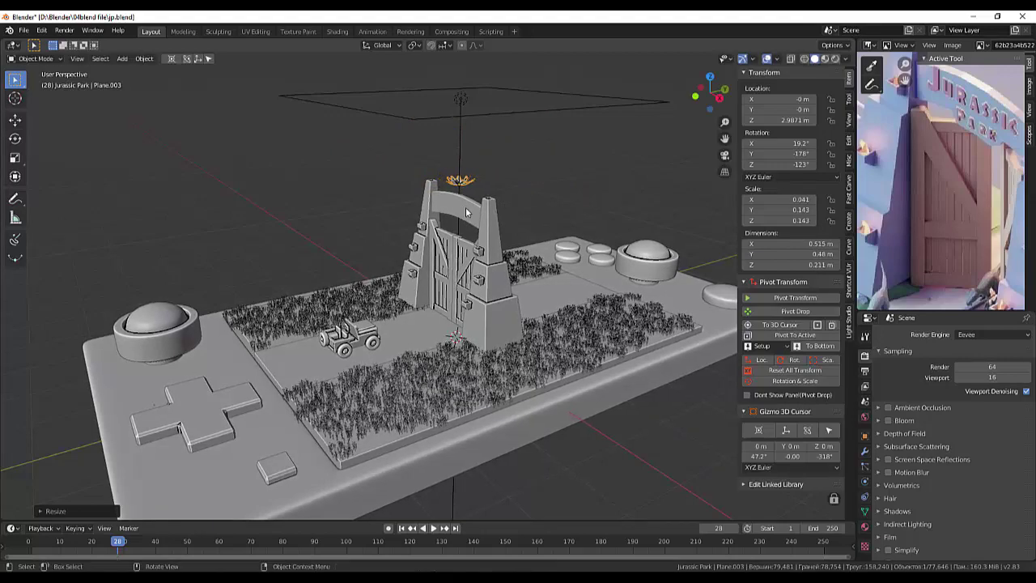
{"action": "mouse_move", "coordinate": [466, 212]}
{"action": "middle_mouse_down"}
{"action": "mouse_move", "coordinate": [500, 301]}
{"action": "mouse_move", "coordinate": [541, 332]}
{"action": "middle_mouse_up"}
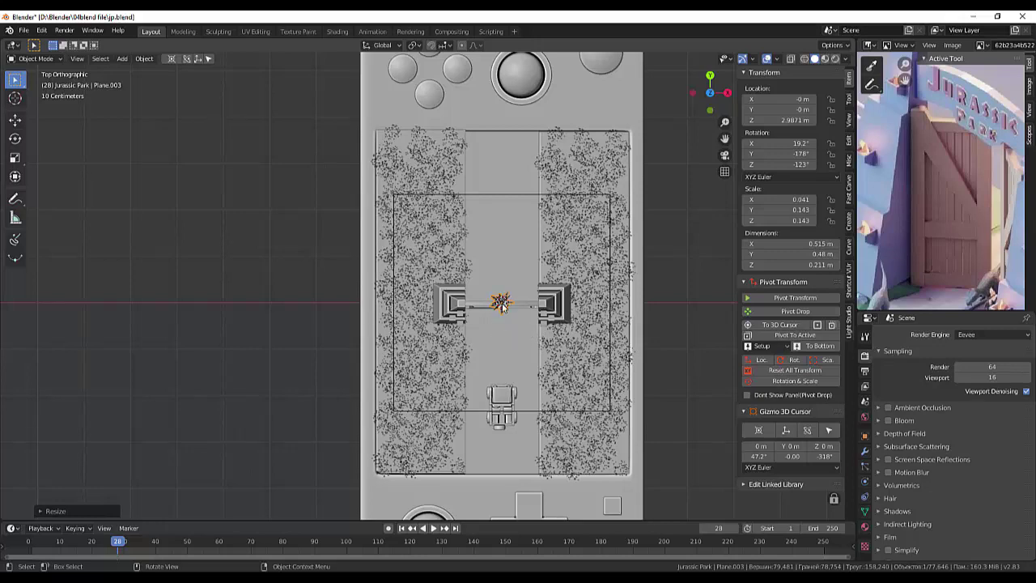
- Place the plant in the grass right of the path and lower it along Z
{"action": "key", "text": "g"}
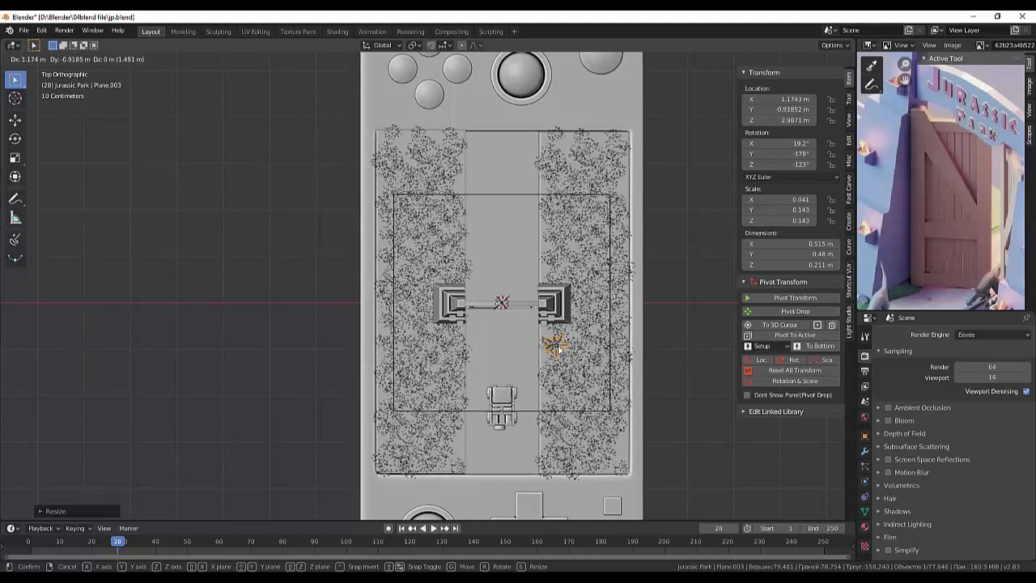
{"action": "left_click", "coordinate": [556, 346]}
{"action": "middle_click_drag", "start_coordinate": [695, 388], "coordinate": [572, 289]}
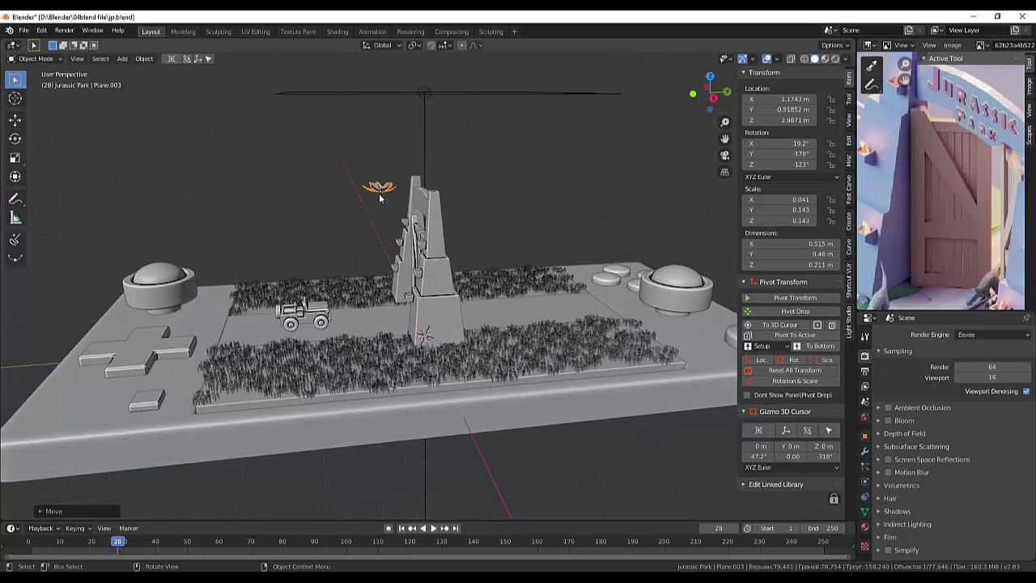
{"action": "key", "text": "g"}
{"action": "key", "text": "z"}
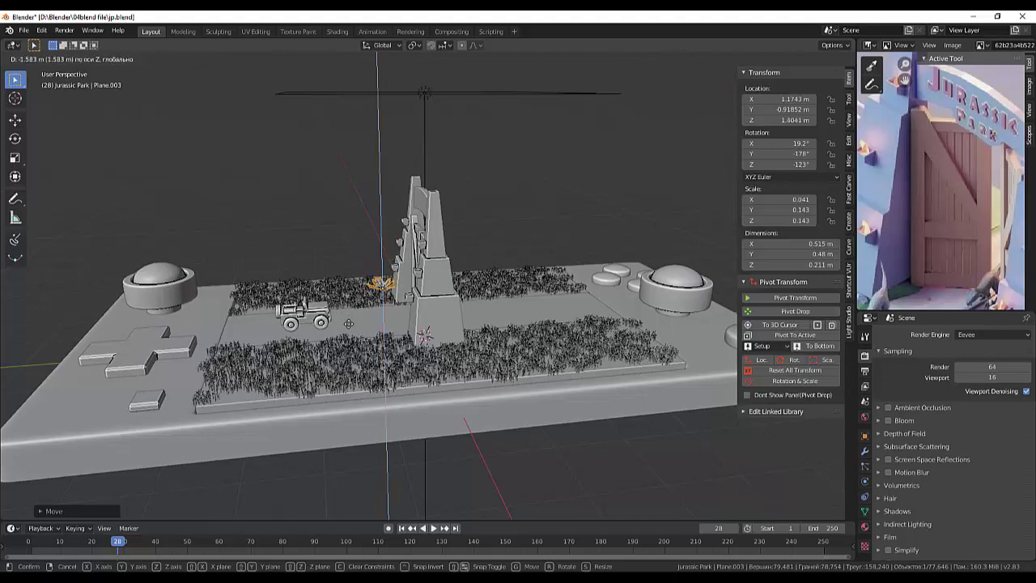
{"action": "left_click", "coordinate": [544, 364]}
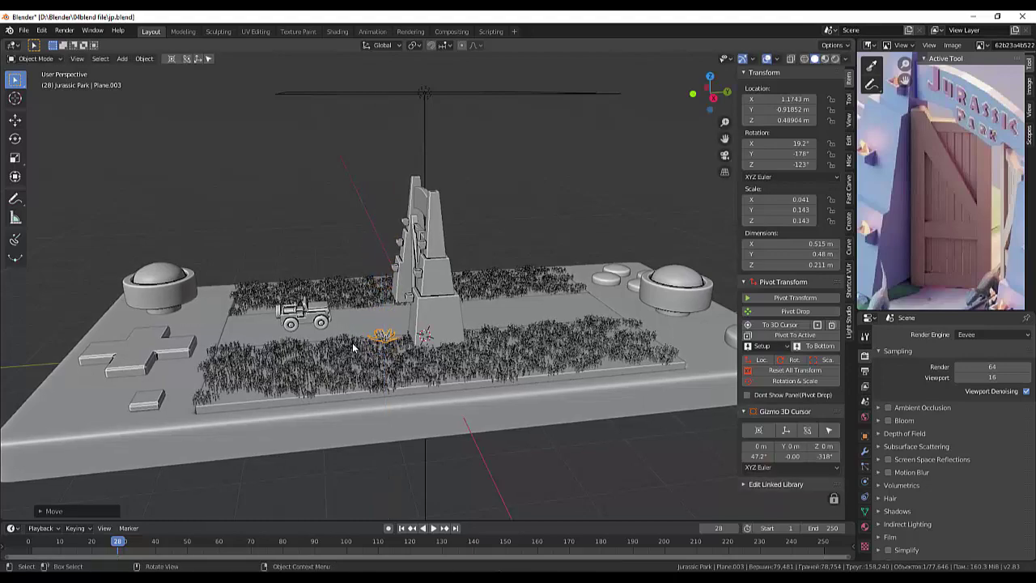
- Nudge the plant slightly lower to a Z location of about 0.456 m
{"action": "mouse_move", "coordinate": [544, 364]}
{"action": "middle_mouse_down"}
{"action": "mouse_move", "coordinate": [597, 379]}
{"action": "mouse_move", "coordinate": [600, 325]}
{"action": "middle_mouse_up"}
{"action": "scroll", "coordinate": [613, 327], "scroll_direction": "up", "scroll_amount": 2}
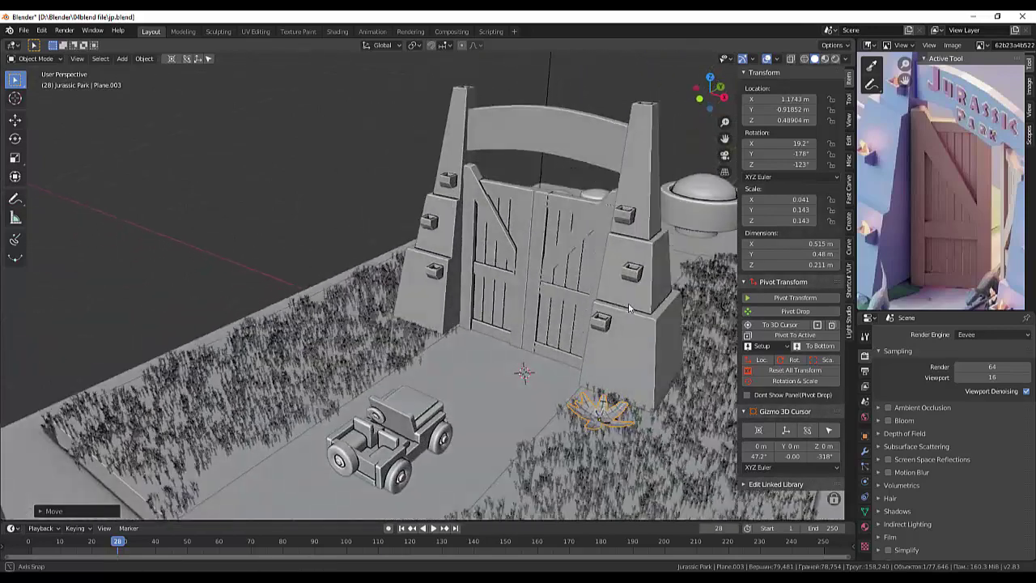
{"action": "mouse_move", "coordinate": [644, 425]}
{"action": "middle_mouse_down"}
{"action": "mouse_move", "coordinate": [614, 434]}
{"action": "mouse_move", "coordinate": [616, 419]}
{"action": "mouse_move", "coordinate": [601, 445]}
{"action": "mouse_move", "coordinate": [604, 393]}
{"action": "mouse_move", "coordinate": [596, 411]}
{"action": "middle_mouse_up"}
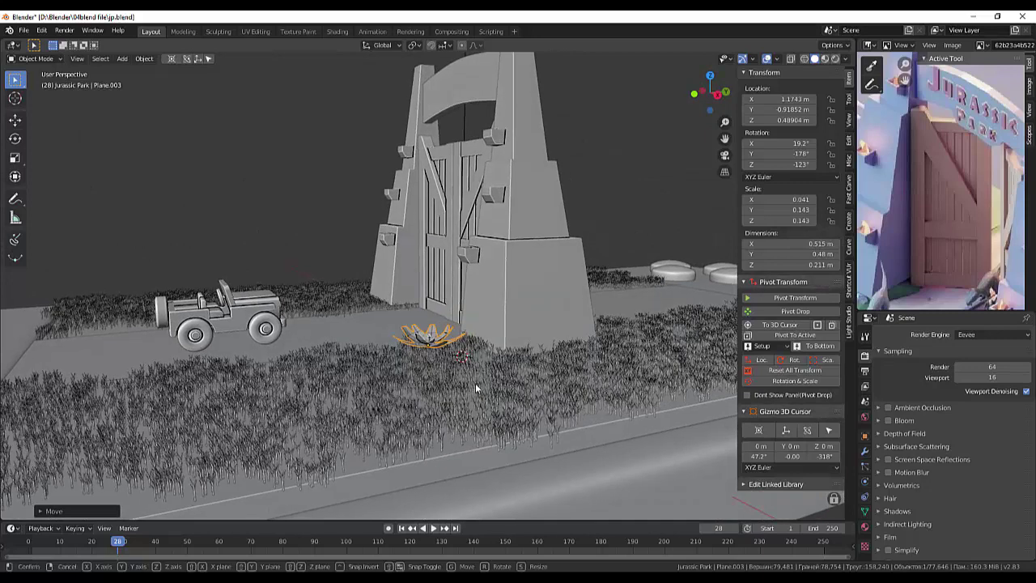
{"action": "key", "text": "g"}
{"action": "key", "text": "z"}
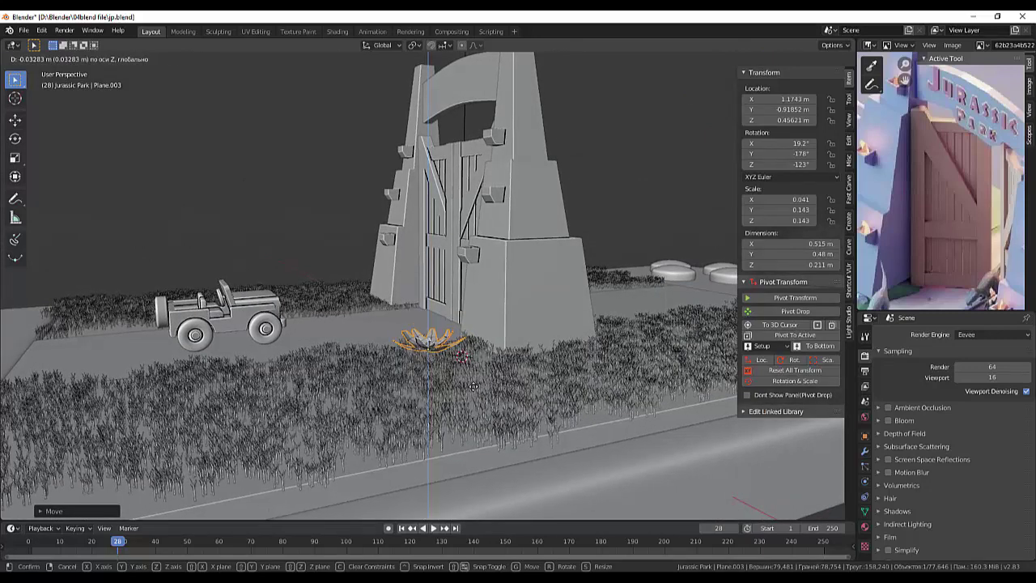
{"action": "left_click", "coordinate": [474, 386]}
- Select the base block and frame it for a high view of the park
{"action": "left_click", "coordinate": [692, 331]}
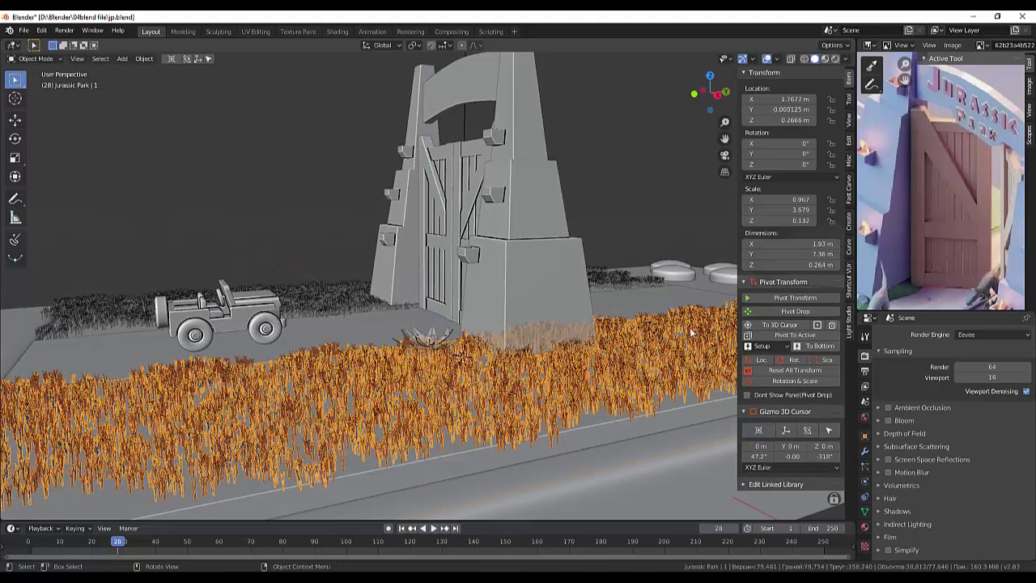
{"action": "left_click", "coordinate": [606, 479]}
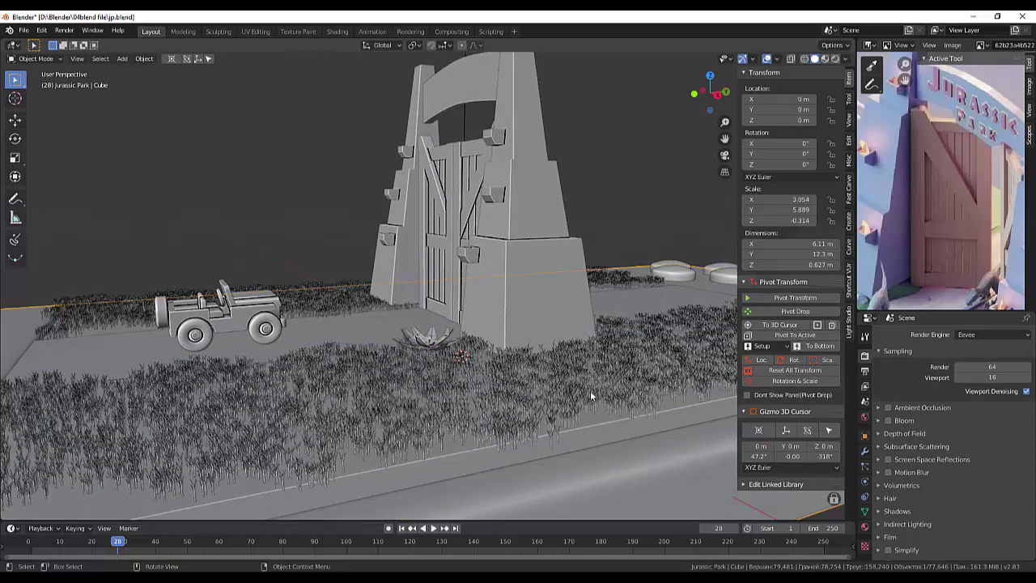
{"action": "key", "text": "KP_Decimal"}
{"action": "mouse_move", "coordinate": [560, 360]}
{"action": "middle_mouse_down"}
{"action": "mouse_move", "coordinate": [581, 400]}
{"action": "mouse_move", "coordinate": [571, 360]}
{"action": "middle_mouse_up"}
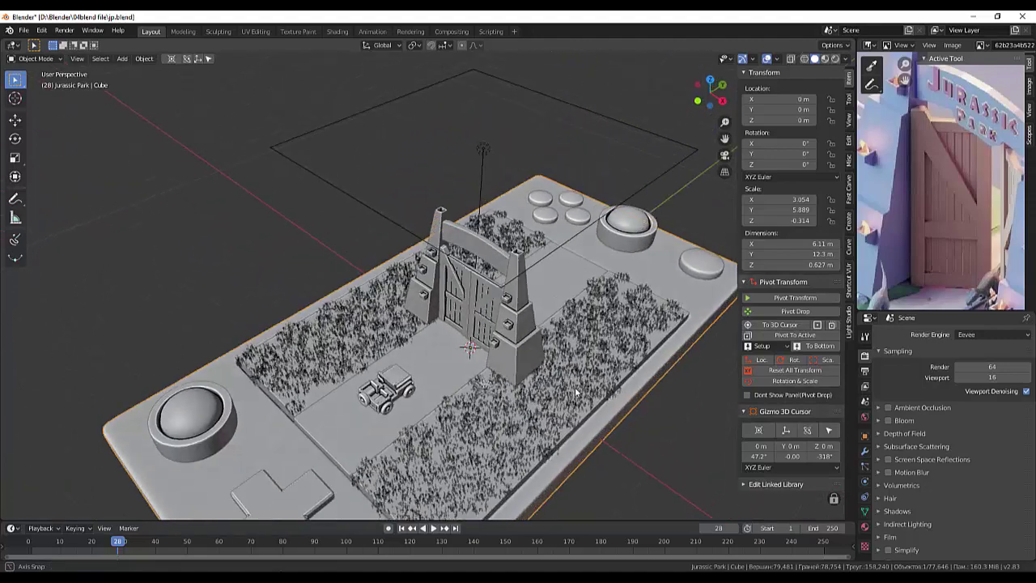
- Switch the viewport to Rendered shading, leaving the grass patch unscaled
{"action": "left_click", "coordinate": [835, 60]}
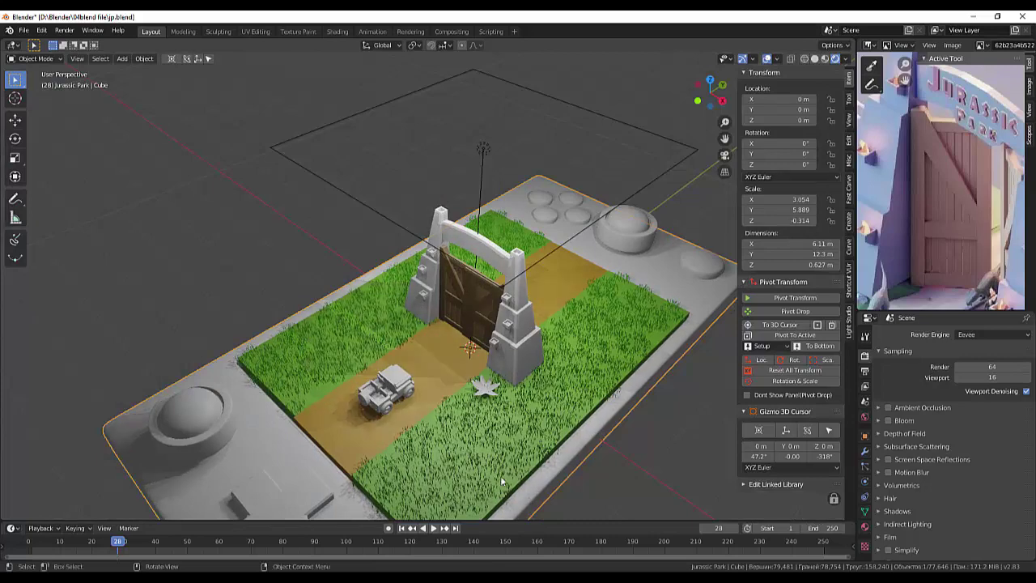
{"action": "scroll", "coordinate": [500, 475], "scroll_direction": "up", "scroll_amount": 3}
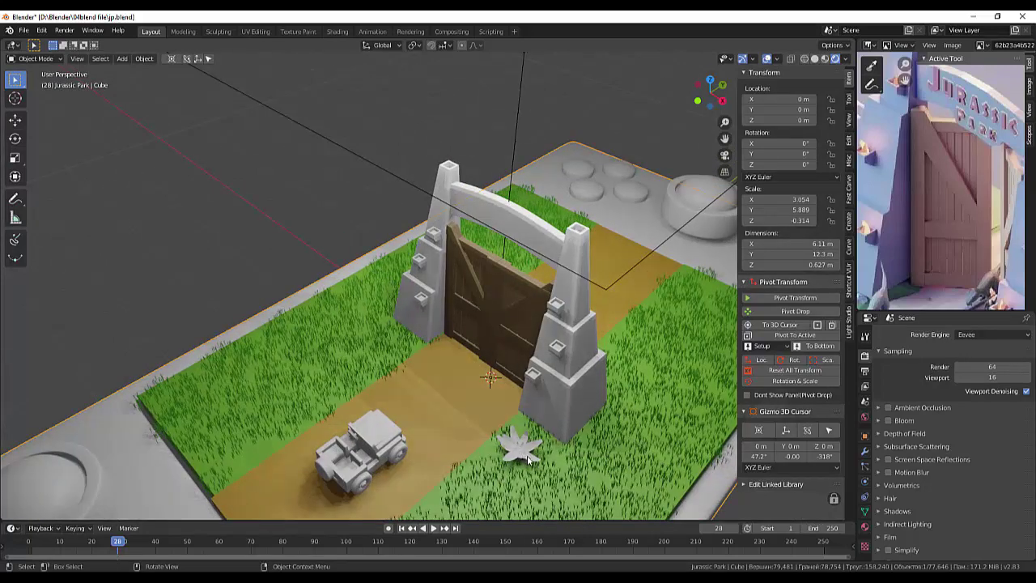
{"action": "left_click", "coordinate": [612, 455]}
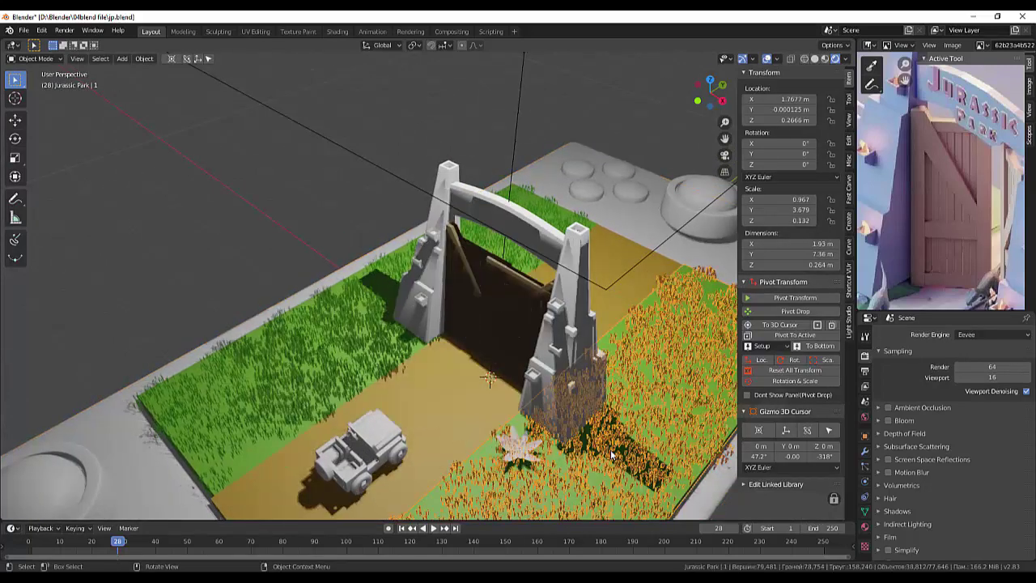
{"action": "key", "text": "s"}
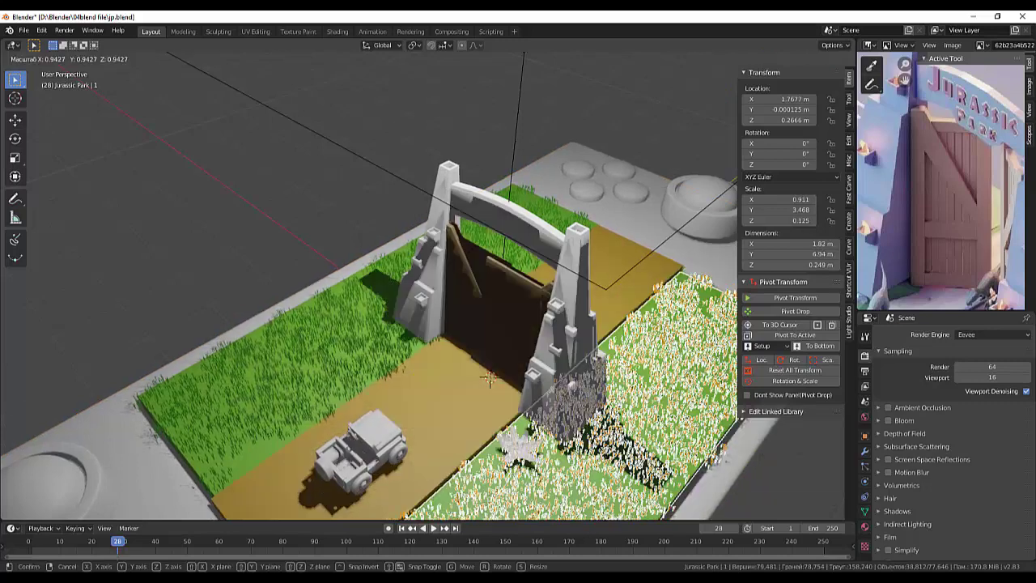
{"action": "key", "text": "Escape"}
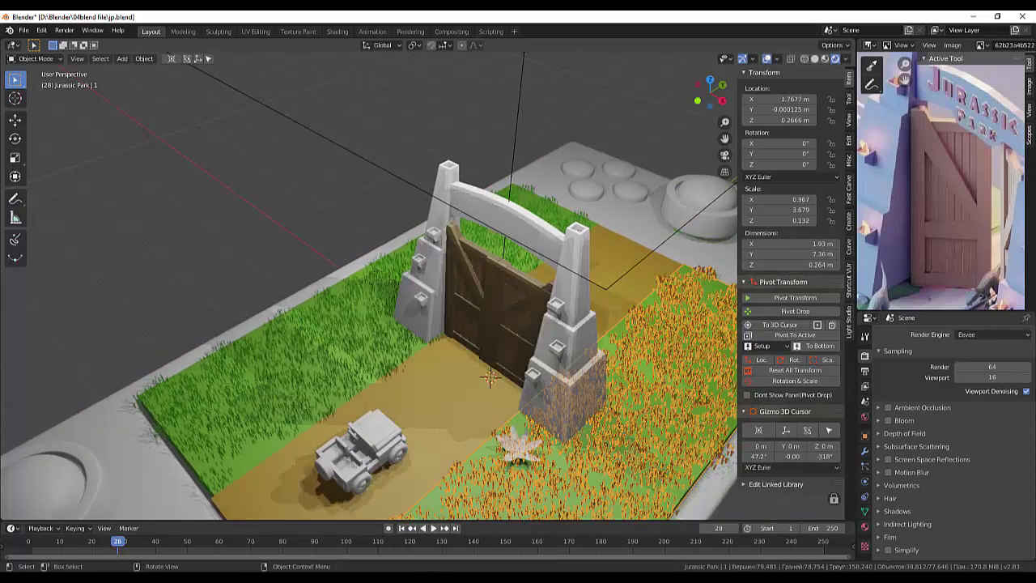
- Scale the plant to about 0.65 and readjust its height along Z
{"action": "left_click", "coordinate": [520, 450]}
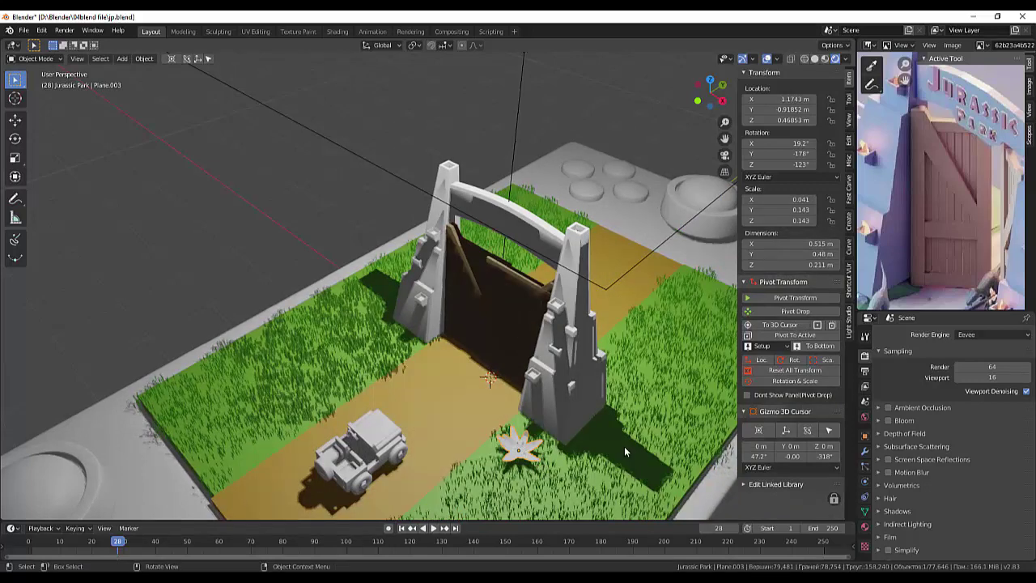
{"action": "key", "text": "s"}
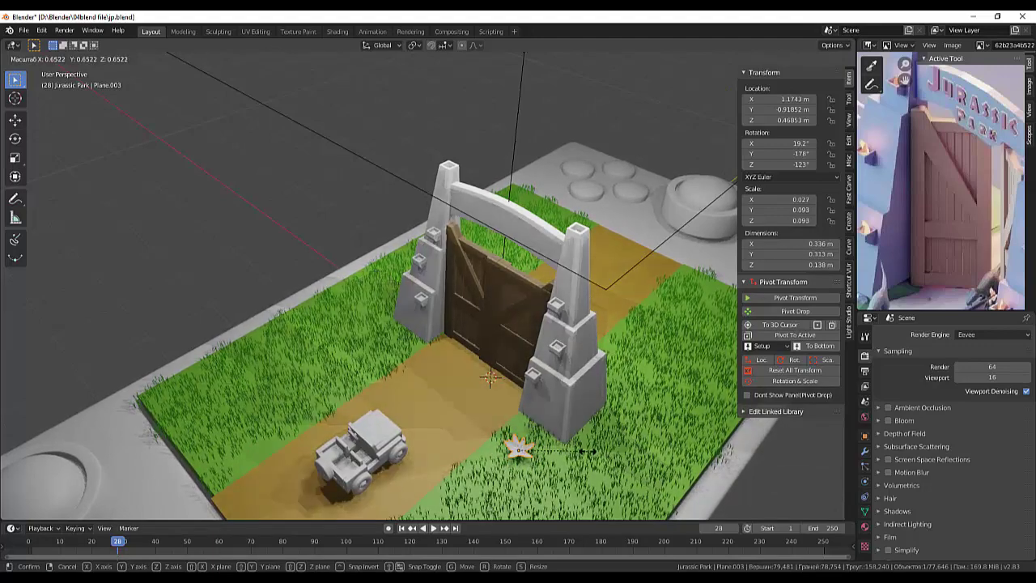
{"action": "left_click", "coordinate": [632, 453]}
{"action": "mouse_move", "coordinate": [639, 452]}
{"action": "middle_mouse_down"}
{"action": "mouse_move", "coordinate": [665, 466]}
{"action": "mouse_move", "coordinate": [680, 420]}
{"action": "mouse_move", "coordinate": [633, 378]}
{"action": "middle_mouse_up"}
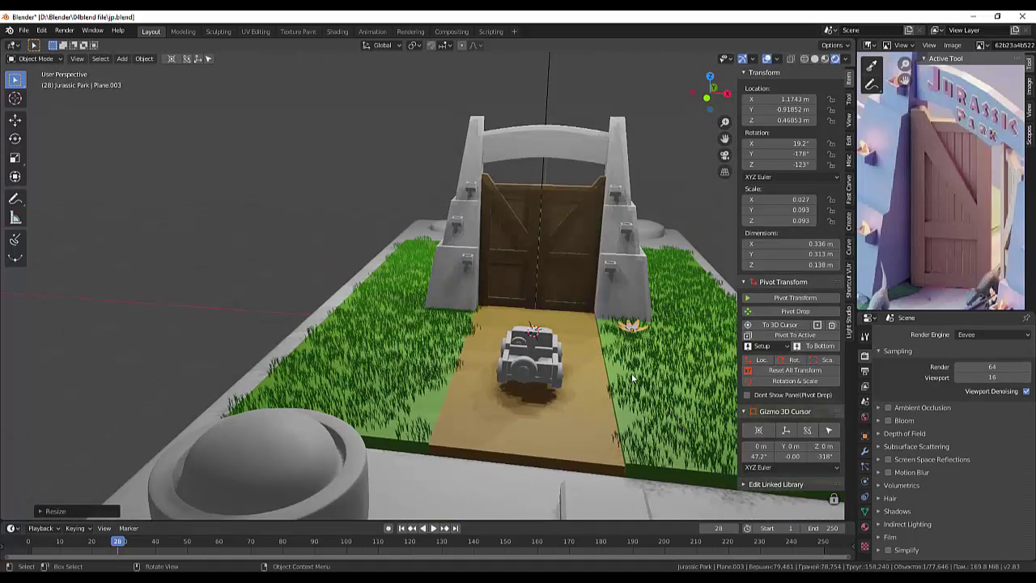
{"action": "key", "text": "g"}
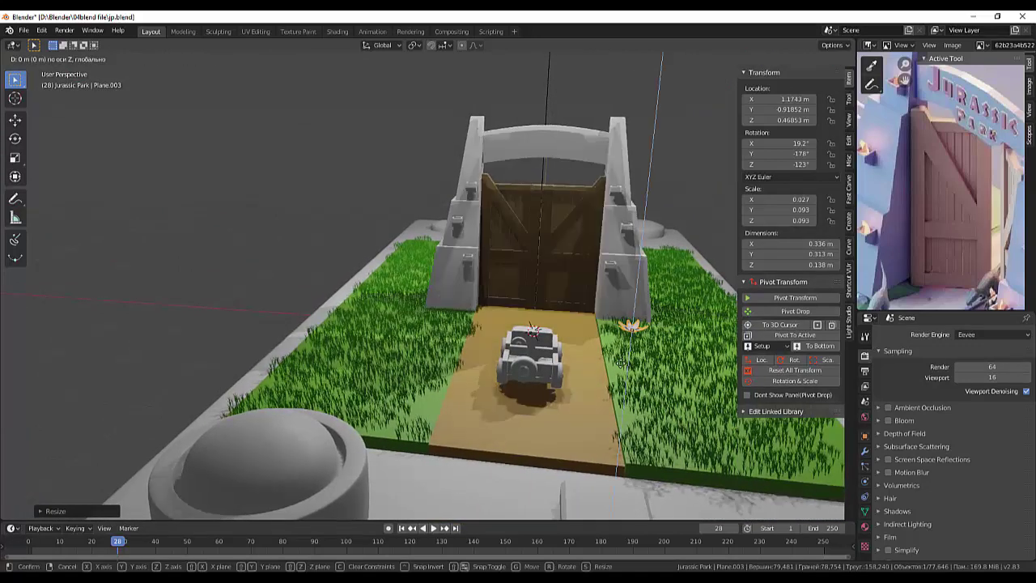
{"action": "key", "text": "z"}
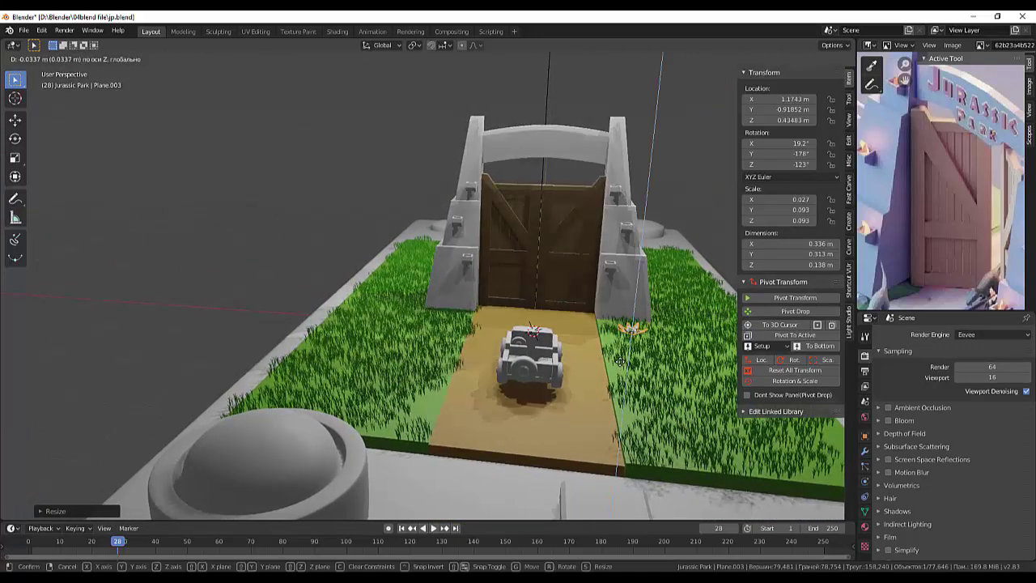
{"action": "left_click", "coordinate": [645, 387]}
- Raise the plant slightly to rest in the grass at Z ≈ 0.457 m
{"action": "mouse_move", "coordinate": [659, 381]}
{"action": "middle_mouse_down"}
{"action": "mouse_move", "coordinate": [624, 404]}
{"action": "mouse_move", "coordinate": [612, 379]}
{"action": "middle_mouse_up"}
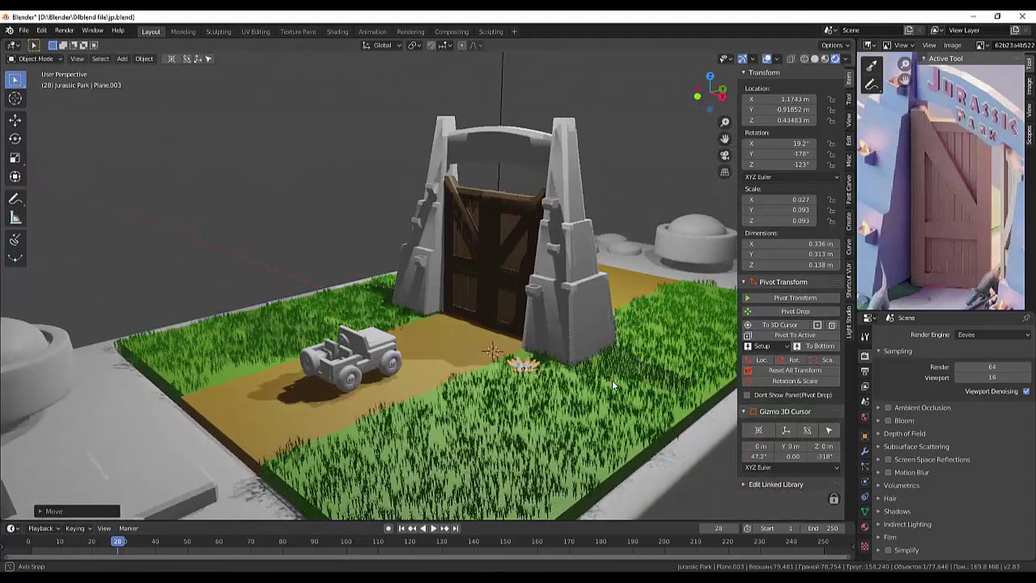
{"action": "key", "text": "g"}
{"action": "key", "text": "z"}
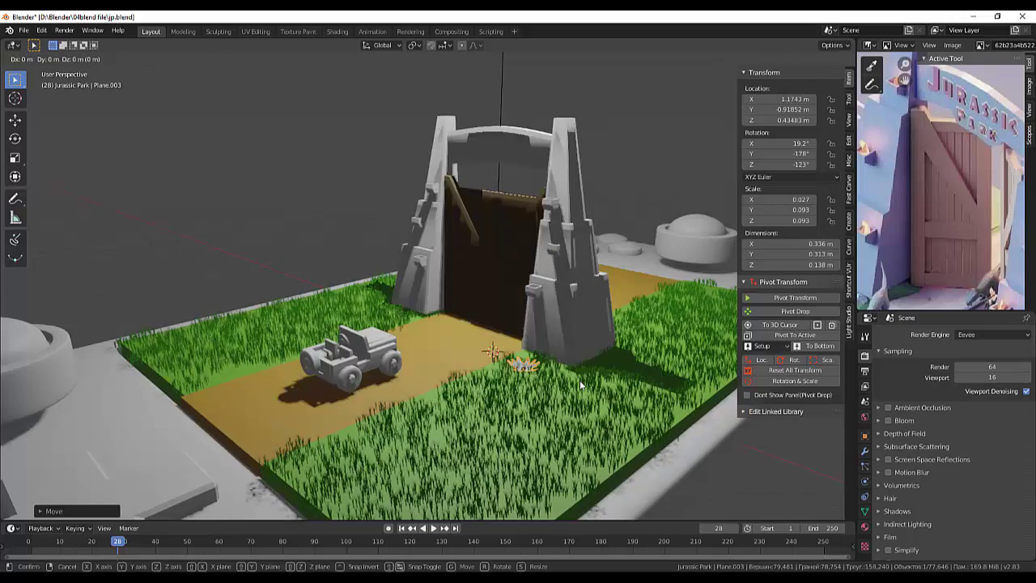
{"action": "left_click", "coordinate": [575, 380]}
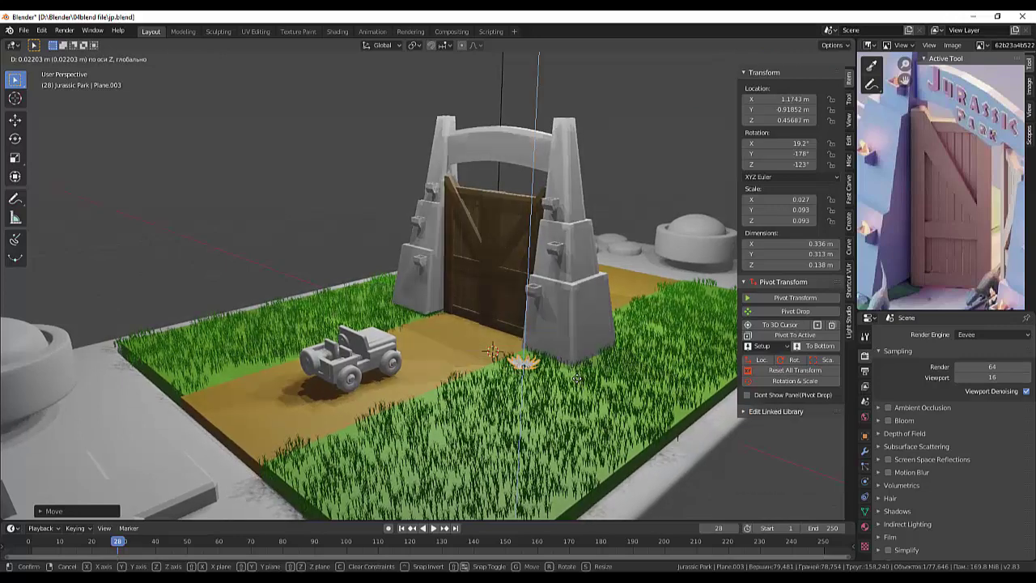
{"action": "scroll", "coordinate": [618, 404], "scroll_direction": "down", "scroll_amount": 2}
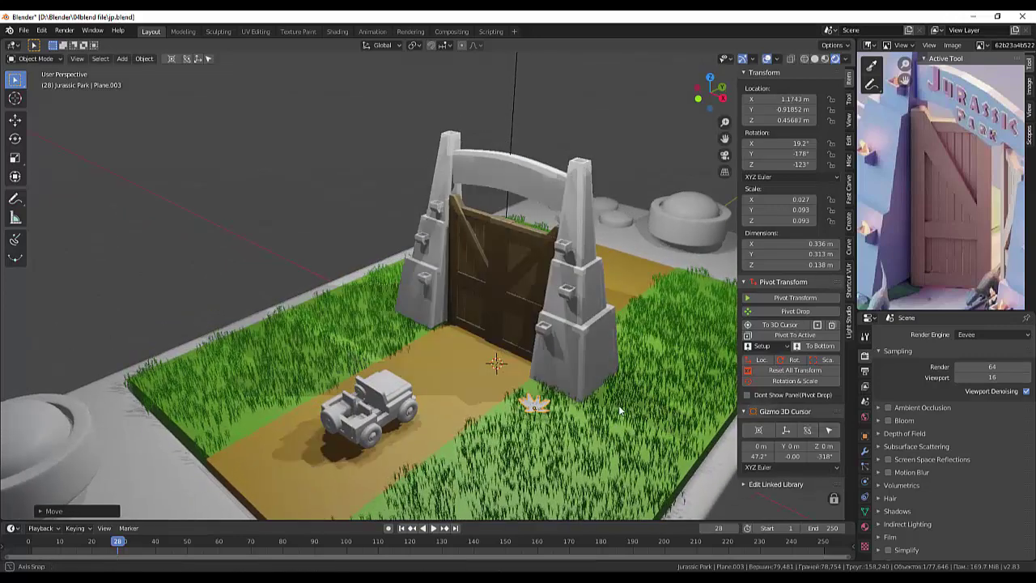
{"action": "scroll", "coordinate": [621, 414], "scroll_direction": "down", "scroll_amount": 2}
{"action": "mouse_move", "coordinate": [594, 409]}
{"action": "middle_mouse_down"}
{"action": "mouse_move", "coordinate": [607, 423]}
{"action": "mouse_move", "coordinate": [530, 393]}
{"action": "middle_mouse_up"}
{"action": "scroll", "coordinate": [530, 392], "scroll_direction": "up", "scroll_amount": 5}
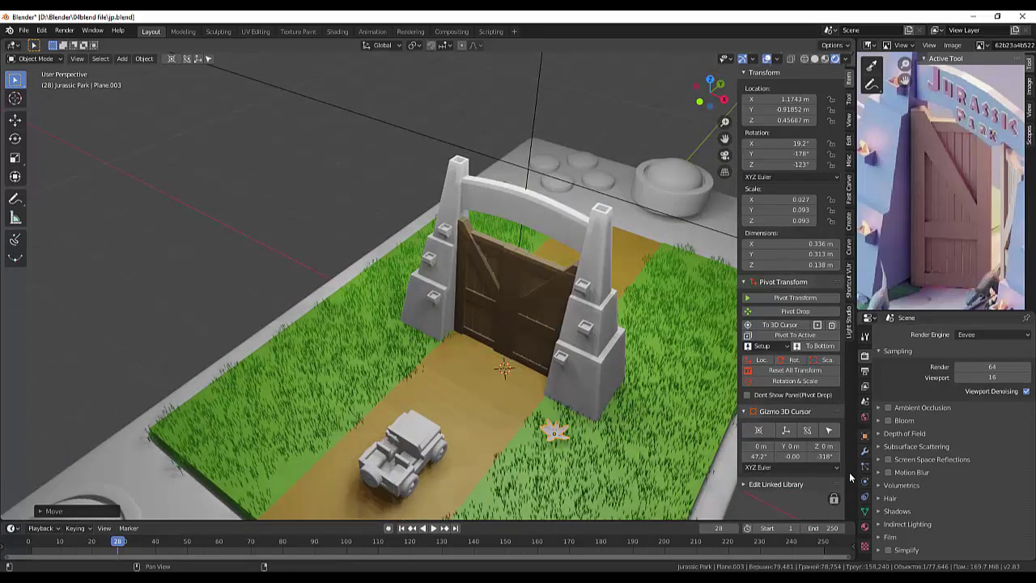
- Give the plant a new material with bright green base colour, about H 0.307, S 0.797, V 1.0
{"action": "left_click", "coordinate": [864, 526]}
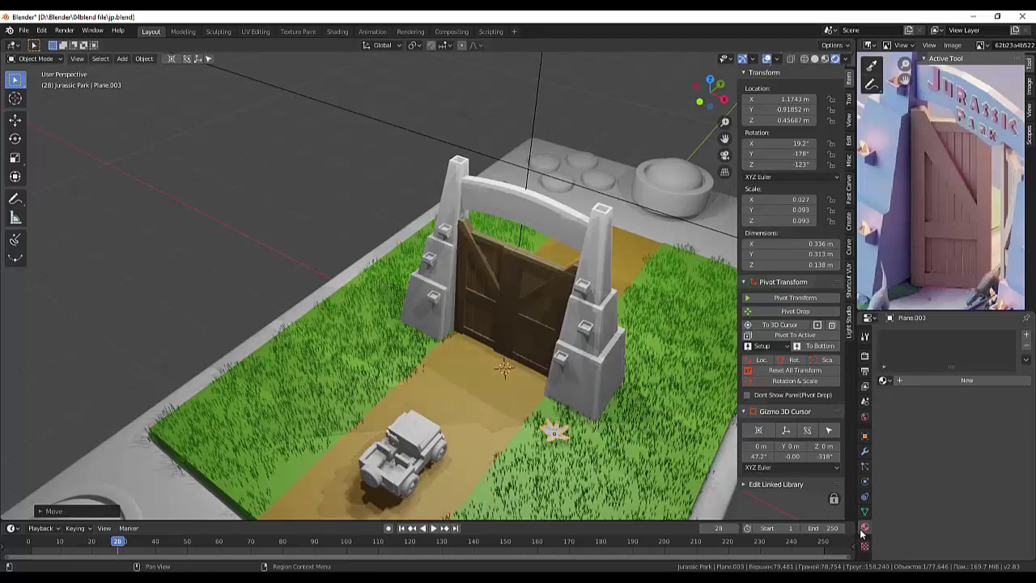
{"action": "left_click", "coordinate": [921, 382]}
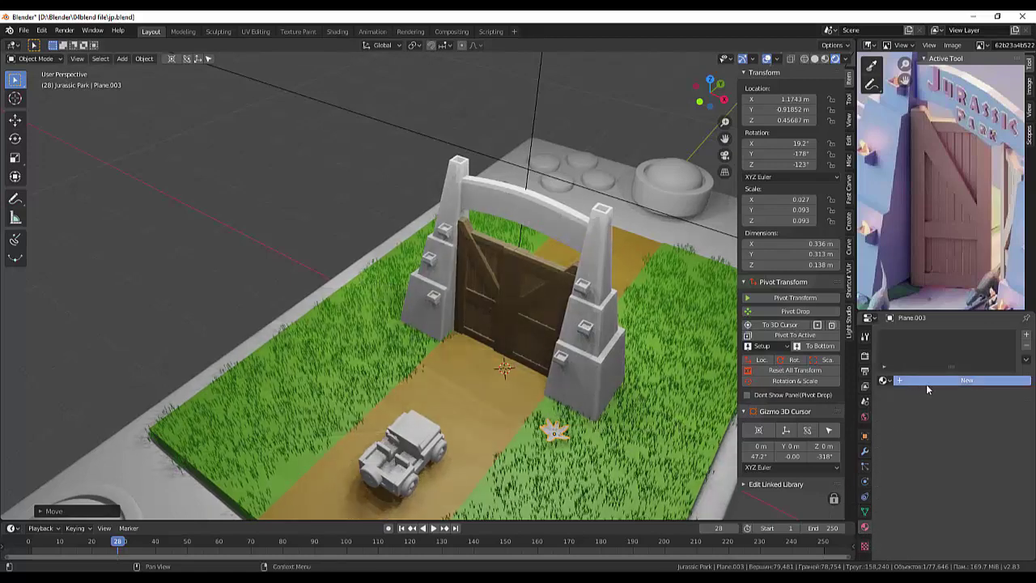
{"action": "left_click", "coordinate": [974, 489]}
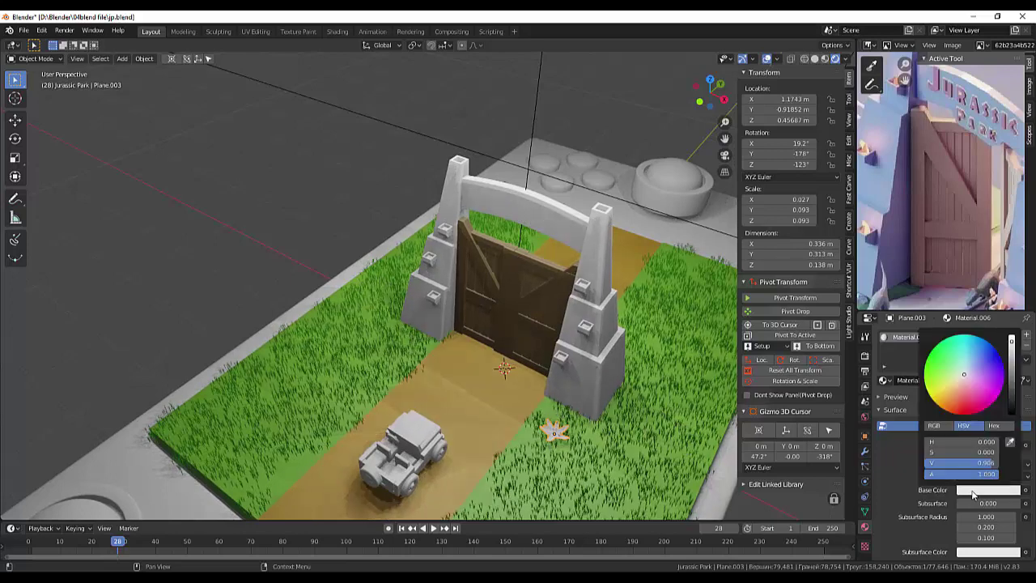
{"action": "left_click_drag", "start_coordinate": [942, 385], "coordinate": [929, 372]}
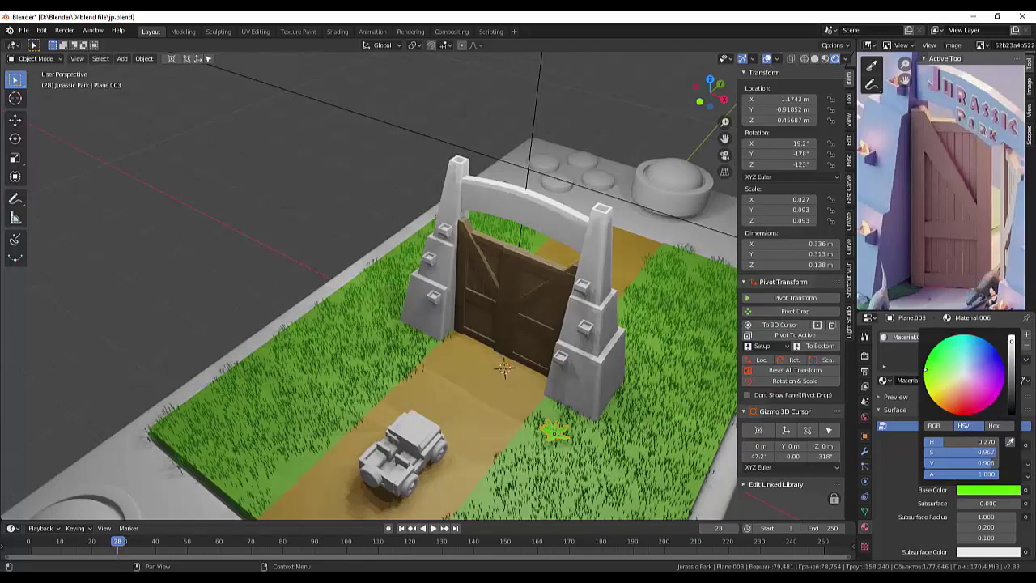
{"action": "mouse_move", "coordinate": [925, 370]}
{"action": "left_mouse_down"}
{"action": "mouse_move", "coordinate": [940, 371]}
{"action": "mouse_move", "coordinate": [932, 368]}
{"action": "left_mouse_up"}
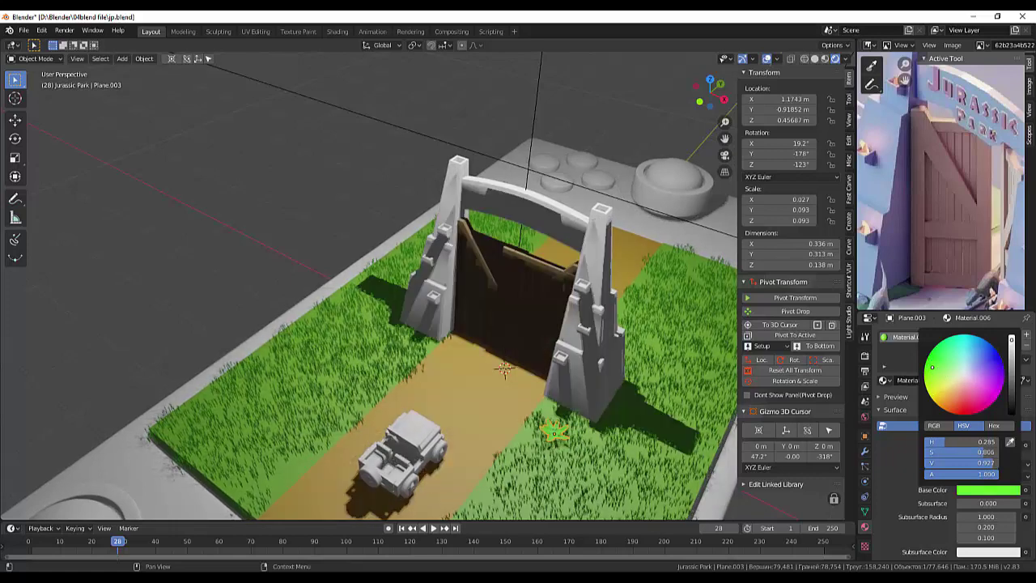
{"action": "left_click", "coordinate": [971, 491]}
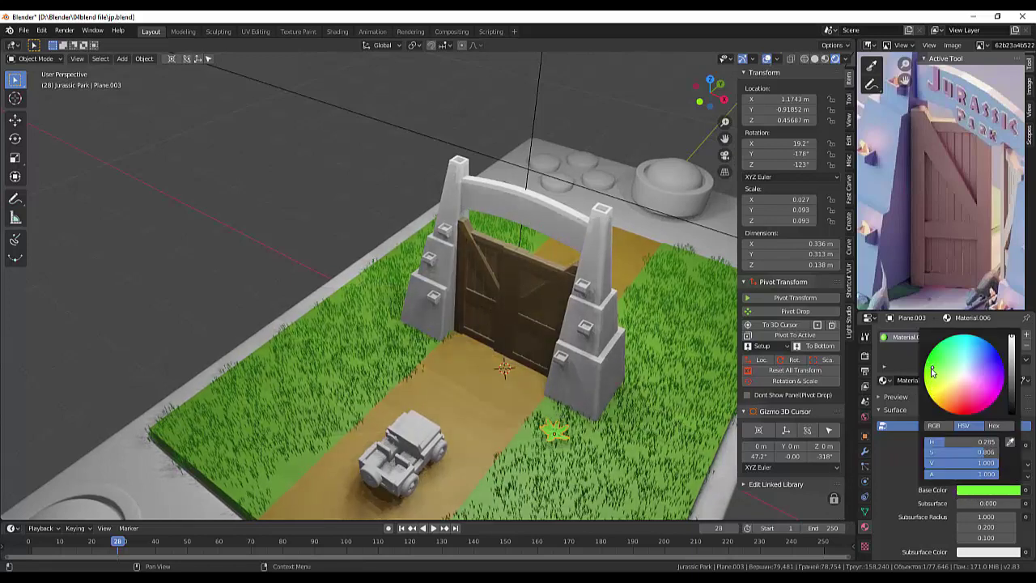
{"action": "mouse_move", "coordinate": [931, 371]}
{"action": "left_mouse_down"}
{"action": "mouse_move", "coordinate": [955, 369]}
{"action": "mouse_move", "coordinate": [935, 365]}
{"action": "left_mouse_up"}
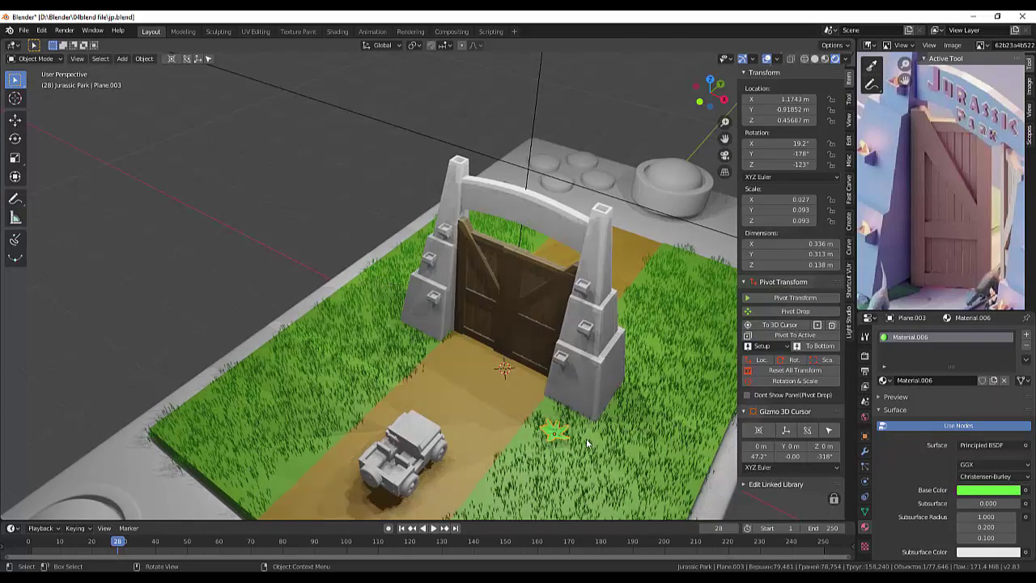
{"action": "left_click", "coordinate": [586, 438]}
{"action": "scroll", "coordinate": [584, 442], "scroll_direction": "down", "scroll_amount": 3}
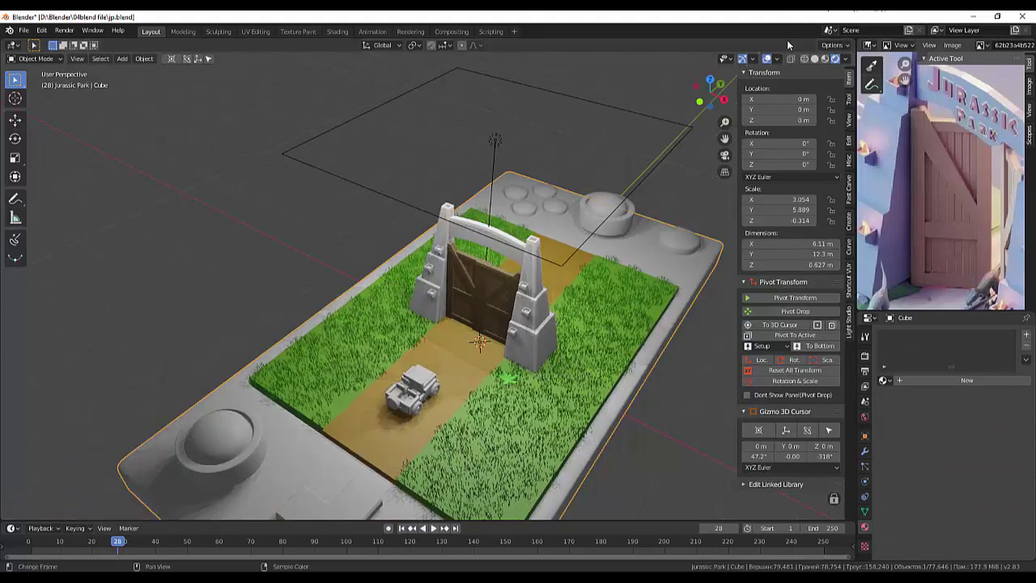
- Switch to solid shading and select the small star plant in the grass
{"action": "left_click", "coordinate": [814, 58]}
{"action": "scroll", "coordinate": [595, 407], "scroll_direction": "up", "scroll_amount": 3}
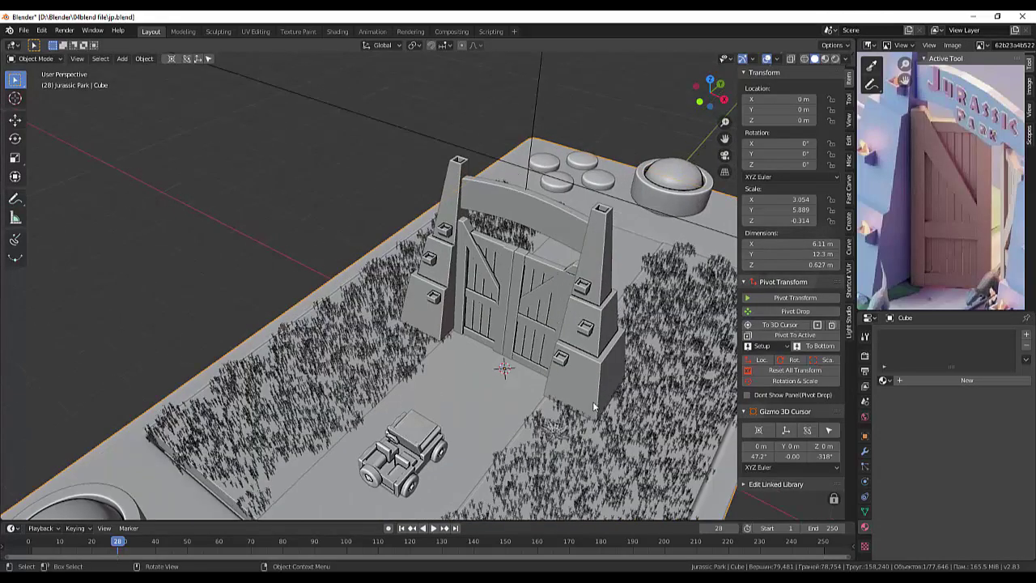
{"action": "middle_click_drag", "start_coordinate": [594, 406], "coordinate": [604, 413]}
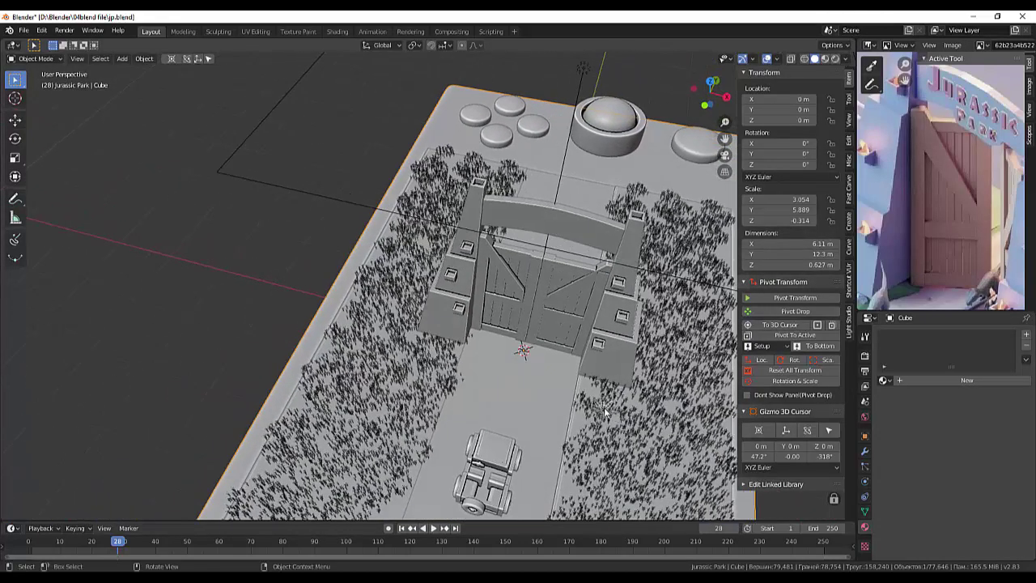
{"action": "left_click", "coordinate": [603, 413]}
{"action": "scroll", "coordinate": [608, 420], "scroll_direction": "down", "scroll_amount": 2}
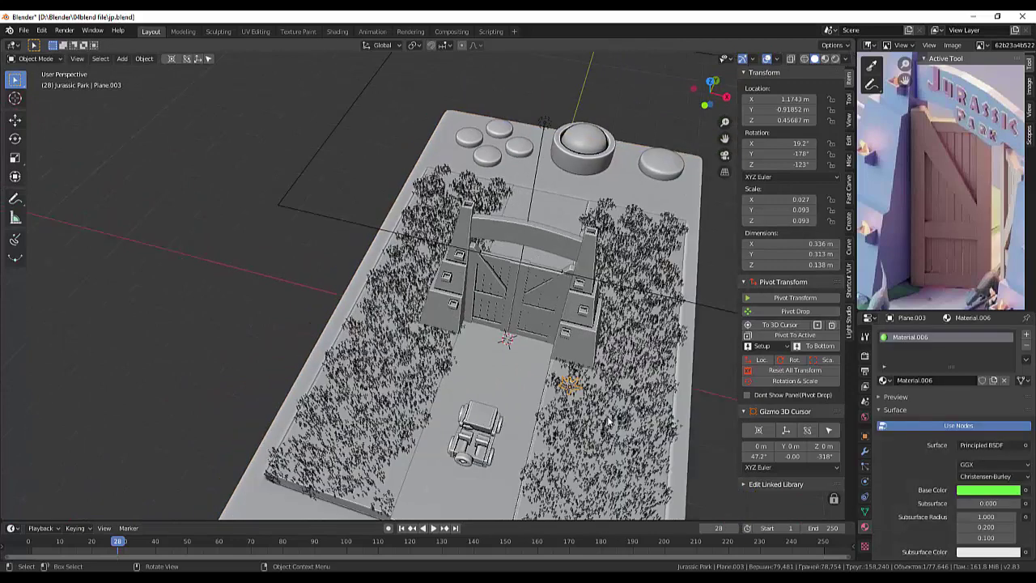
{"action": "scroll", "coordinate": [608, 420], "scroll_direction": "down", "scroll_amount": 1}
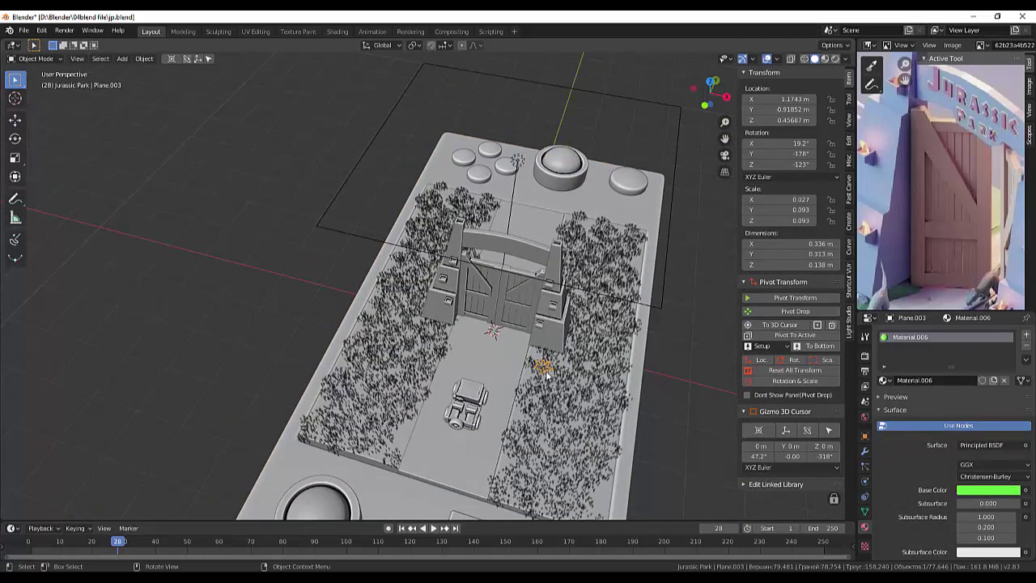
- Duplicate the star plant, place the copy further along the grass, and rotate it
{"action": "key", "text": "shift+d"}
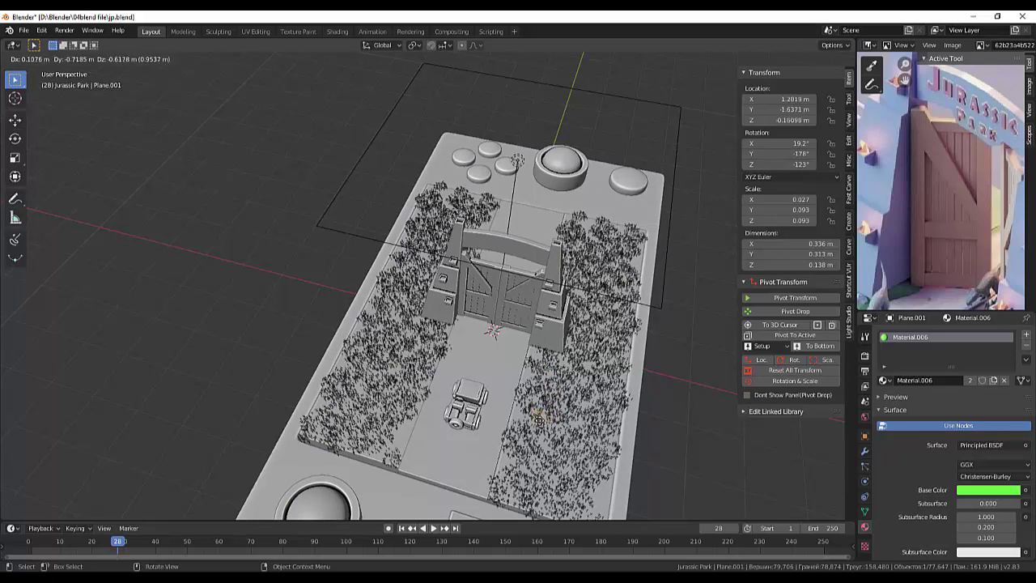
{"action": "left_click", "coordinate": [565, 424]}
{"action": "key", "text": "r"}
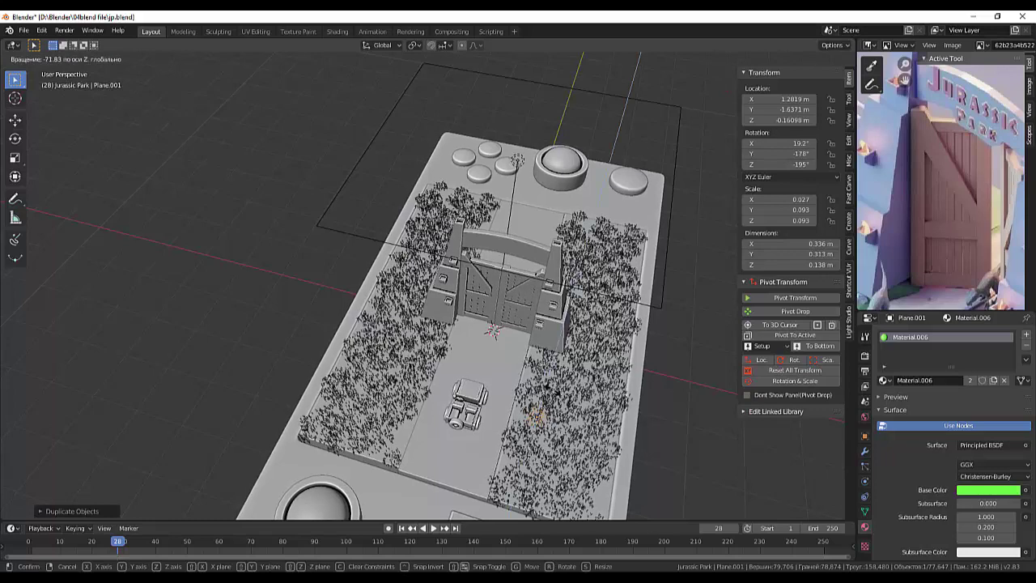
{"action": "left_click", "coordinate": [620, 481]}
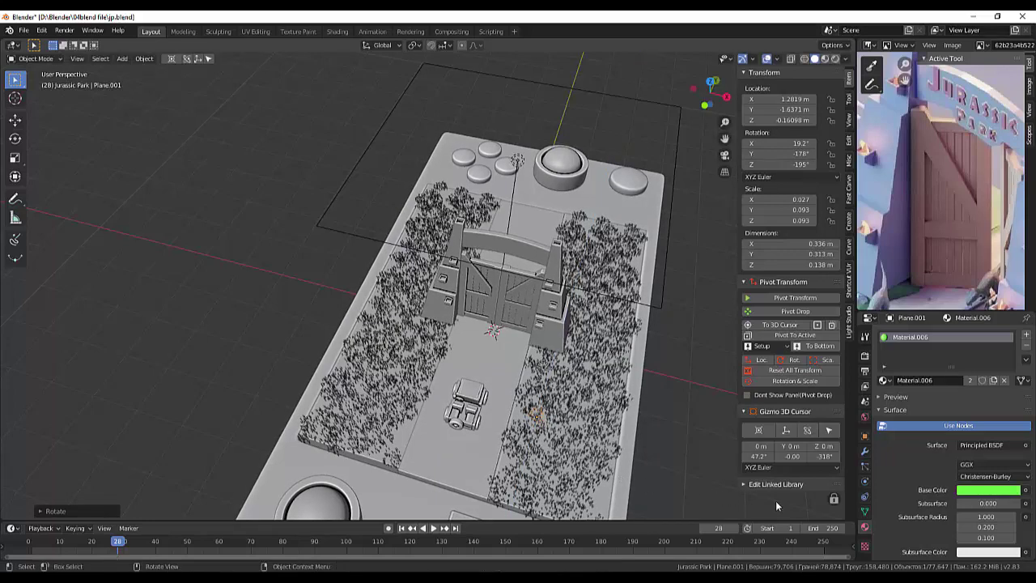
- Switch to rendered shading and view the copy from ground level
{"action": "middle_click_drag", "start_coordinate": [682, 475], "coordinate": [507, 389]}
{"action": "scroll", "coordinate": [442, 381], "scroll_direction": "up", "scroll_amount": 2}
{"action": "scroll", "coordinate": [439, 382], "scroll_direction": "up", "scroll_amount": 2}
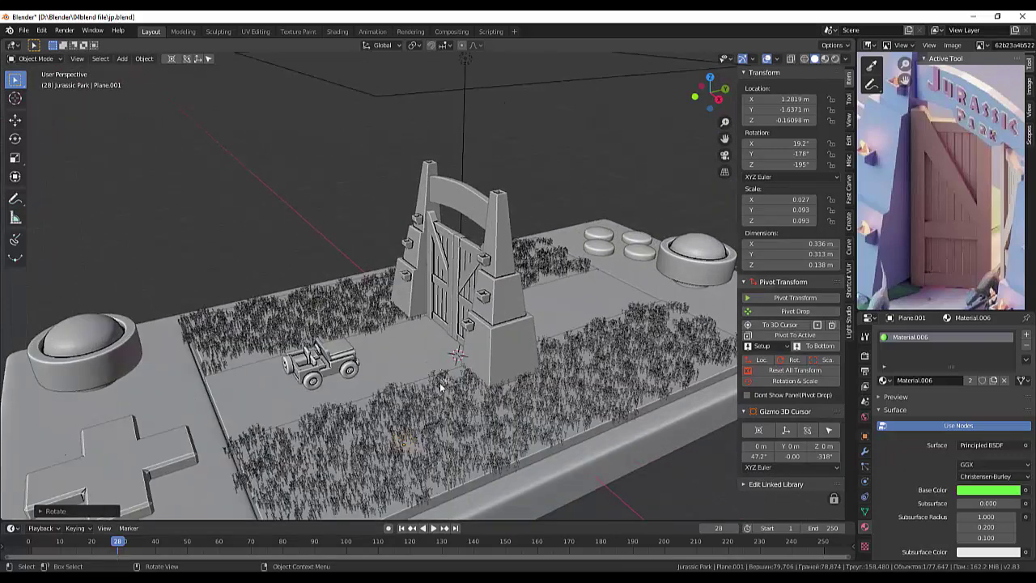
{"action": "scroll", "coordinate": [439, 382], "scroll_direction": "up", "scroll_amount": 1}
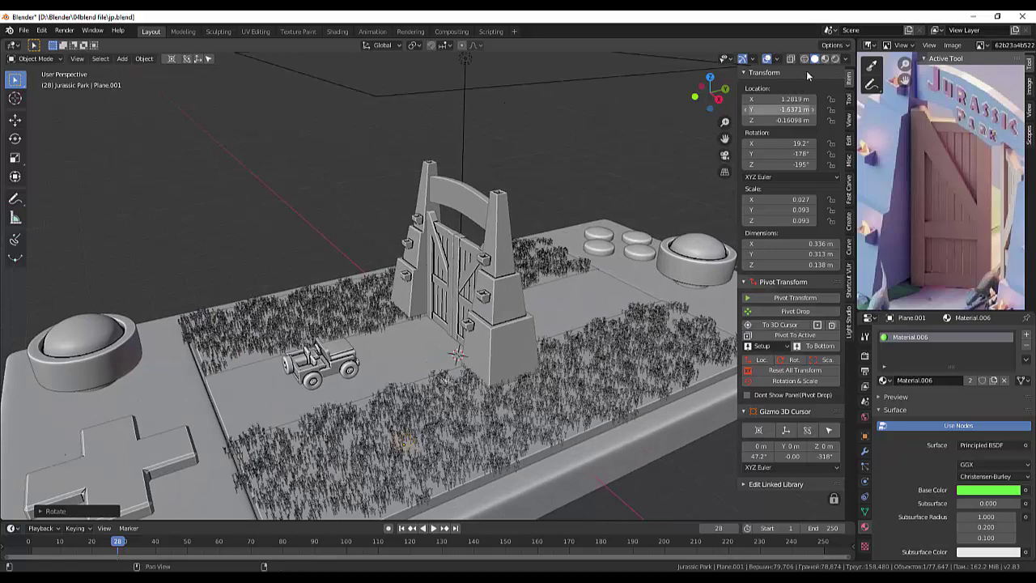
{"action": "left_click", "coordinate": [835, 60]}
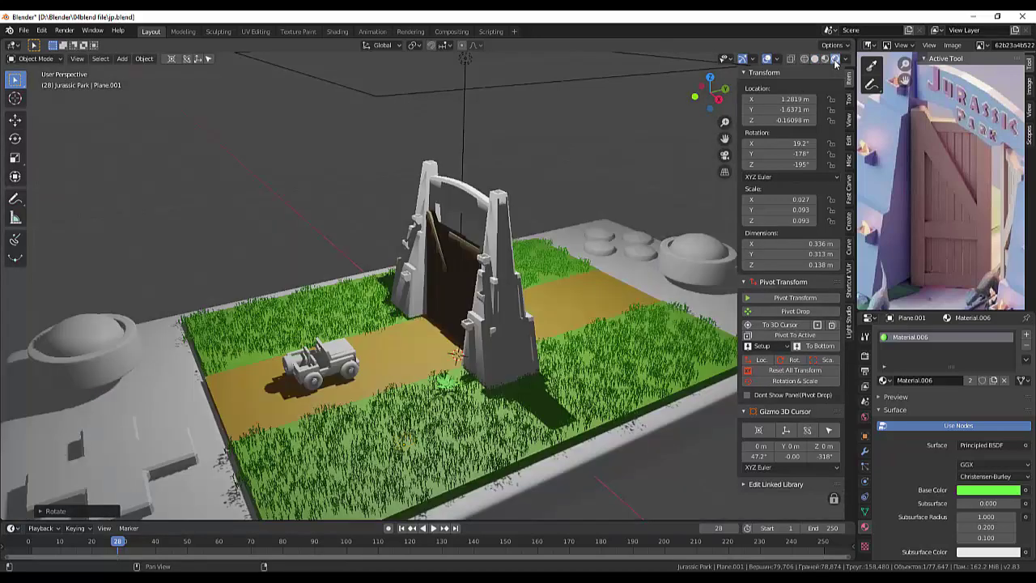
{"action": "mouse_move", "coordinate": [489, 500]}
{"action": "middle_mouse_down"}
{"action": "mouse_move", "coordinate": [520, 482]}
{"action": "mouse_move", "coordinate": [469, 473]}
{"action": "mouse_move", "coordinate": [406, 427]}
{"action": "mouse_move", "coordinate": [362, 365]}
{"action": "middle_mouse_up"}
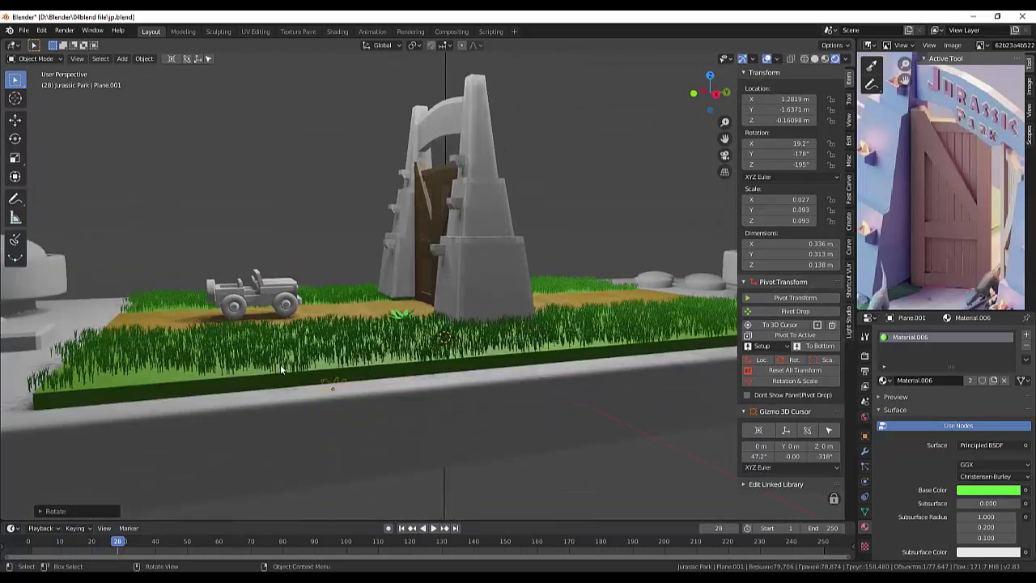
- Raise the copy along Z to about 0.437 m so it sits on the grass
{"action": "key", "text": "g"}
{"action": "key", "text": "z"}
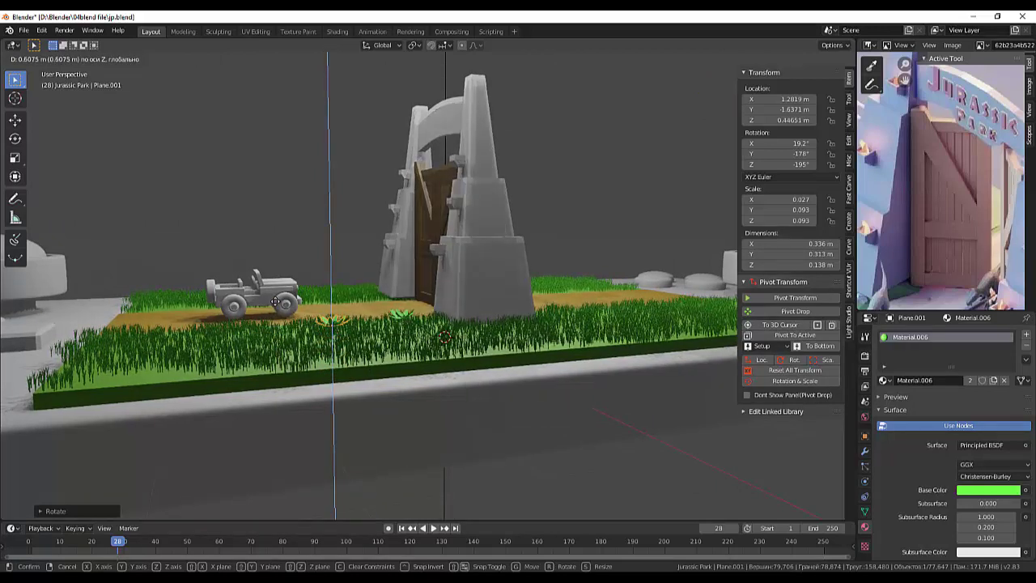
{"action": "left_click", "coordinate": [274, 302]}
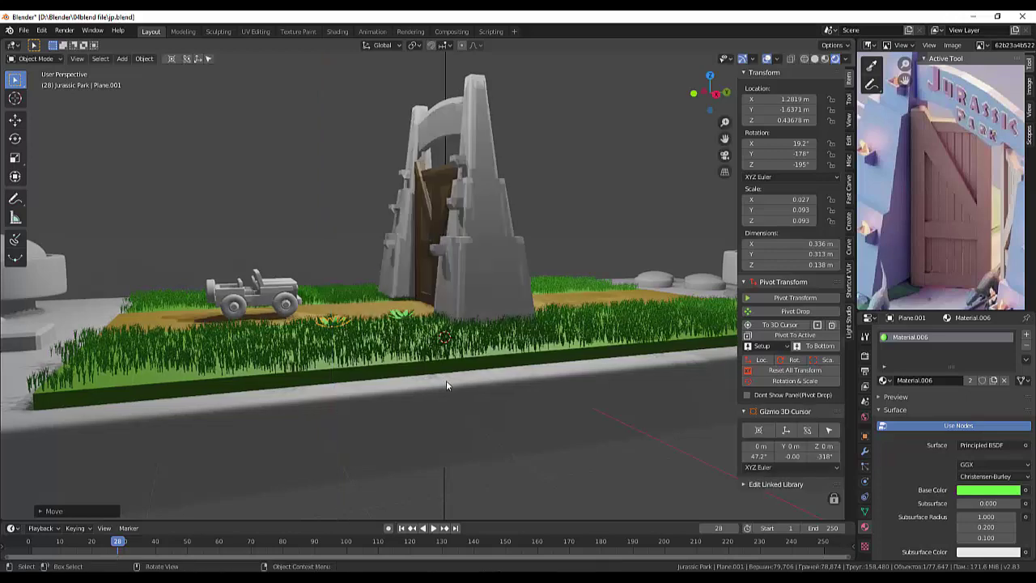
{"action": "mouse_move", "coordinate": [446, 380]}
{"action": "middle_mouse_down"}
{"action": "mouse_move", "coordinate": [500, 457]}
{"action": "mouse_move", "coordinate": [518, 442]}
{"action": "mouse_move", "coordinate": [553, 473]}
{"action": "middle_mouse_up"}
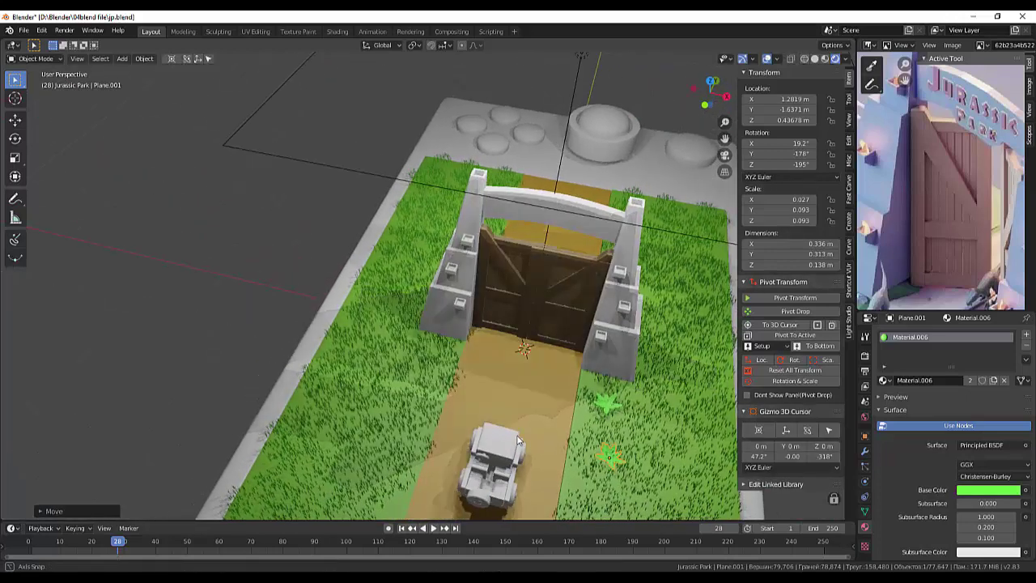
- Place three more star-plant copies: lower in the grass, by the jeep, and beyond the gate
{"action": "scroll", "coordinate": [553, 474], "scroll_direction": "down", "scroll_amount": 3}
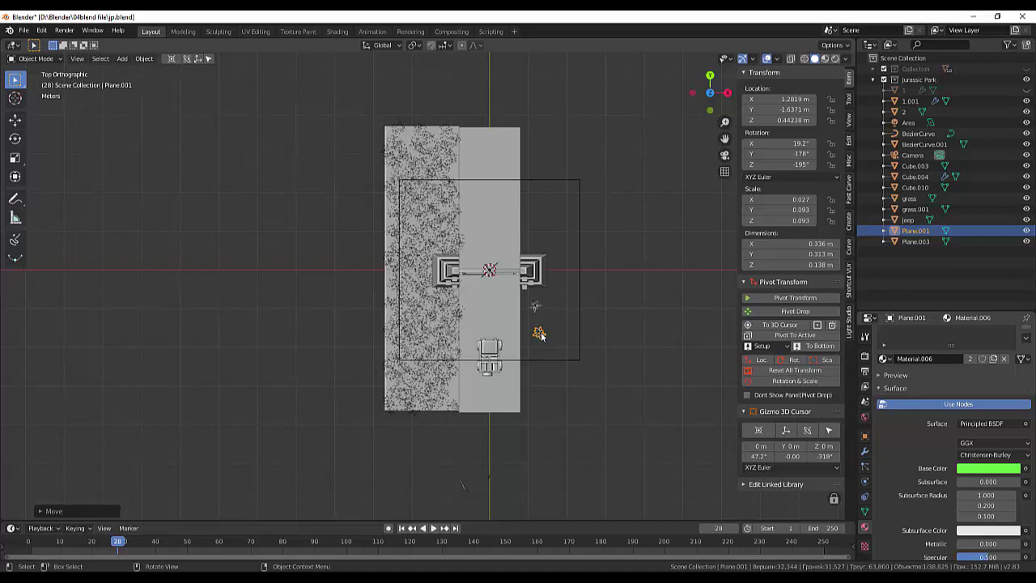
{"action": "key", "text": "shift+d"}
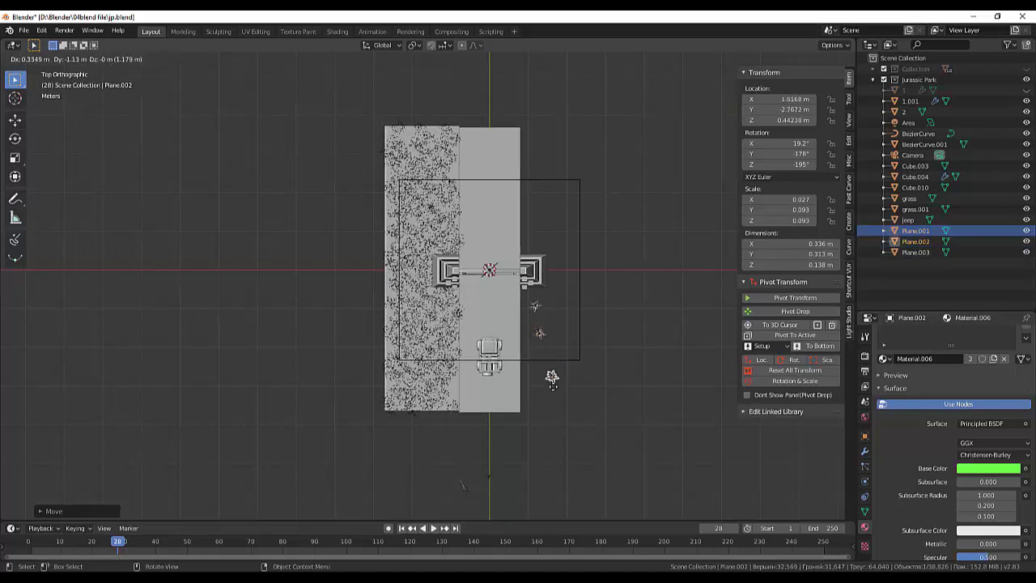
{"action": "left_click", "coordinate": [530, 397]}
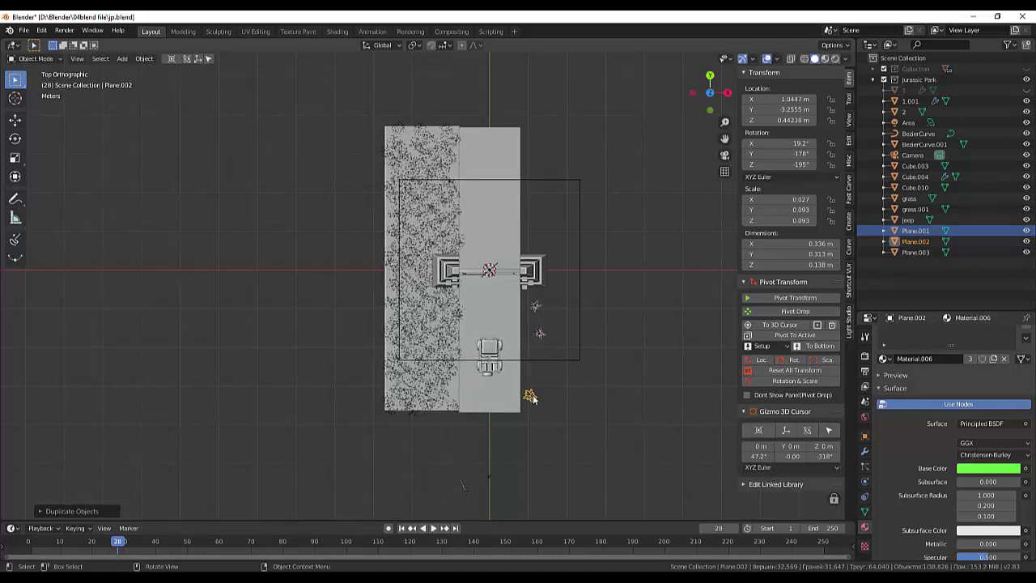
{"action": "key", "text": "shift"}
{"action": "key", "text": "shift+d"}
{"action": "left_click", "coordinate": [567, 368]}
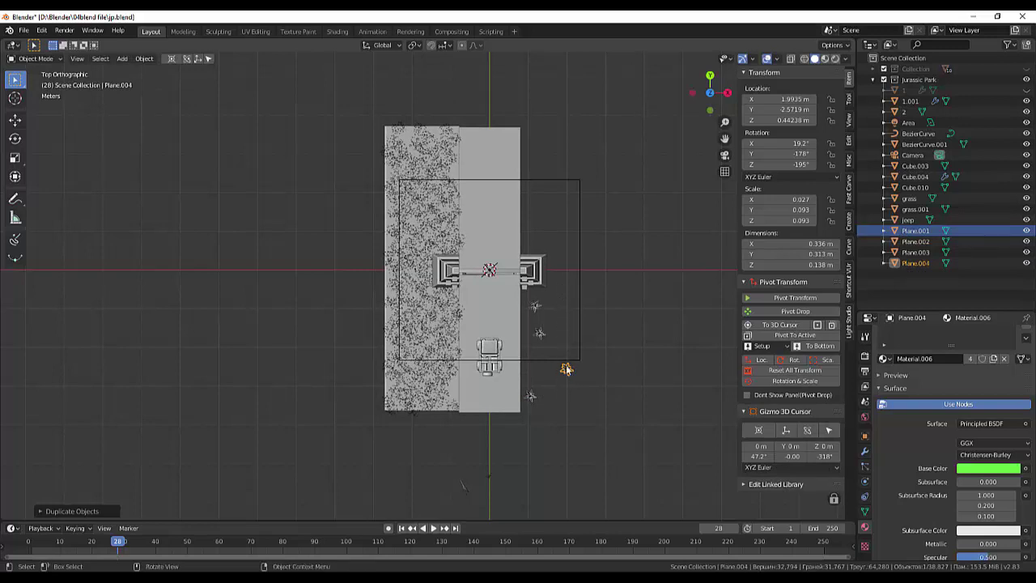
{"action": "key", "text": "shift+d"}
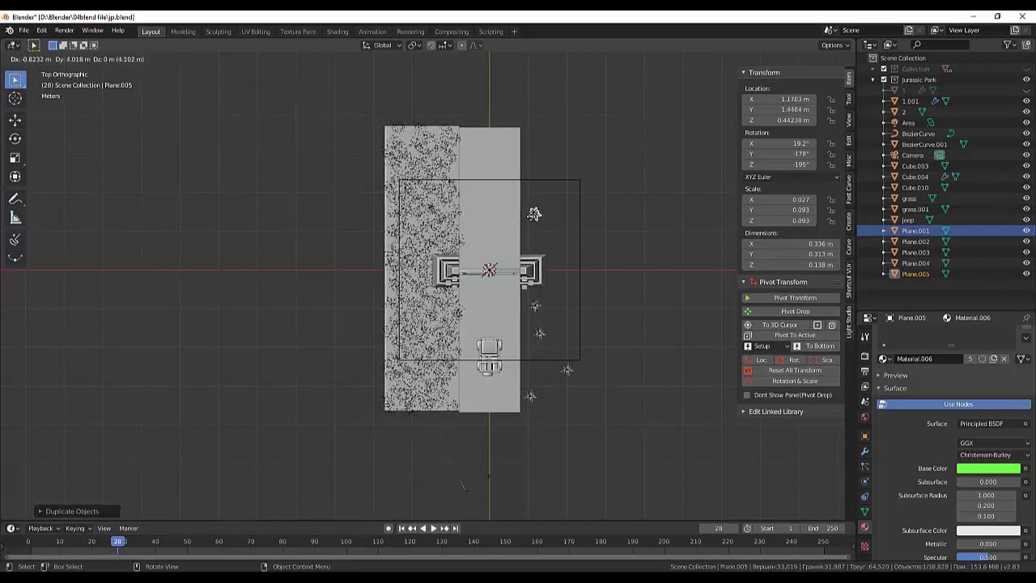
{"action": "left_click", "coordinate": [544, 223]}
- Rotate three of the plant copies to different angles
{"action": "key", "text": "r"}
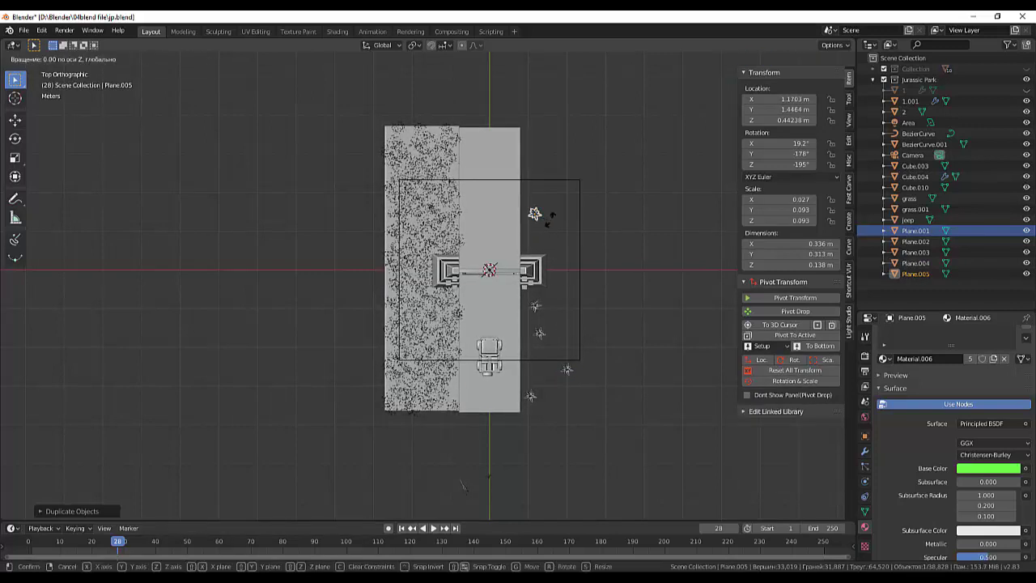
{"action": "left_click", "coordinate": [571, 184]}
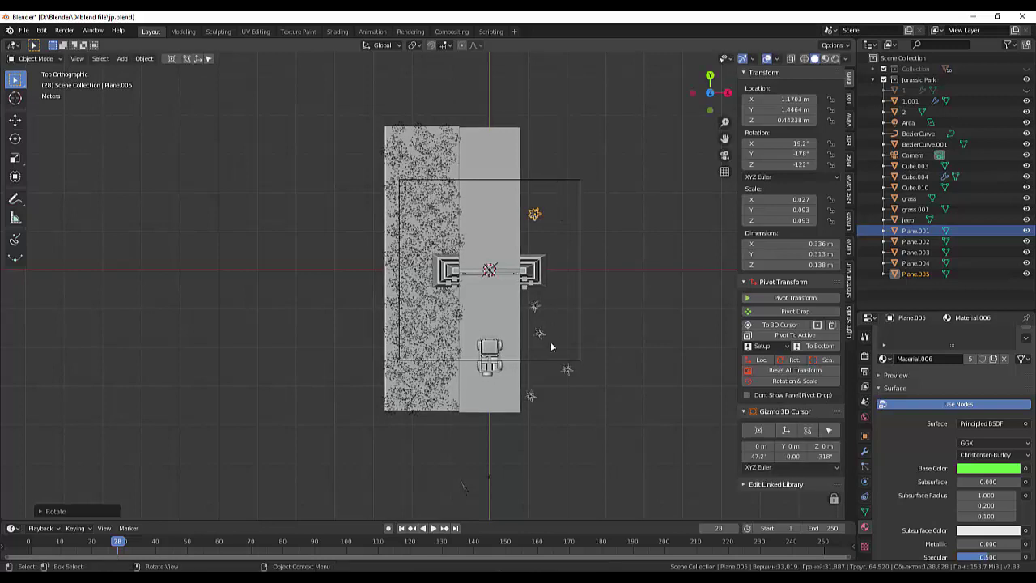
{"action": "left_click", "coordinate": [532, 397]}
{"action": "key", "text": "r"}
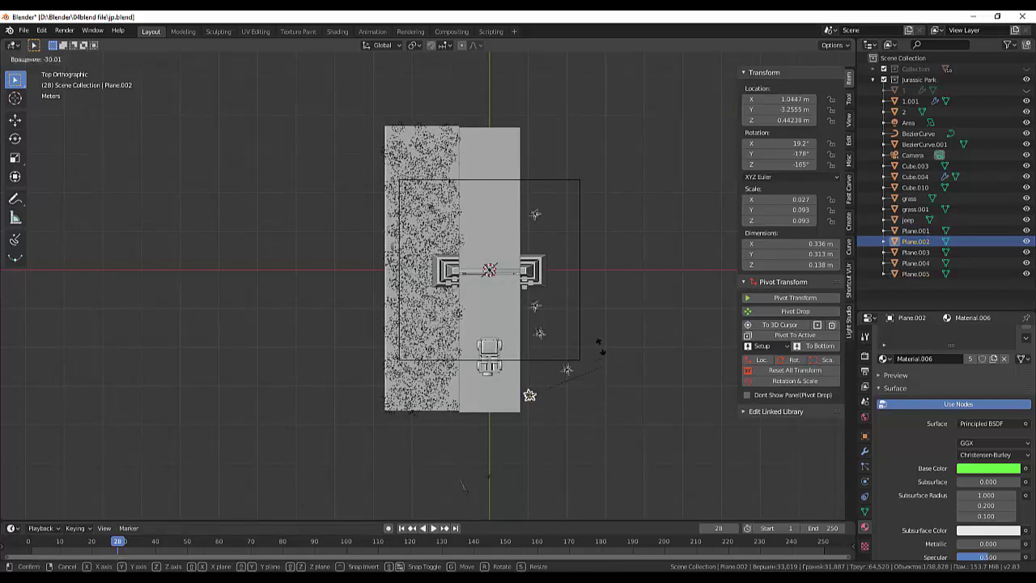
{"action": "left_click", "coordinate": [591, 312]}
{"action": "left_click", "coordinate": [540, 333]}
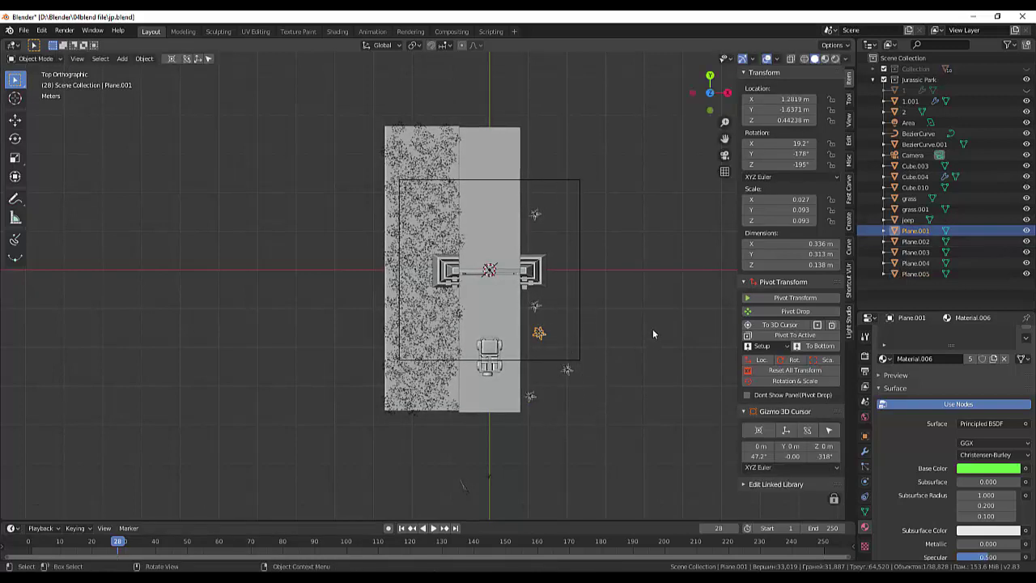
{"action": "key", "text": "r"}
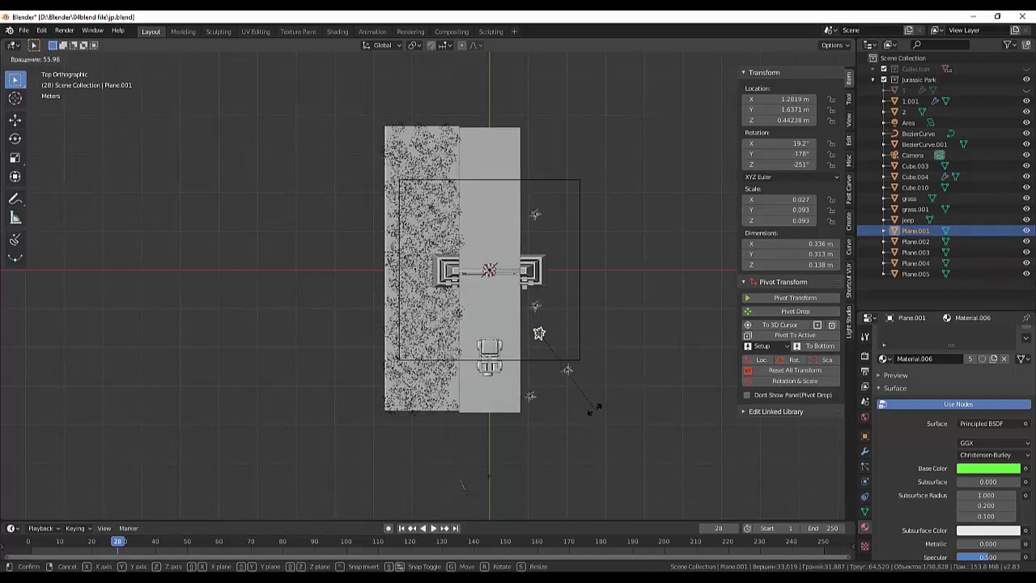
{"action": "left_click", "coordinate": [638, 444]}
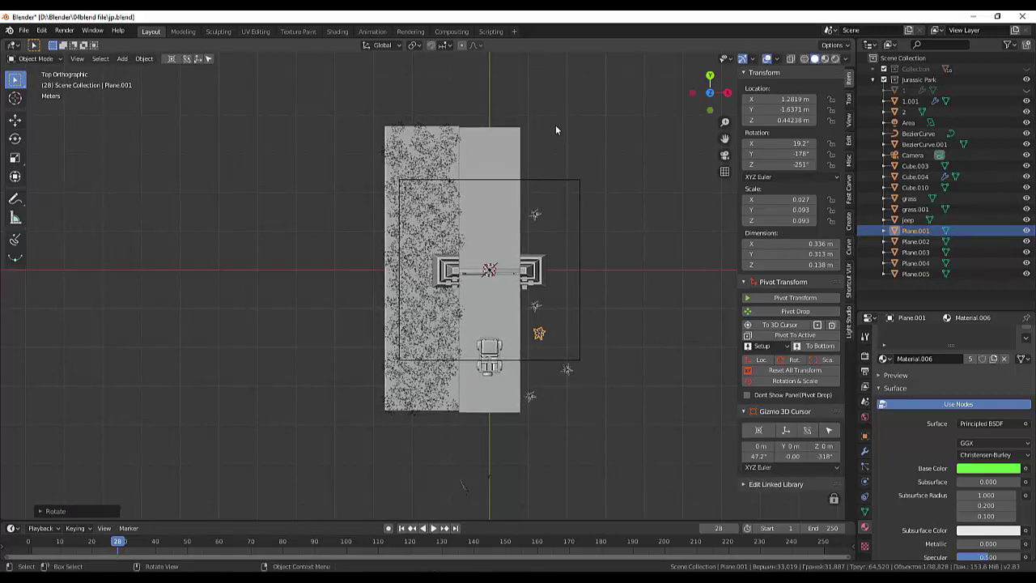